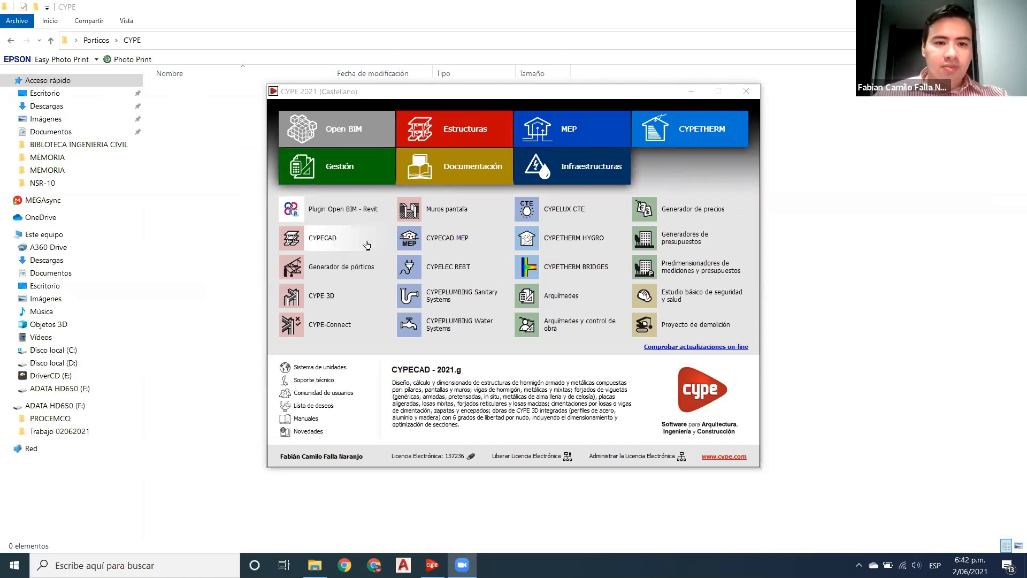
Step: Launch CYPECAD and check the CYPE folder inside Porticos in File Explorer before returning to CYPECAD
click(320, 244)
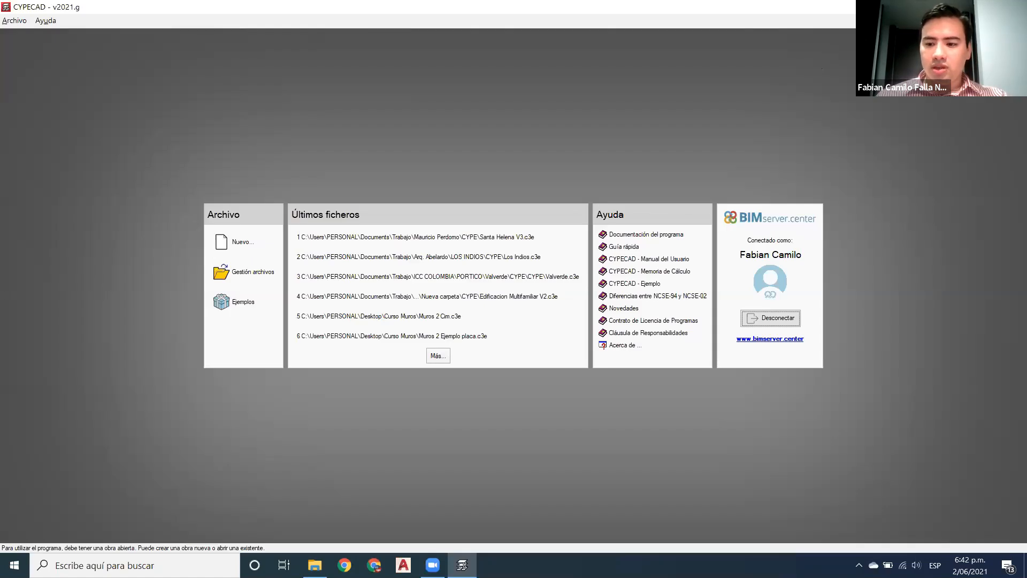
click(314, 565)
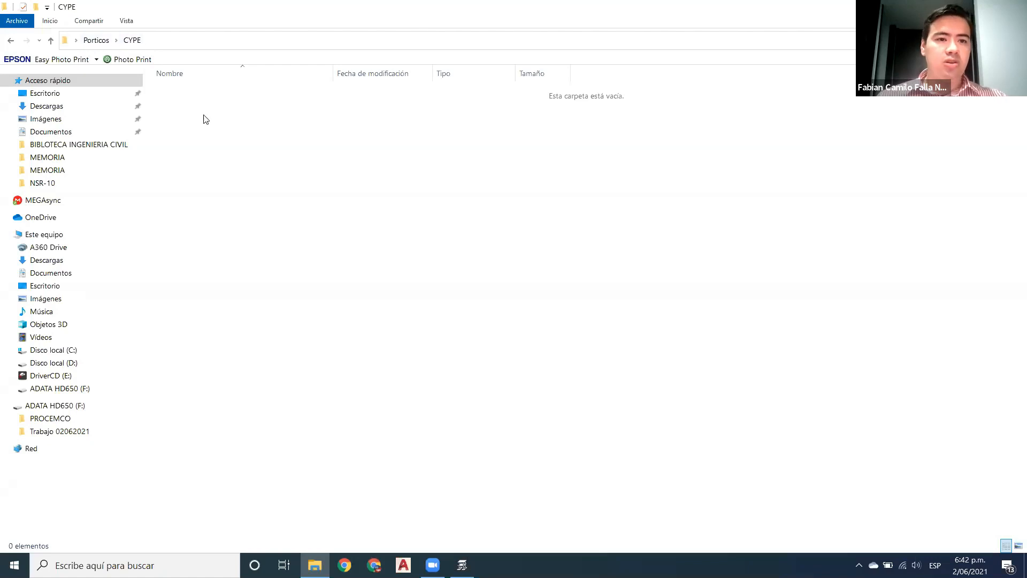
key(alt+Left)
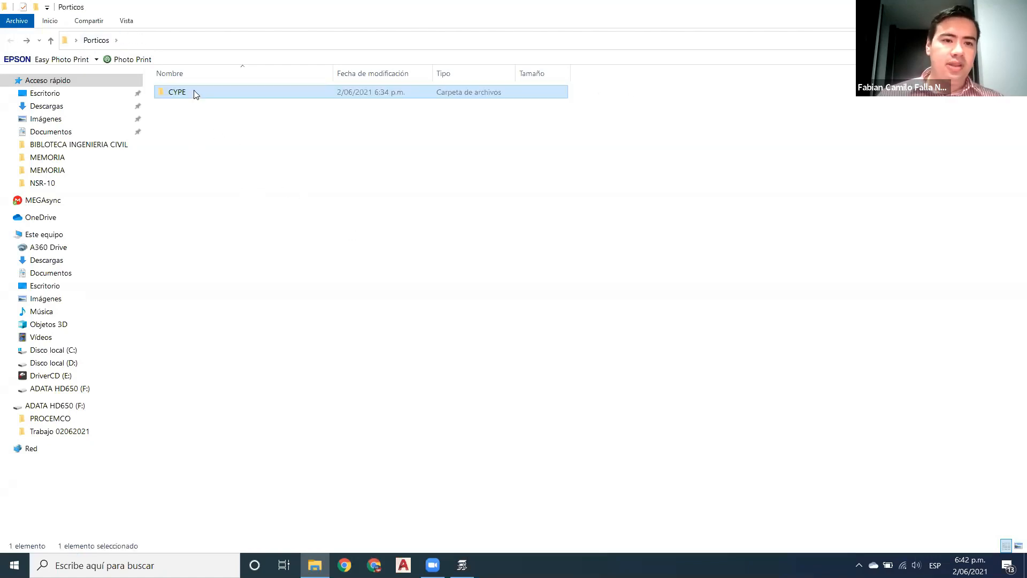
double_click(196, 95)
click(462, 565)
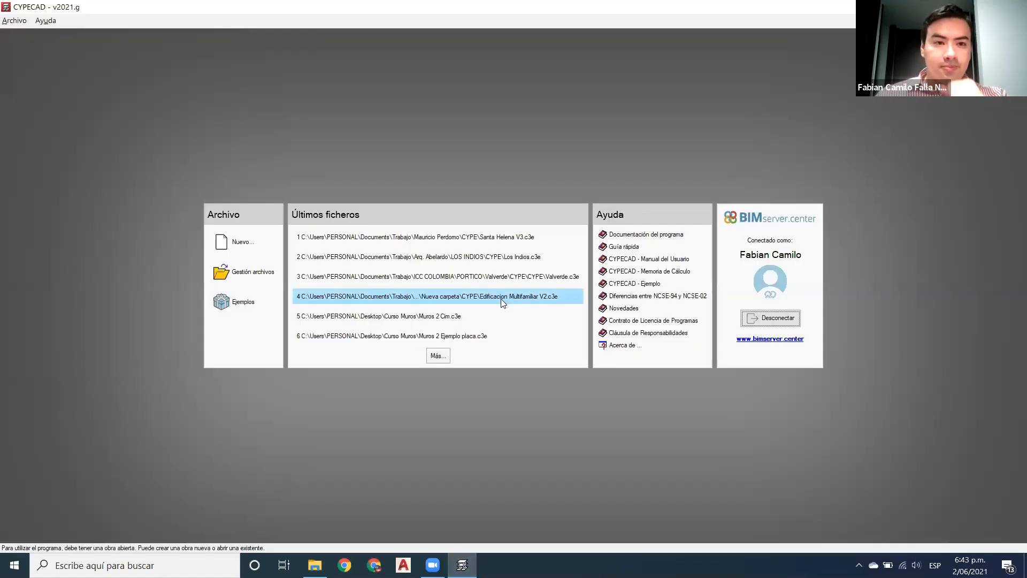
Step: Start a new project with the file name Clase, stored in the desktop folder Porticos\CYPE
click(247, 243)
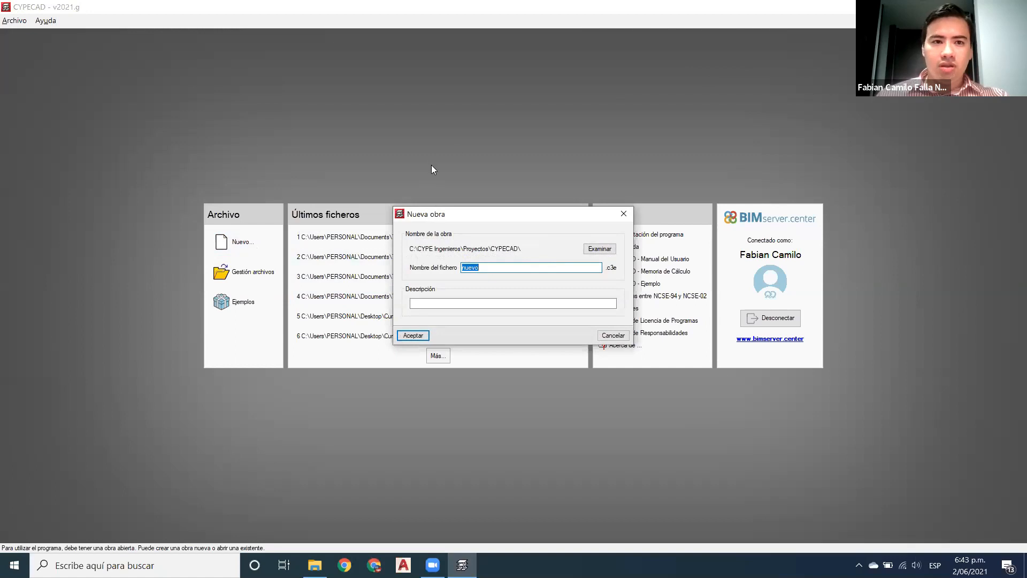
click(544, 65)
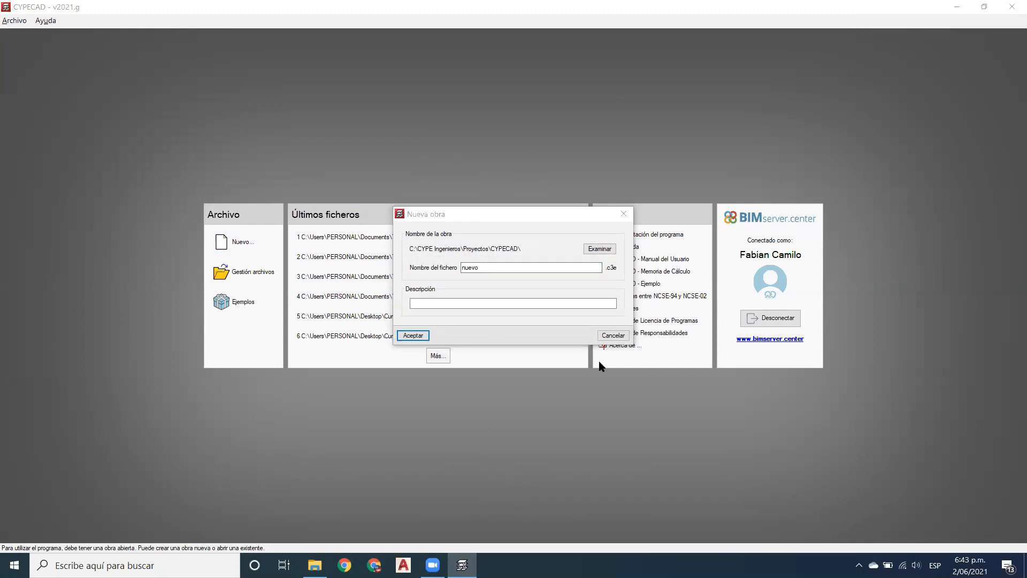
click(541, 214)
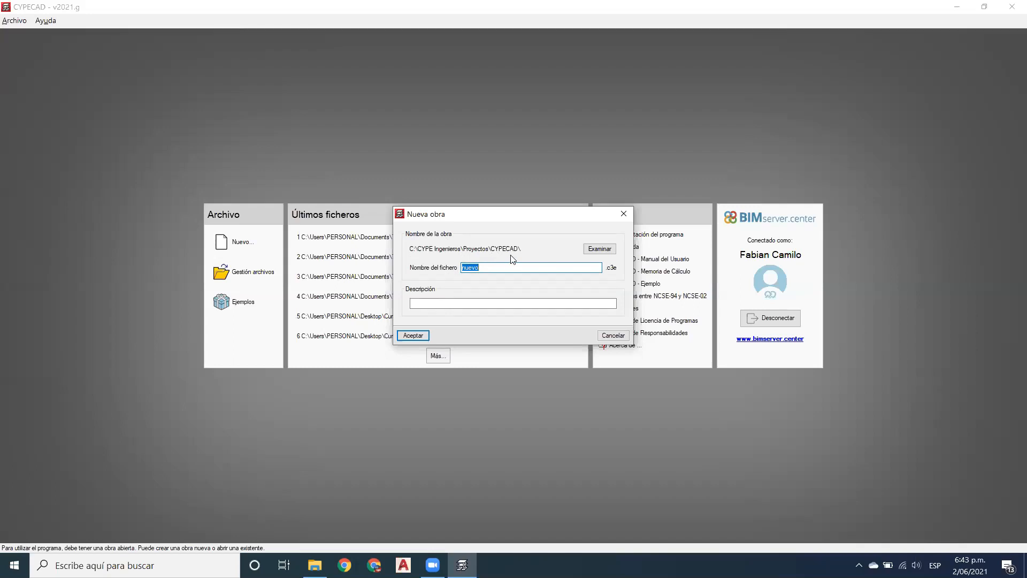
click(606, 251)
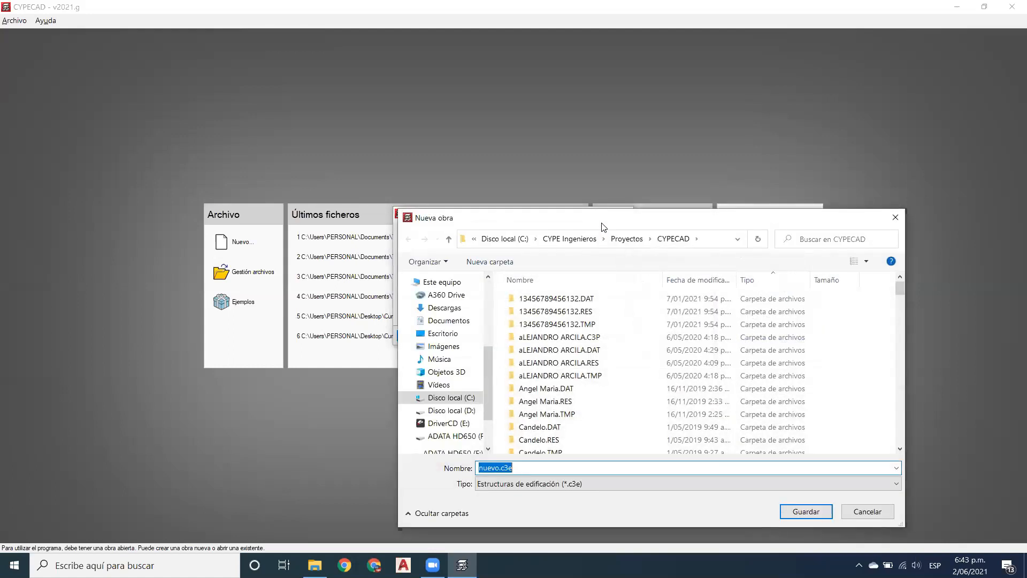
click(341, 277)
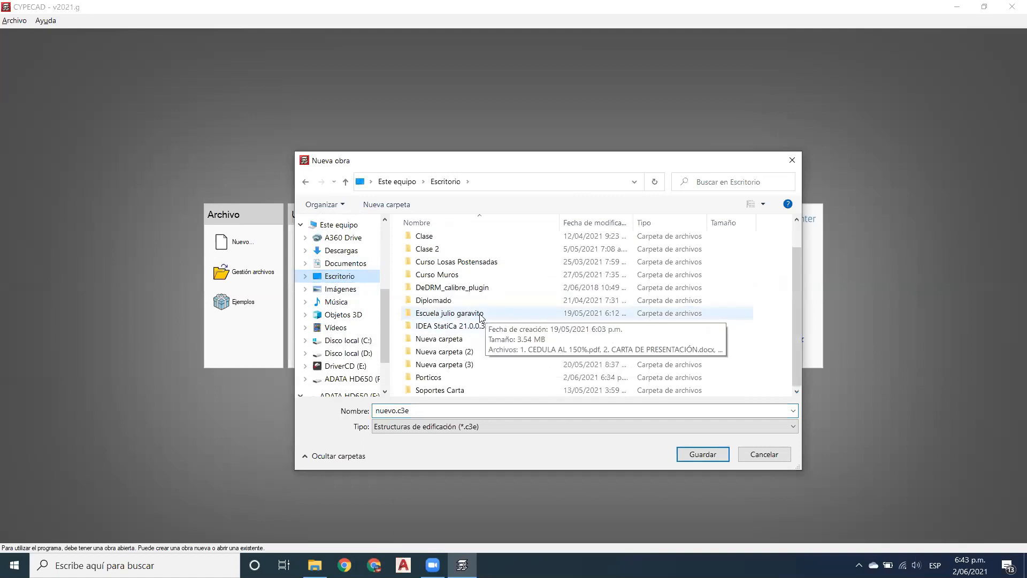
double_click(460, 377)
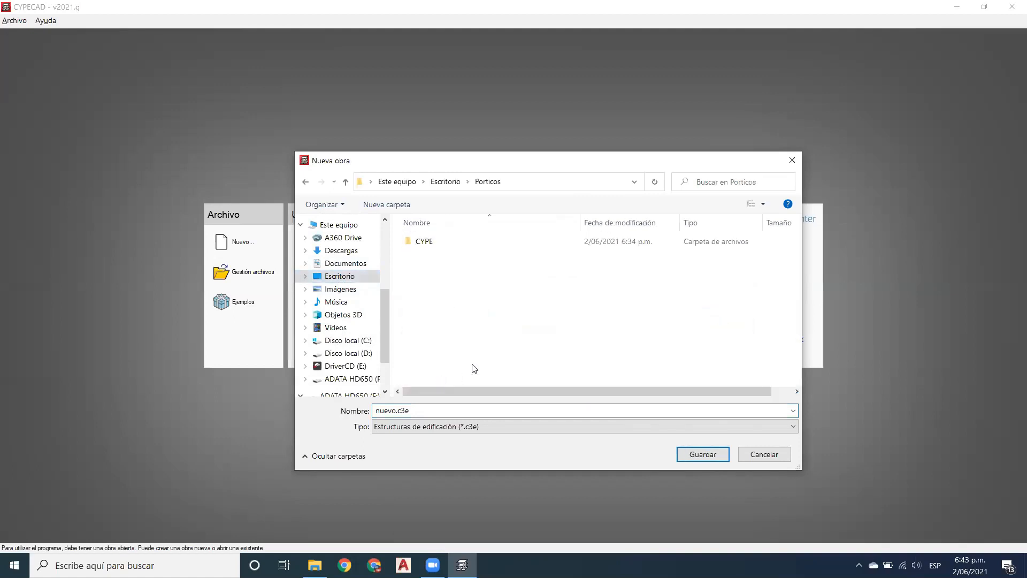
double_click(426, 244)
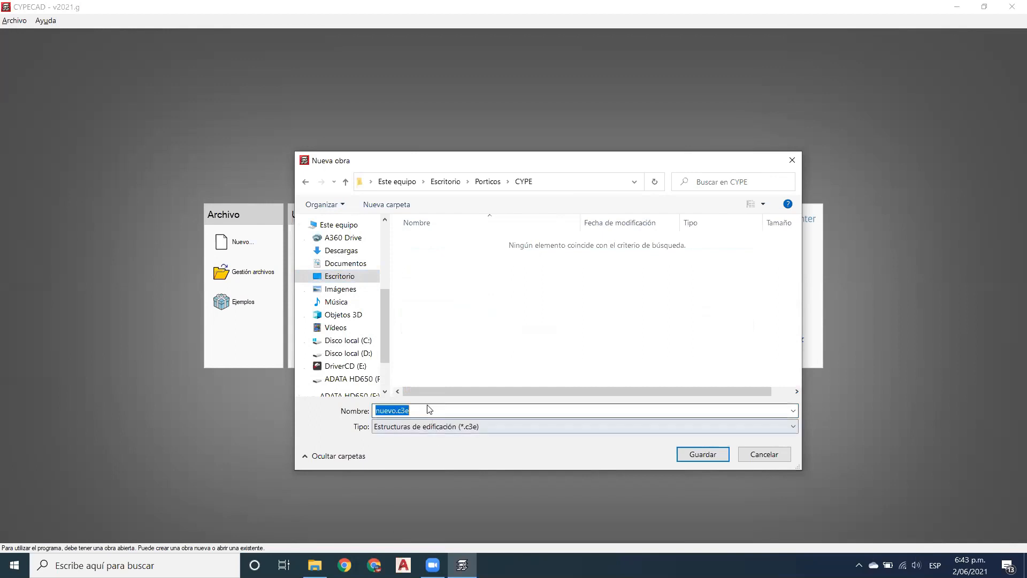
text(Clase)
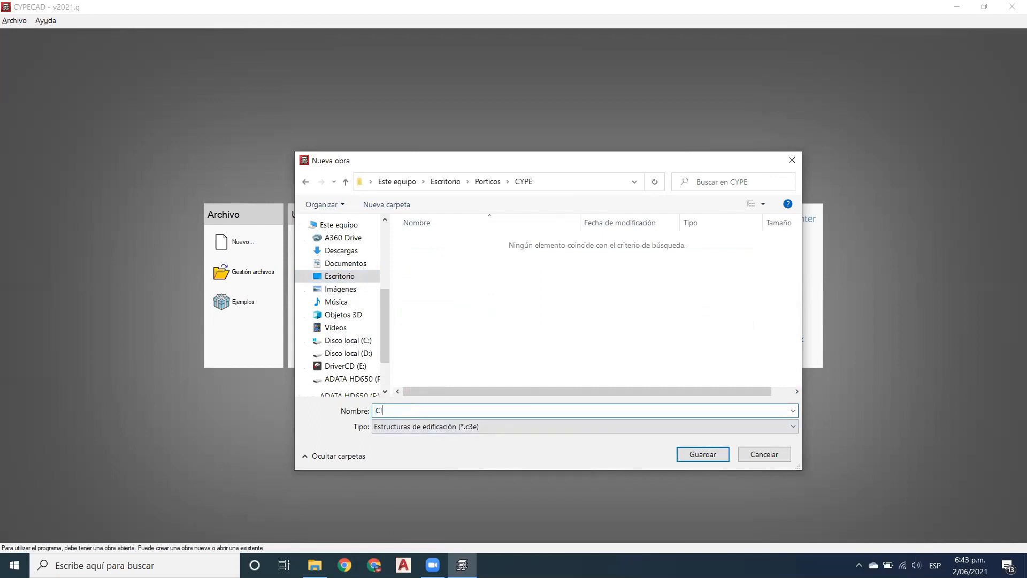
click(702, 455)
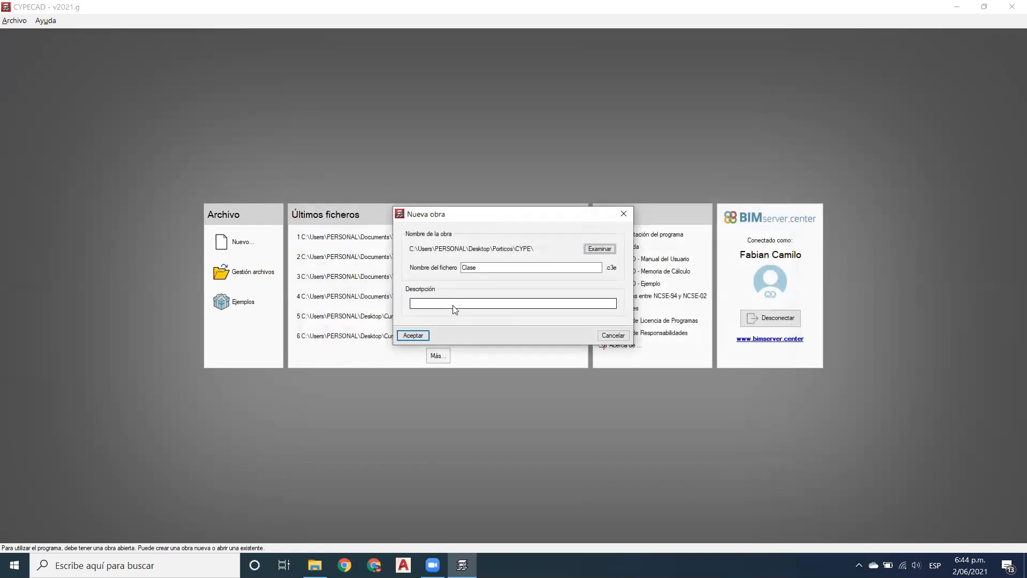
Step: Describe the project as Modelo 1 and create it as an empty work (Obra vacía) without importing a BIM model
click(451, 305)
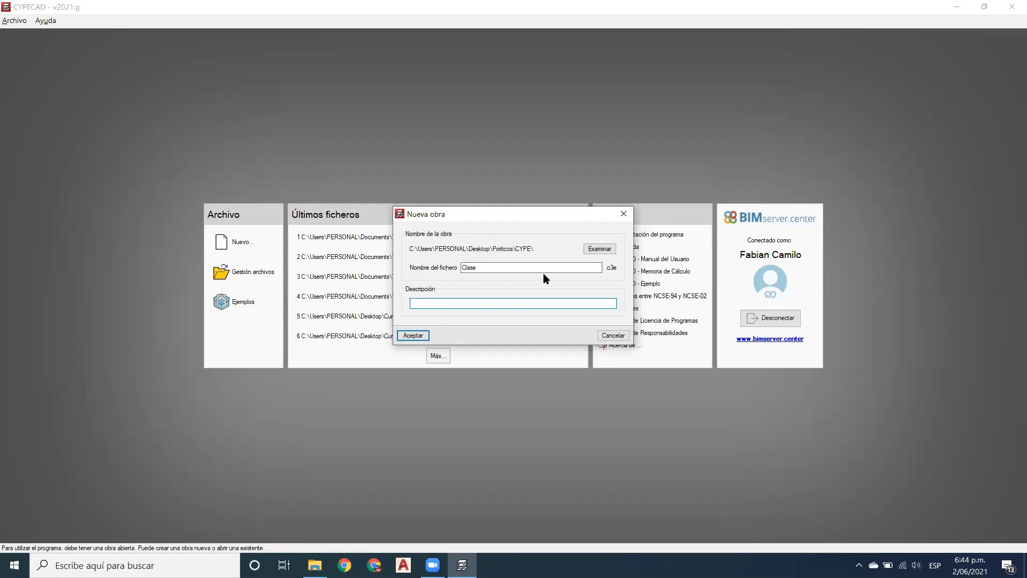
text(Modelo 1)
click(418, 336)
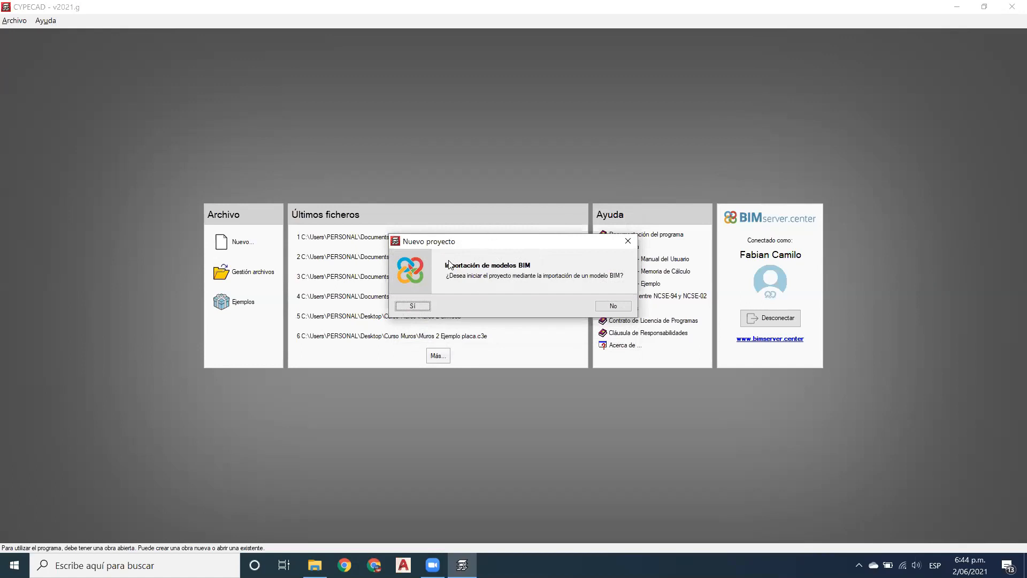
click(615, 307)
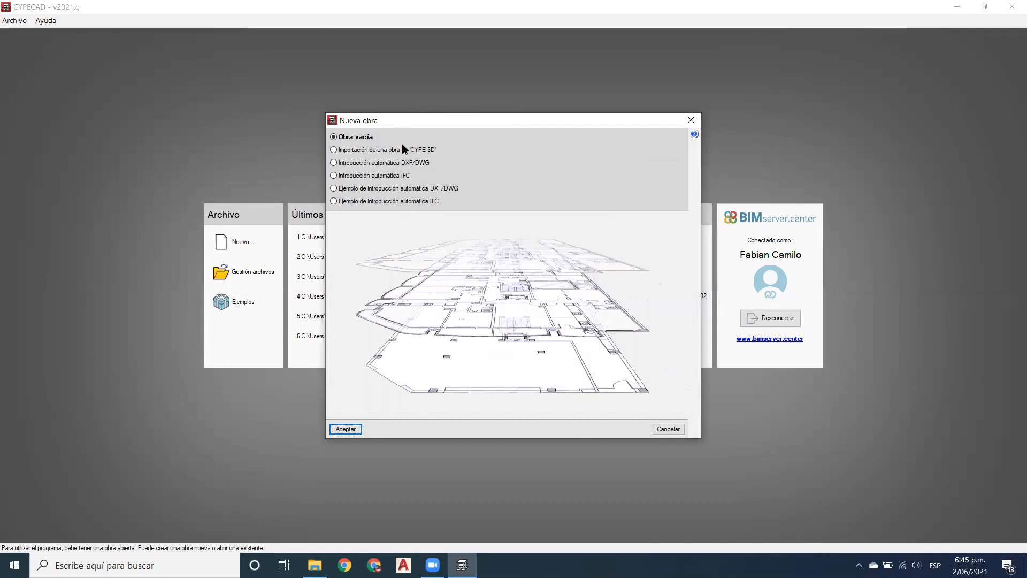
click(351, 432)
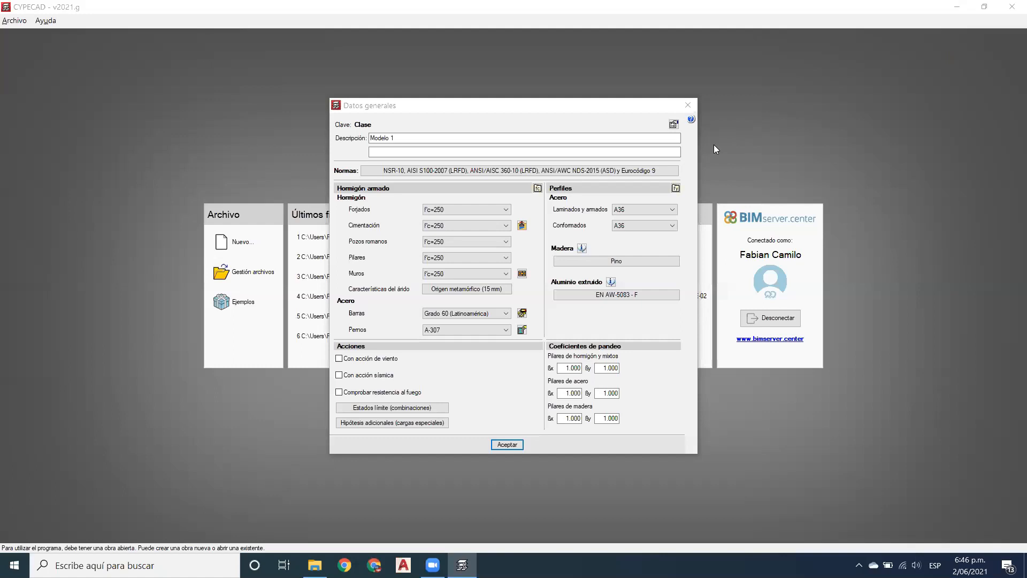
Step: Review the aluminium and concrete design codes on offer for the project and accept the selection with NSR-10 (Colombia) for concrete
click(493, 174)
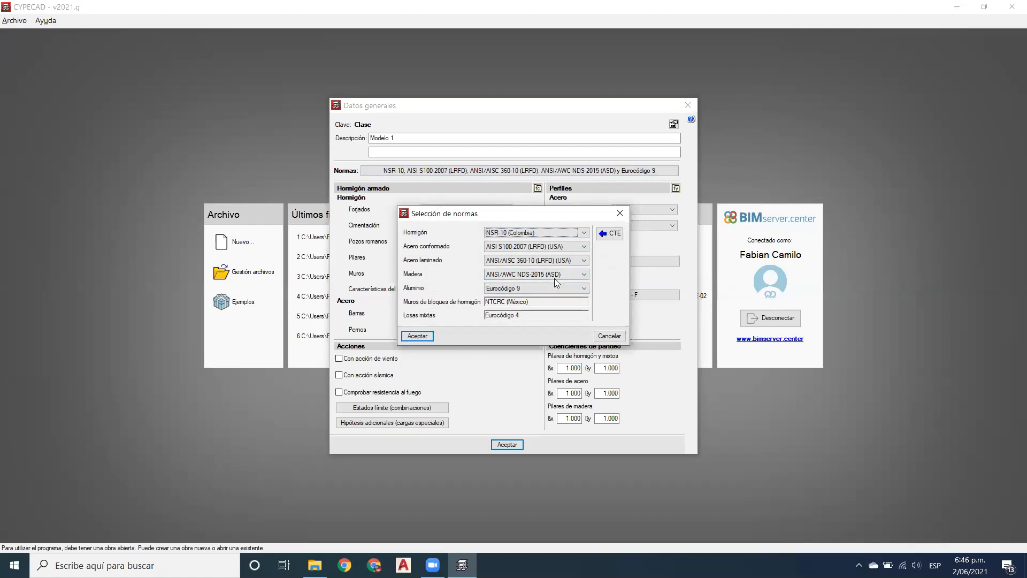
click(530, 288)
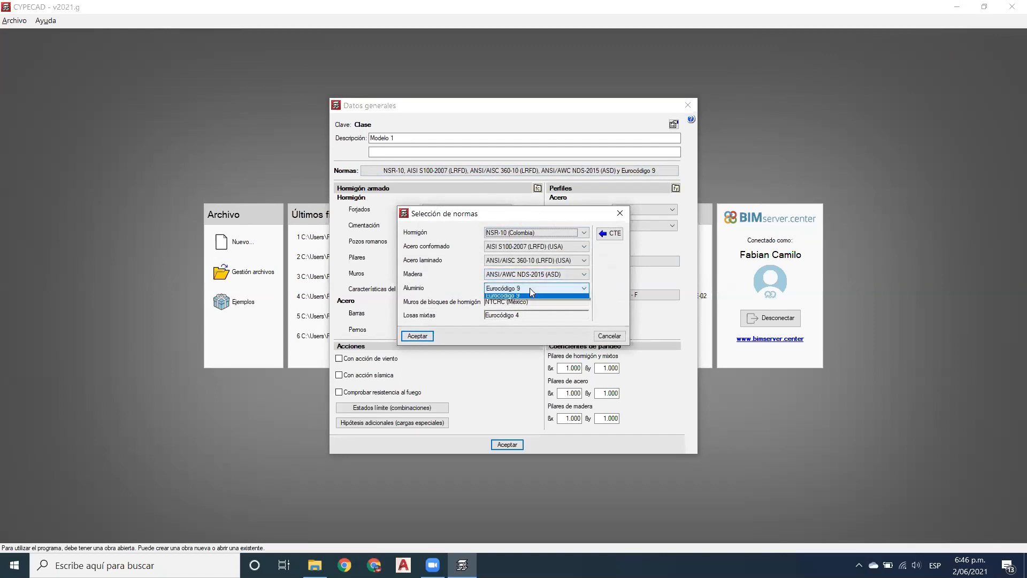
click(529, 290)
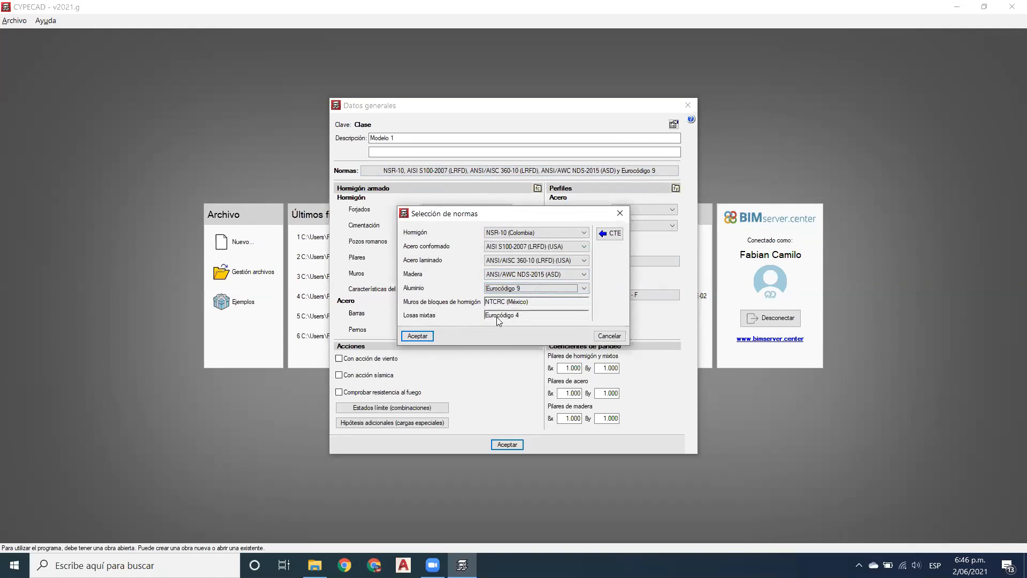
click(535, 232)
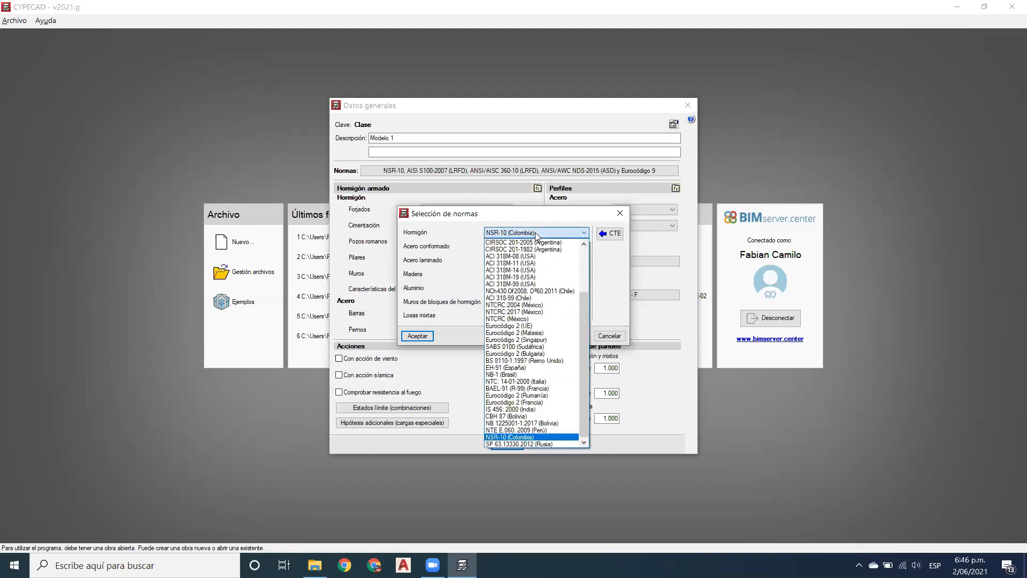
scroll(583, 304, up, 2)
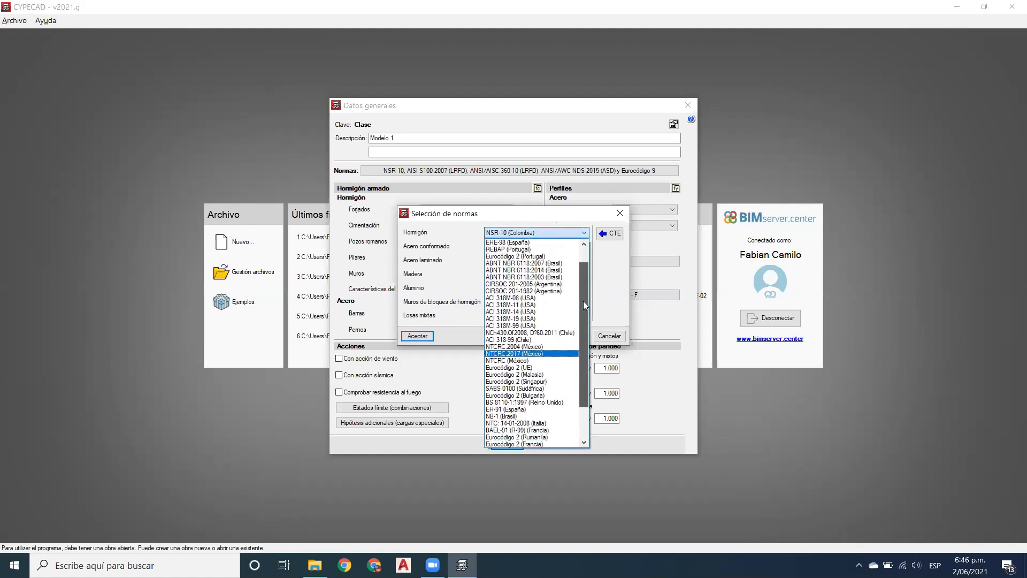
scroll(583, 304, down, 2)
mouse_move(589, 293)
mouse_down()
mouse_move(590, 251)
mouse_move(588, 332)
mouse_up()
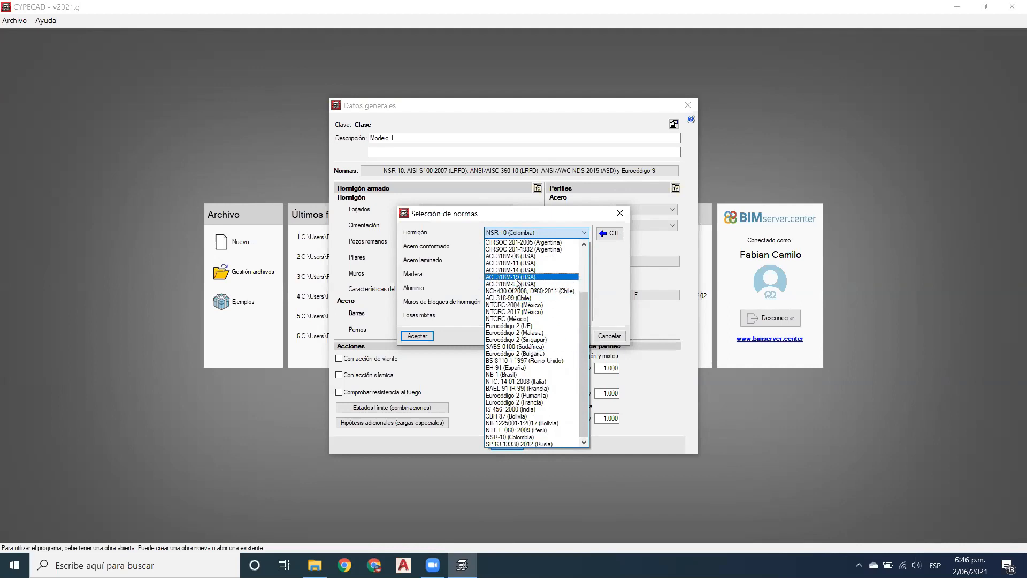
click(528, 229)
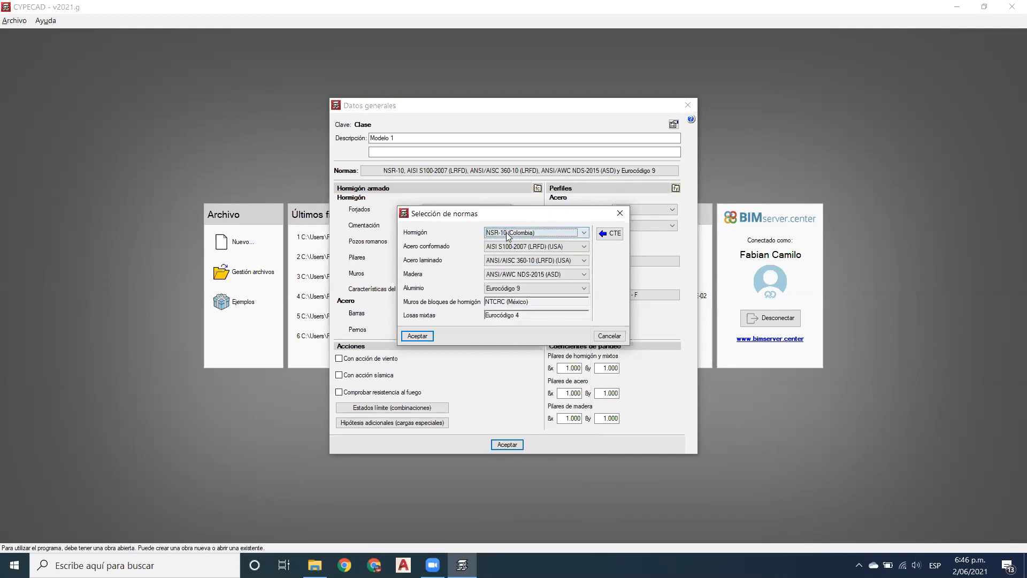
click(417, 335)
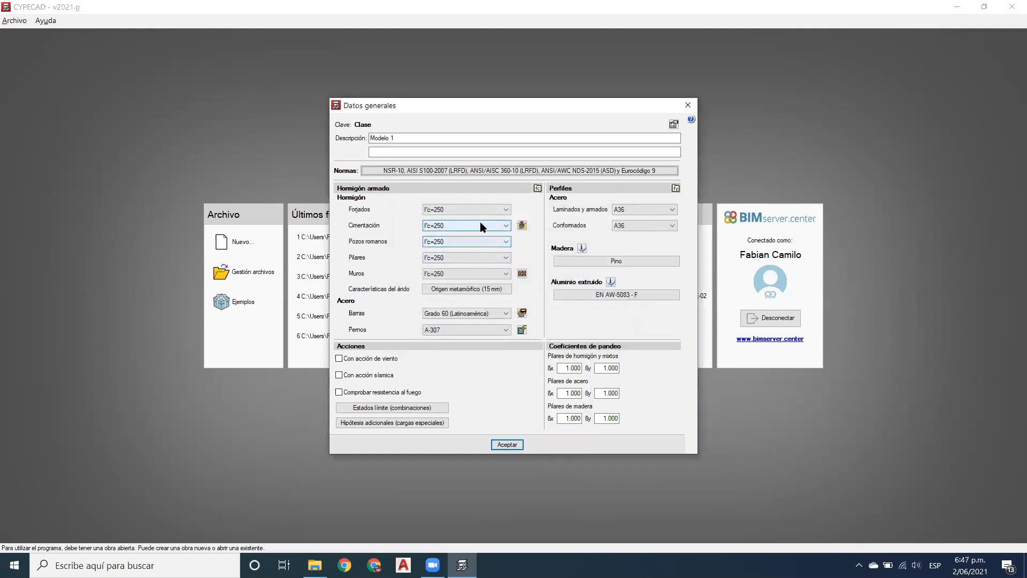
Step: Review the concrete strengths available for the floor slabs (Forjados) without changing the selection
click(490, 506)
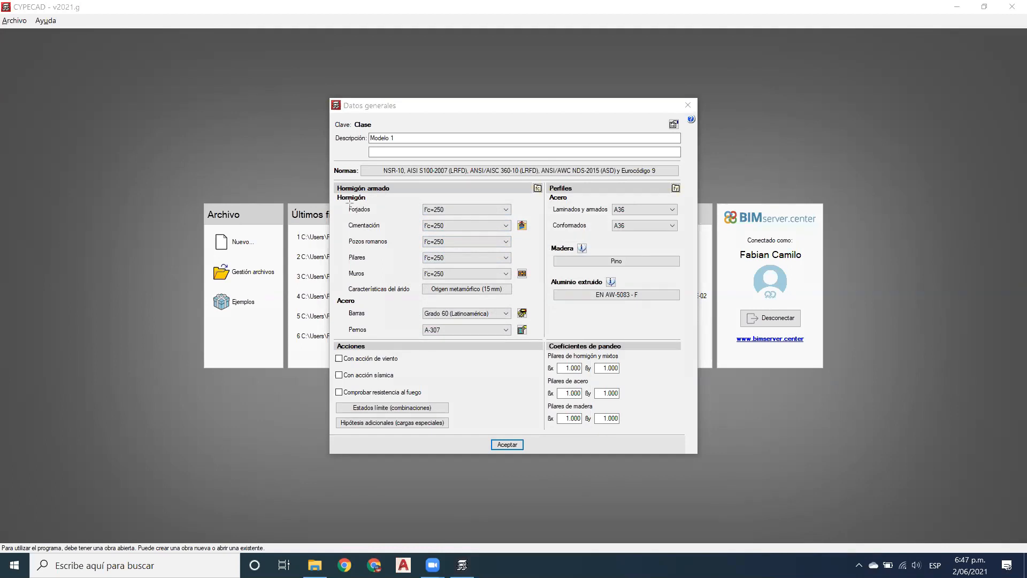
mouse_move(331, 180)
mouse_down()
mouse_move(440, 300)
mouse_move(545, 297)
mouse_up()
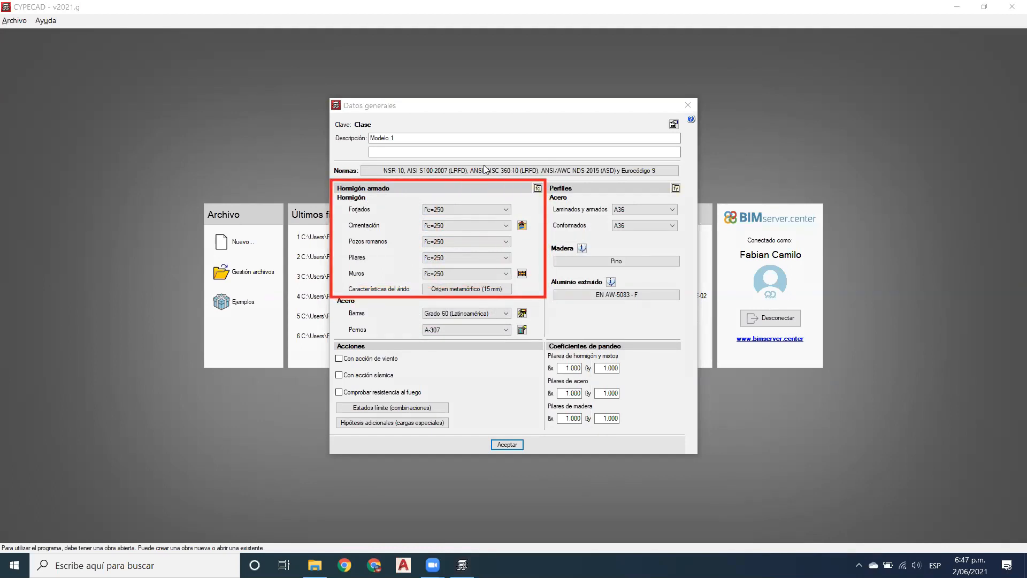
click(449, 210)
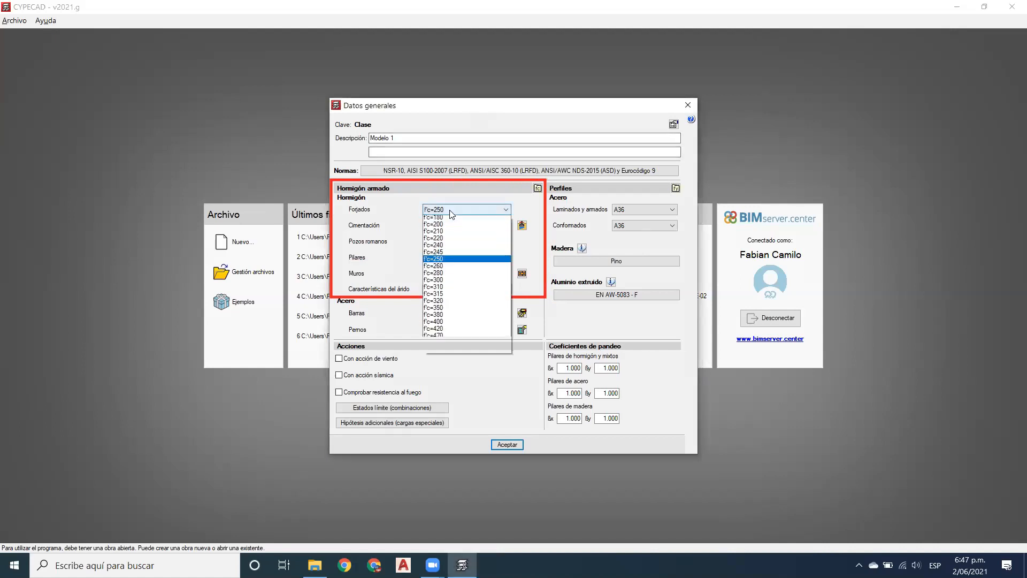
click(488, 207)
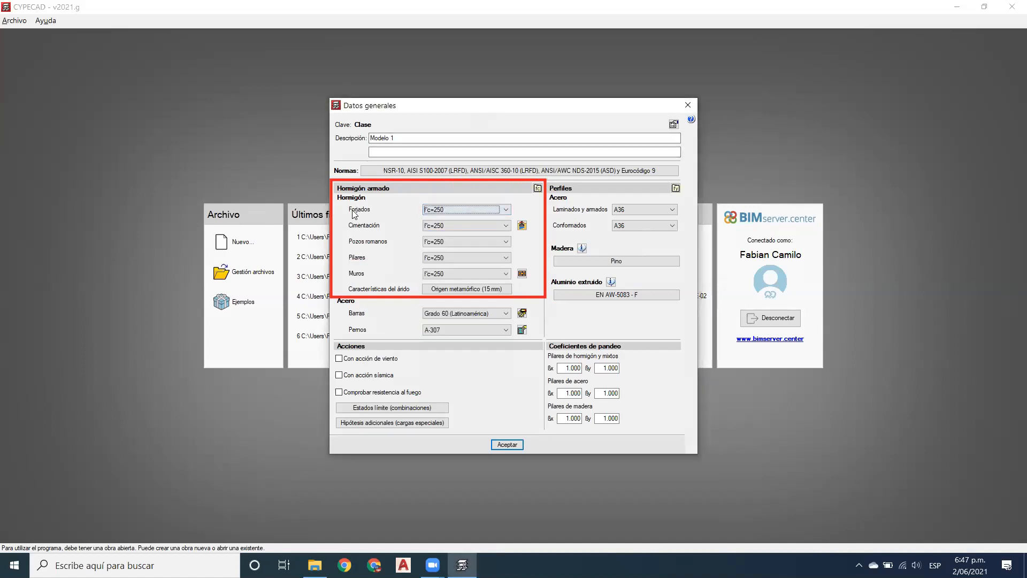
mouse_move(354, 213)
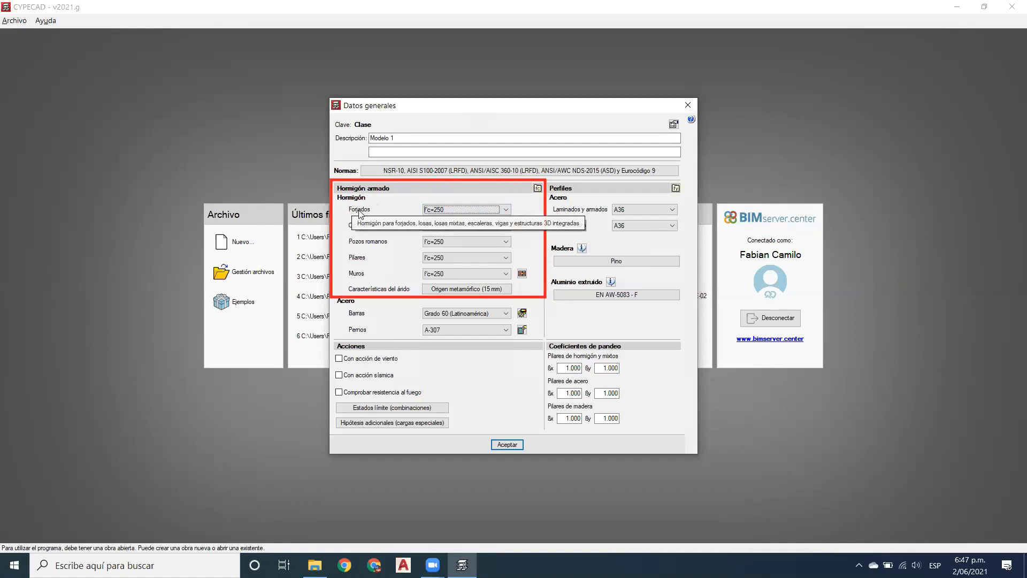
click(469, 210)
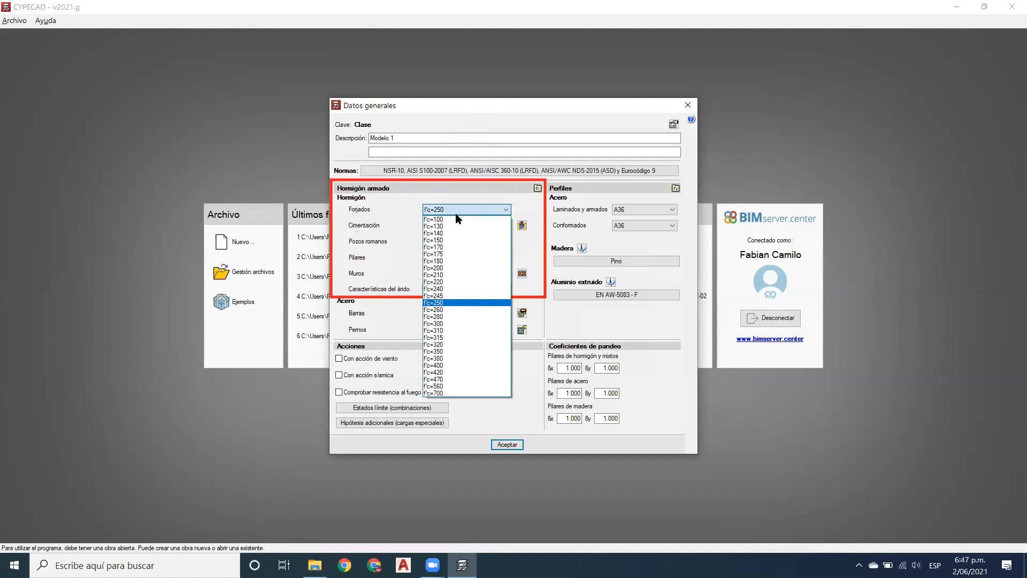
click(461, 191)
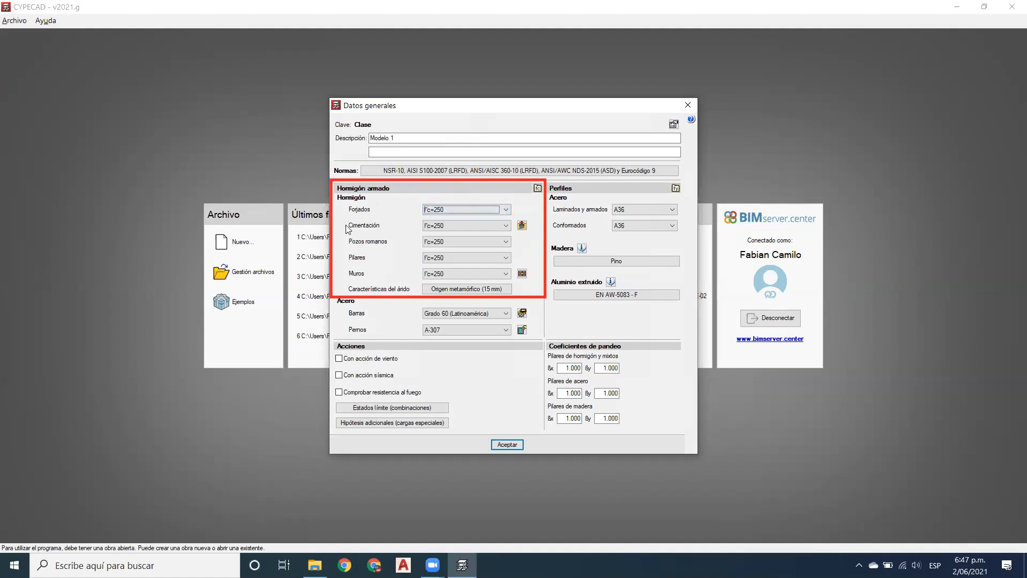
Step: Review the concrete strength choices for Cimentación, Pozos romanos, Pilares and Muros, keeping each current selection
click(499, 227)
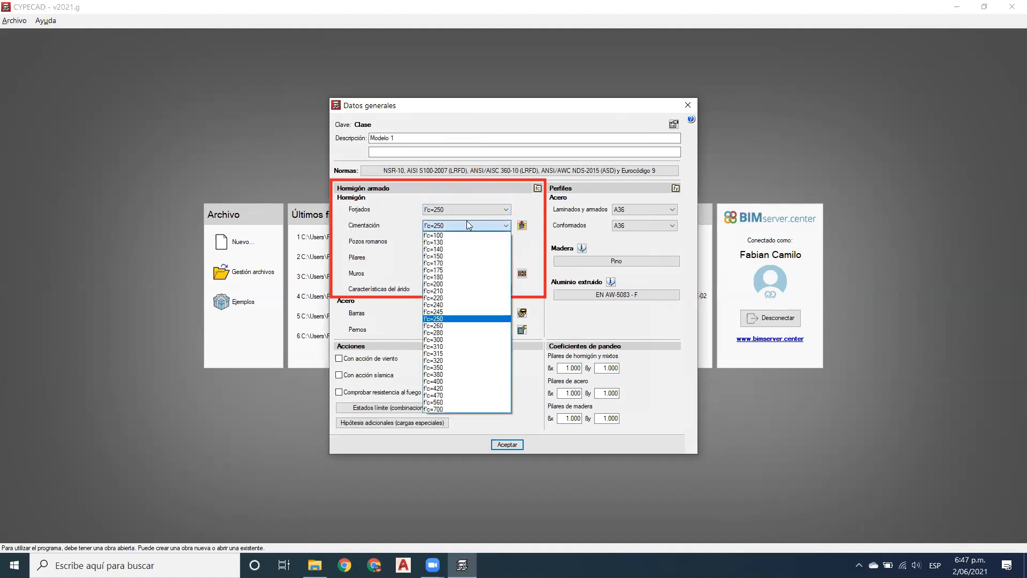
click(467, 223)
click(486, 221)
click(459, 227)
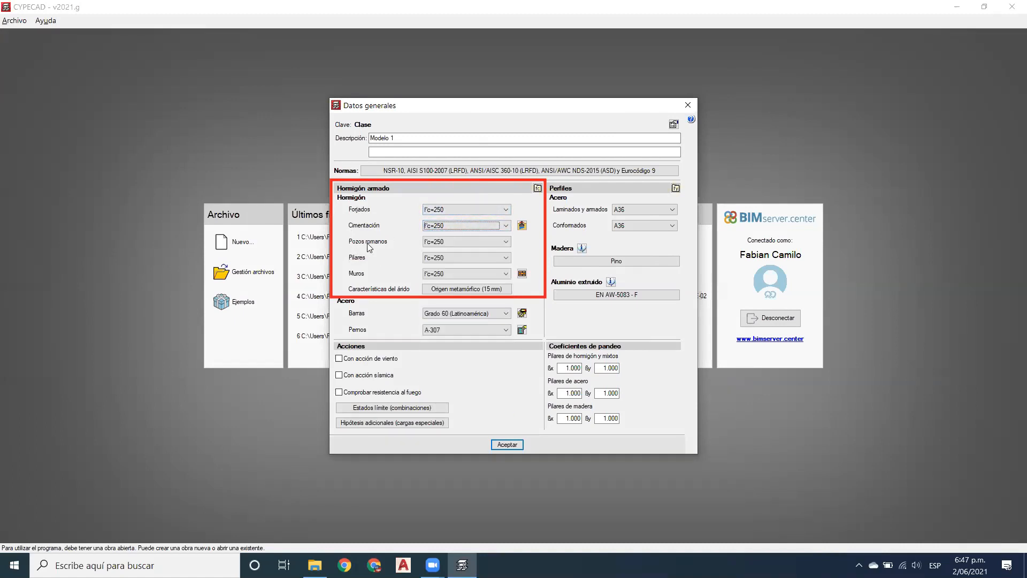
click(454, 241)
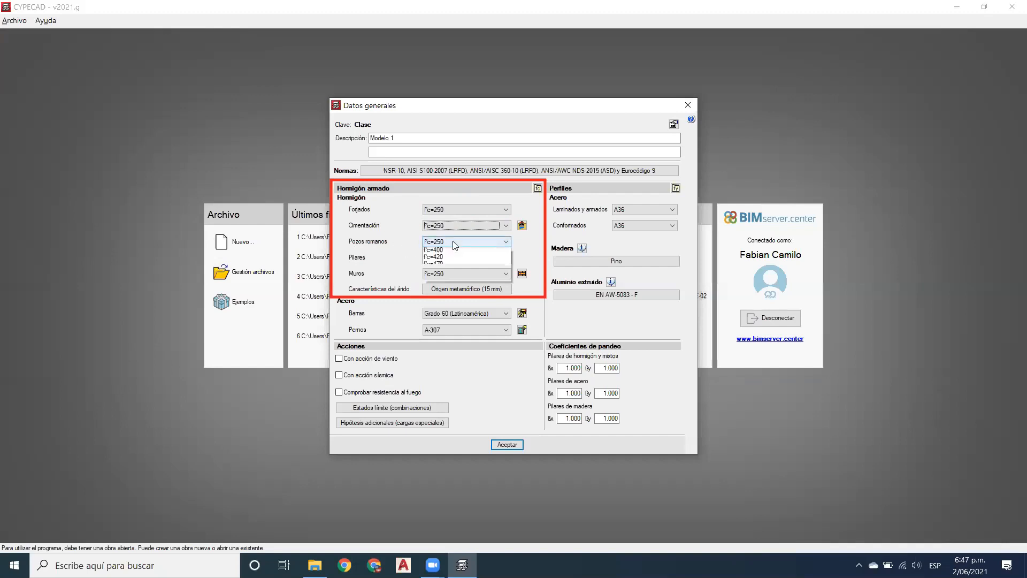
click(448, 242)
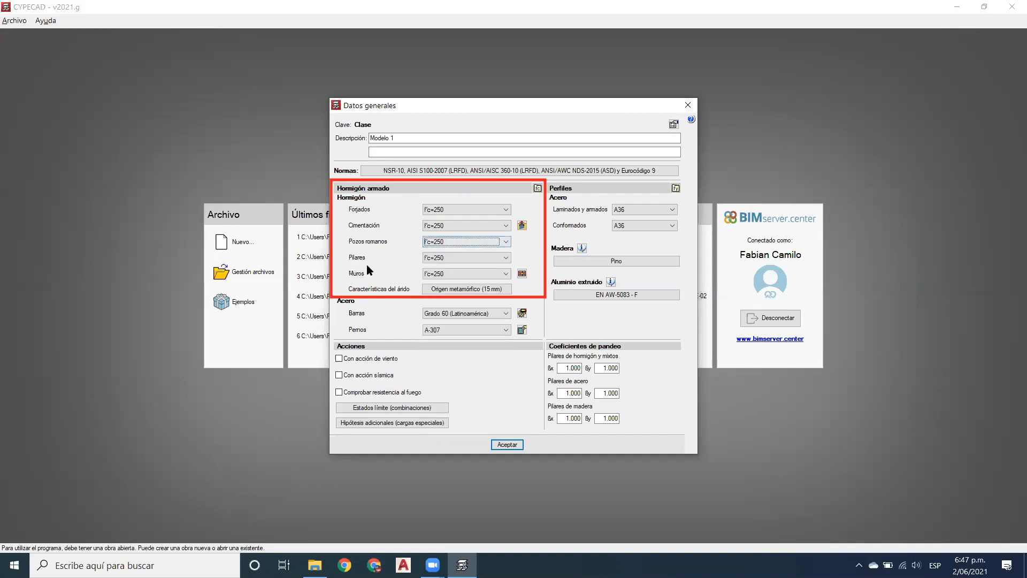
click(491, 259)
click(493, 260)
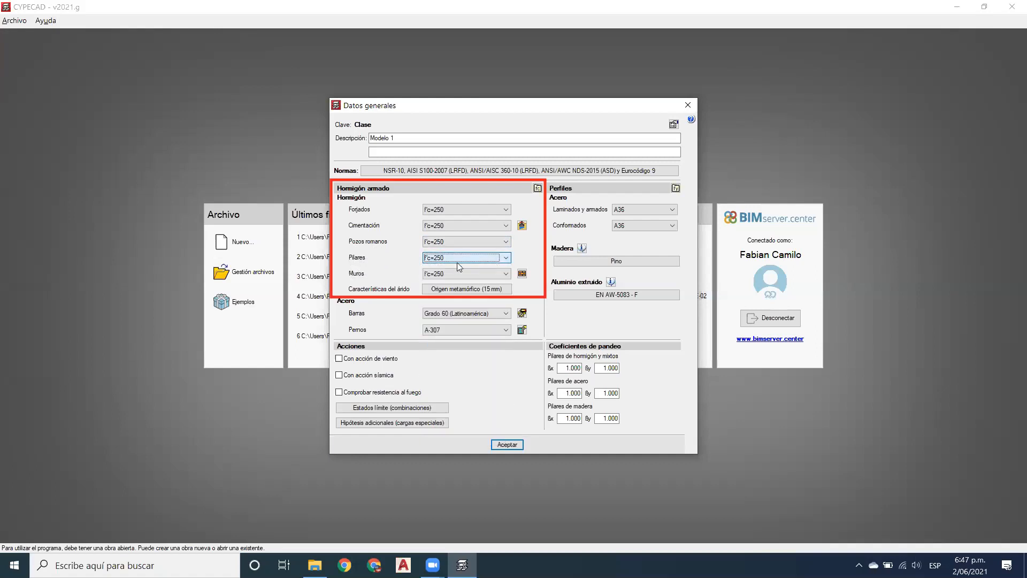
click(467, 274)
click(472, 274)
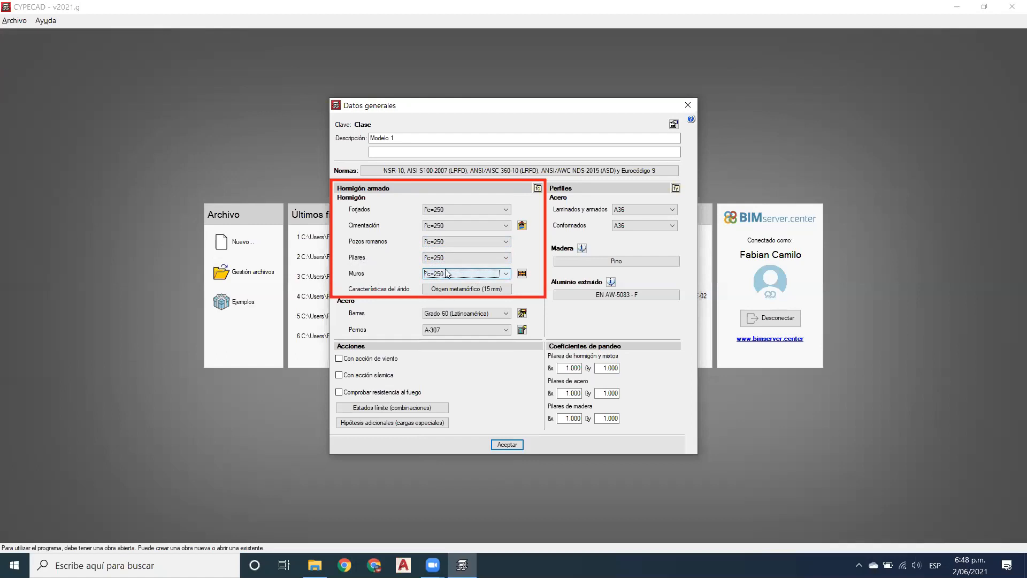
Step: Open the generic (Genérico) material properties of the masonry walls (Muros de fábrica)
click(522, 274)
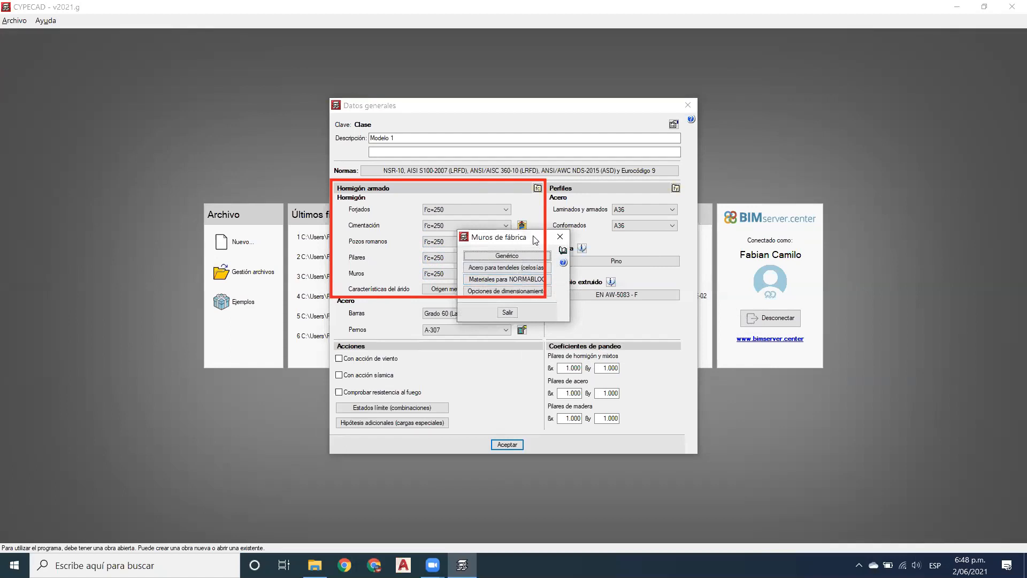
drag(536, 241, 531, 202)
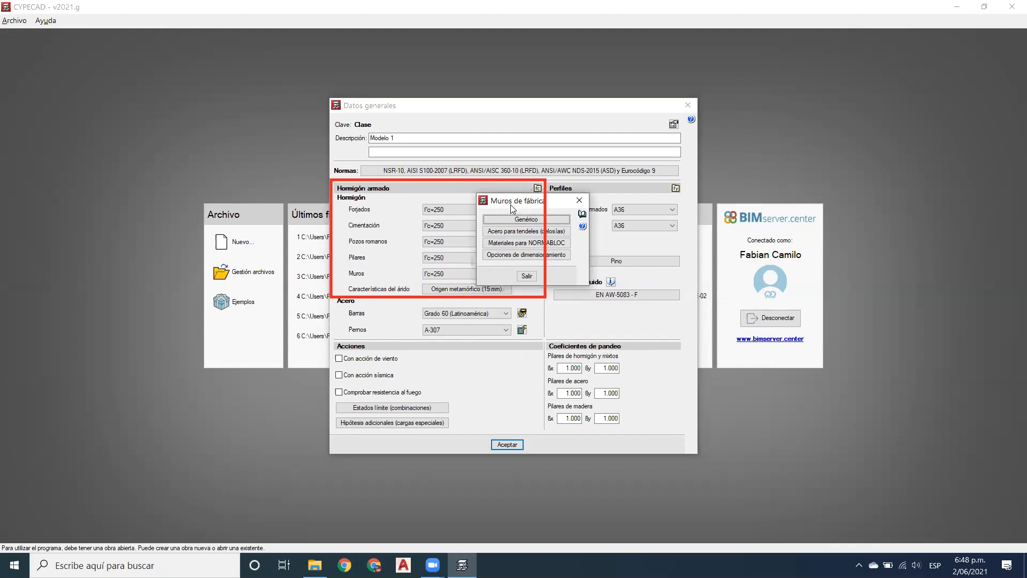
drag(511, 205, 519, 216)
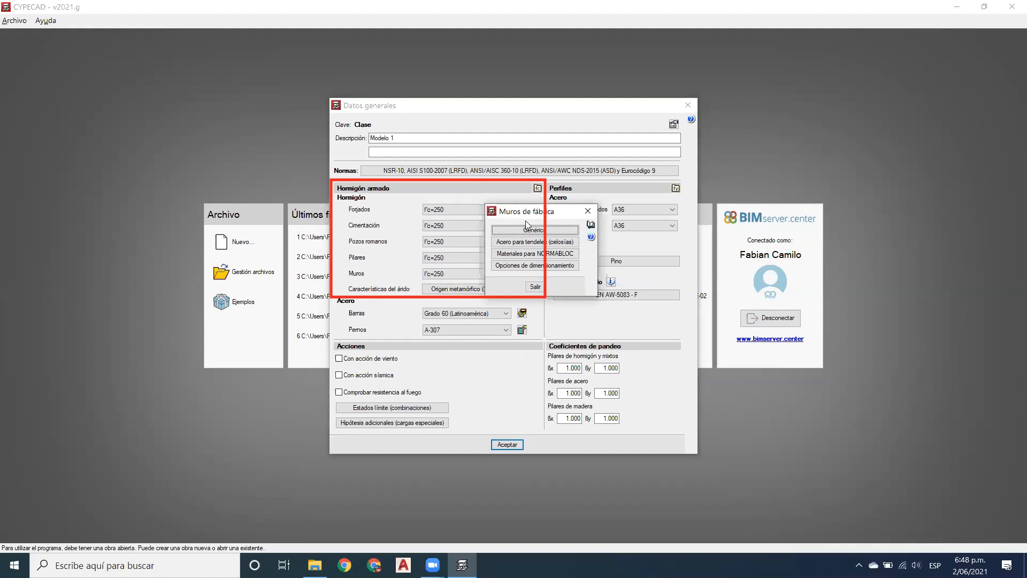
click(529, 231)
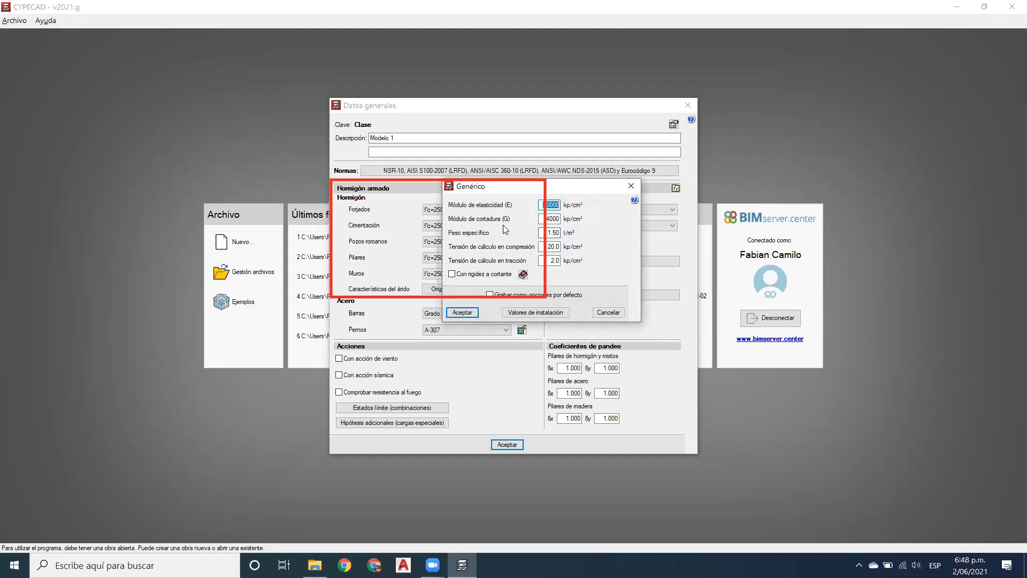
drag(580, 194, 567, 175)
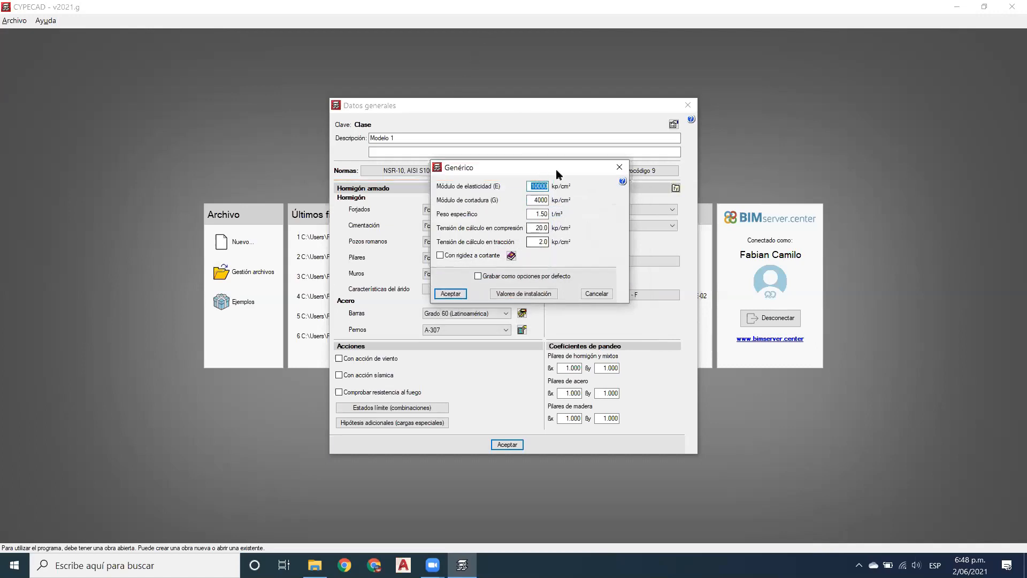
drag(554, 171, 560, 185)
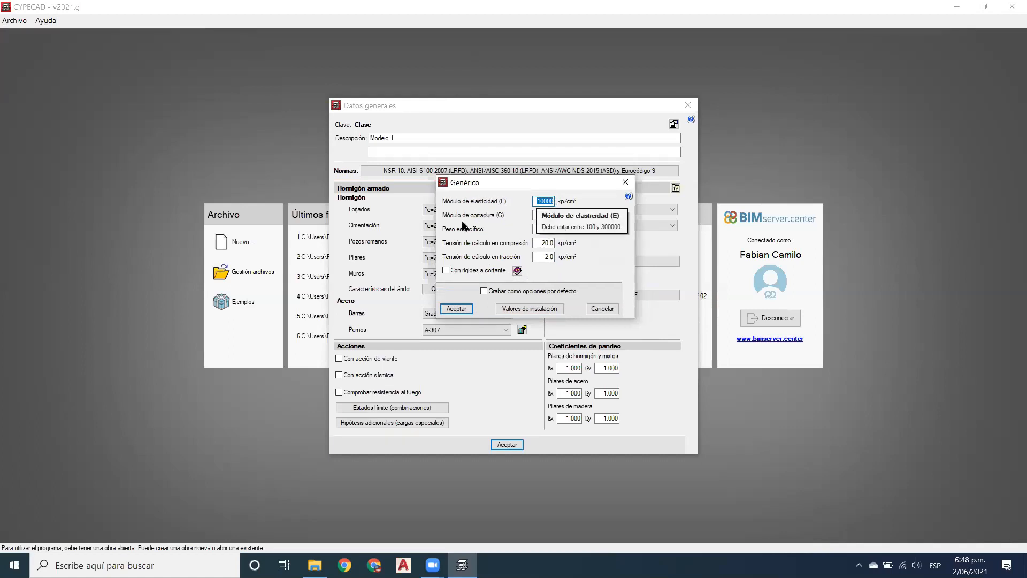
Step: Examine the generic masonry's moduli, specific weight, design stresses and shear stiffness option, then accept them and leave the masonry wall settings
mouse_move(469, 219)
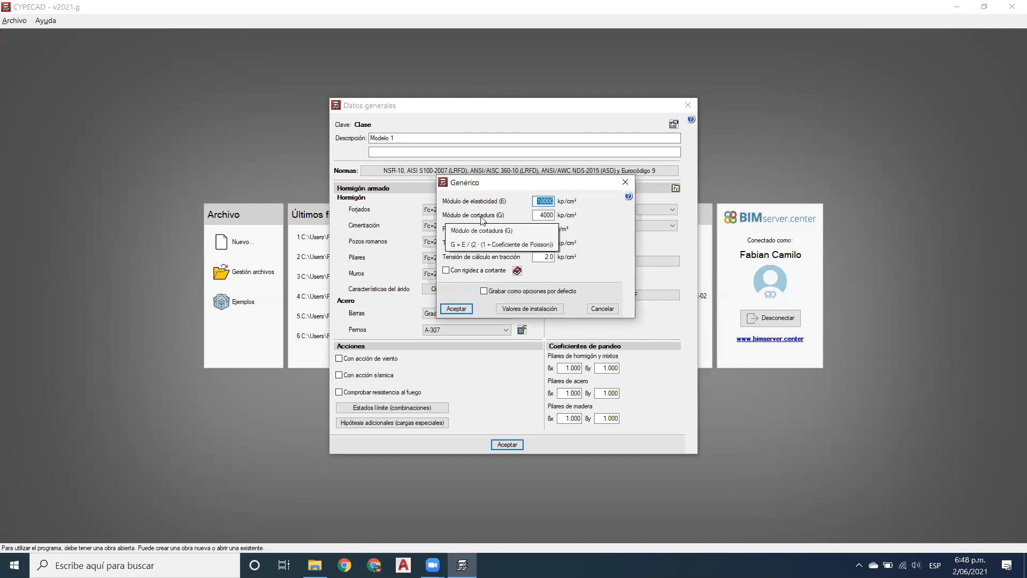
click(546, 215)
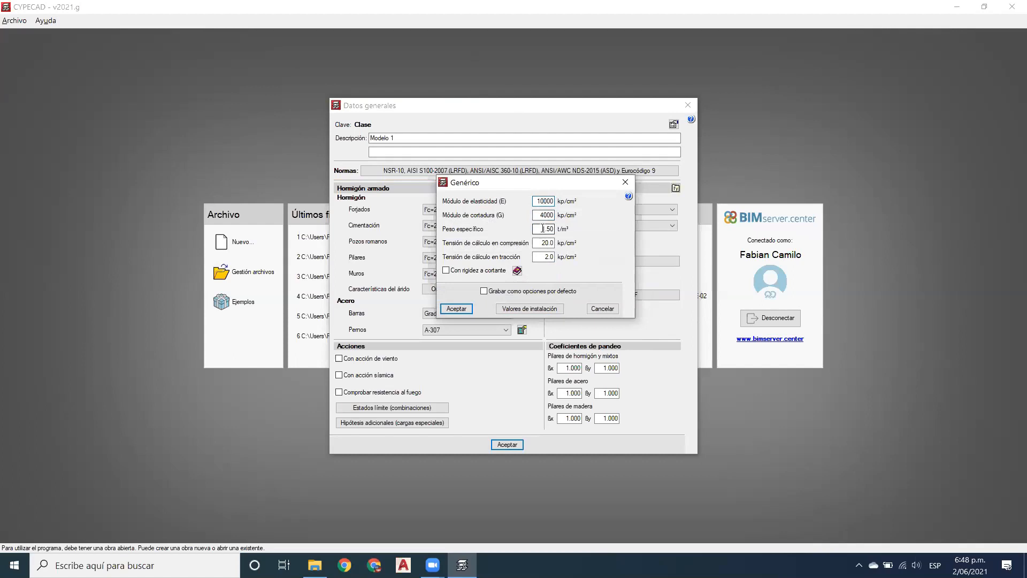
click(549, 216)
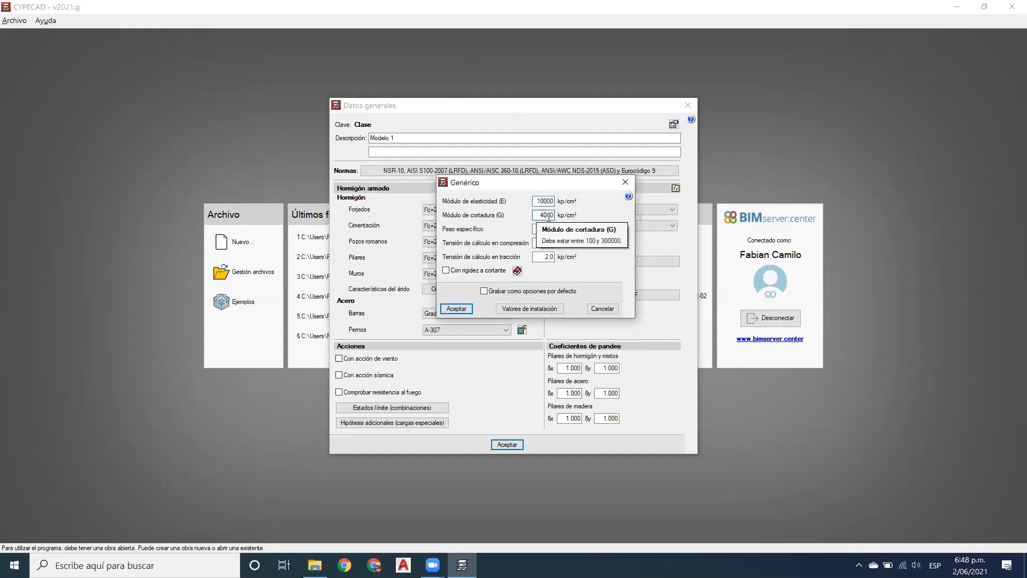
click(543, 229)
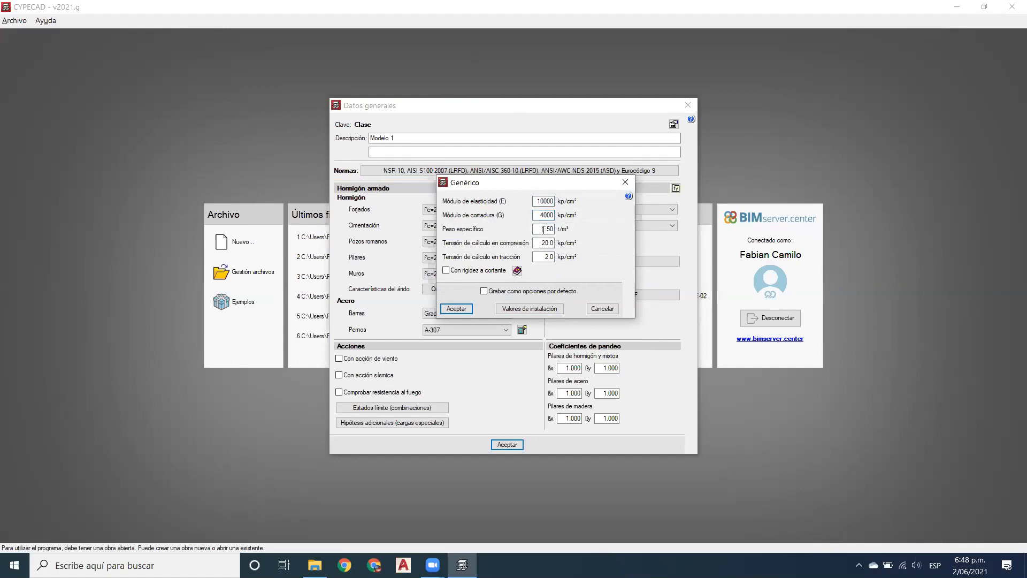
double_click(539, 242)
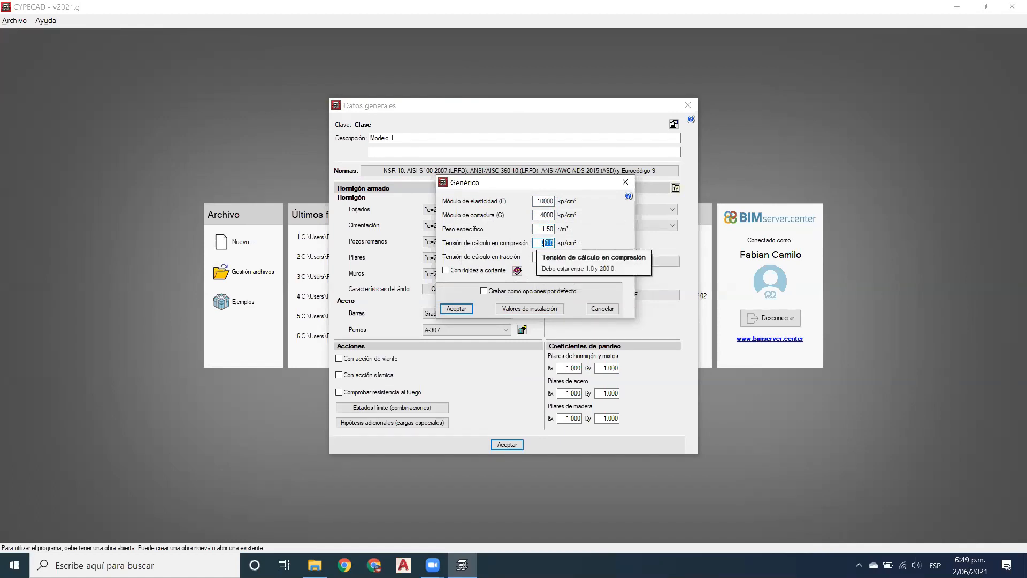
click(547, 257)
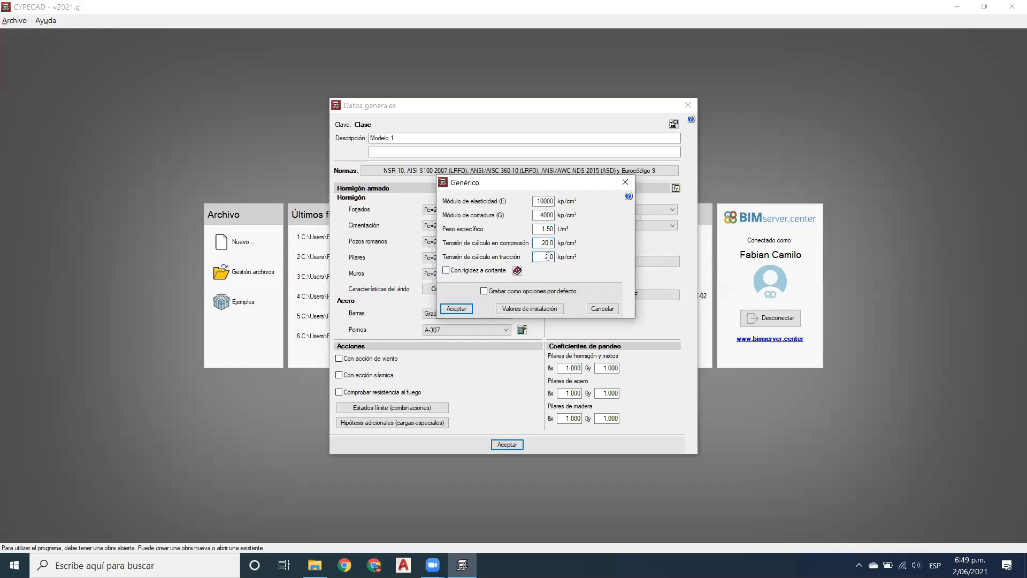
click(465, 272)
click(459, 271)
click(456, 309)
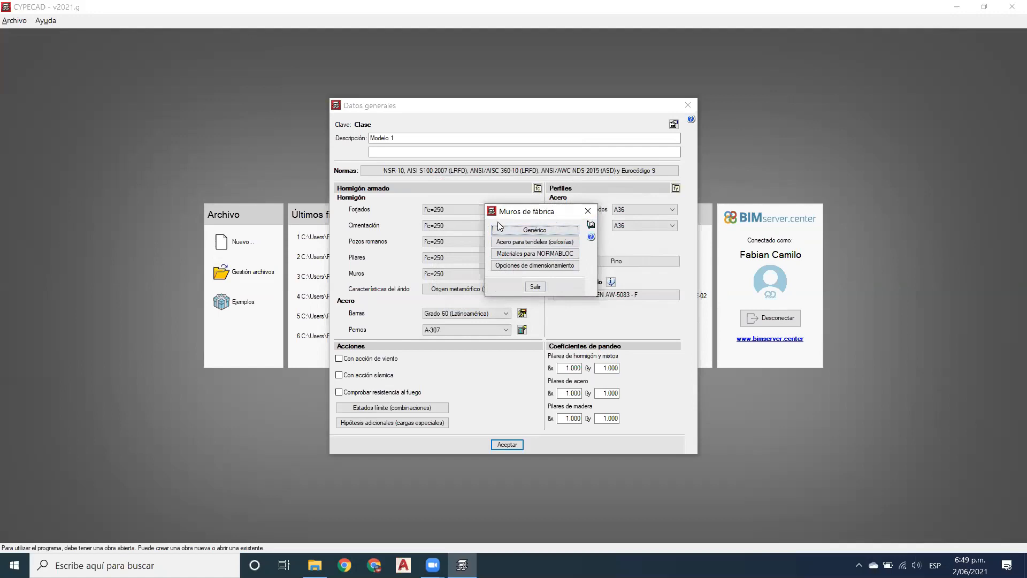
click(591, 210)
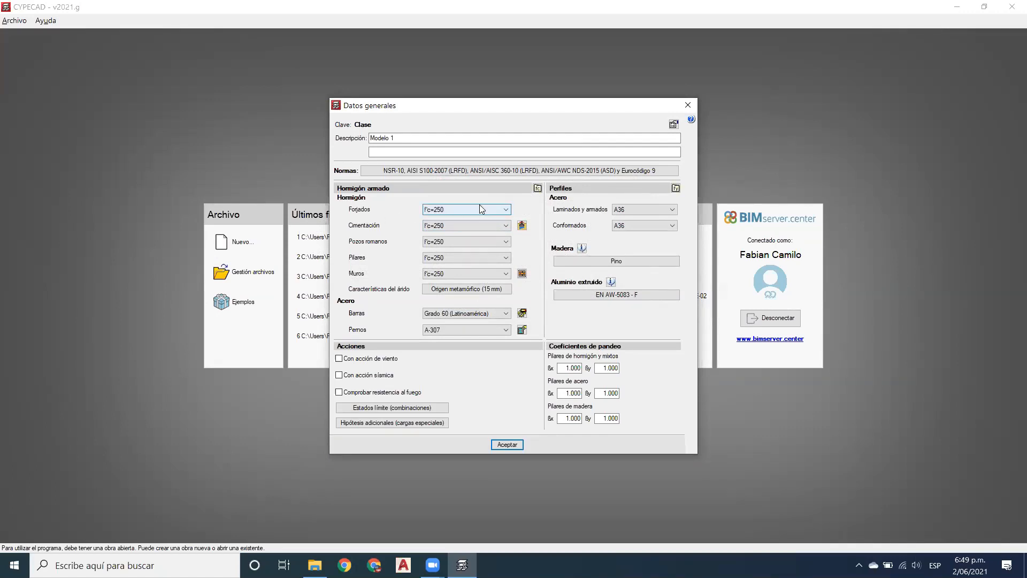
Step: Start a new entry in the user concrete library and examine its compressive strength, elastic modulus and specific weight fields
click(538, 188)
click(357, 178)
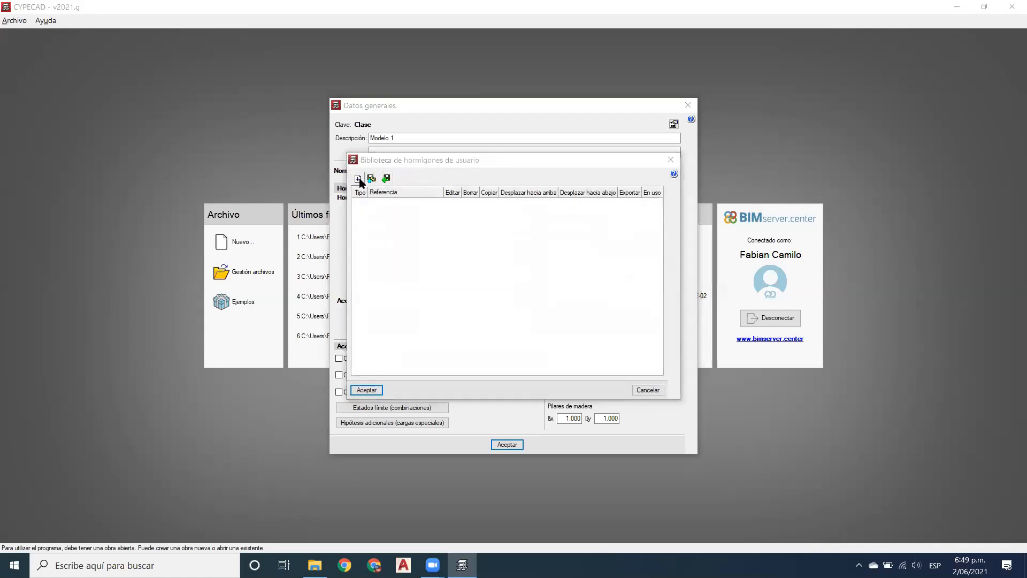
drag(571, 241, 475, 227)
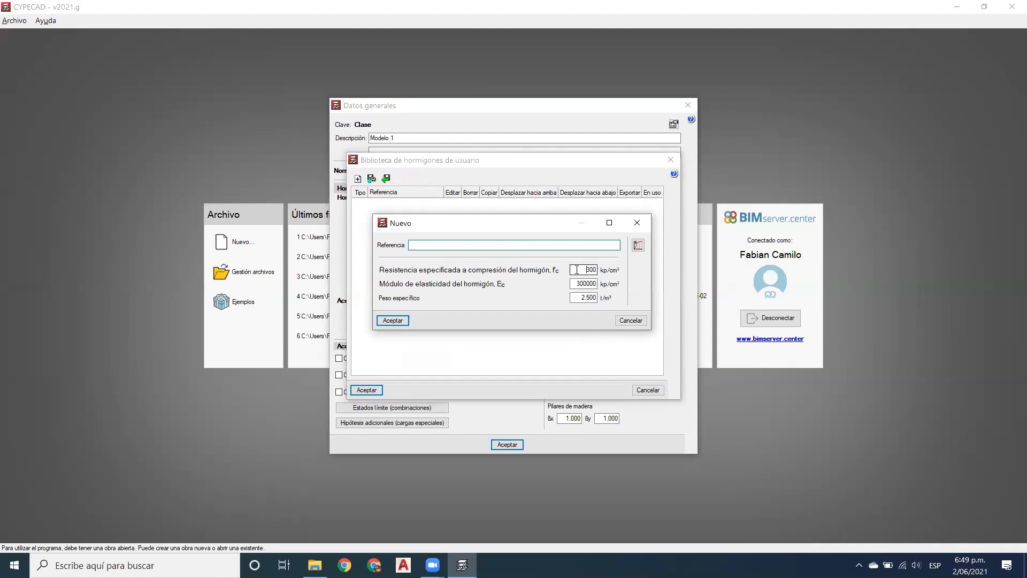
click(577, 270)
double_click(579, 285)
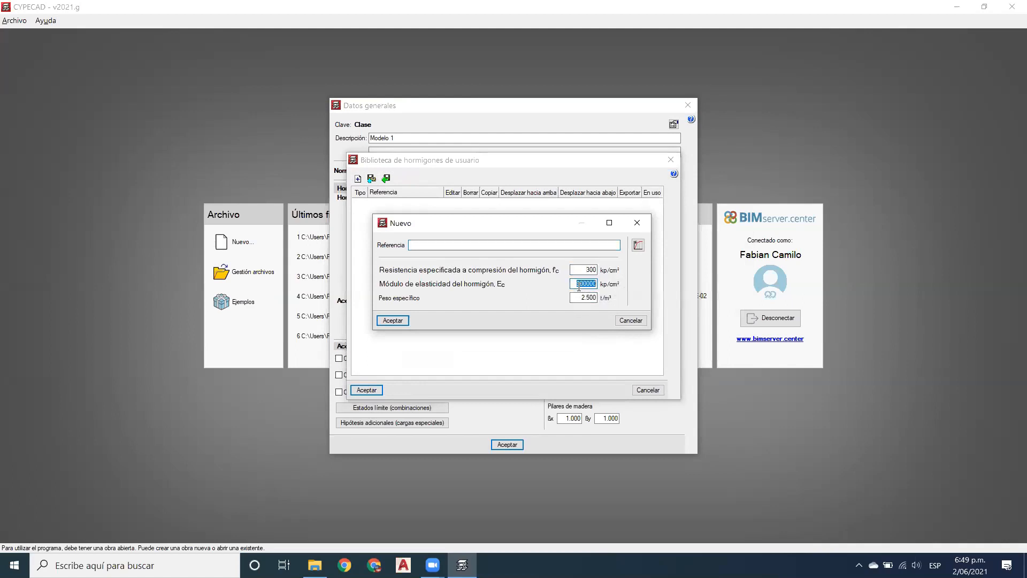
double_click(587, 298)
Step: View the new concrete's stress-strain diagram and leave the user concrete library without adding an entry
click(638, 246)
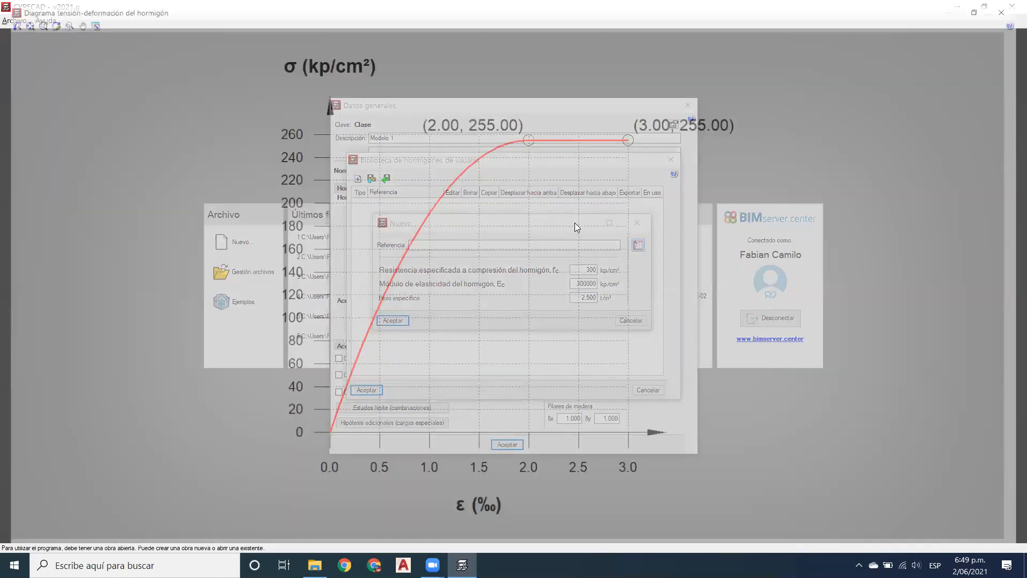
scroll(551, 233, down, 1)
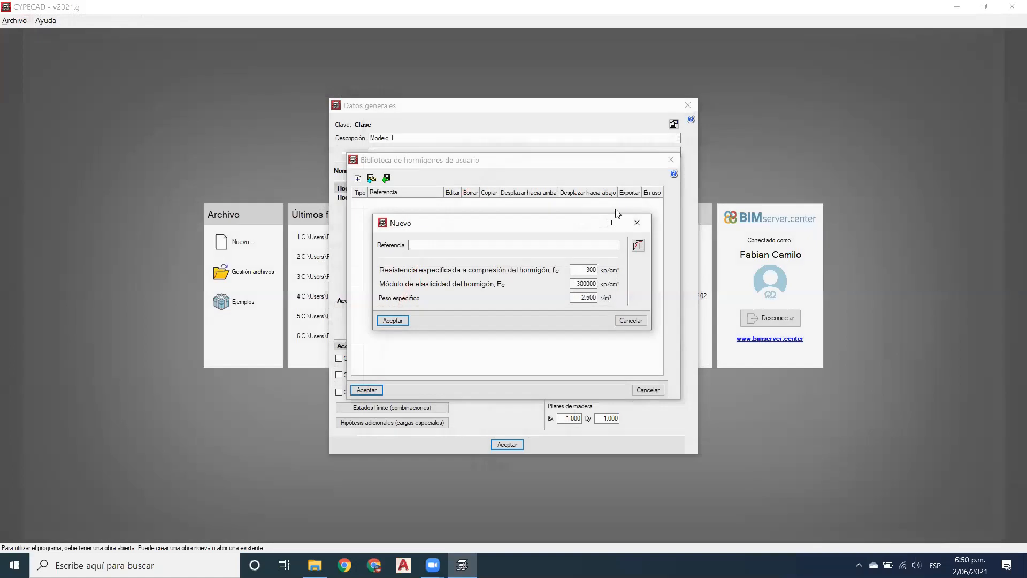
click(637, 220)
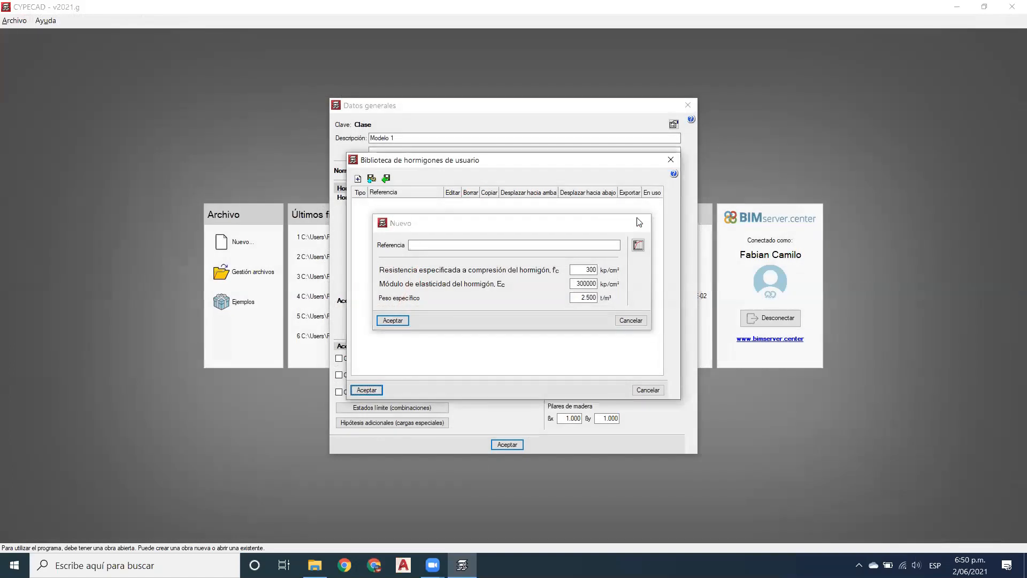
click(671, 159)
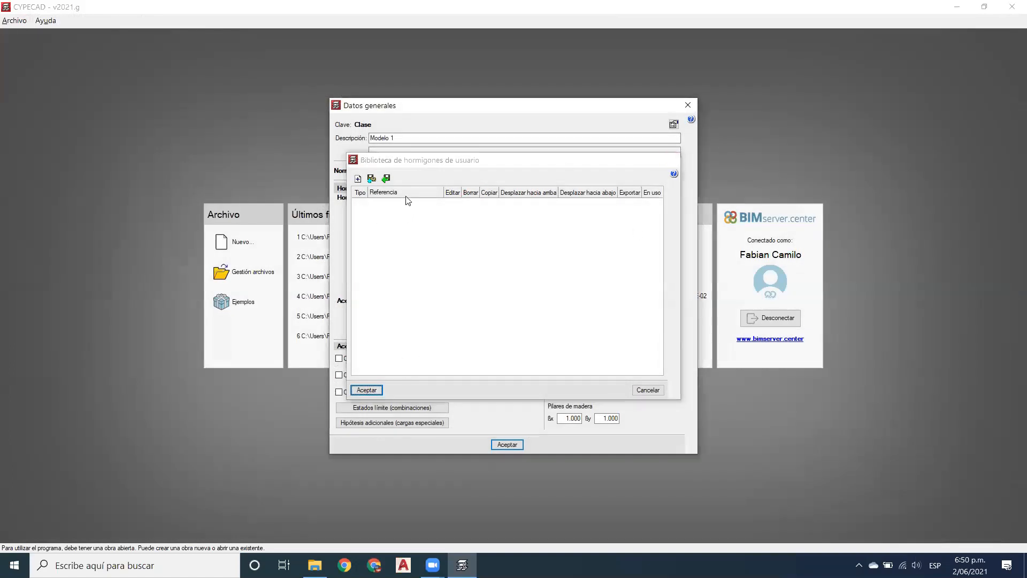
Step: Examine the concrete strengths offered for the floor slabs (Forjados) and leave the current selection
click(491, 212)
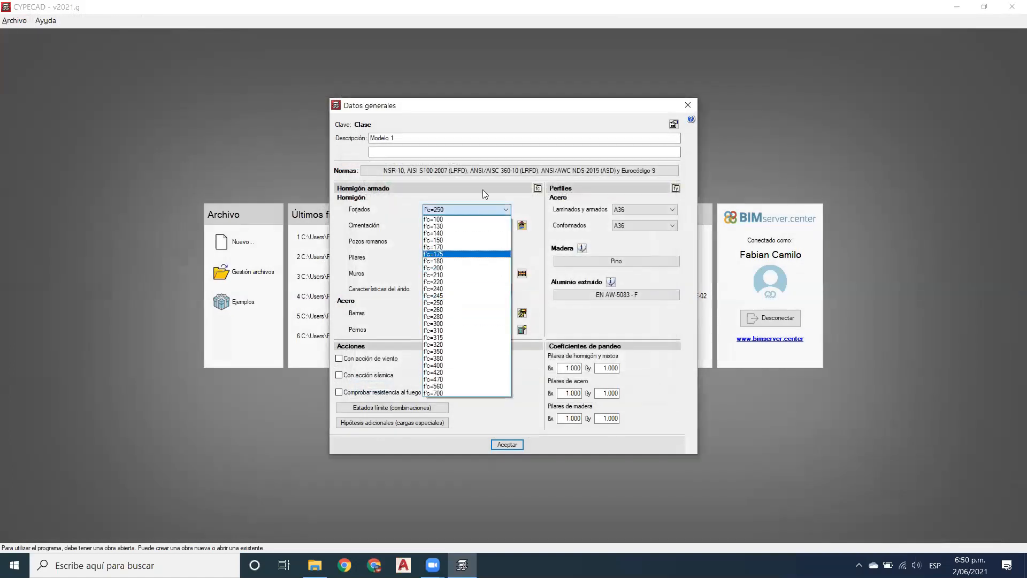
click(432, 205)
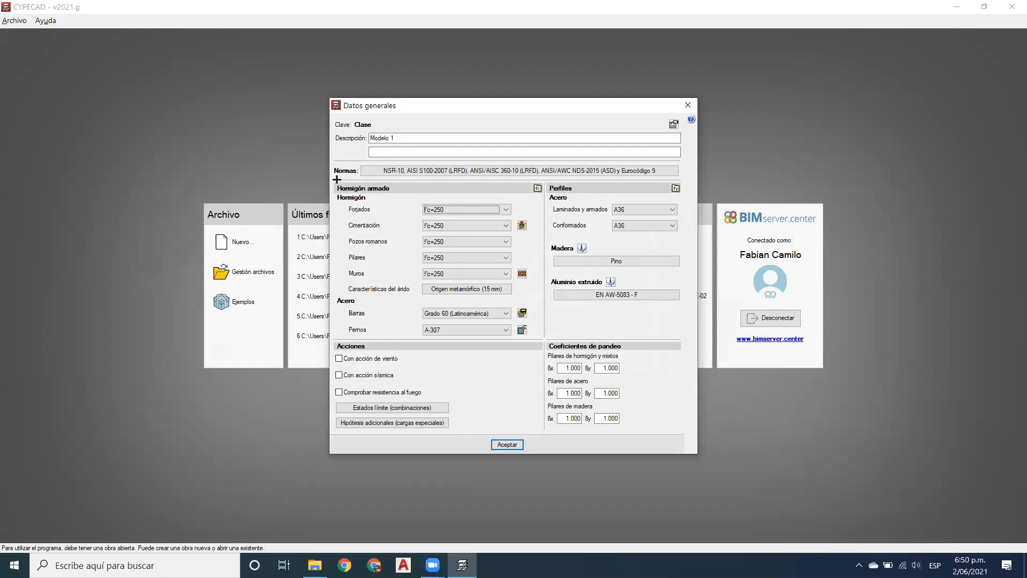
mouse_move(334, 180)
mouse_down()
mouse_move(392, 224)
mouse_move(544, 276)
mouse_move(548, 294)
mouse_up()
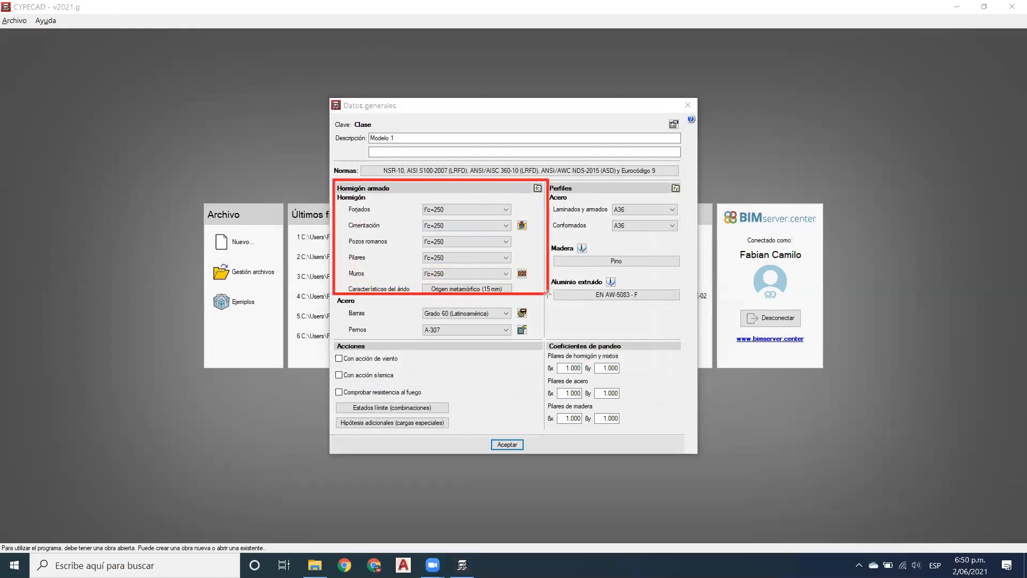
click(543, 45)
Step: Open the foundation (Cimentación) settings and examine the ground stresses for persistent and seismic situations and the wind and seismic combination options
click(524, 225)
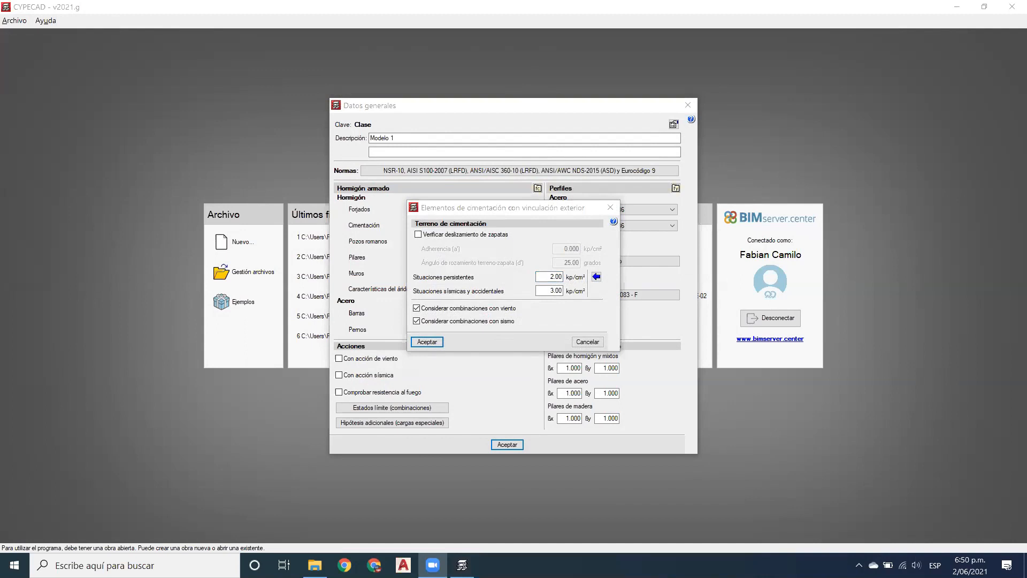
mouse_move(588, 292)
mouse_down()
mouse_move(608, 291)
mouse_move(593, 299)
mouse_up()
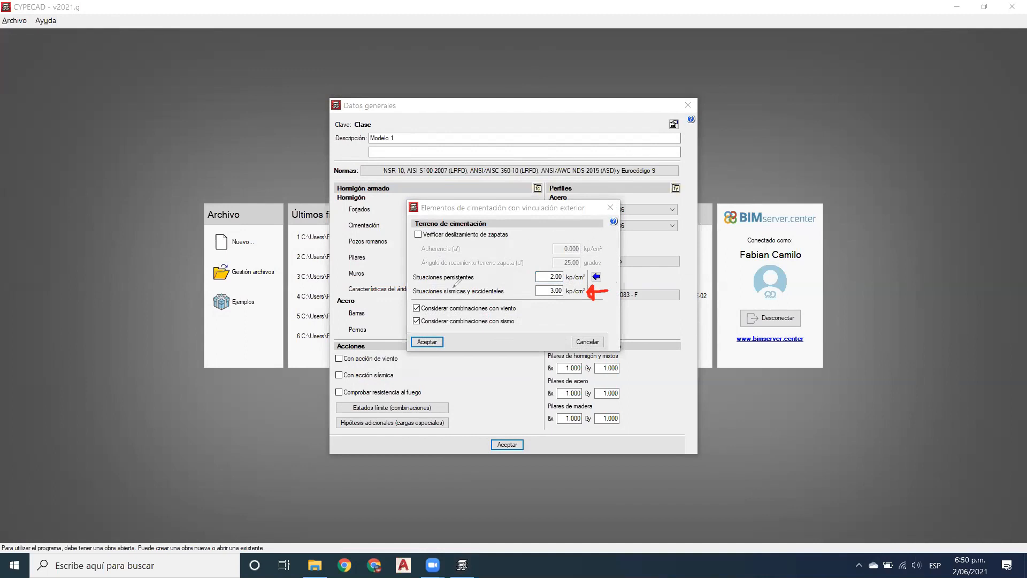
drag(412, 282, 482, 279)
mouse_move(413, 298)
mouse_down()
mouse_move(507, 297)
mouse_move(507, 248)
mouse_up()
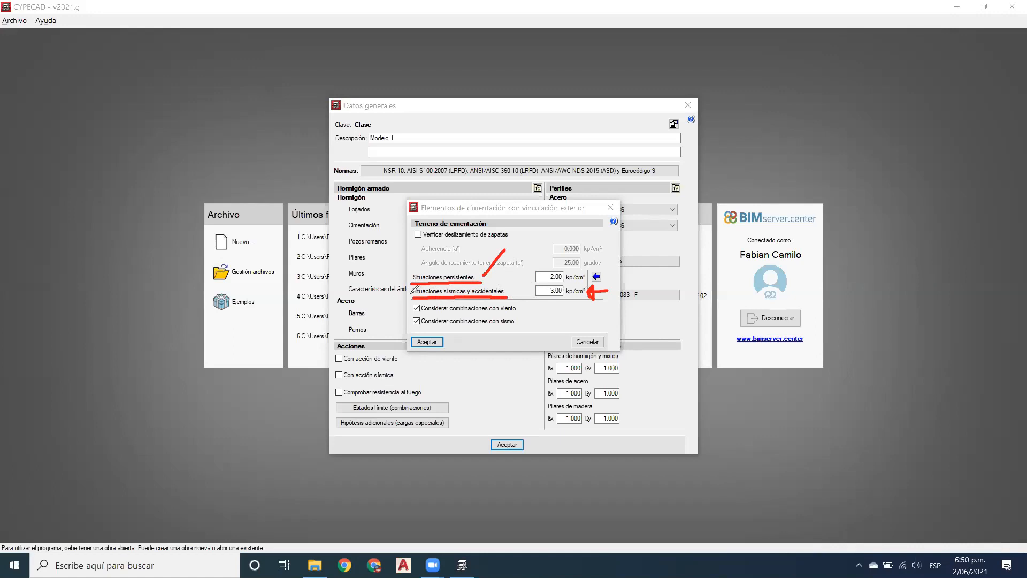
drag(364, 295, 405, 293)
mouse_move(524, 310)
mouse_down()
mouse_move(569, 307)
mouse_move(527, 315)
mouse_move(532, 307)
mouse_up()
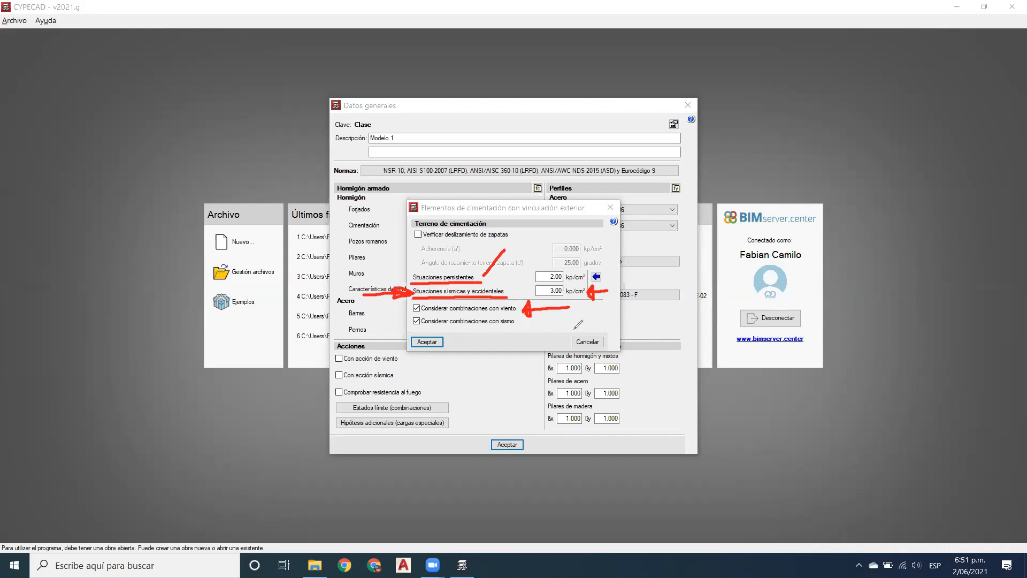
mouse_move(569, 323)
mouse_down()
mouse_move(527, 325)
mouse_move(529, 334)
mouse_up()
mouse_move(594, 274)
mouse_down()
mouse_move(530, 277)
mouse_move(602, 283)
mouse_move(523, 285)
mouse_move(563, 299)
mouse_move(602, 275)
mouse_up()
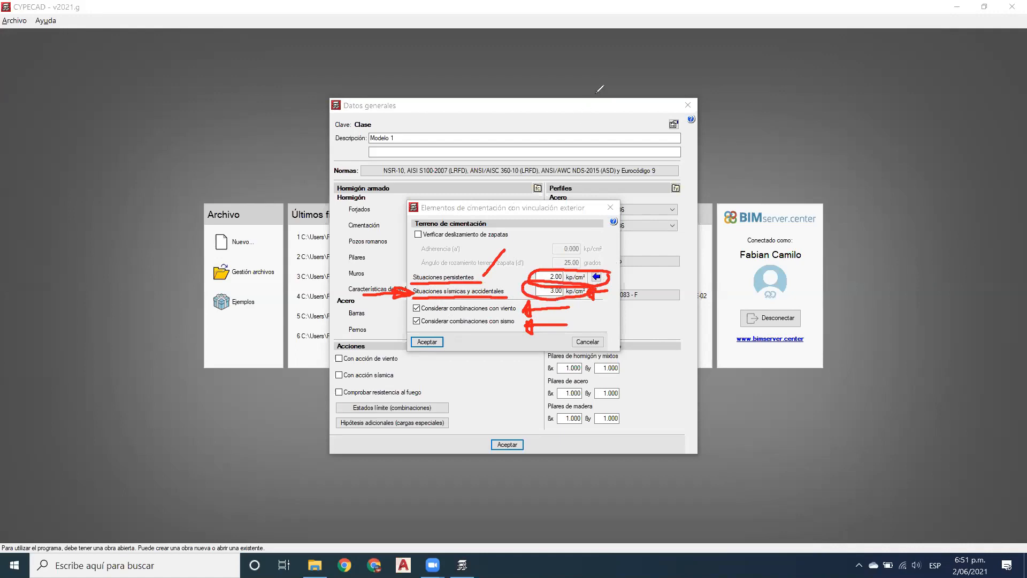
key(Escape)
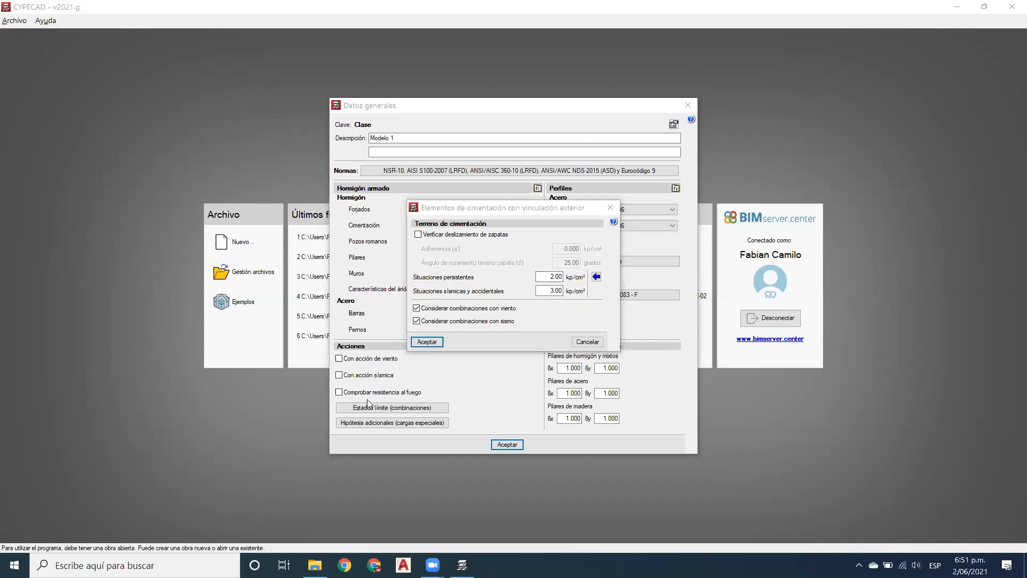
Step: Switch to File Explorer, open Titulo H NSR-10.pdf from the NSR-10 folder and fit a full page in Acrobat Reader
mouse_move(314, 564)
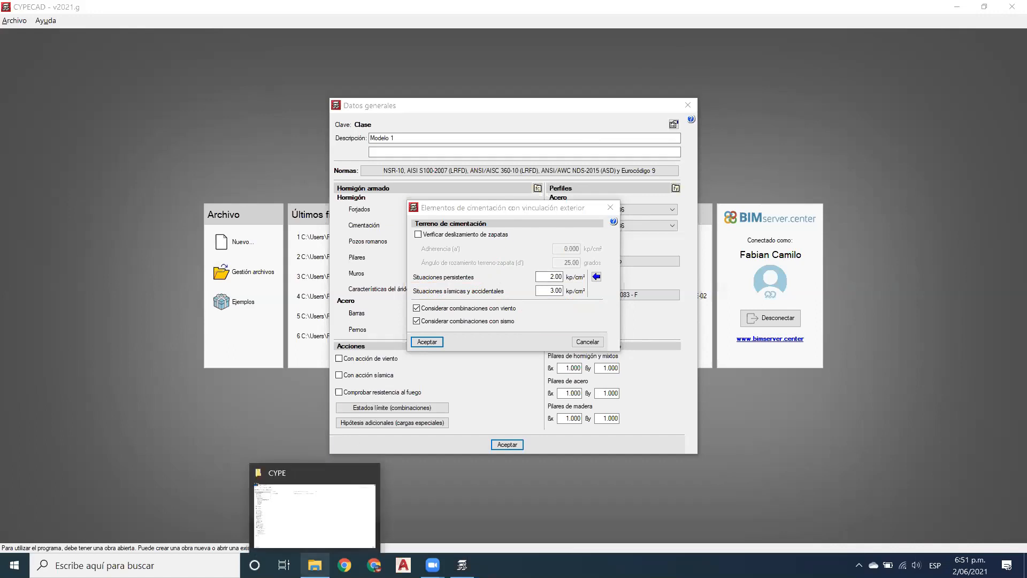
click(315, 494)
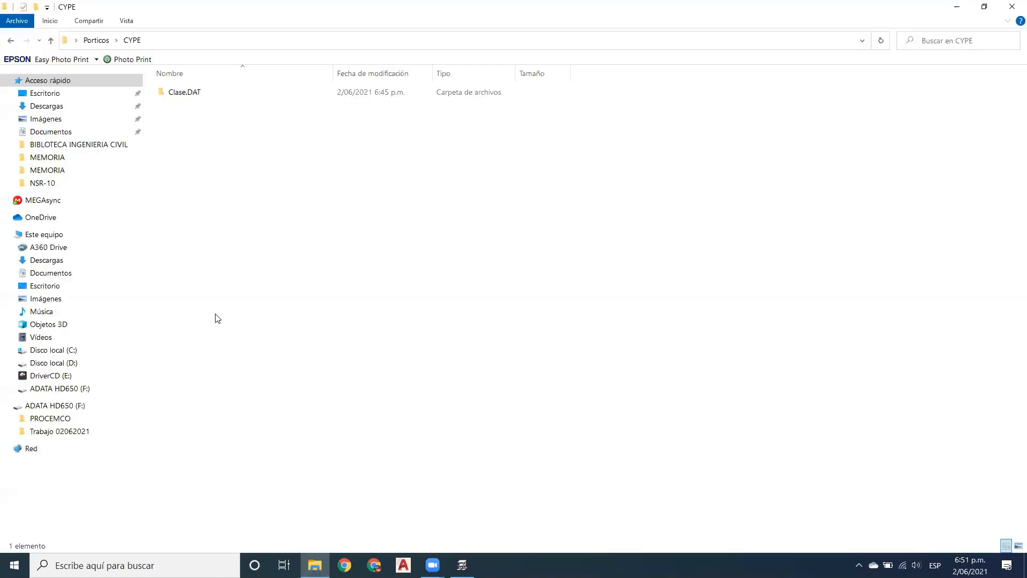
click(53, 184)
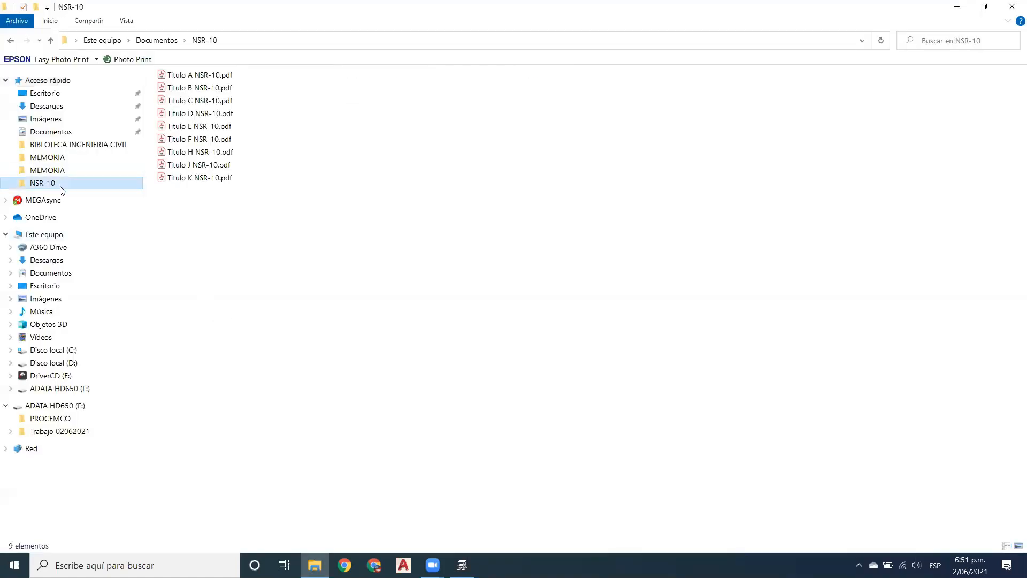
double_click(197, 152)
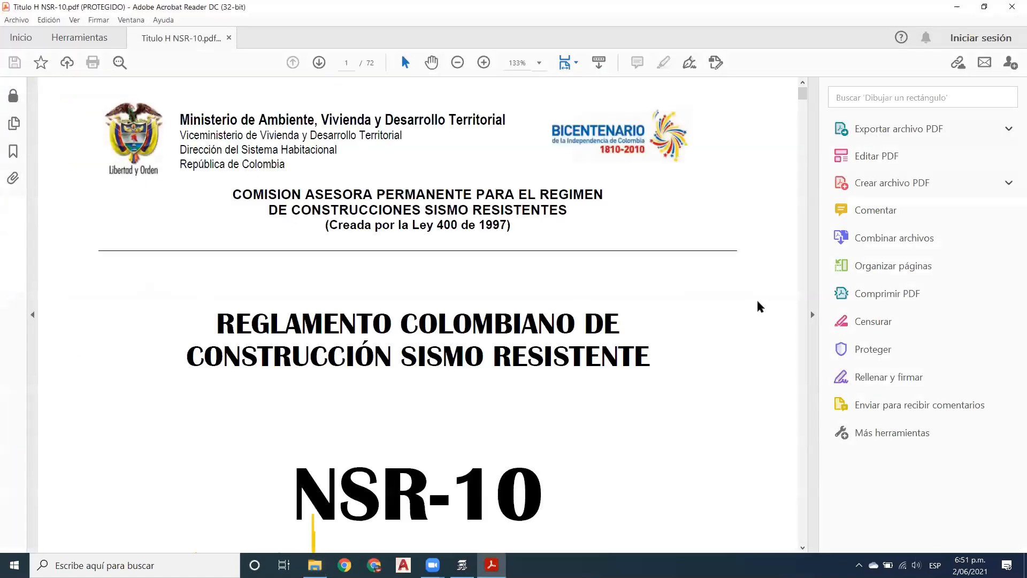
click(576, 62)
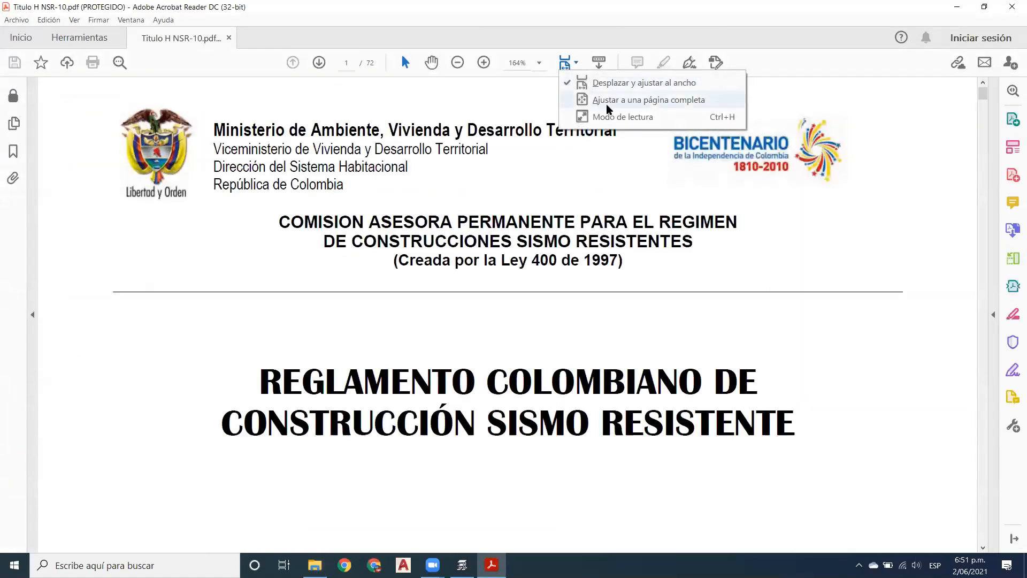
click(608, 102)
Step: Find Tabla H.4.7-1 with the minimum indirect safety factors for bearing capacity in section H.4.7 and enlarge it for reading
scroll(802, 223, down, 2)
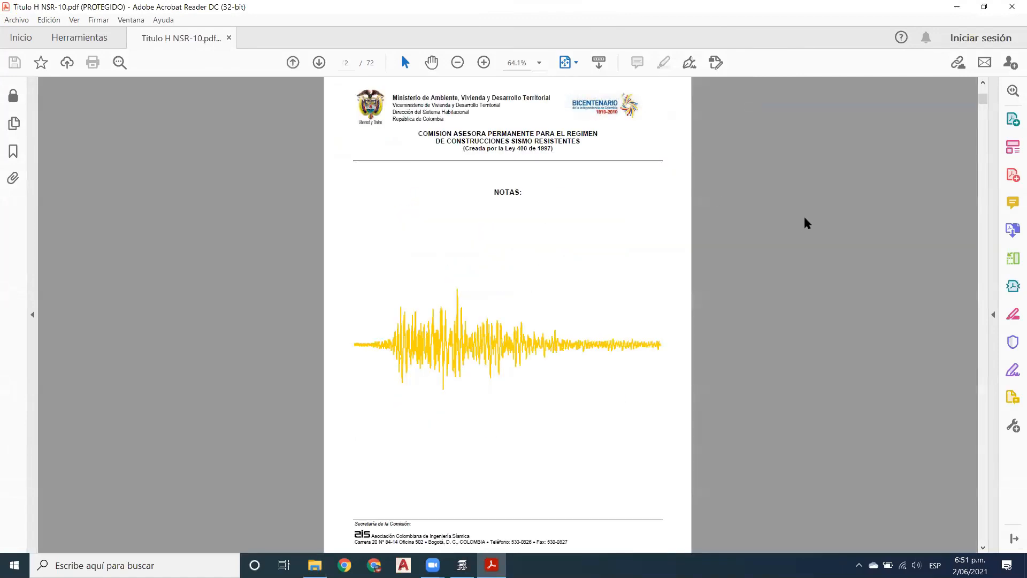
scroll(807, 224, down, 20)
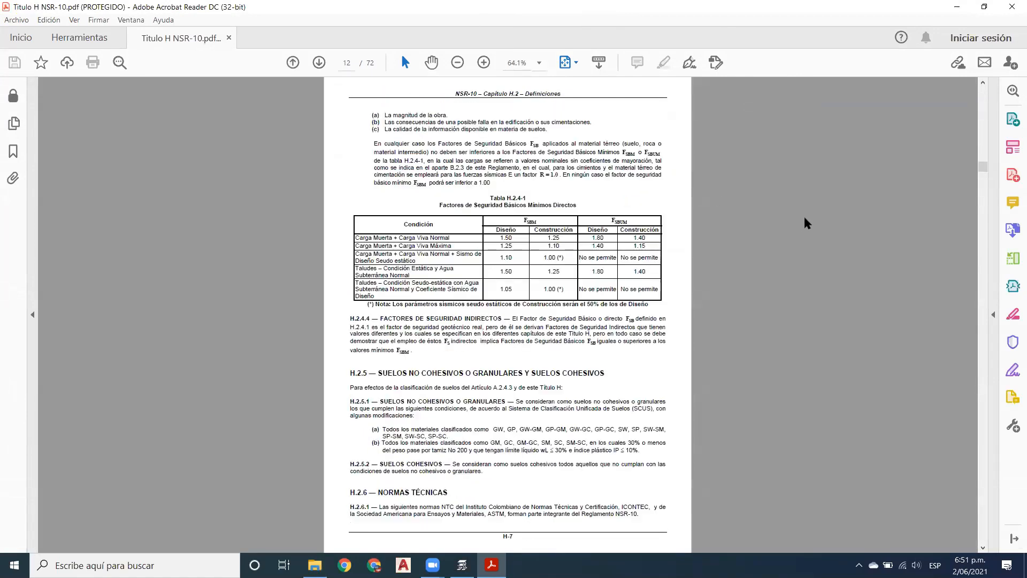
scroll(807, 224, up, 2)
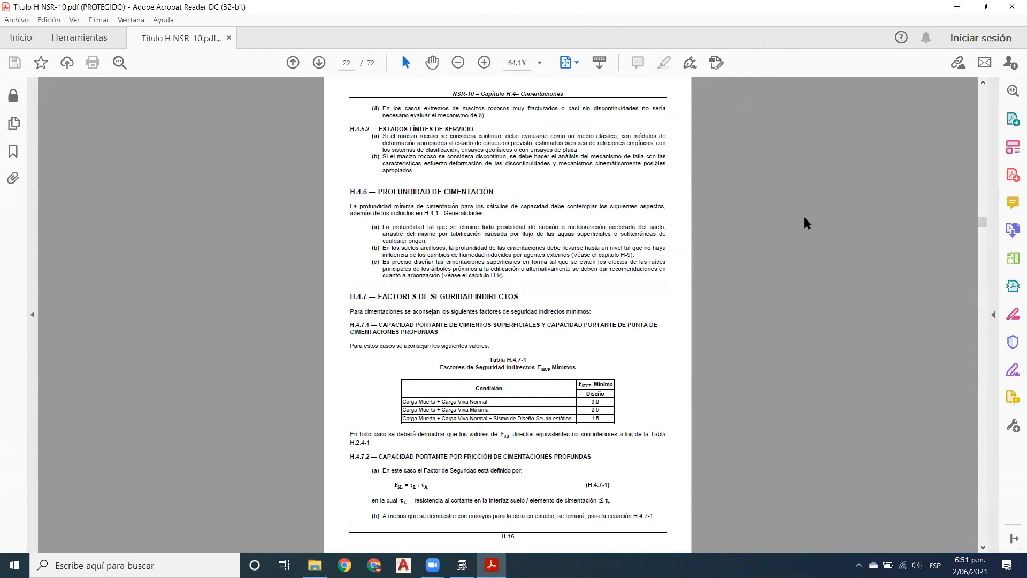
ctrl+scroll(549, 298, up, 1)
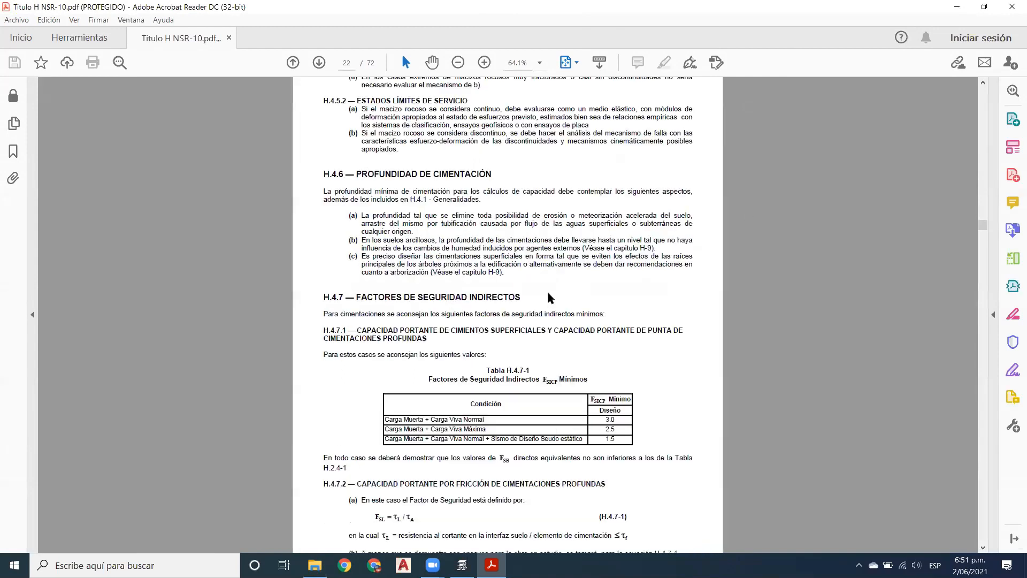
ctrl+scroll(550, 298, up, 4)
scroll(555, 267, down, 3)
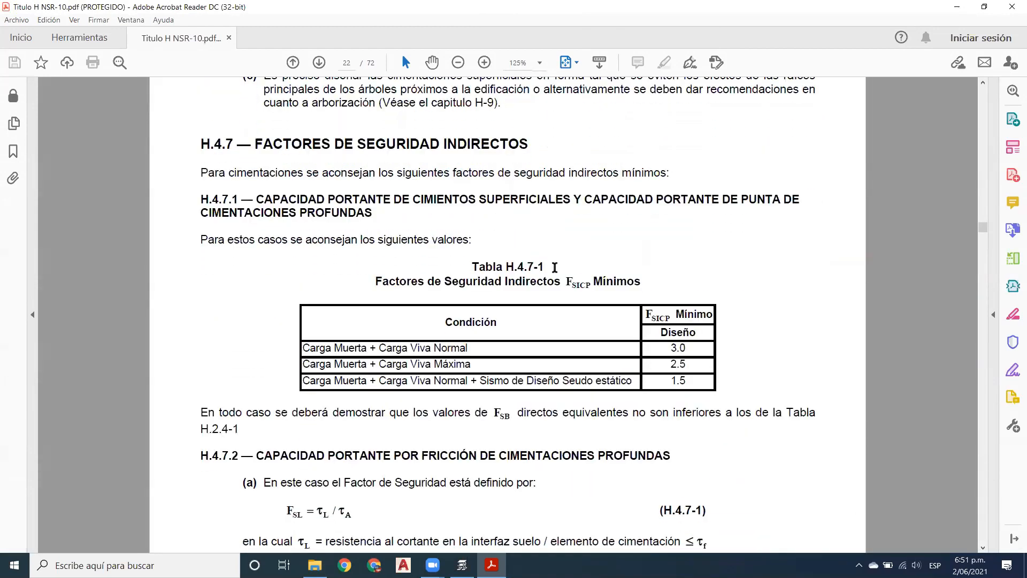
scroll(554, 267, down, 3)
scroll(555, 267, down, 2)
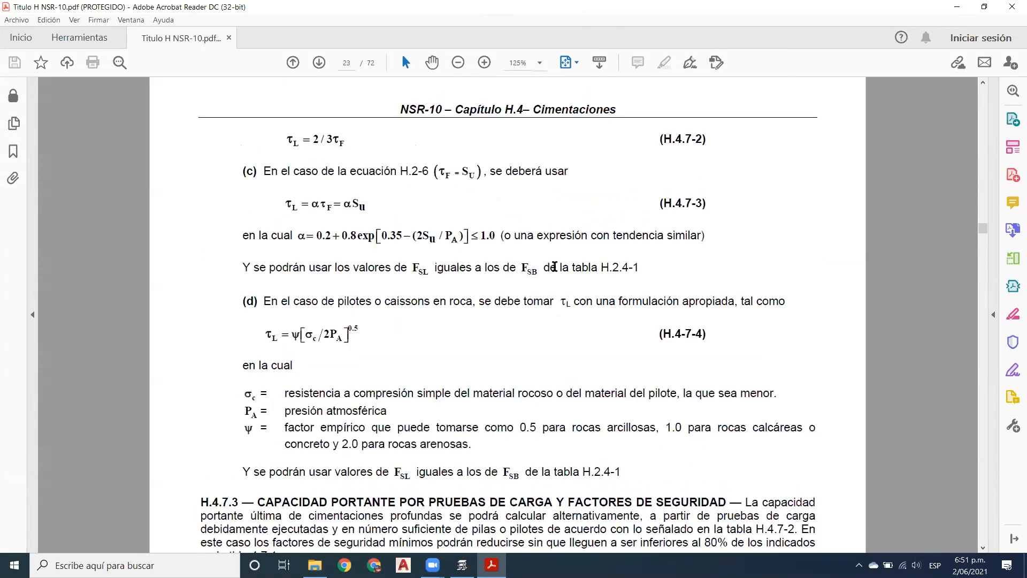
scroll(557, 269, up, 5)
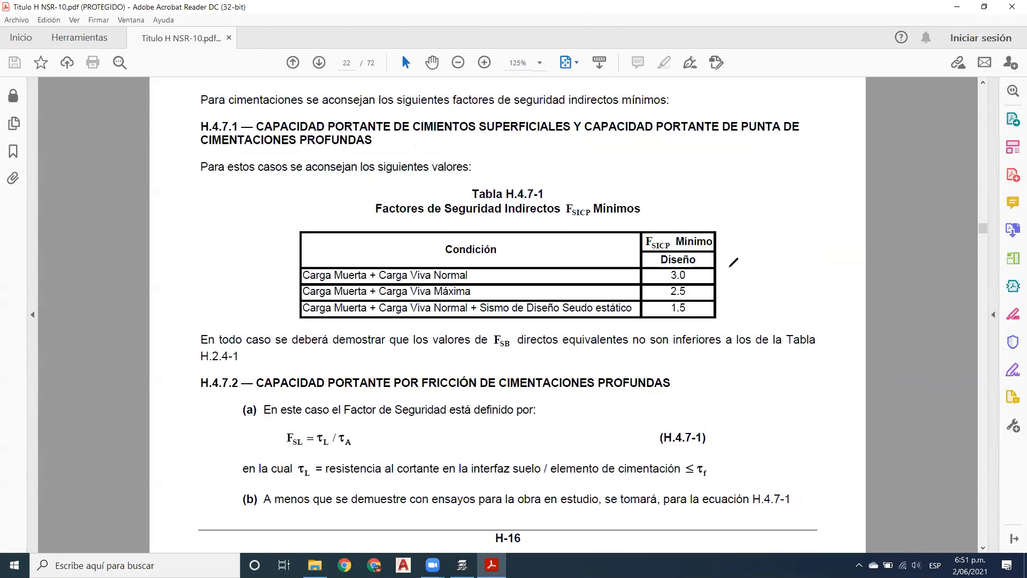
Step: Examine the minimum safety factors in Tabla H.4.7-1 for dead load plus normal live load and dead load plus maximum live load
mouse_move(783, 273)
mouse_down()
mouse_move(718, 277)
mouse_move(735, 266)
mouse_move(739, 286)
mouse_up()
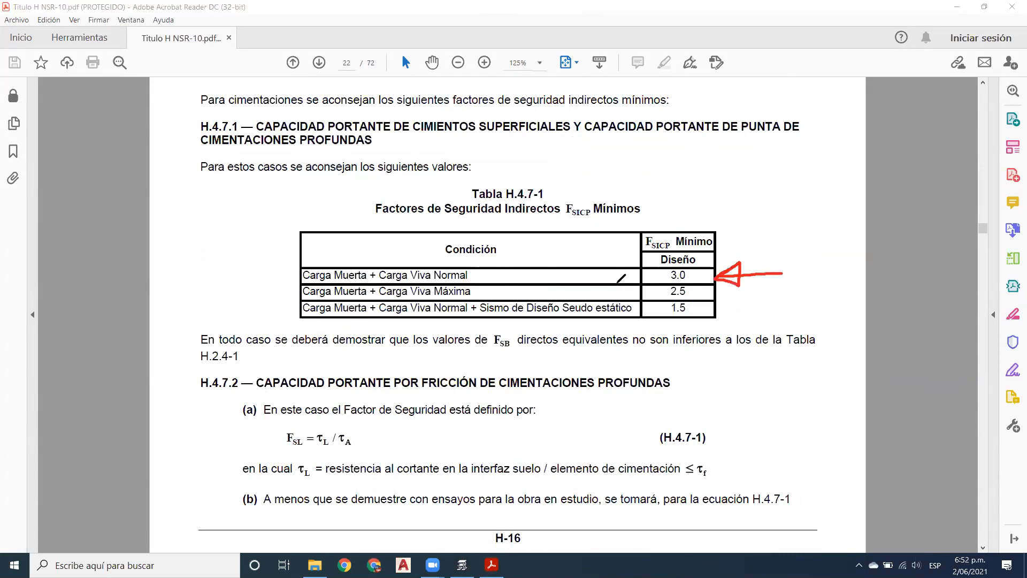
mouse_move(302, 263)
mouse_down()
mouse_move(295, 281)
mouse_move(372, 283)
mouse_move(372, 266)
mouse_move(474, 285)
mouse_move(483, 267)
mouse_up()
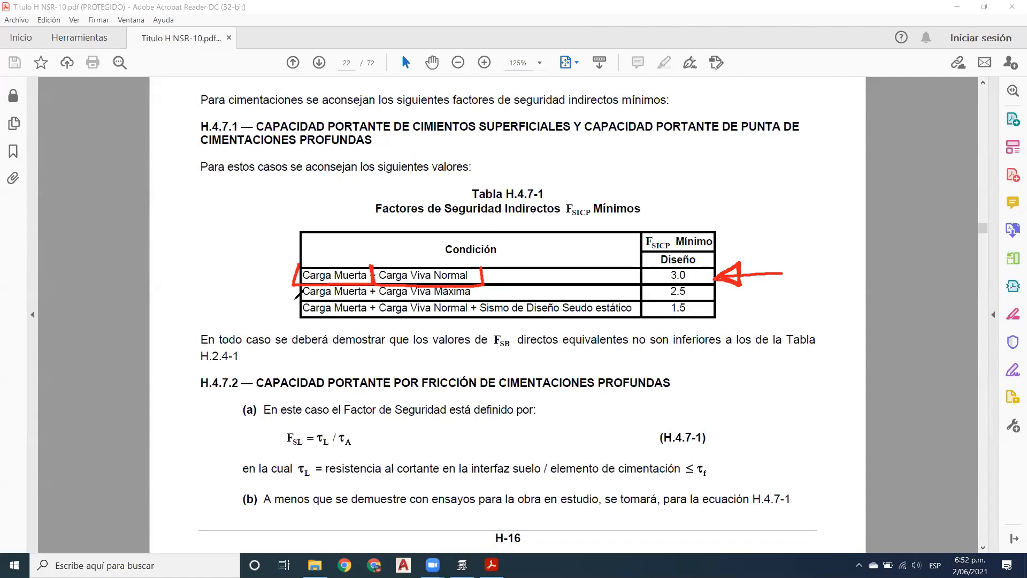
mouse_move(294, 285)
mouse_down()
mouse_move(462, 303)
mouse_move(483, 290)
mouse_up()
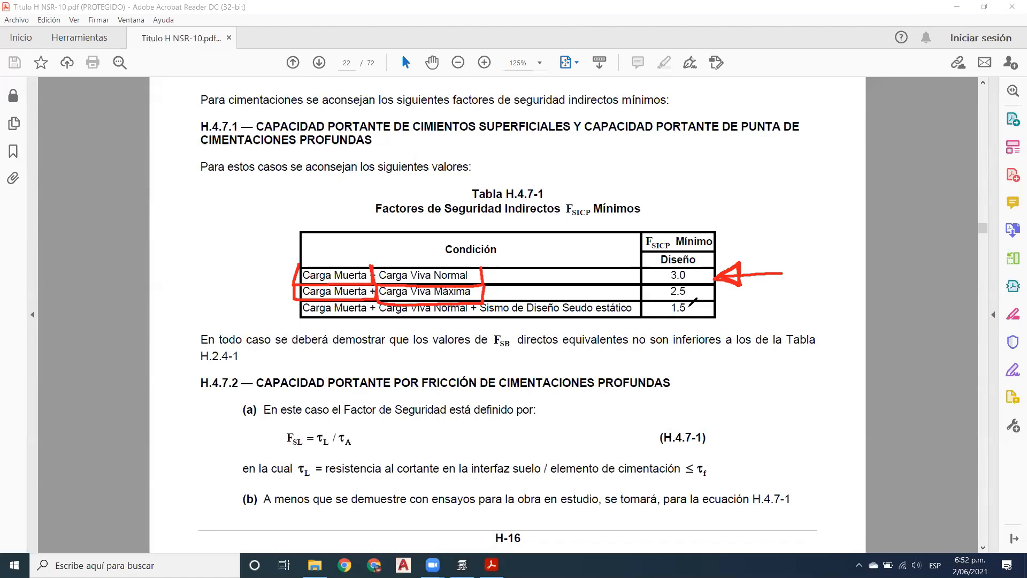
mouse_move(736, 288)
mouse_down()
mouse_move(737, 296)
mouse_move(714, 291)
mouse_move(780, 288)
mouse_up()
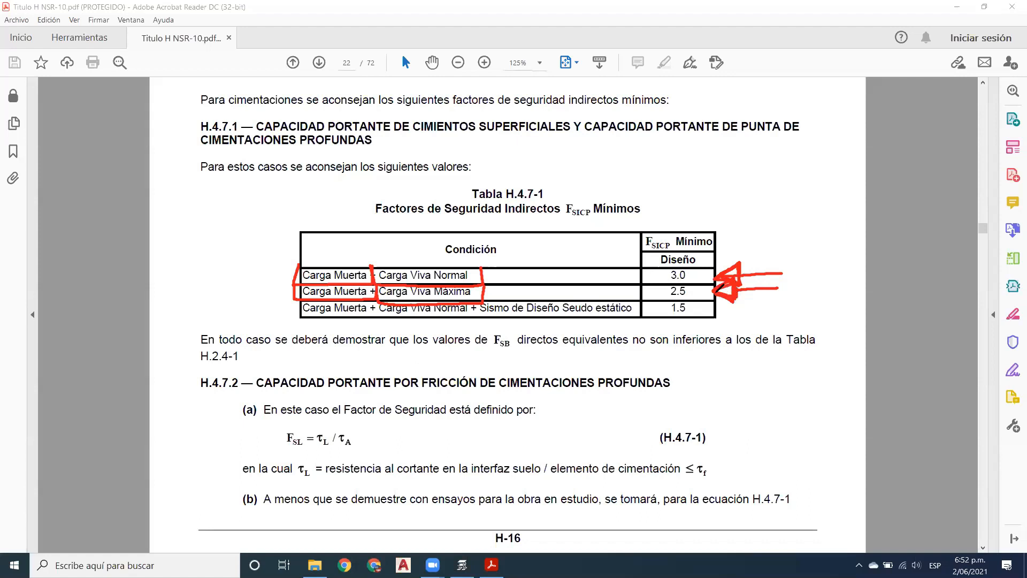
mouse_move(696, 281)
mouse_down()
mouse_move(657, 282)
mouse_move(670, 301)
mouse_move(699, 293)
mouse_up()
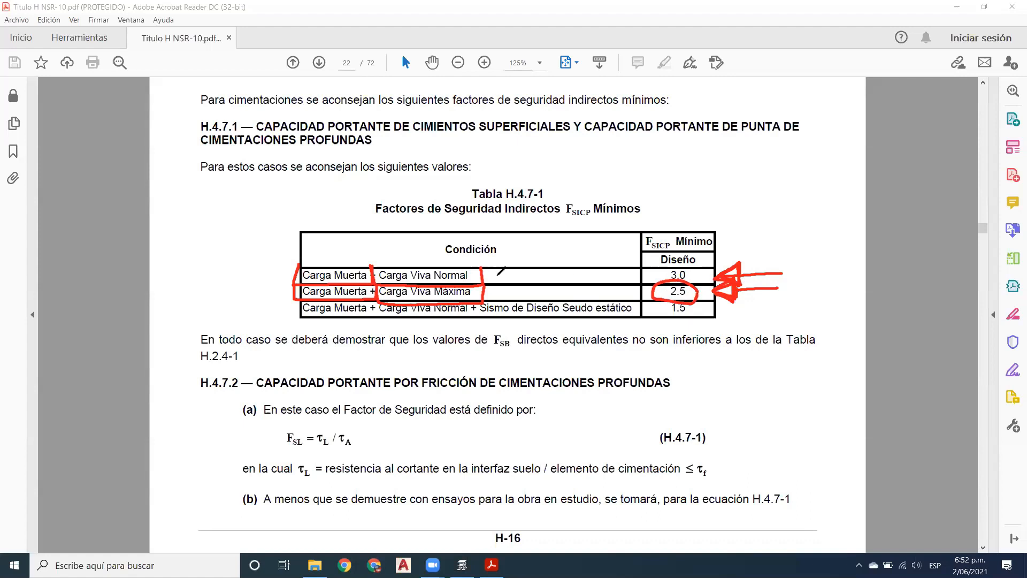
mouse_move(695, 266)
mouse_down()
mouse_move(662, 265)
mouse_move(688, 277)
mouse_move(691, 263)
mouse_up()
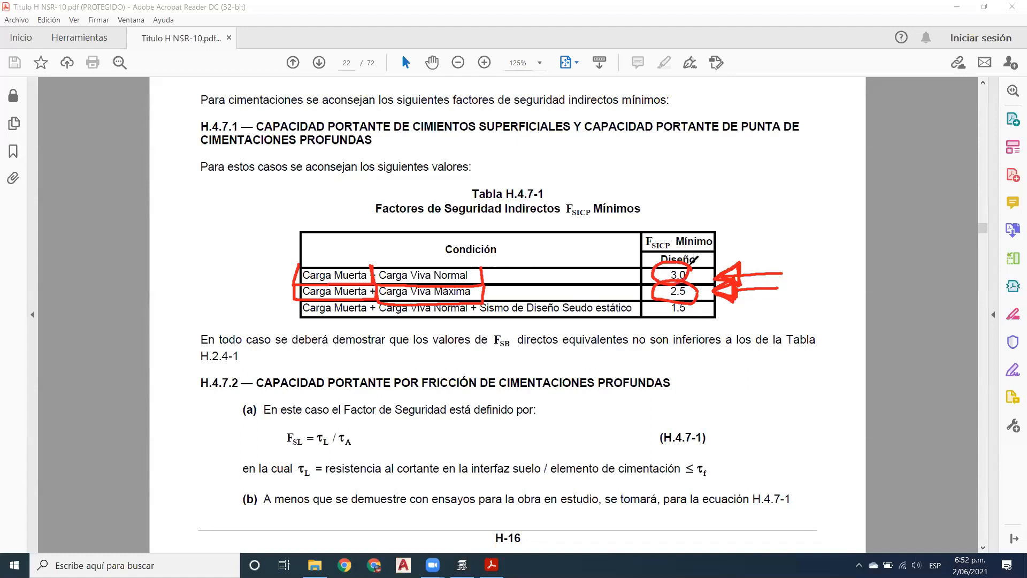
click(633, 47)
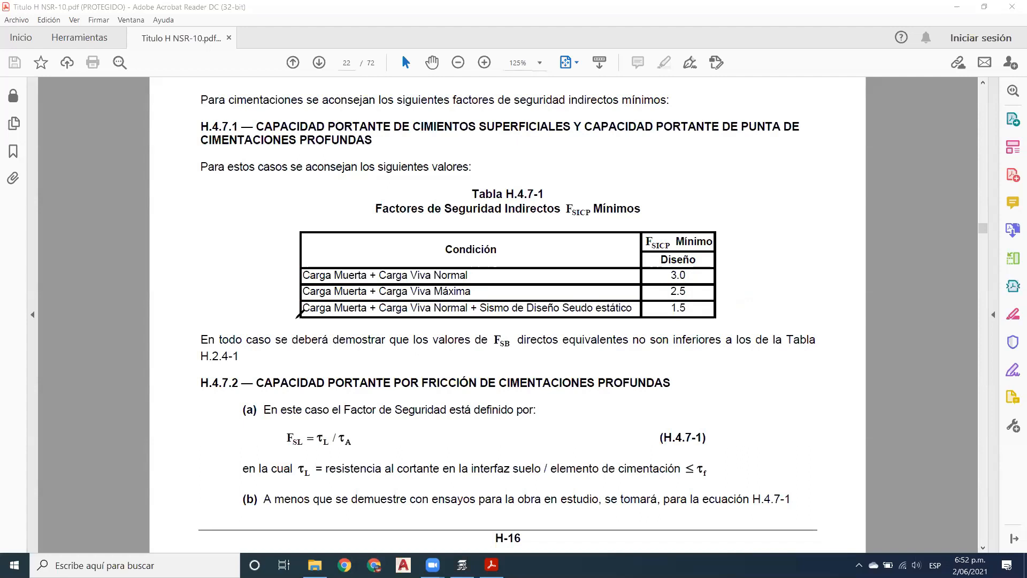
Step: Examine the Tabla H.4.7-1 condition combining dead load, normal live load and pseudo-static design earthquake, and compare the three safety factors
mouse_move(291, 315)
mouse_down()
mouse_move(291, 325)
mouse_move(369, 325)
mouse_move(375, 314)
mouse_move(622, 324)
mouse_move(621, 314)
mouse_up()
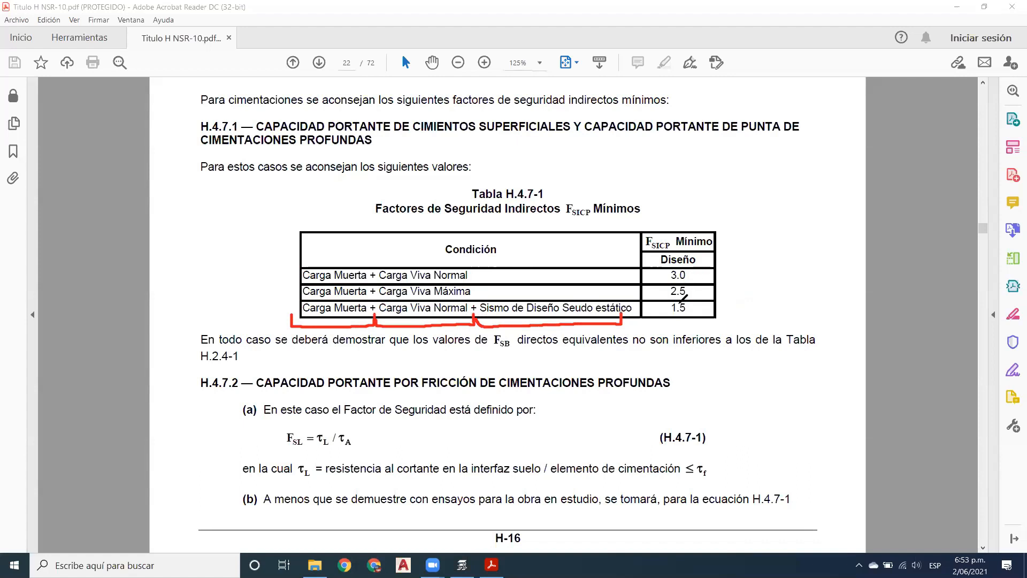
drag(754, 306, 727, 307)
mouse_move(771, 175)
mouse_down()
mouse_move(759, 167)
mouse_move(808, 188)
mouse_move(768, 216)
mouse_move(784, 194)
mouse_move(763, 206)
mouse_move(697, 277)
mouse_up()
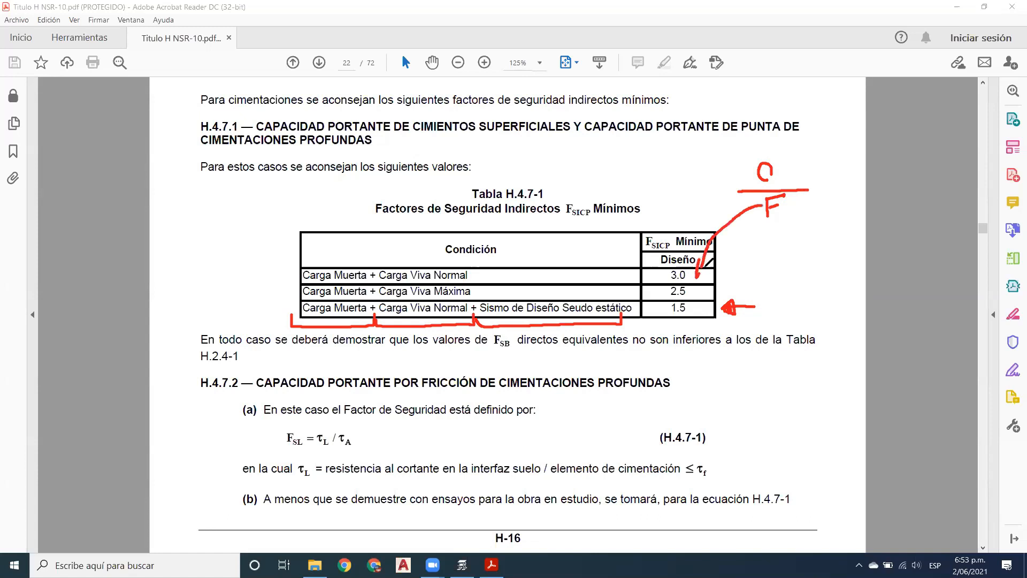
drag(765, 229, 705, 294)
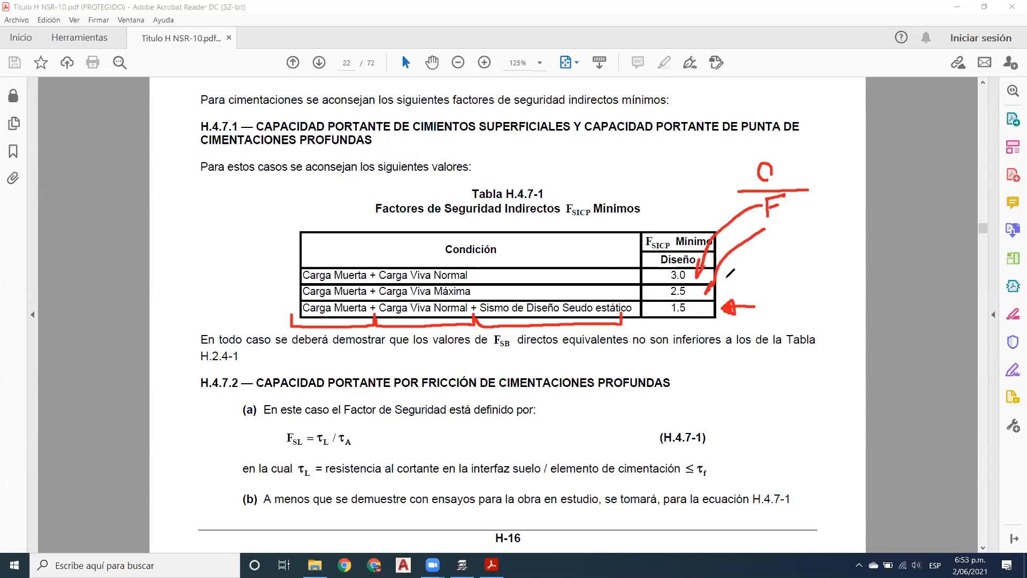
drag(773, 247, 703, 313)
click(663, 115)
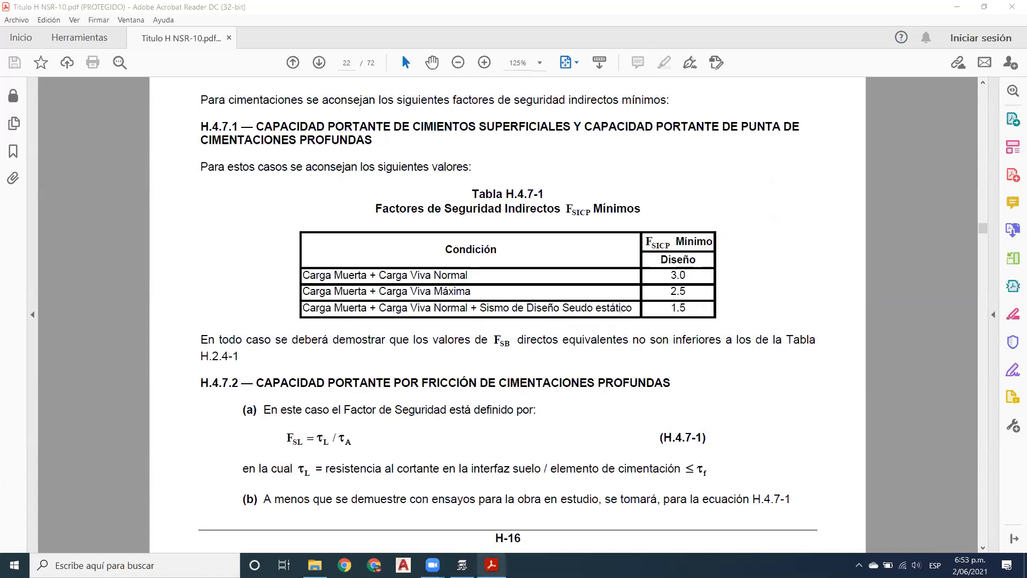
Step: Switch back to CYPECAD, review the ground stresses for persistent and seismic situations, and accept the foundation settings
click(952, 5)
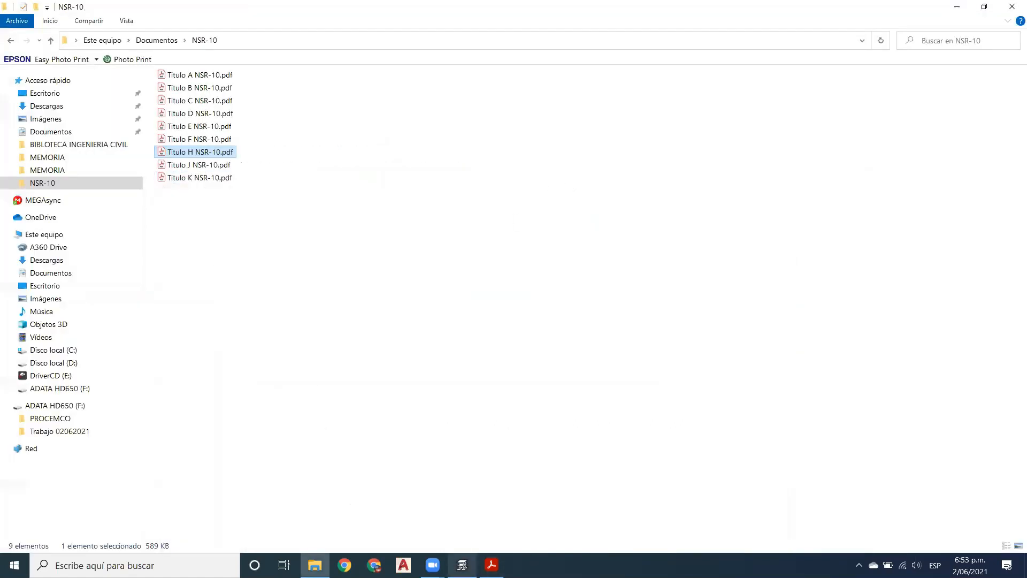
mouse_move(462, 565)
click(476, 531)
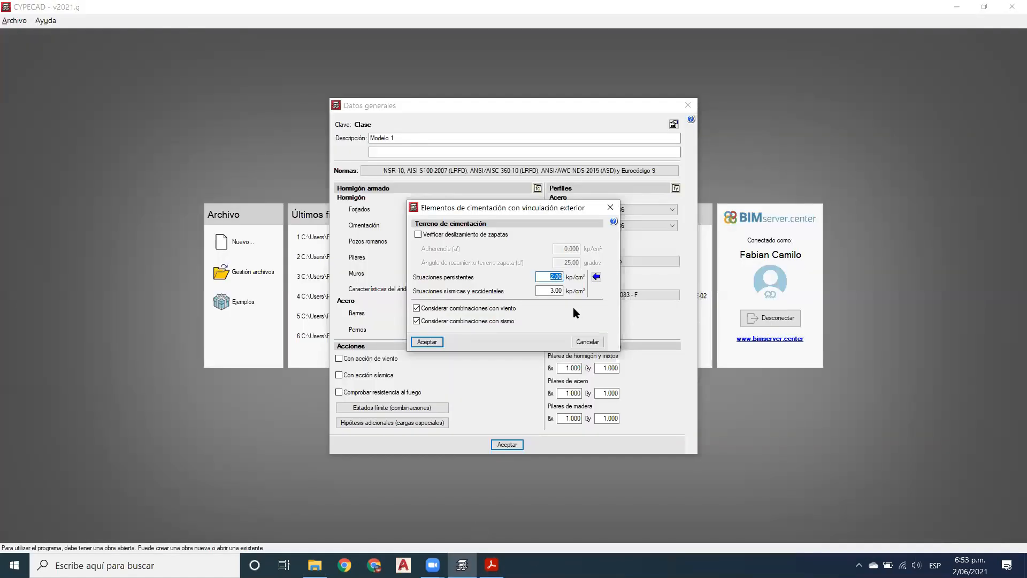
click(547, 277)
double_click(548, 276)
double_click(545, 289)
click(440, 342)
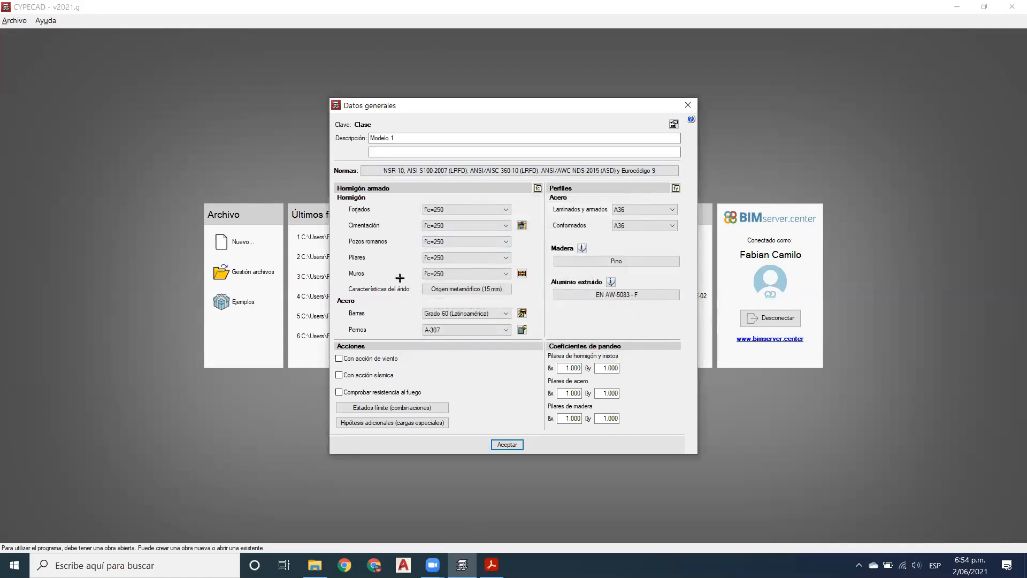
Step: Review the Acero settings for bars and bolts, and check the foundation ground settings without changing them
mouse_move(336, 295)
mouse_down()
mouse_move(440, 340)
mouse_move(547, 341)
mouse_up()
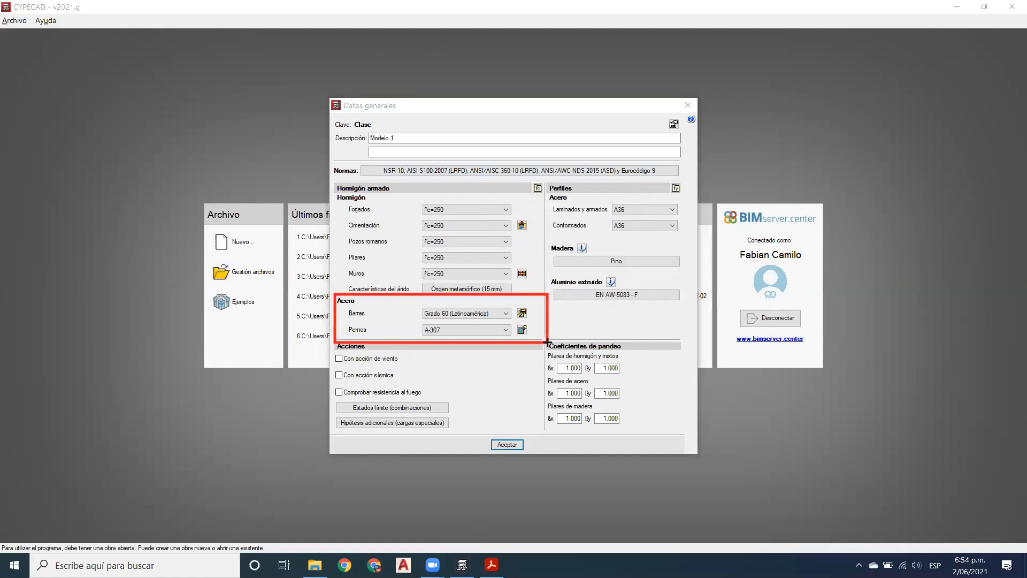
click(630, 35)
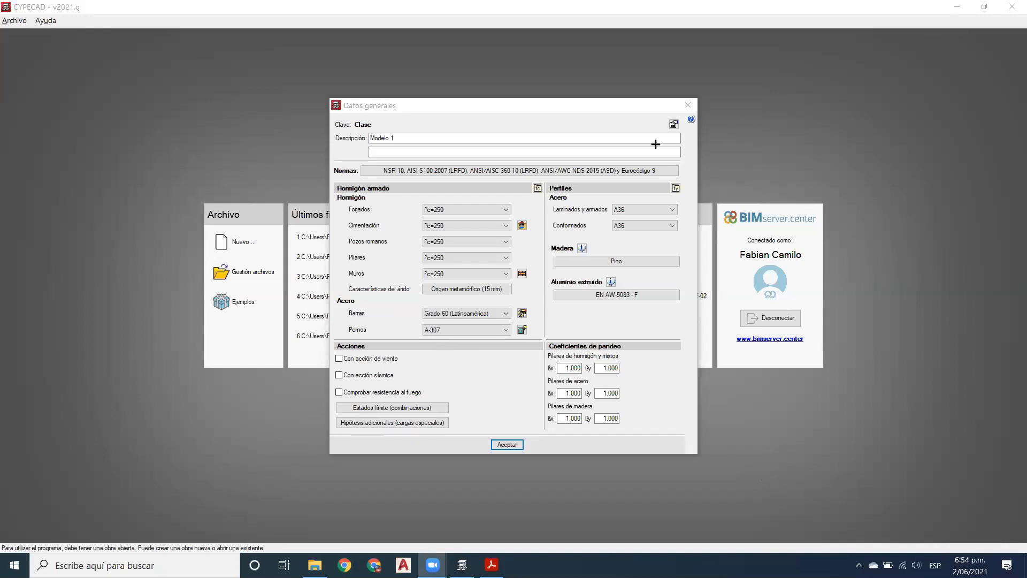
click(522, 225)
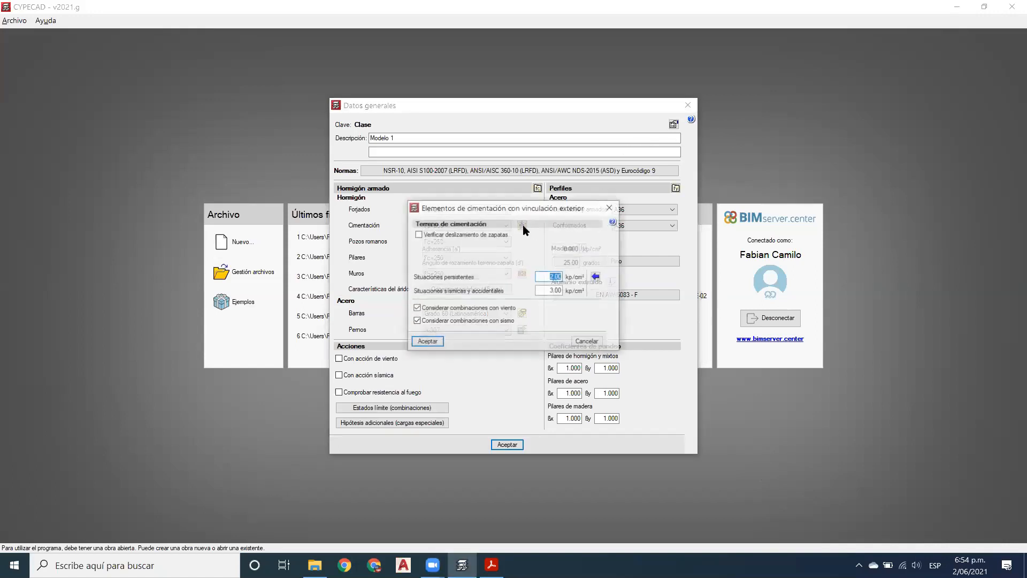
click(611, 207)
Step: Switch to the Titulo H NSR-10 PDF, reread the safety factors in Tabla H.4.7-1, and return to CYPECAD
key(alt+Tab)
key(alt+Tab)
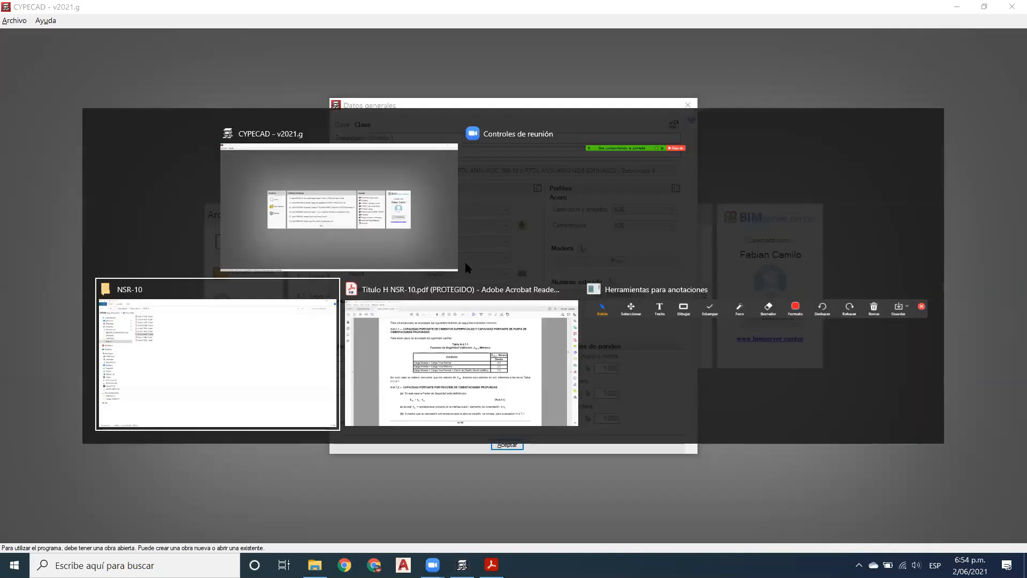
key(alt+Tab)
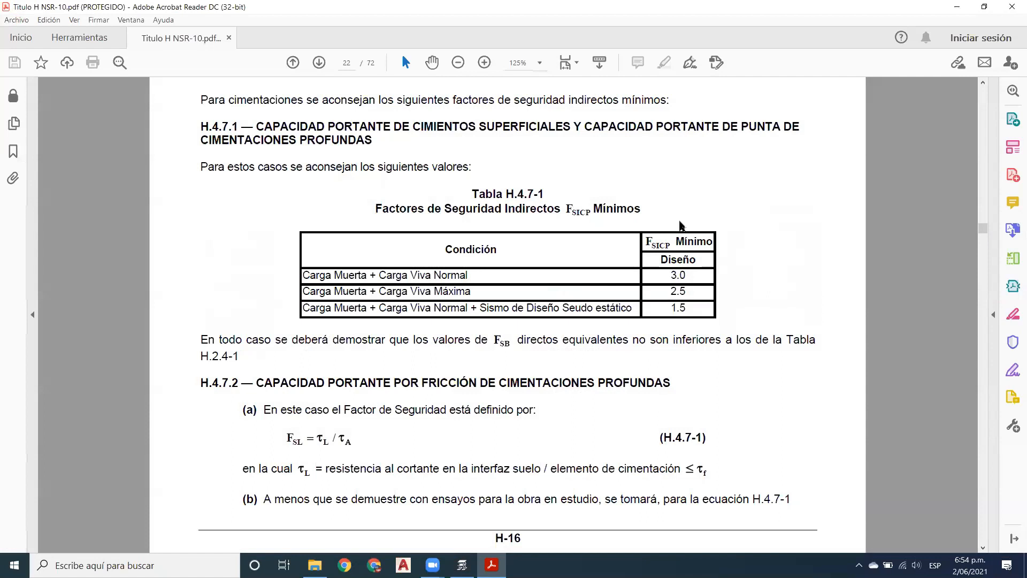
click(958, 8)
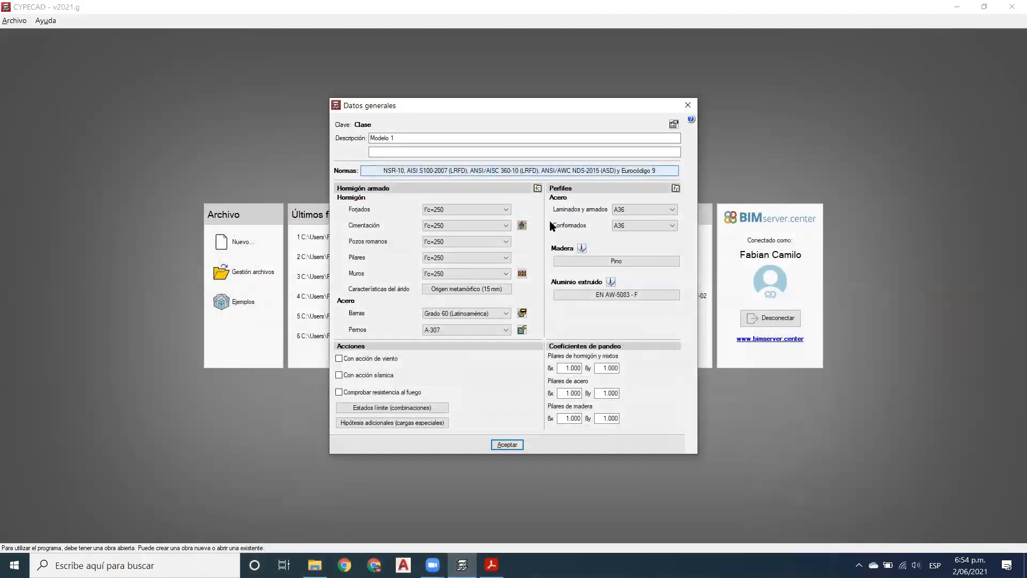
Step: Examine the foundation ground stresses for persistent situations and for seismic and accidental situations, leaving the settings without changes
click(523, 225)
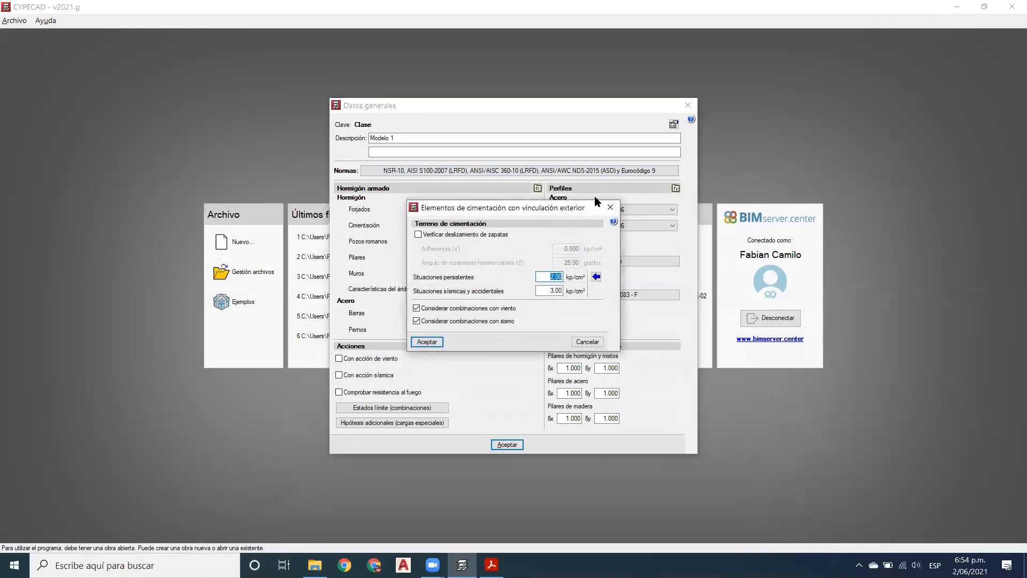
click(609, 210)
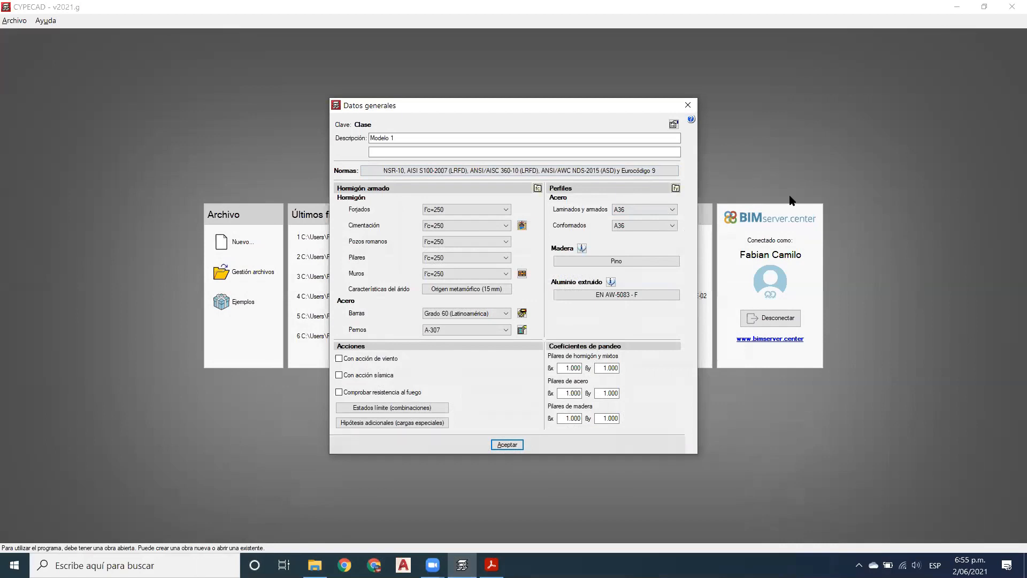
click(790, 197)
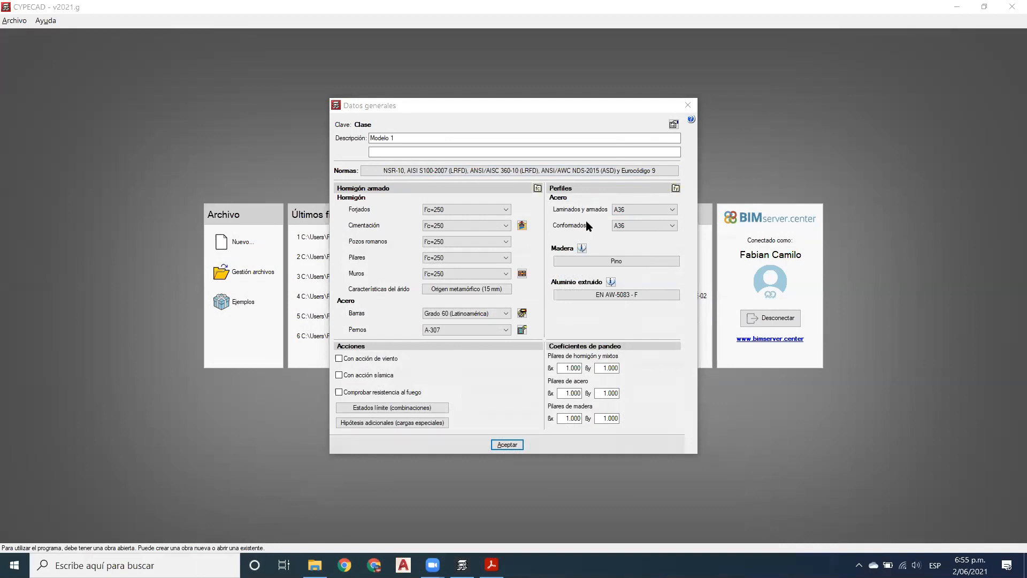
click(522, 226)
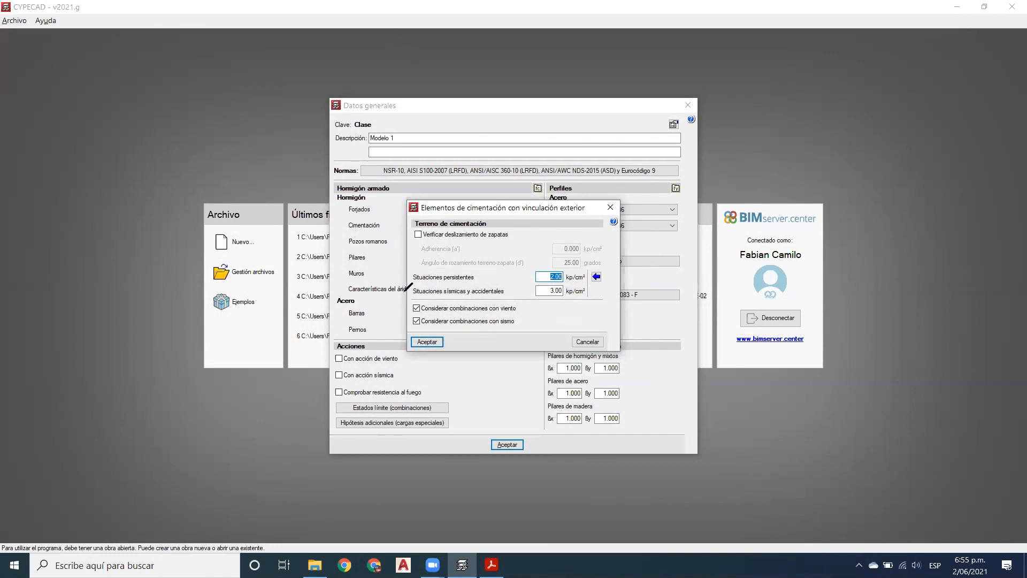
key(ctrl+2)
drag(368, 294, 407, 293)
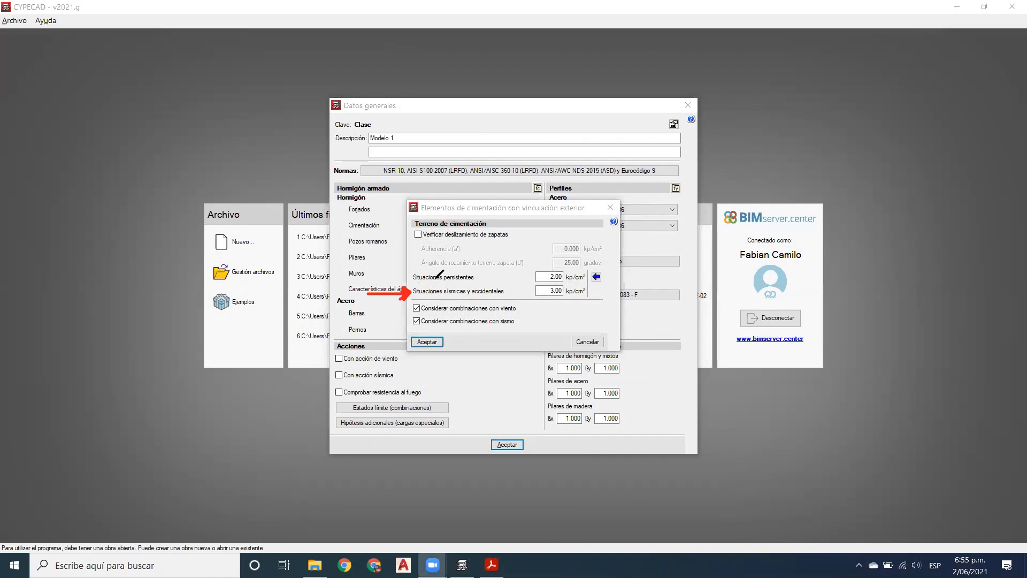
drag(363, 276, 395, 277)
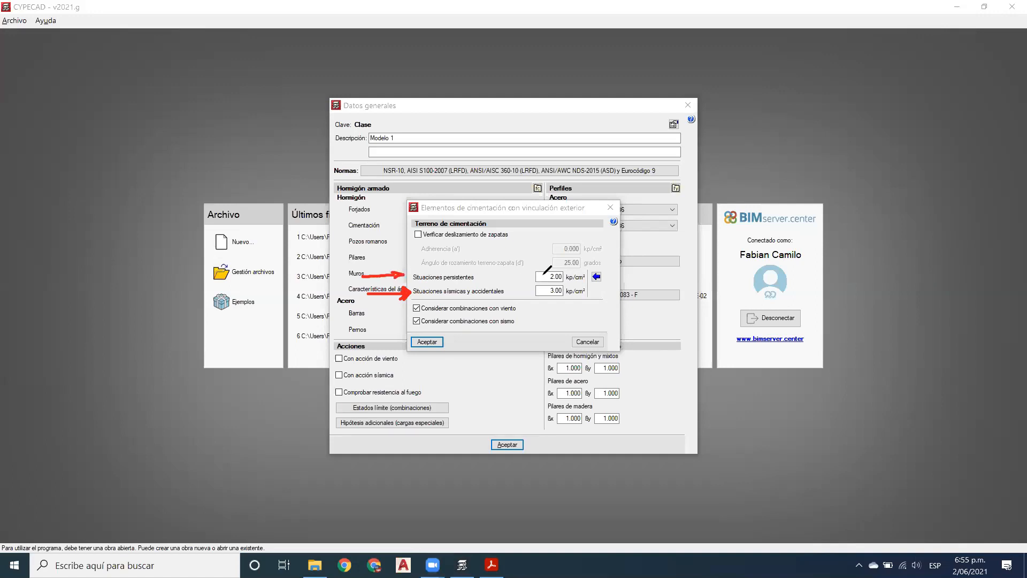
mouse_move(535, 273)
mouse_down()
mouse_move(558, 271)
mouse_move(536, 295)
mouse_move(573, 293)
mouse_move(556, 282)
mouse_up()
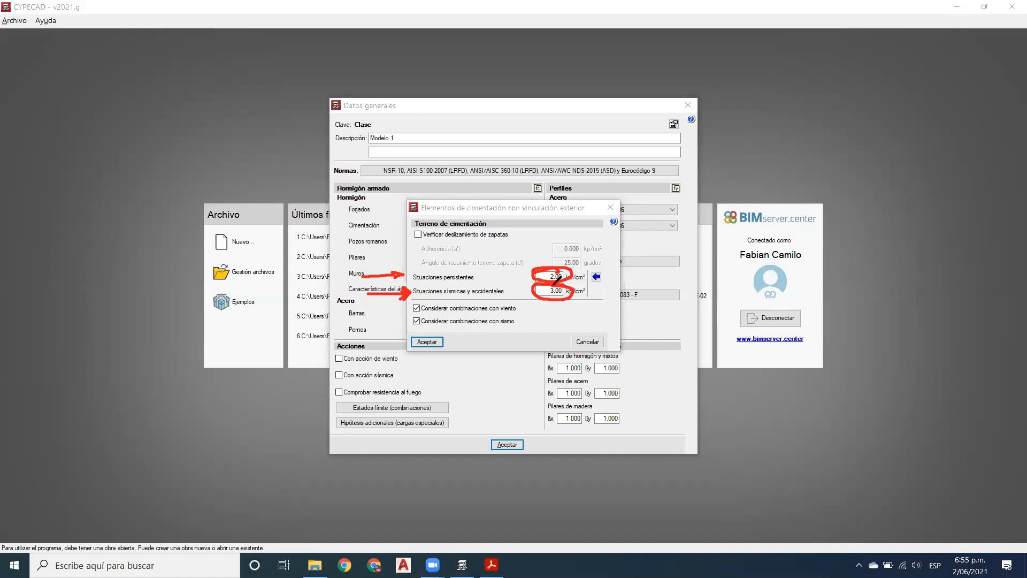
drag(444, 263, 350, 257)
mouse_move(477, 255)
mouse_down()
mouse_move(605, 252)
mouse_move(626, 304)
mouse_move(351, 306)
mouse_move(352, 257)
mouse_up()
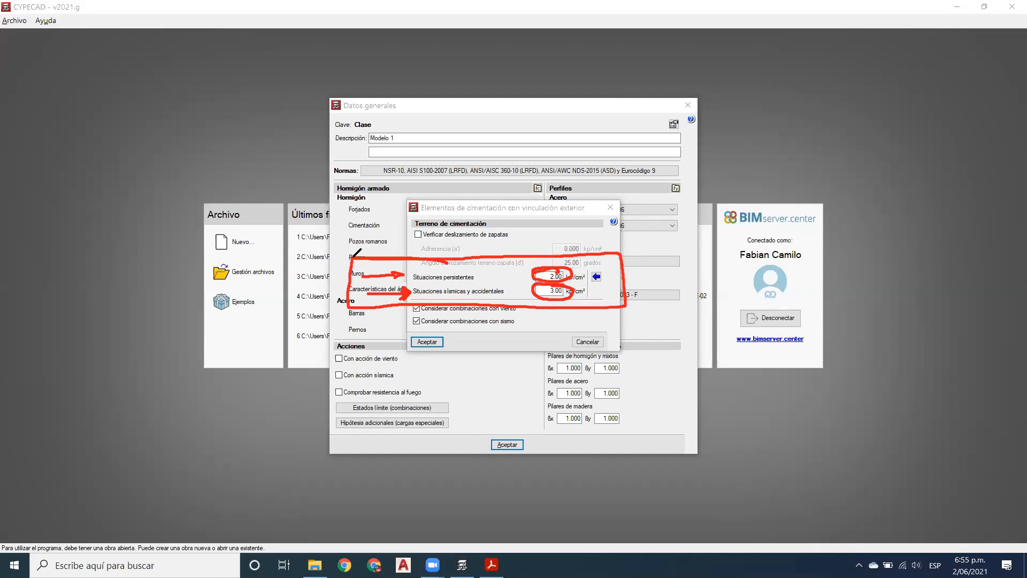
click(649, 41)
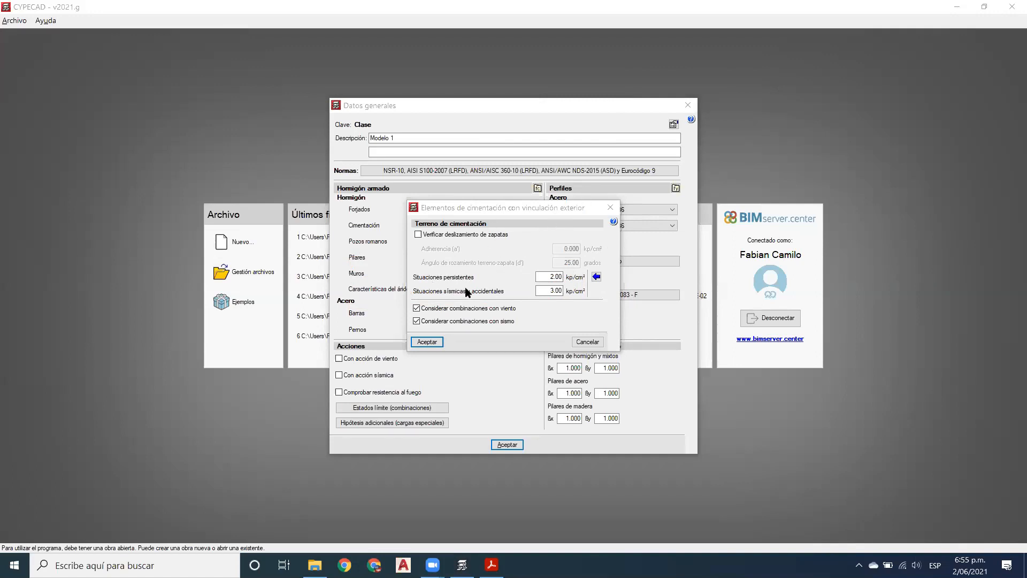
click(610, 208)
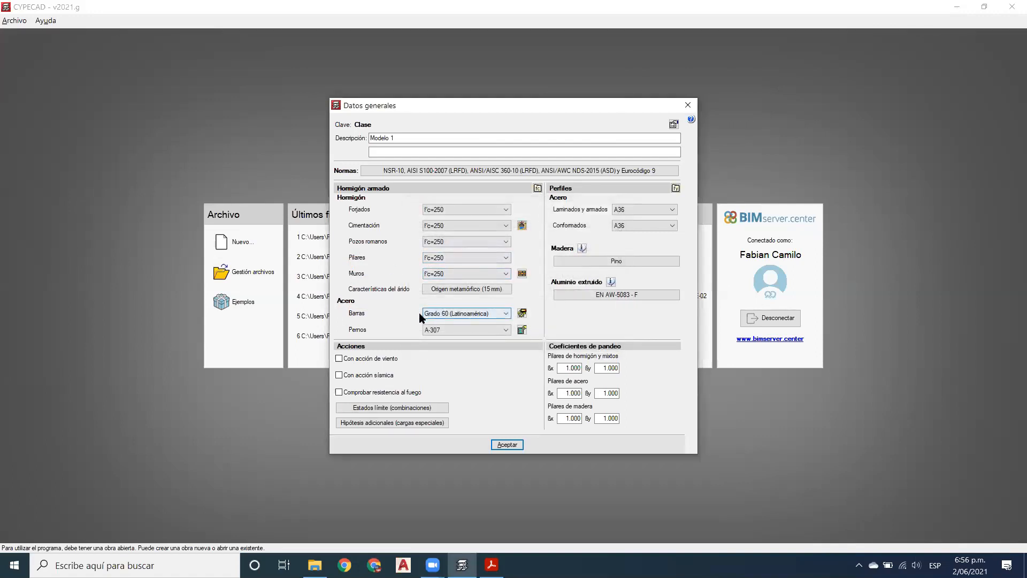
Step: Open the bar steel types and examine the groups for columns and walls, beams, and slabs under Forjados
click(522, 313)
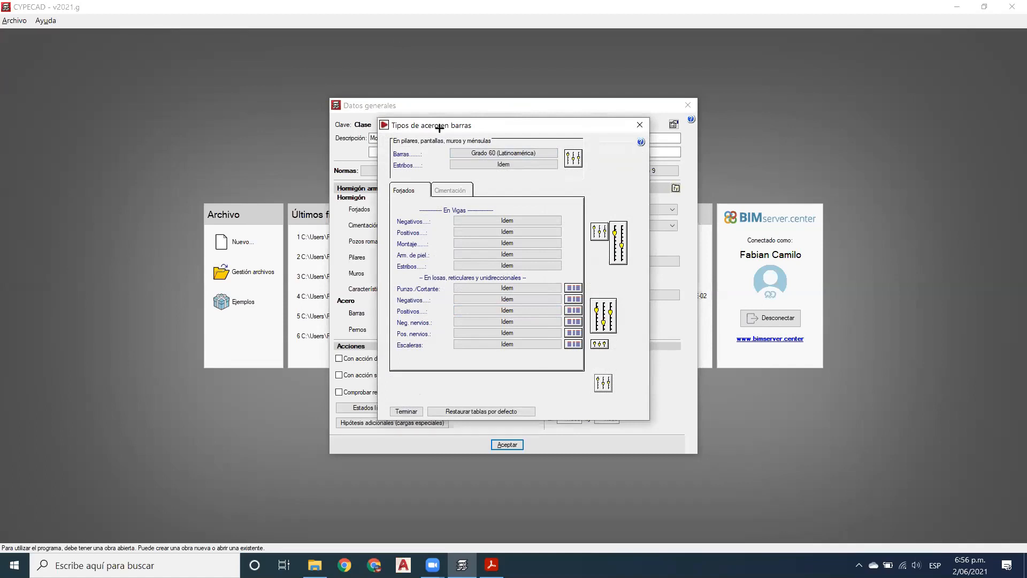
mouse_move(385, 134)
mouse_down()
mouse_move(488, 182)
mouse_move(599, 183)
mouse_move(587, 180)
mouse_up()
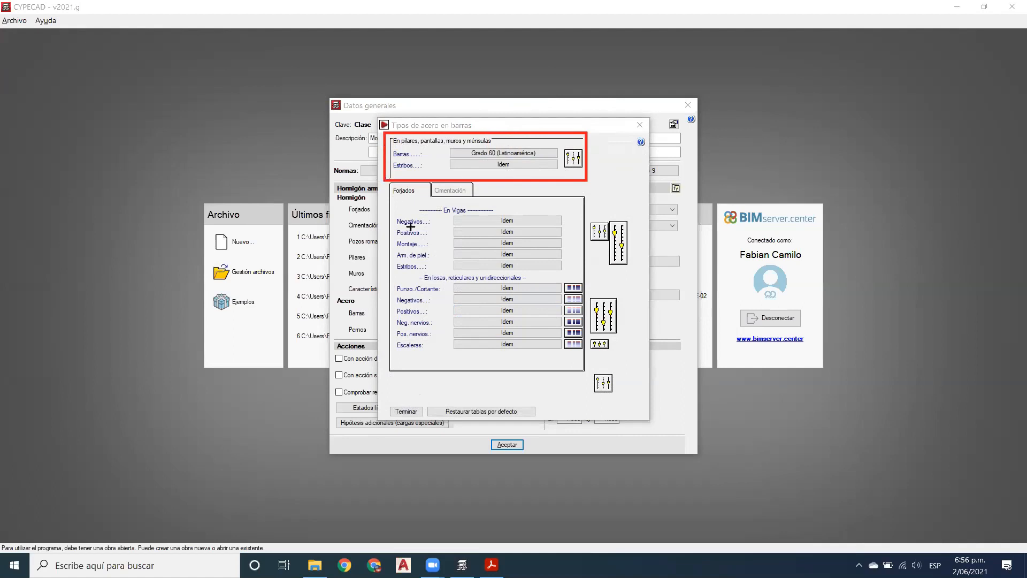
mouse_move(384, 178)
mouse_down()
mouse_move(481, 273)
mouse_move(579, 269)
mouse_move(432, 203)
mouse_up()
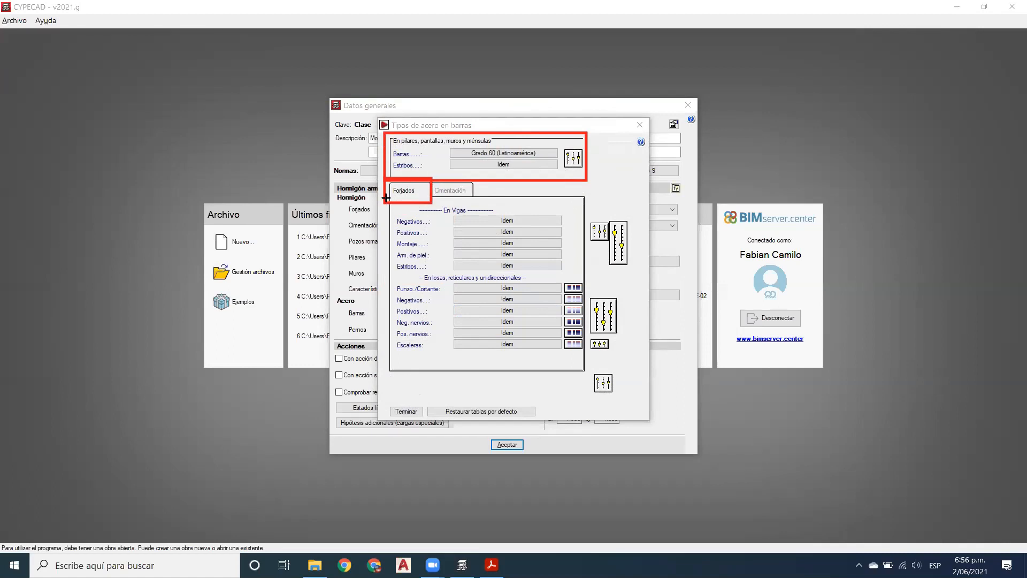
mouse_move(385, 197)
mouse_down()
mouse_move(484, 214)
mouse_move(597, 267)
mouse_move(637, 271)
mouse_up()
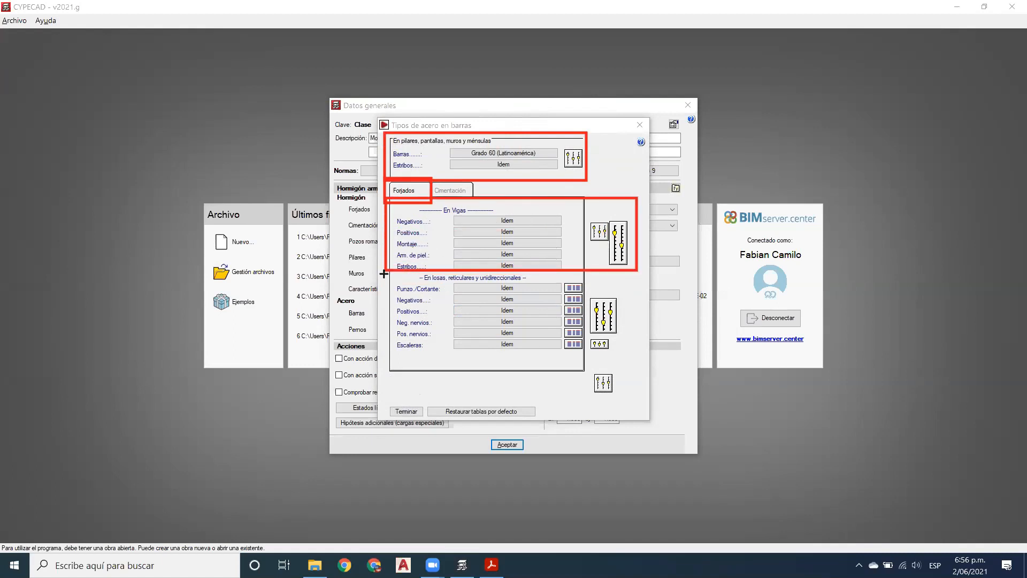
drag(383, 273, 630, 357)
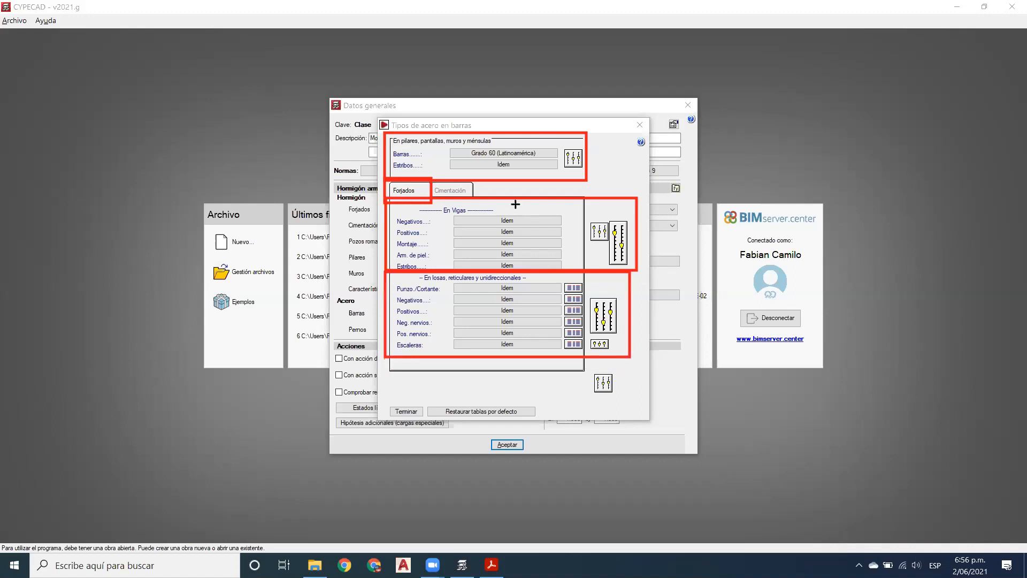
click(615, 59)
click(660, 80)
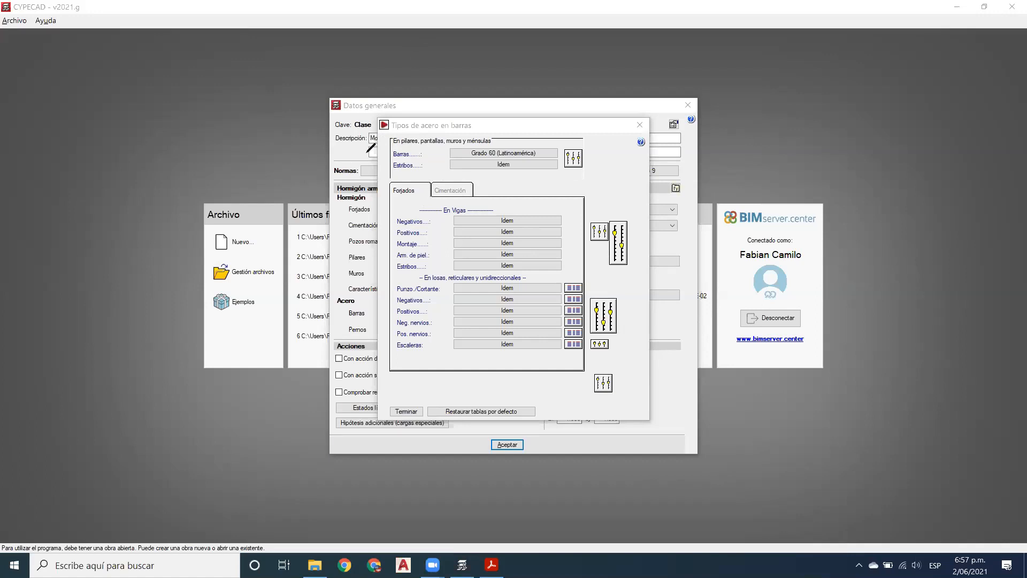
Step: Compare the available bar steel grades and select Grado 60 (Latinoamérica) for the bars of columns, shear walls, walls and corbels
mouse_move(366, 153)
mouse_down()
mouse_move(393, 153)
mouse_move(394, 165)
mouse_up()
click(515, 153)
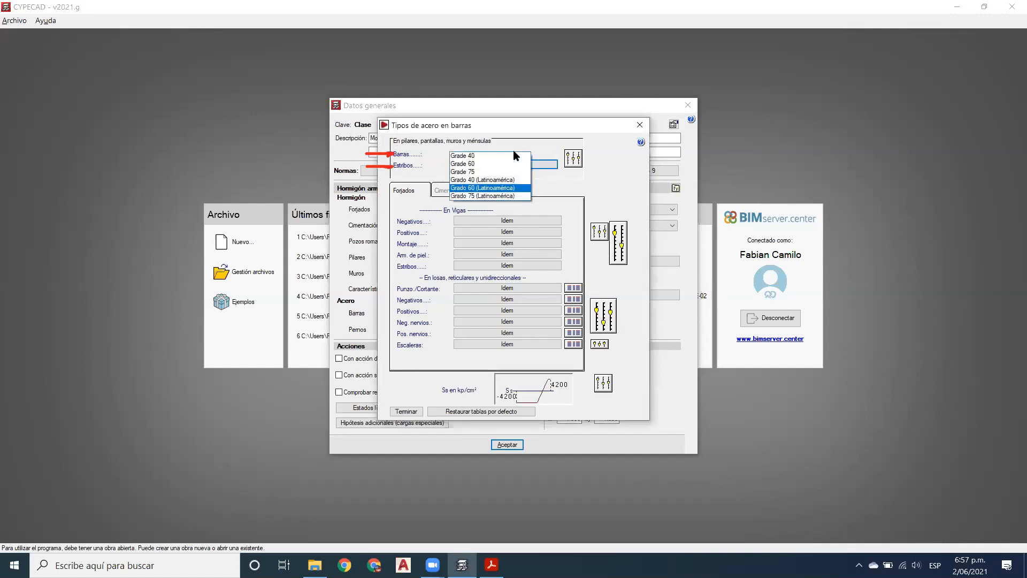
click(507, 191)
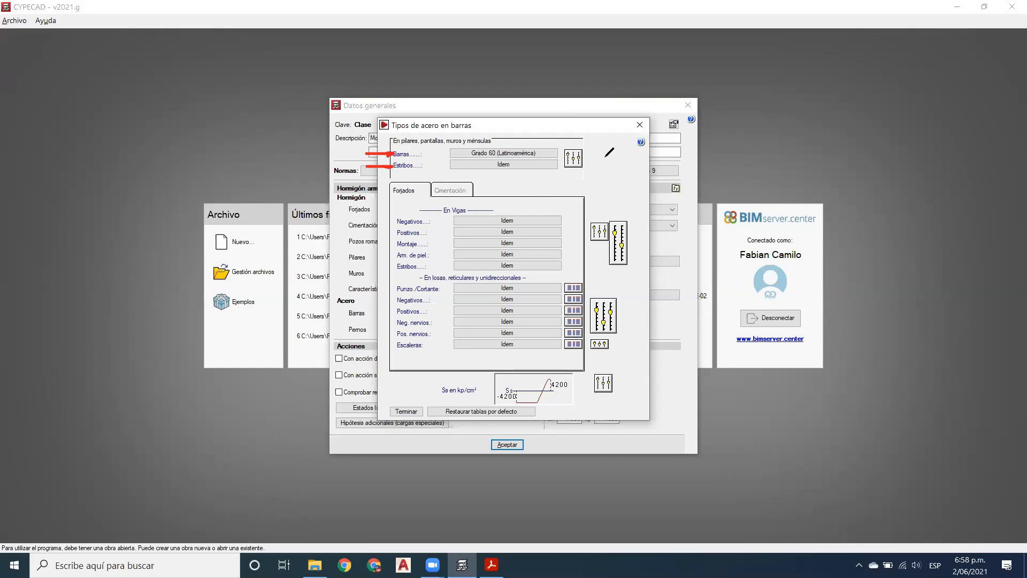
mouse_move(602, 155)
mouse_down()
mouse_move(598, 188)
mouse_move(631, 182)
mouse_move(628, 198)
mouse_up()
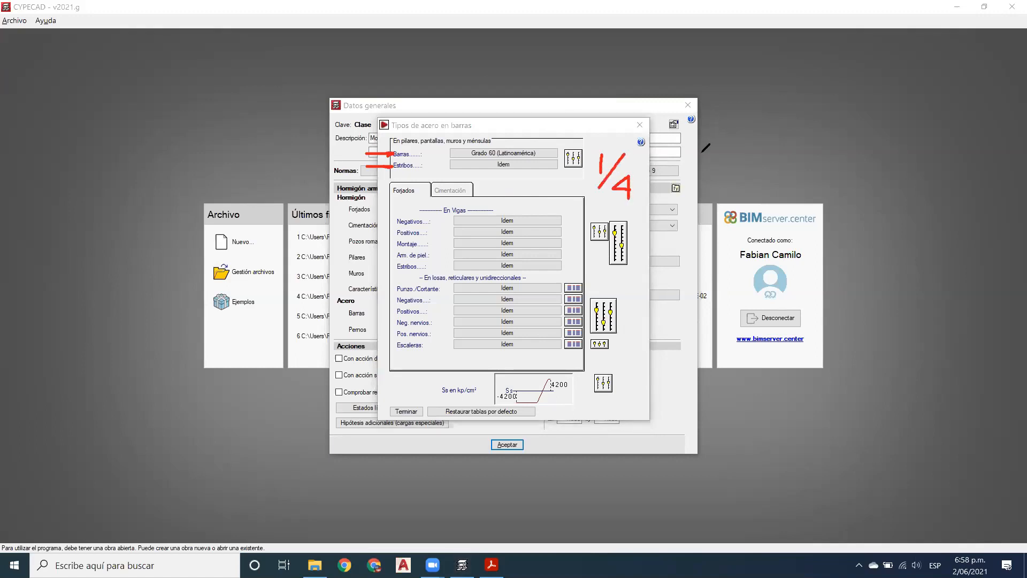
mouse_move(652, 142)
mouse_down()
mouse_move(652, 156)
mouse_move(658, 148)
mouse_up()
click(537, 157)
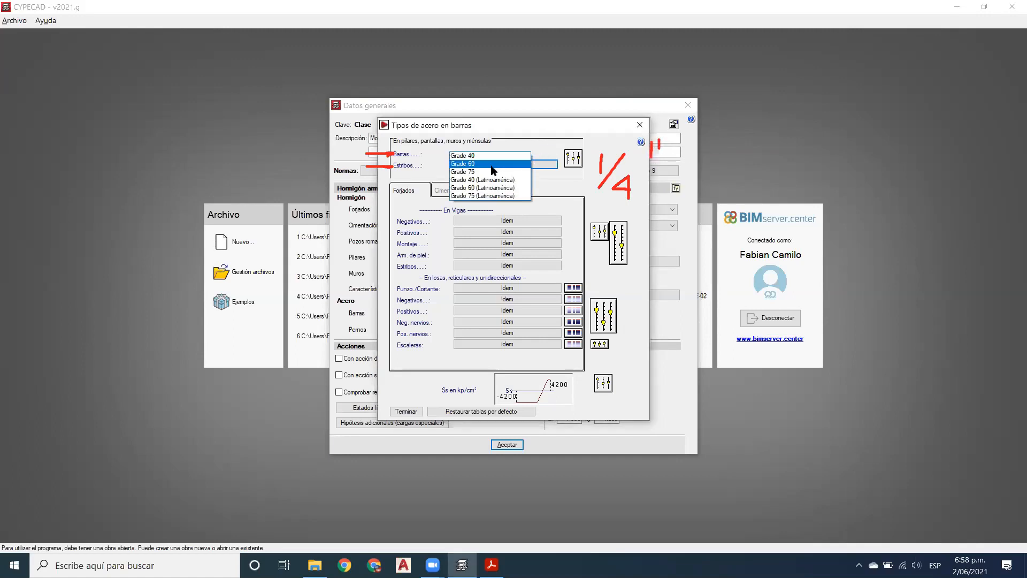
click(493, 188)
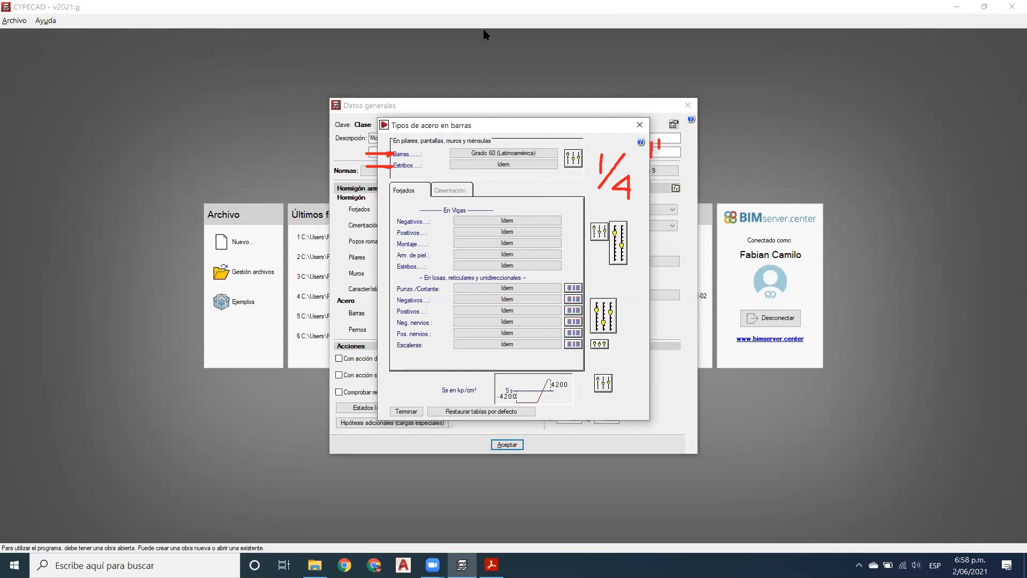
Step: Compare inch and number bar designations, and reselect Grado 60 (Latinoamérica) for the column and wall bars
mouse_move(770, 145)
mouse_down()
mouse_move(772, 192)
mouse_move(788, 169)
mouse_up()
mouse_move(765, 179)
mouse_down()
mouse_move(792, 177)
mouse_move(809, 157)
mouse_move(813, 192)
mouse_up()
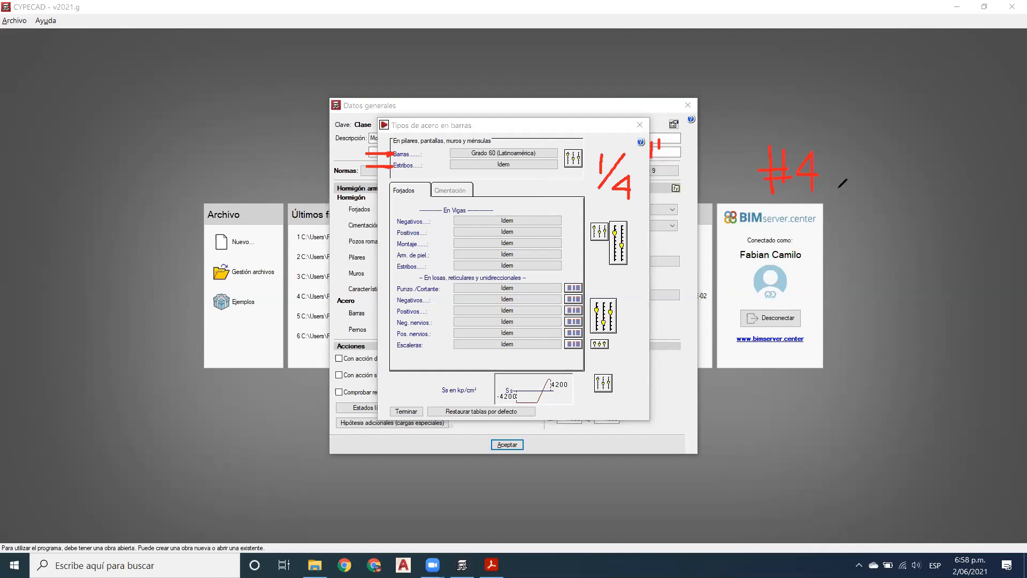
mouse_move(697, 167)
mouse_down()
mouse_move(737, 167)
mouse_move(737, 183)
mouse_up()
click(525, 166)
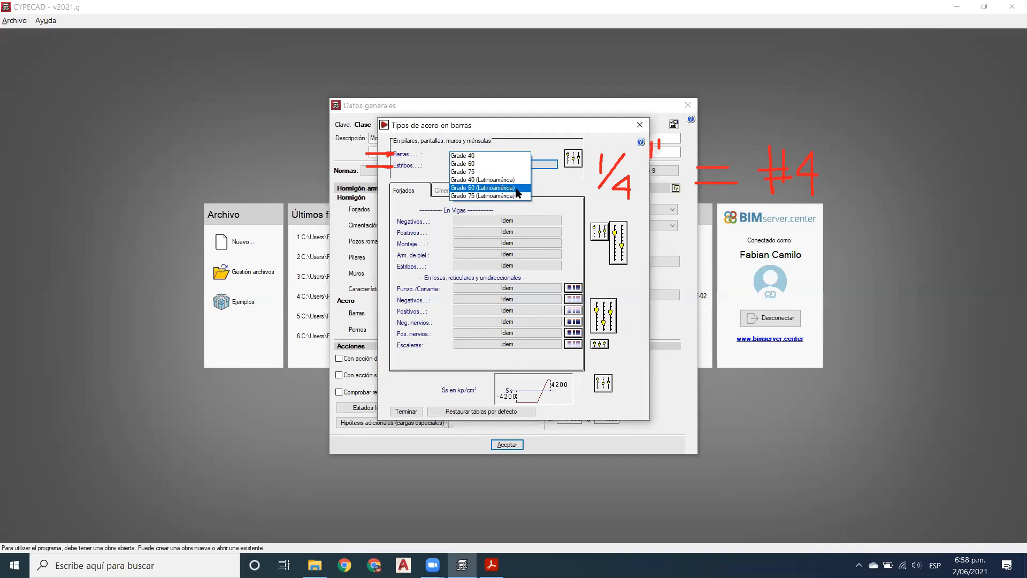
click(514, 190)
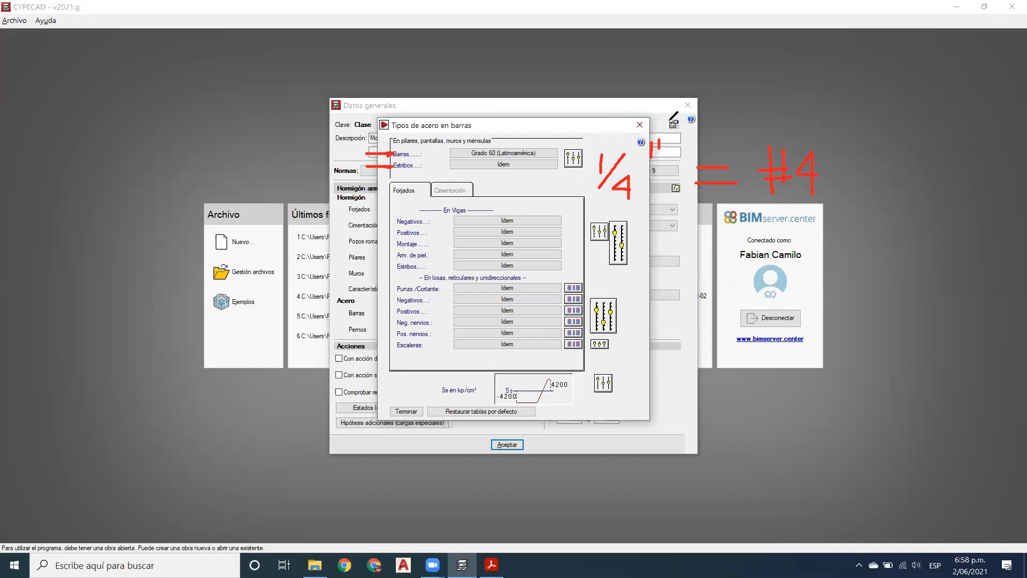
mouse_move(667, 120)
mouse_down()
mouse_move(598, 117)
mouse_move(690, 209)
mouse_move(676, 113)
mouse_up()
mouse_move(739, 112)
mouse_down()
mouse_move(844, 109)
mouse_move(838, 233)
mouse_move(746, 128)
mouse_up()
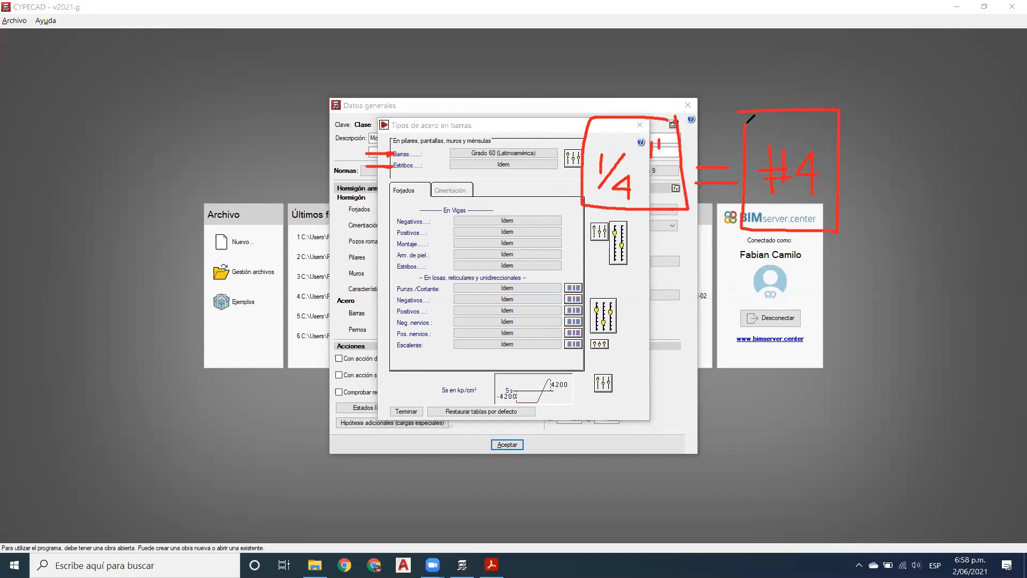
click(654, 30)
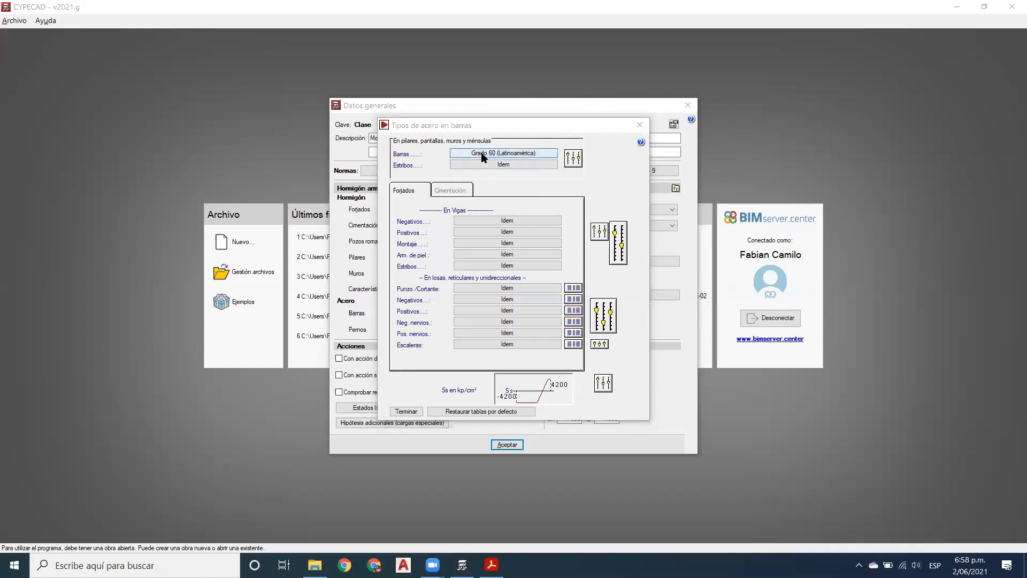
Step: Set the stirrup steel of columns and walls to Grado 60 (Latinoamérica) and open the options for that element group
click(526, 165)
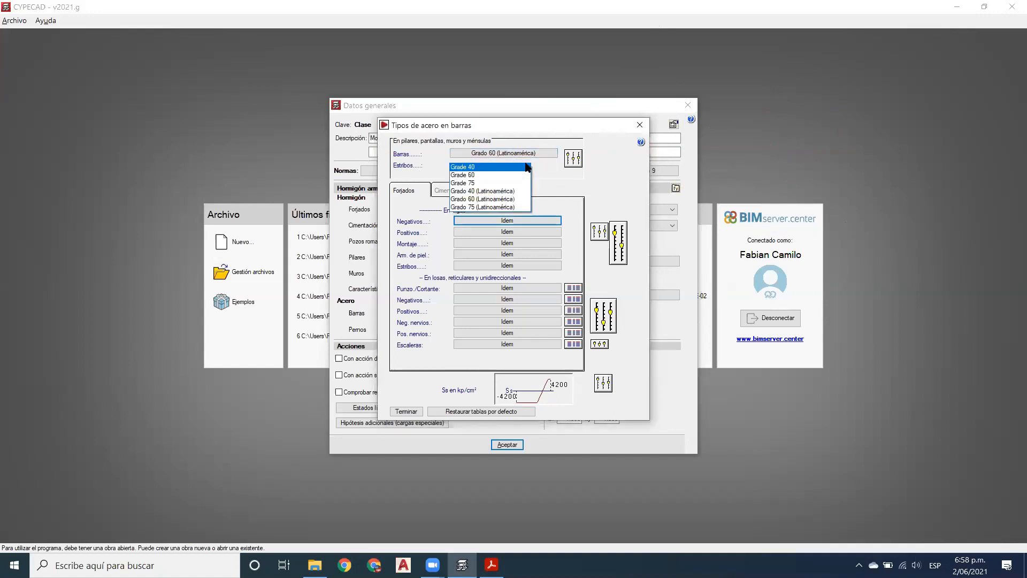
click(498, 199)
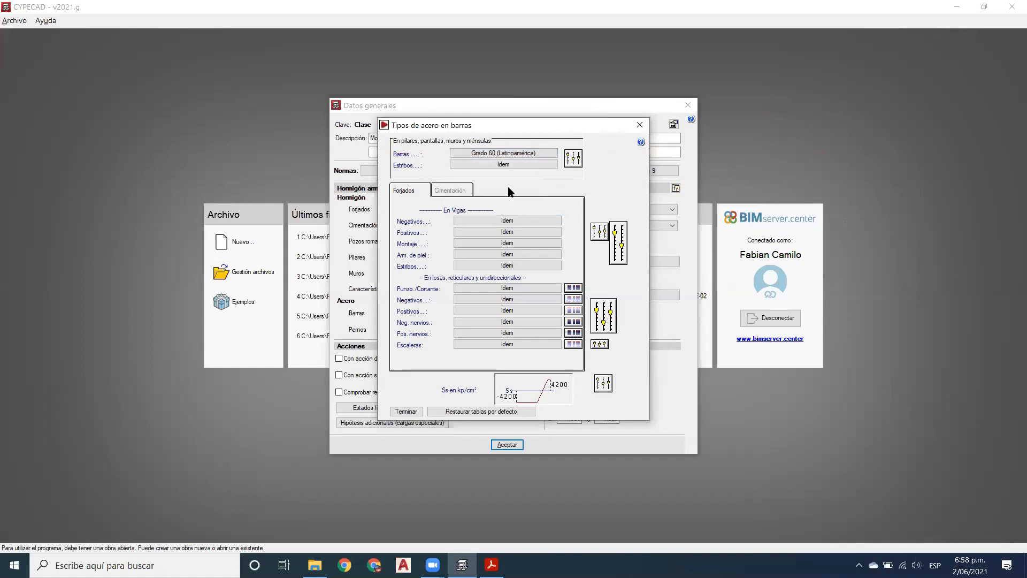
click(573, 159)
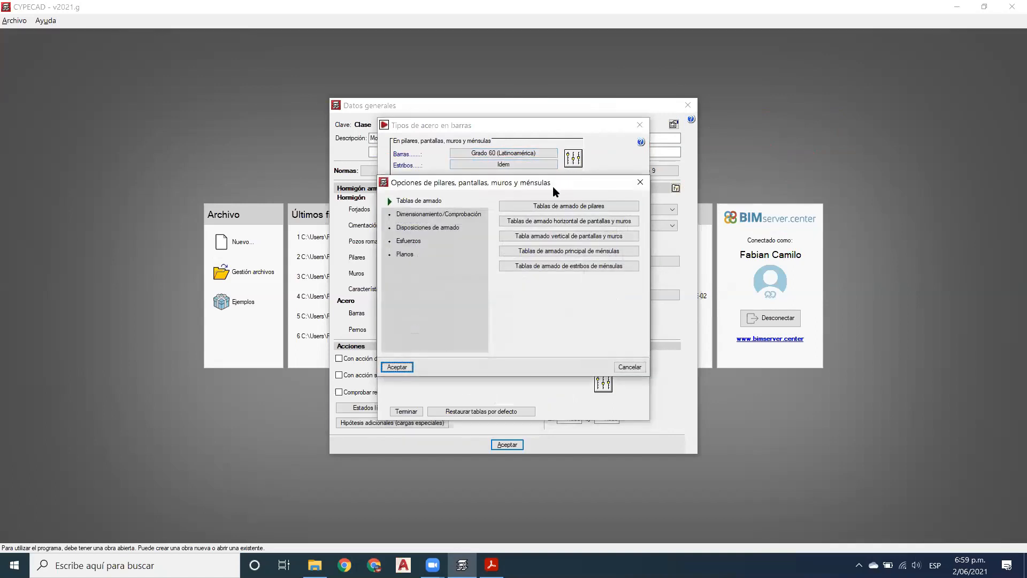
drag(554, 183, 554, 178)
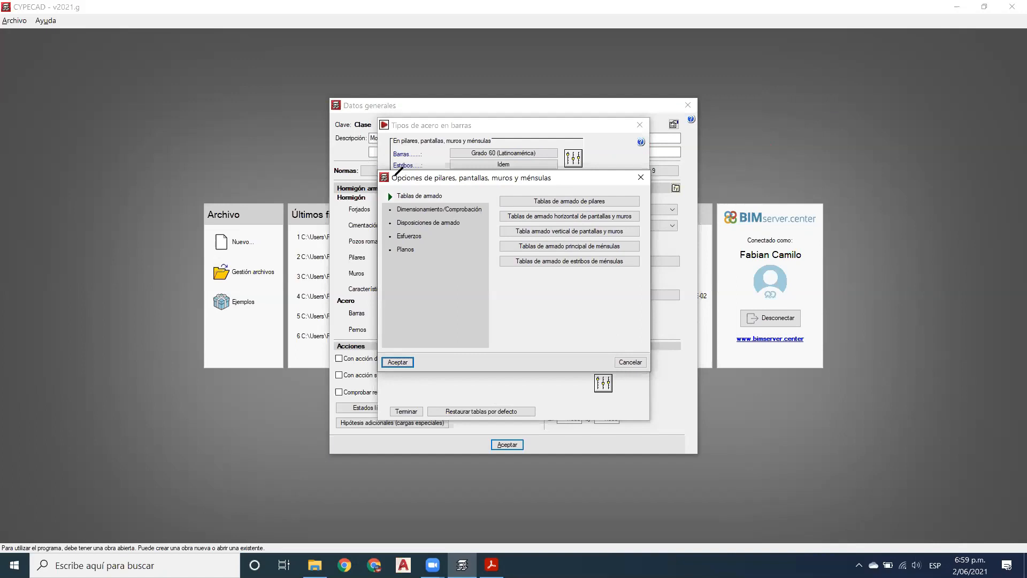
mouse_move(386, 187)
mouse_down()
mouse_move(461, 197)
mouse_move(380, 199)
mouse_up()
mouse_move(461, 197)
mouse_down()
mouse_move(483, 214)
mouse_move(386, 216)
mouse_up()
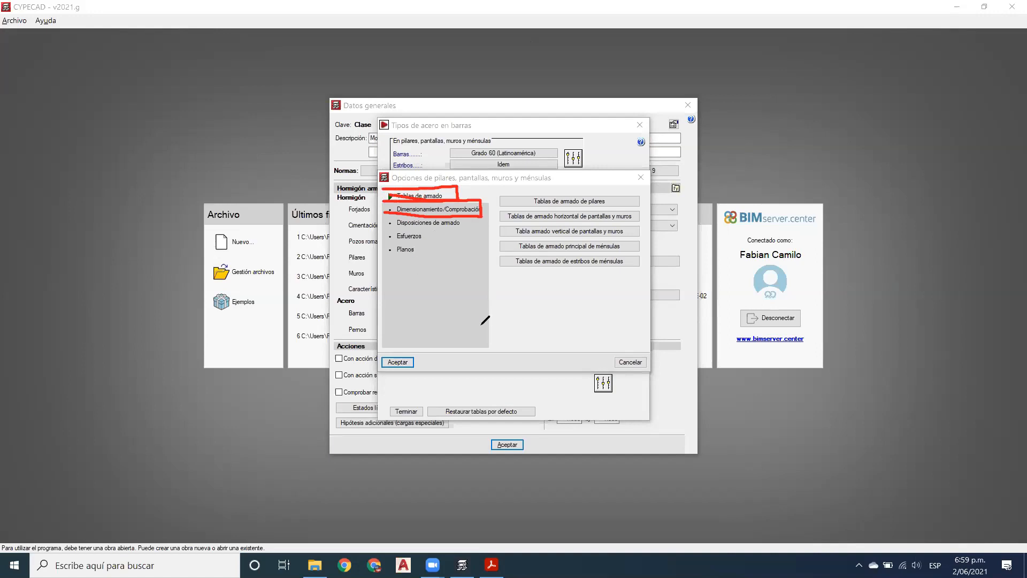
click(489, 58)
Step: Open the column reinforcement tables and enable Ø7/8" as a usable longitudinal bar diameter
click(588, 204)
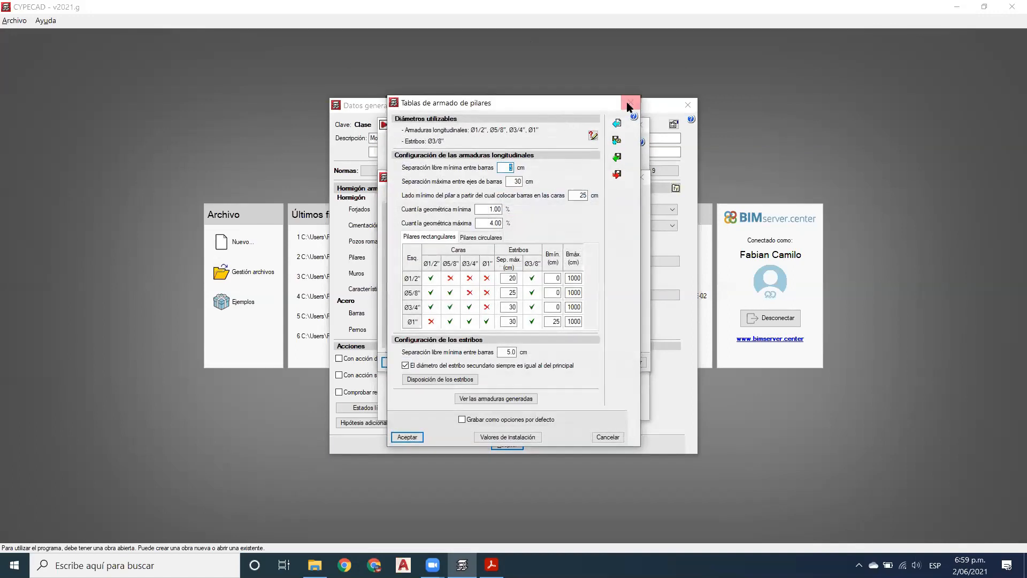
drag(527, 105, 531, 102)
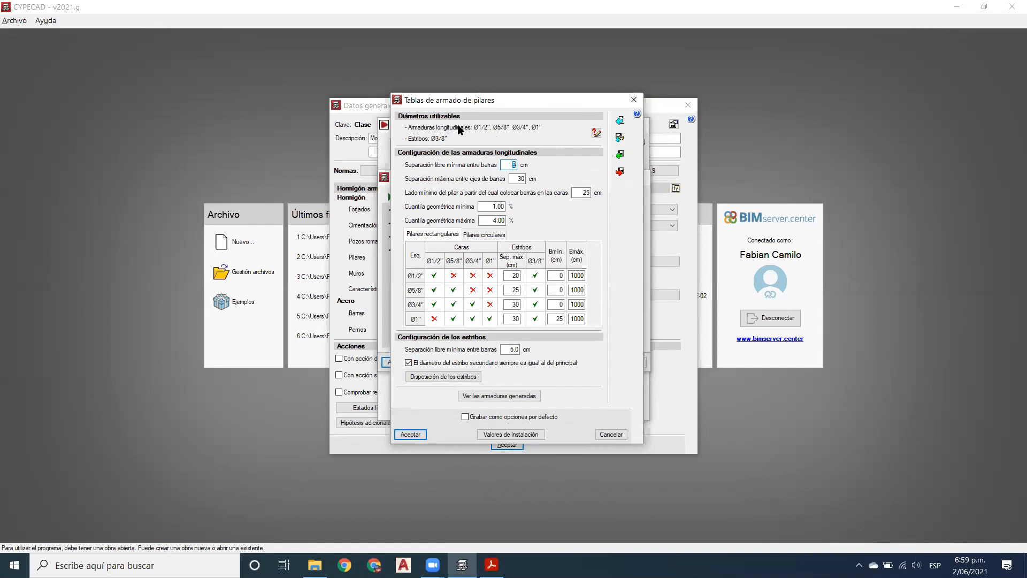
click(597, 132)
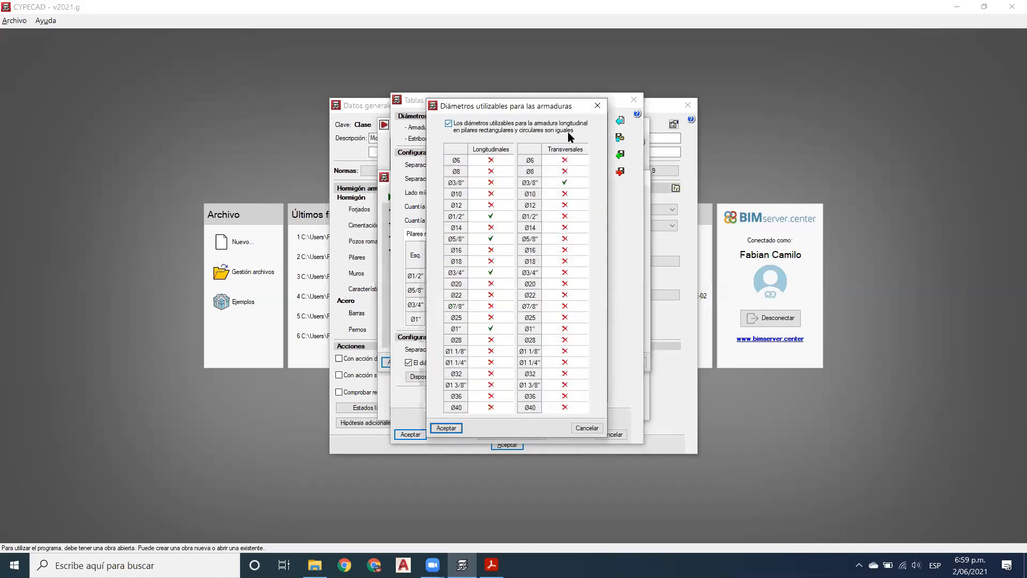
click(490, 307)
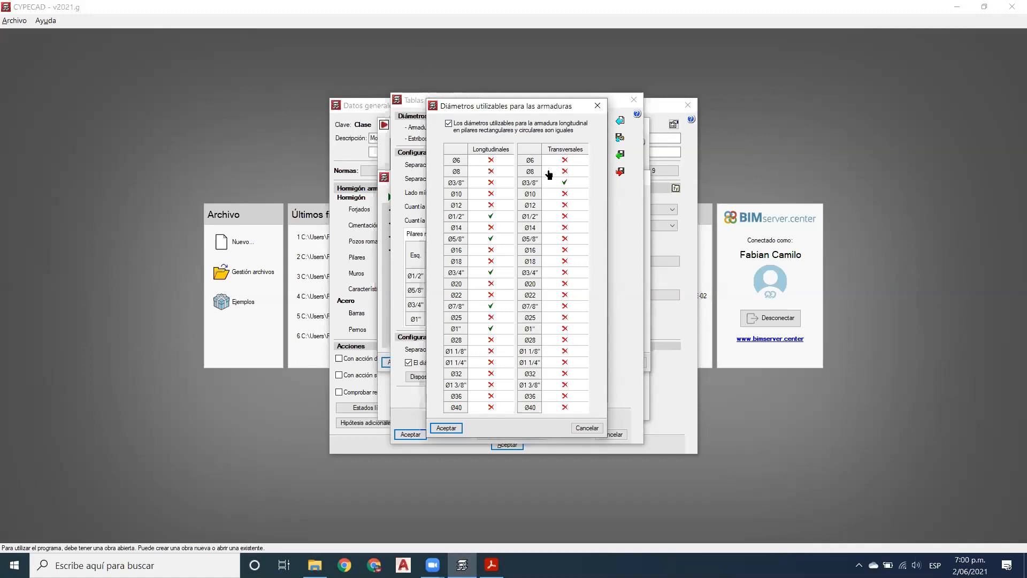
click(444, 428)
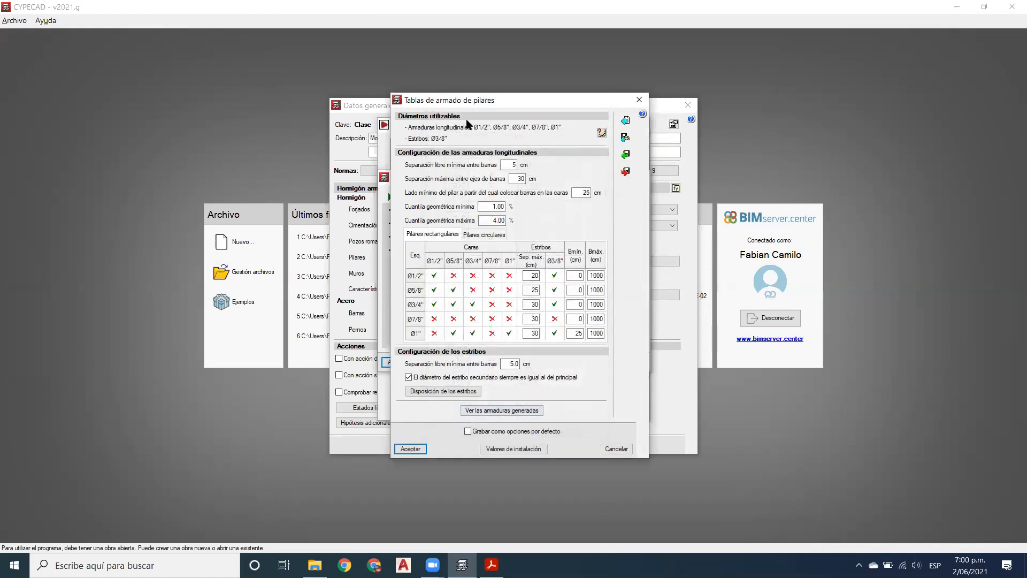
Step: Examine the column bar spacing limits and the minimum and maximum geometric reinforcement ratios
click(510, 166)
double_click(516, 179)
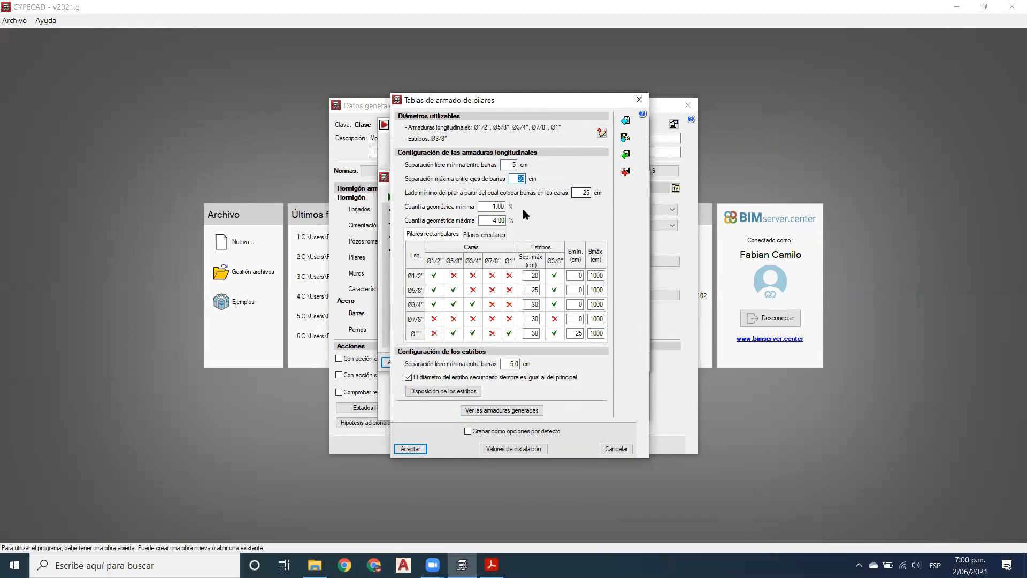
click(587, 462)
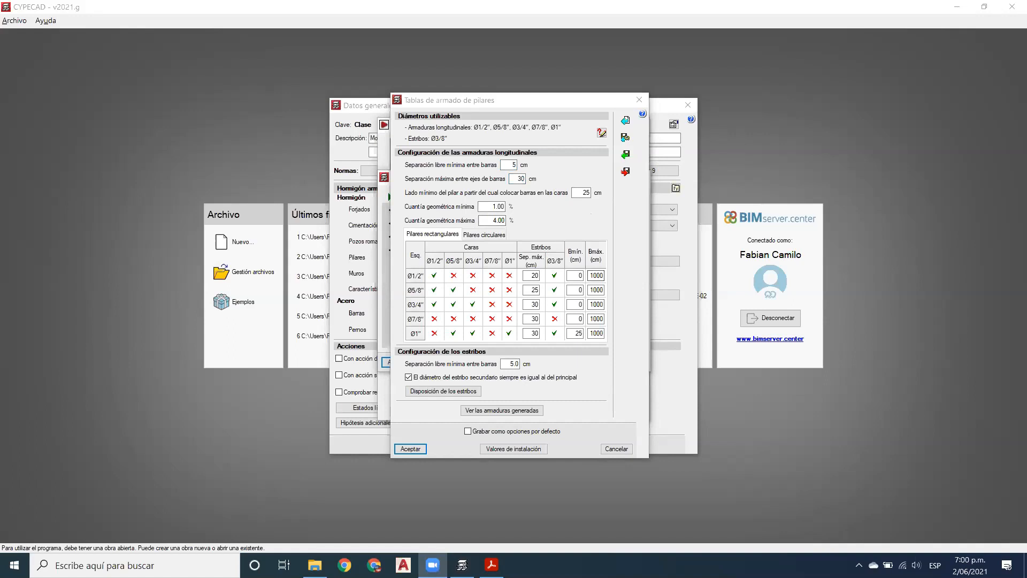
click(517, 206)
drag(550, 206, 517, 208)
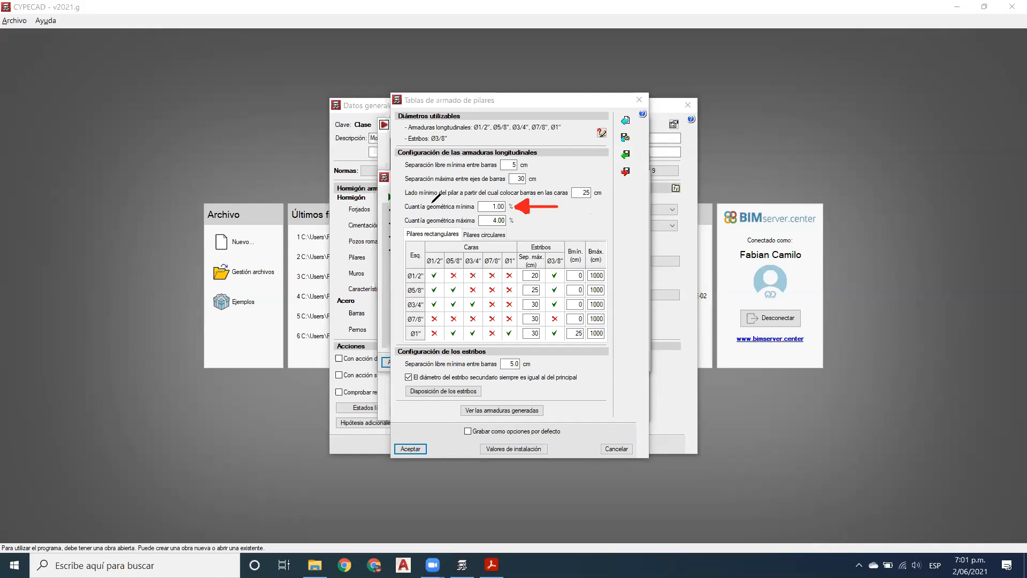
mouse_move(534, 194)
mouse_down()
mouse_move(388, 201)
mouse_move(513, 209)
mouse_up()
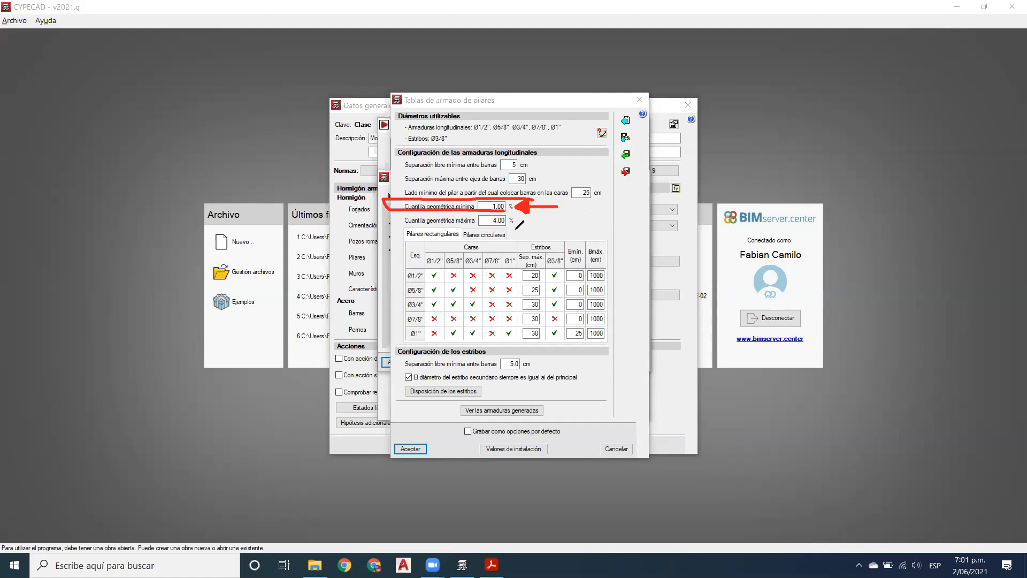
mouse_move(553, 220)
mouse_down()
mouse_move(517, 220)
mouse_move(526, 229)
mouse_up()
click(662, 46)
mouse_move(523, 209)
mouse_down()
mouse_move(516, 200)
mouse_move(470, 204)
mouse_move(507, 234)
mouse_move(522, 213)
mouse_up()
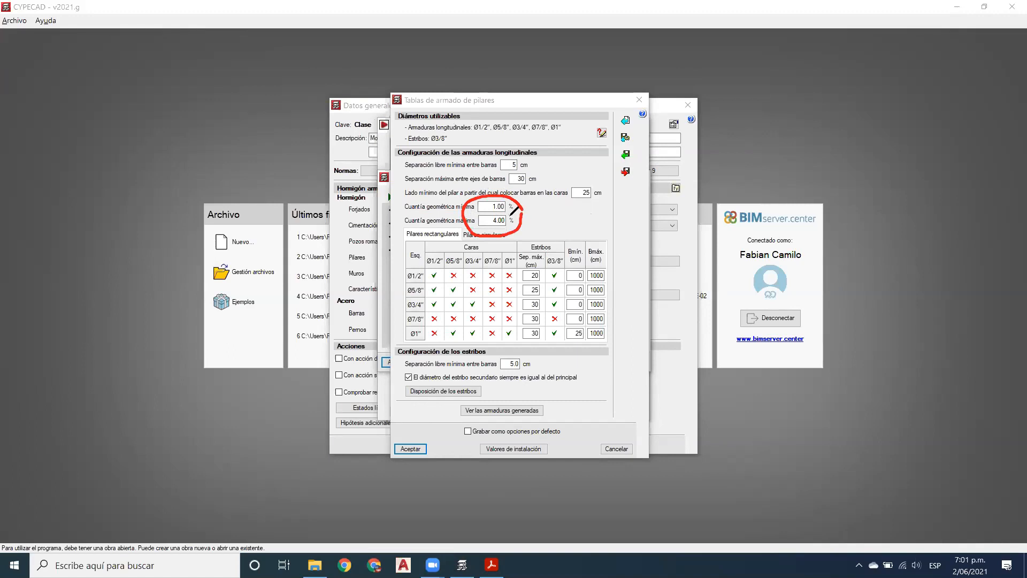
mouse_move(519, 214)
mouse_down()
mouse_move(471, 217)
mouse_move(512, 225)
mouse_up()
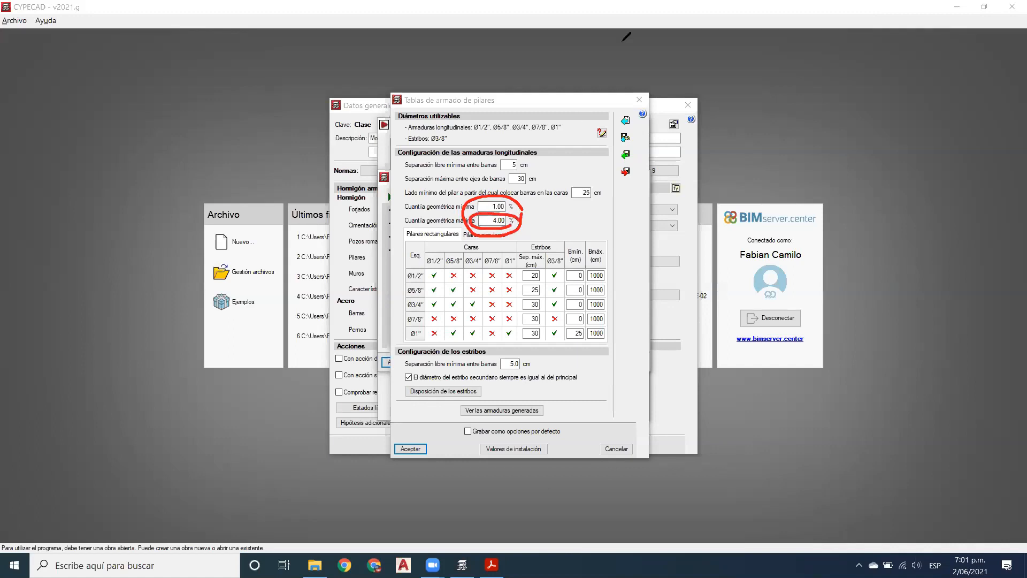
click(622, 41)
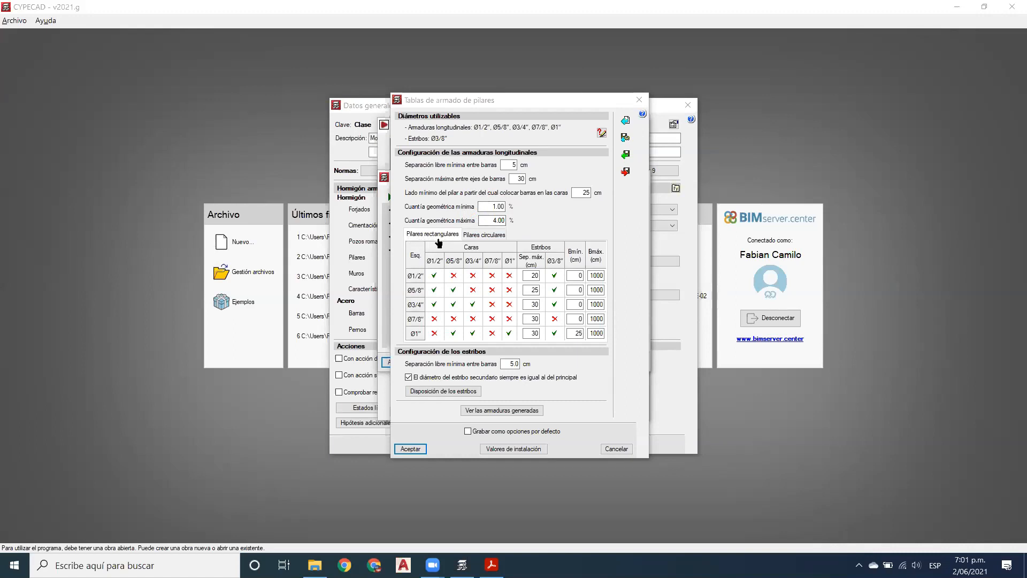
Step: For Ø7/8" corner bars in rectangular columns, allow Ø5/8", Ø3/4", Ø7/8" and Ø1" face bars and Ø3/8" stirrups, after checking the circular column table
click(478, 236)
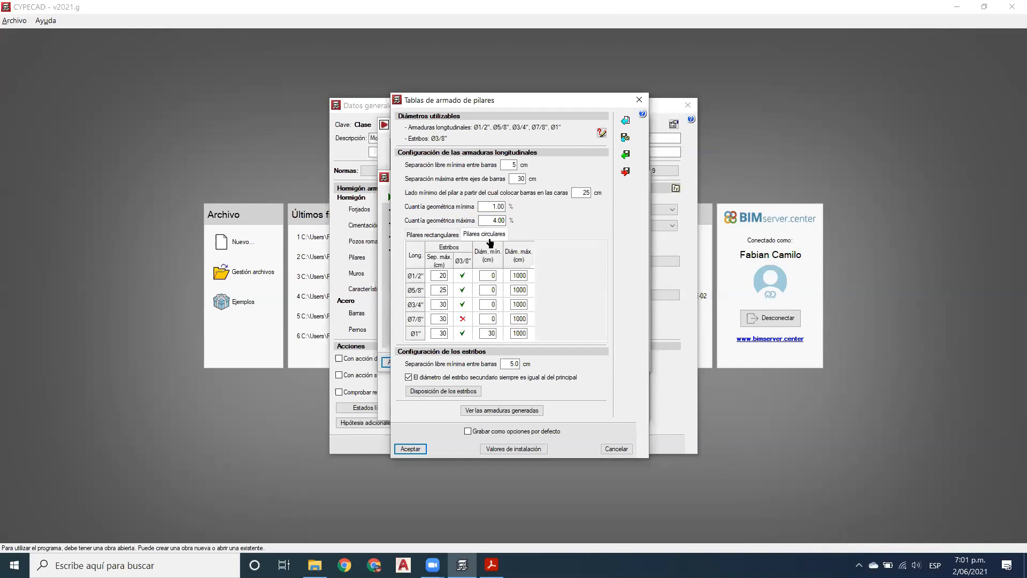
click(447, 240)
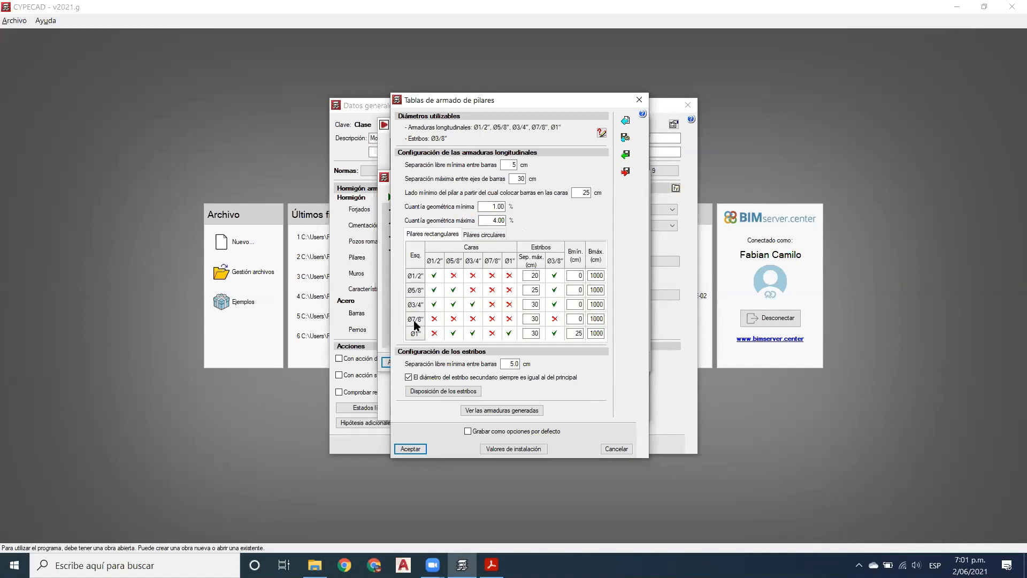
click(454, 319)
click(473, 318)
click(492, 318)
click(509, 318)
Step: Review the maximum stirrup spacing for each corner bar diameter in the rectangular column table
click(531, 275)
click(532, 291)
click(532, 305)
click(531, 320)
click(530, 334)
click(533, 320)
click(536, 276)
click(535, 320)
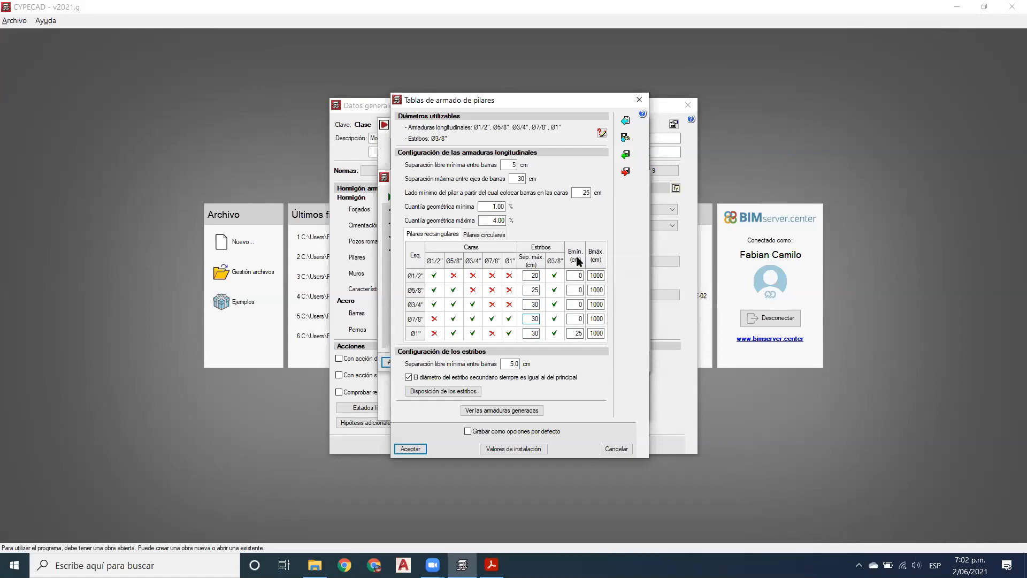
Step: Review the Bmín. and Bmáx. column size limits for the corner bar diameters of rectangular columns
click(577, 276)
click(577, 288)
double_click(592, 276)
click(580, 276)
click(595, 275)
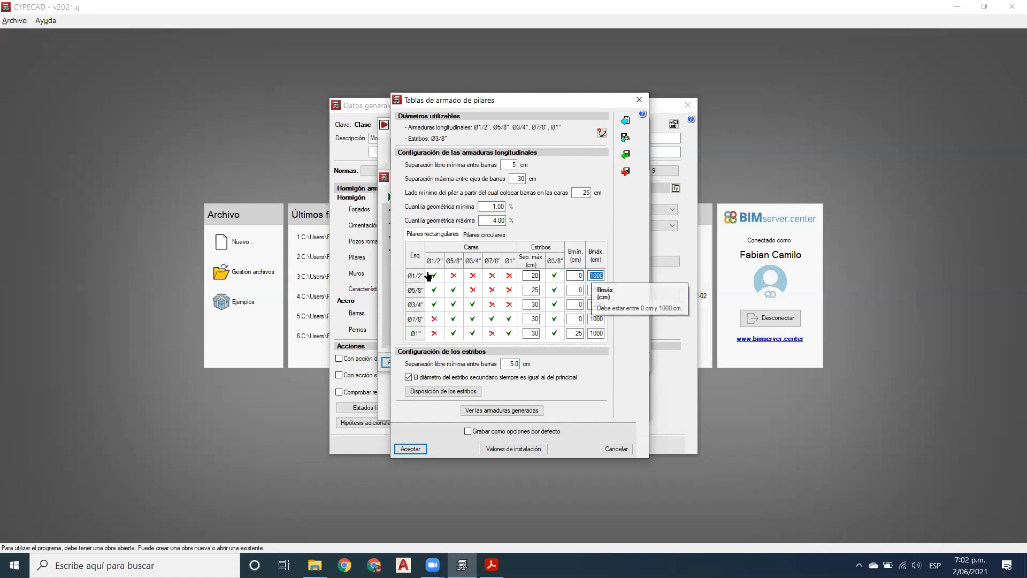
click(597, 276)
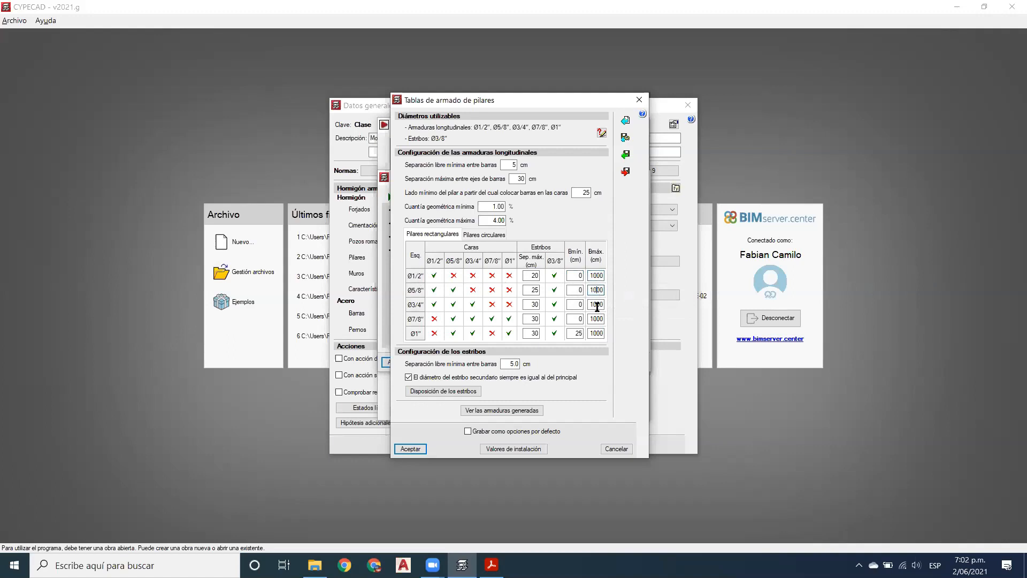
click(593, 333)
Step: Open the column stirrup arrangement options, compare rectangular and circular settings, and choose Atar, al menos, 1 cada 2 for rectangular columns
click(447, 392)
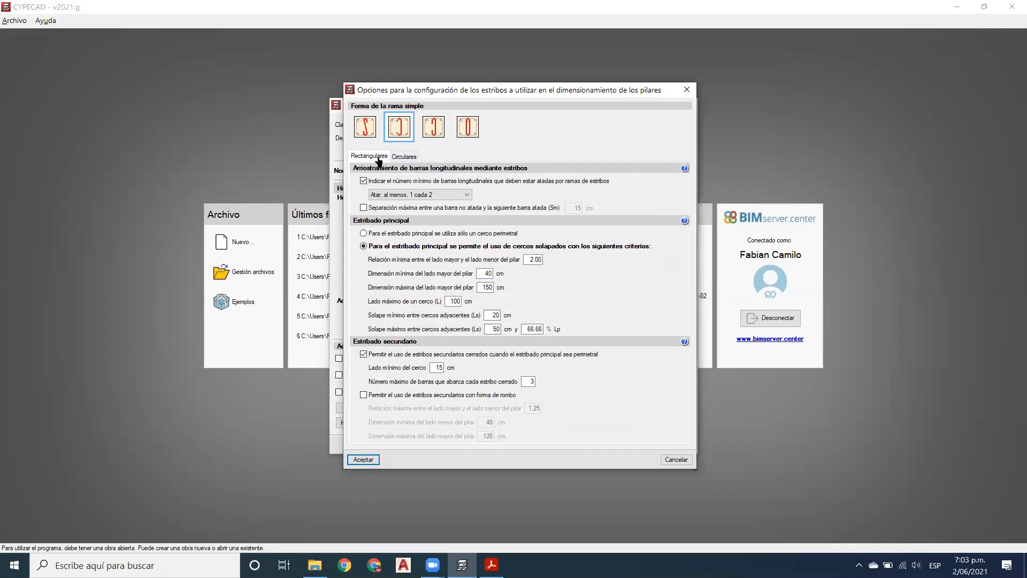
click(408, 159)
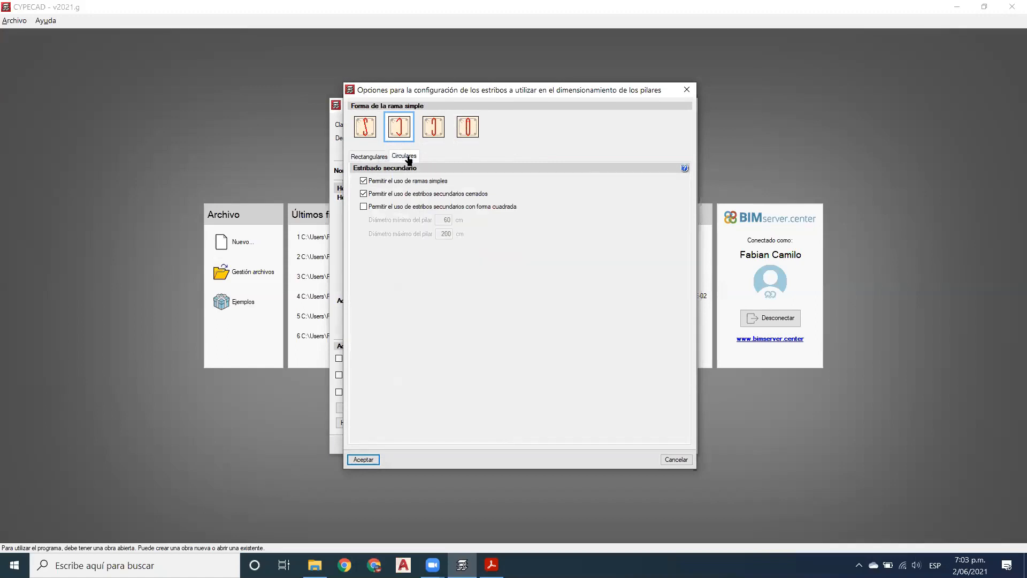
click(375, 157)
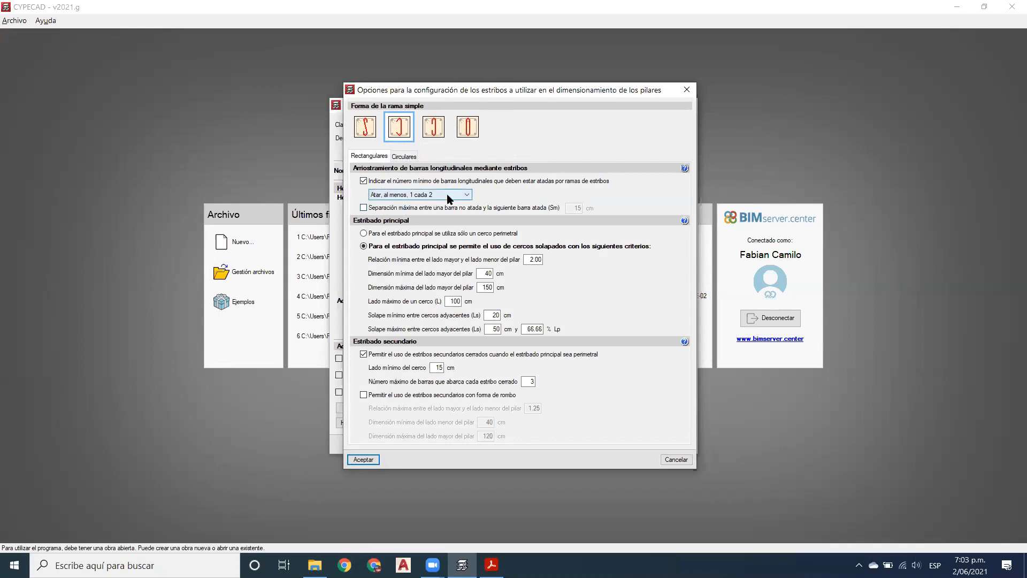
click(465, 196)
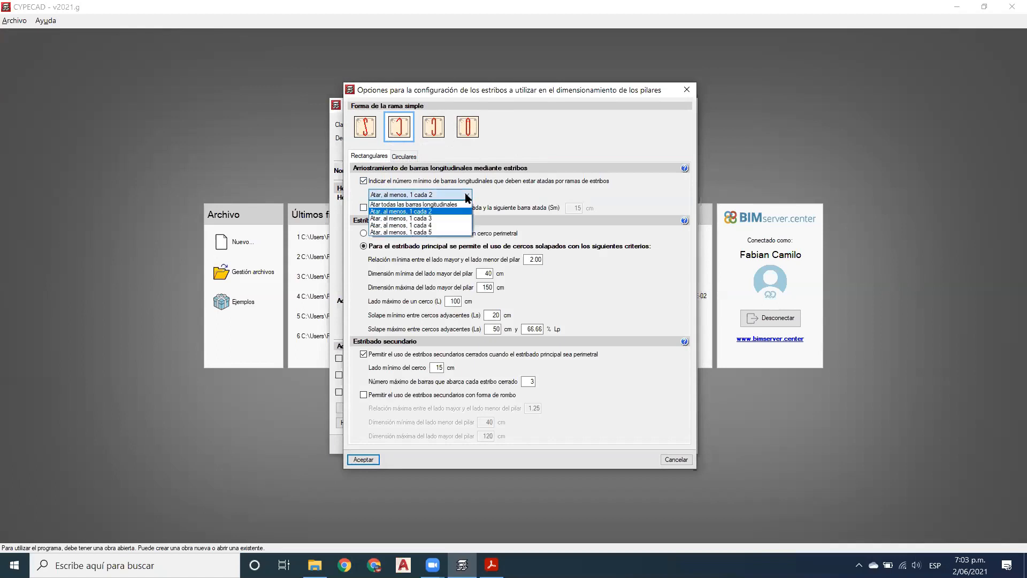
click(443, 211)
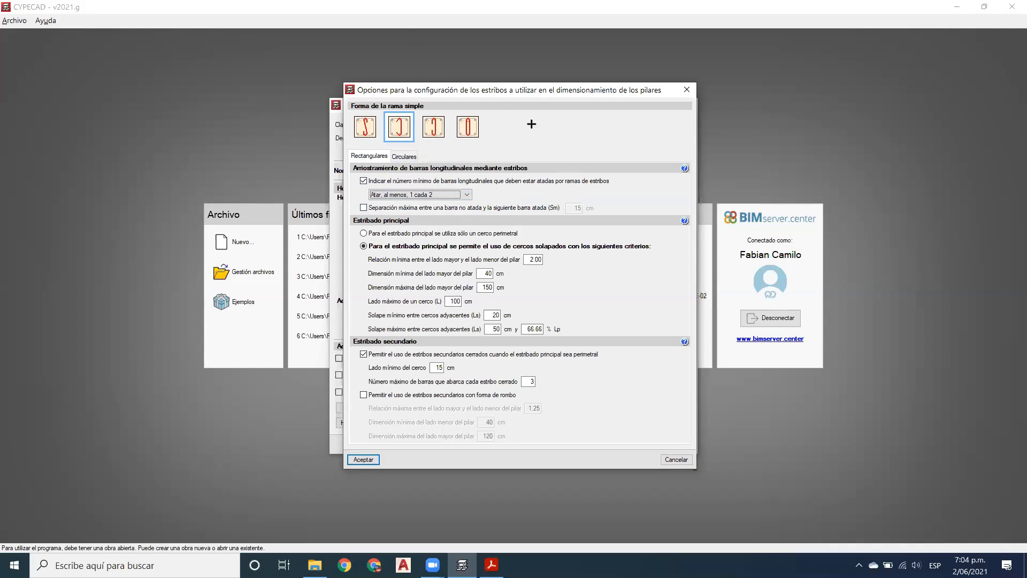
drag(510, 103, 667, 267)
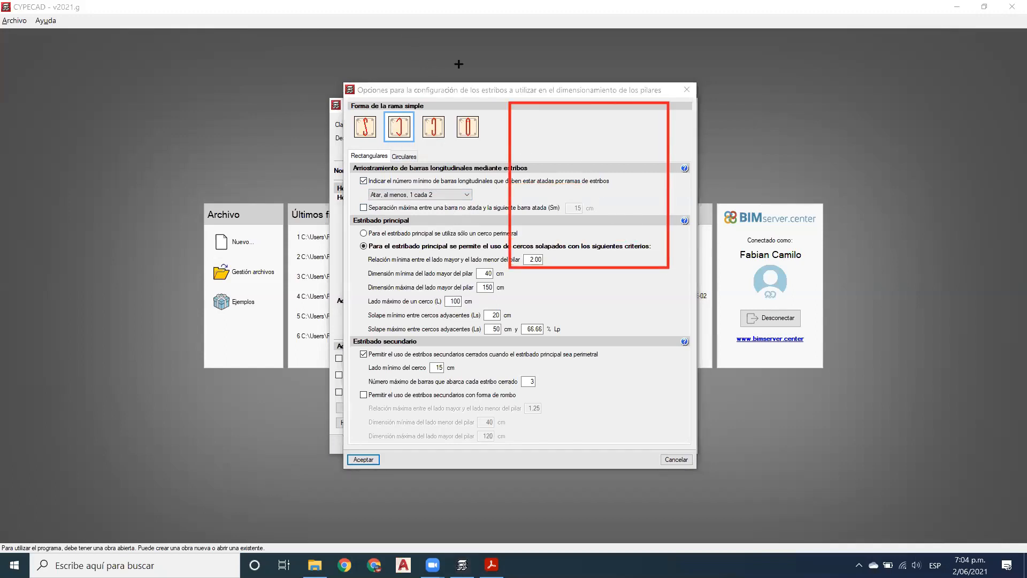
mouse_move(516, 109)
mouse_down()
mouse_move(554, 128)
mouse_move(534, 122)
mouse_move(645, 127)
mouse_up()
drag(526, 254, 590, 259)
drag(599, 257, 621, 261)
drag(636, 258, 653, 261)
click(675, 264)
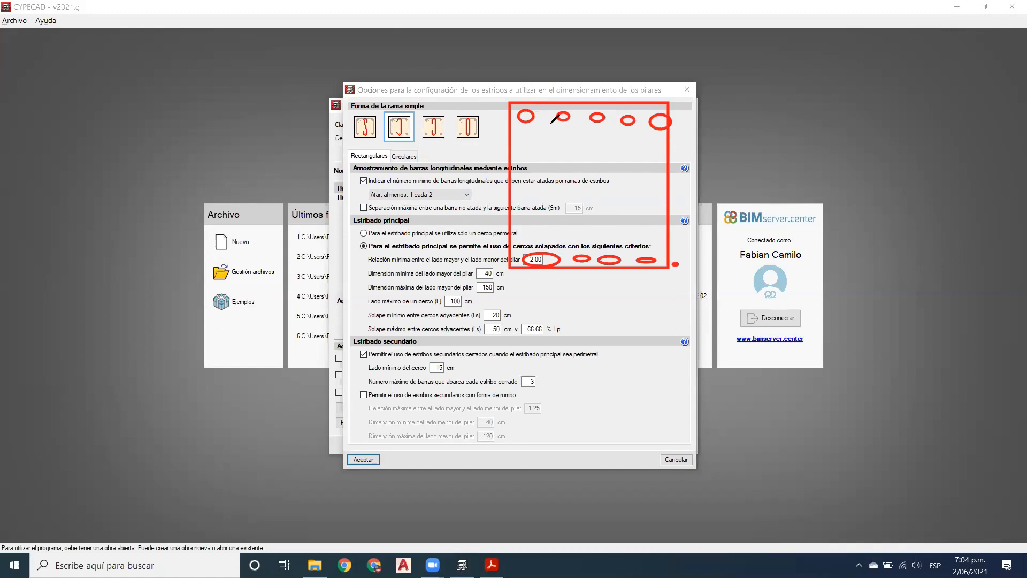
mouse_move(609, 118)
mouse_down()
mouse_move(593, 157)
mouse_move(605, 259)
mouse_move(615, 217)
mouse_up()
mouse_move(690, 130)
mouse_down()
mouse_move(659, 107)
mouse_move(648, 214)
mouse_move(668, 249)
mouse_up()
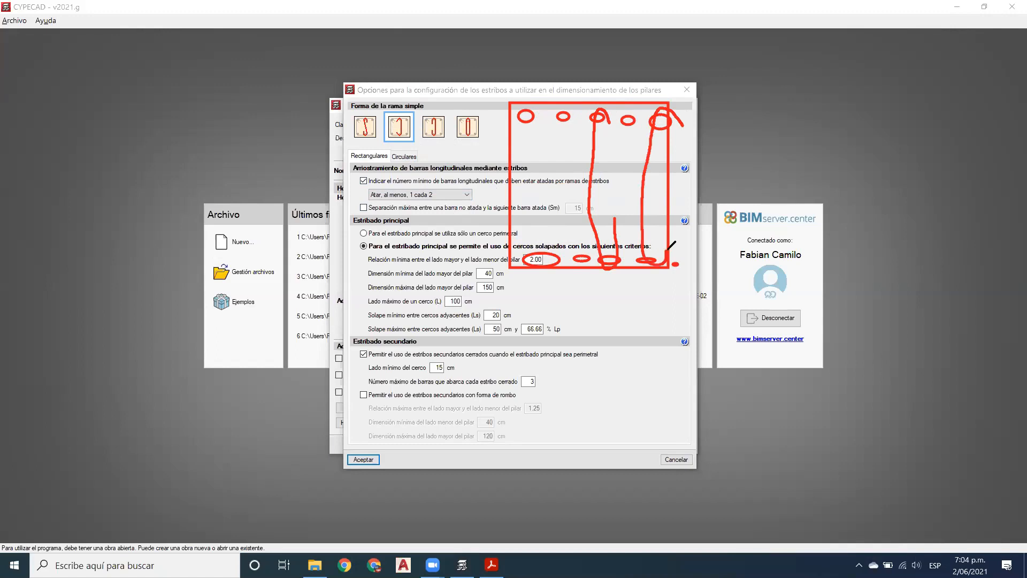
click(644, 29)
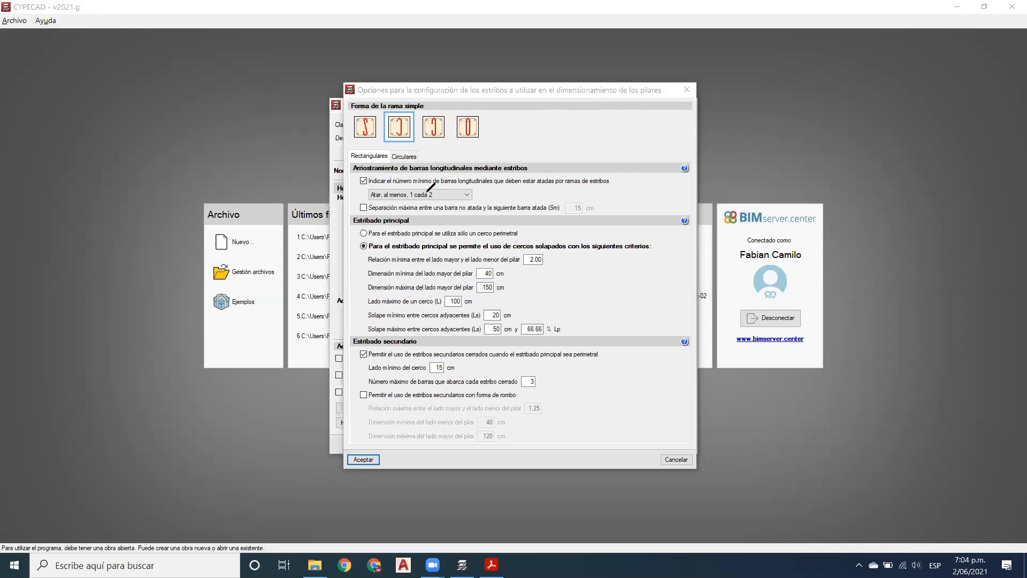
Step: Reselect Atar, al menos, 1 cada 2 for rectangular columns, check the circular column stirrup options, and accept the stirrup arrangement
click(457, 194)
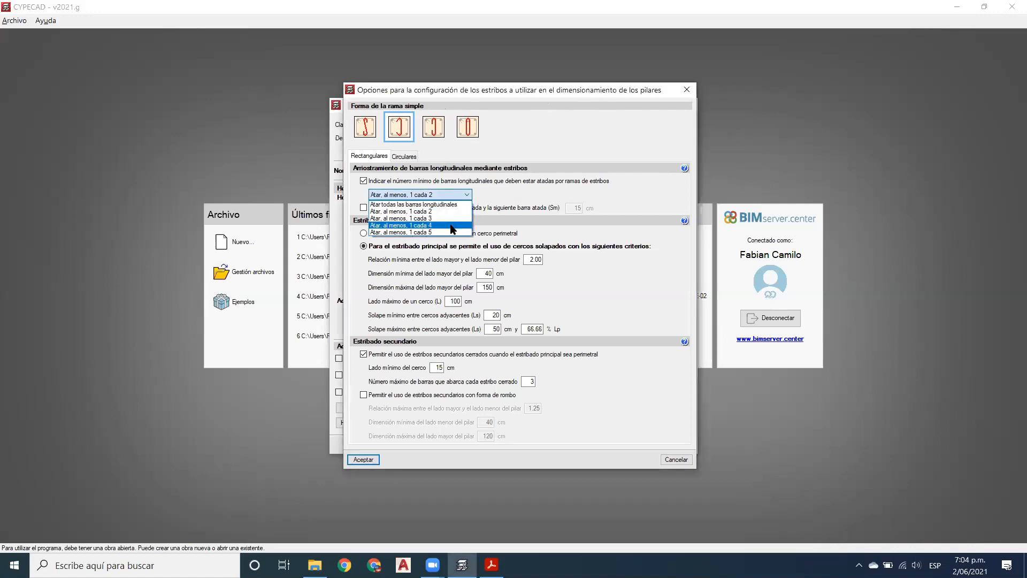
click(448, 211)
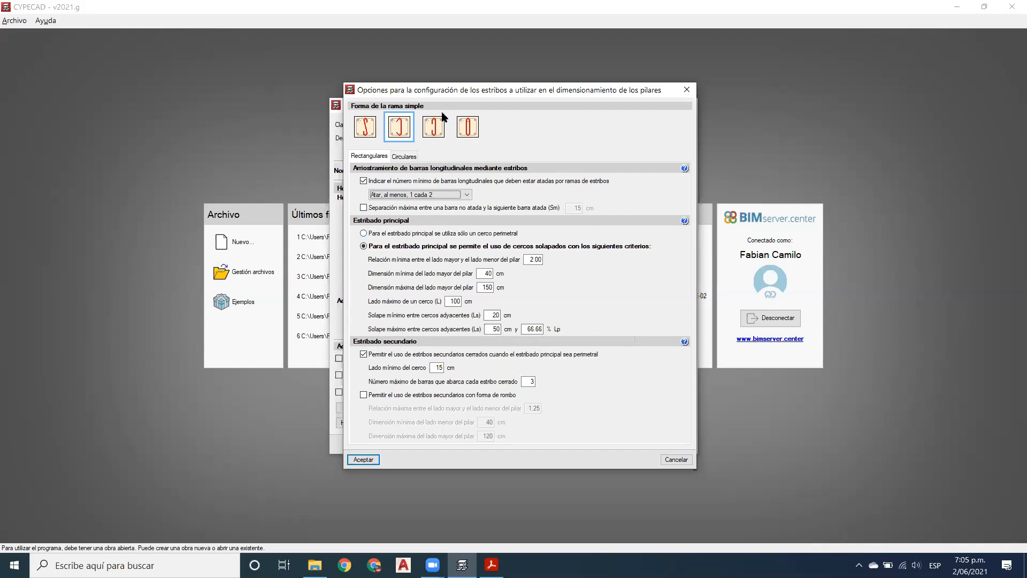
click(405, 156)
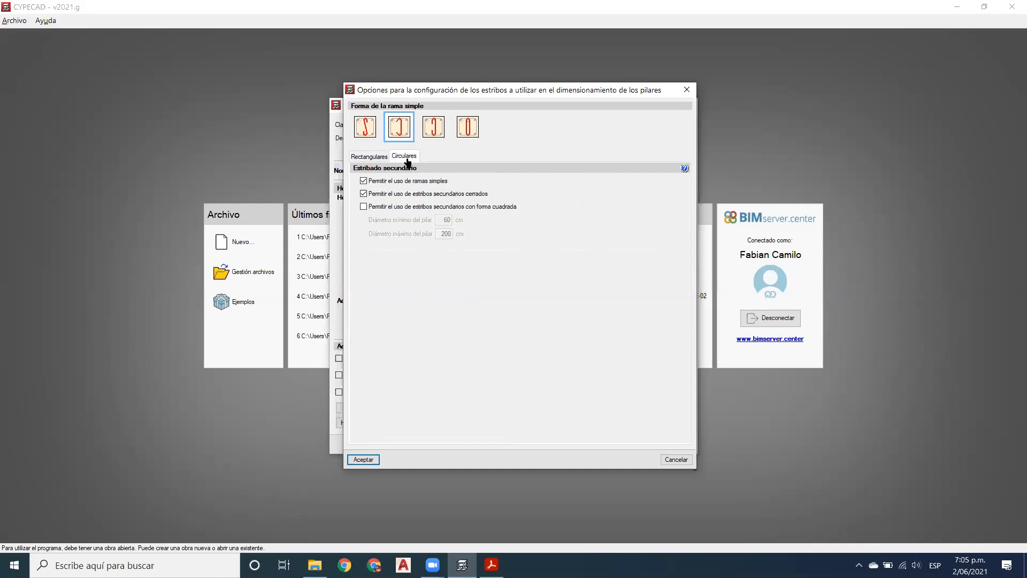
click(369, 462)
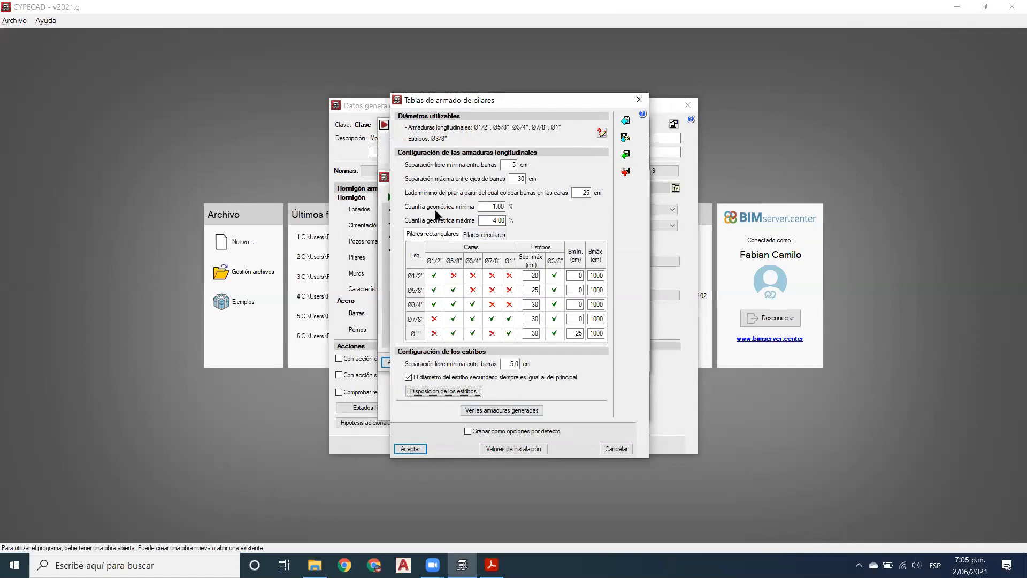
Step: Enable Grabar como opciones por defecto for the column reinforcement tables and compare the circular and rectangular column settings
click(485, 432)
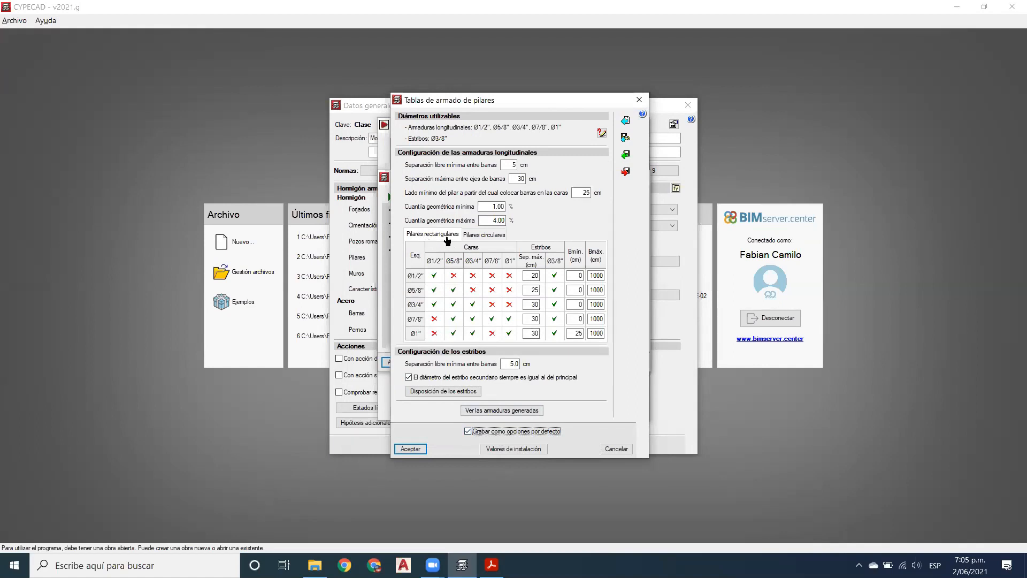
click(485, 235)
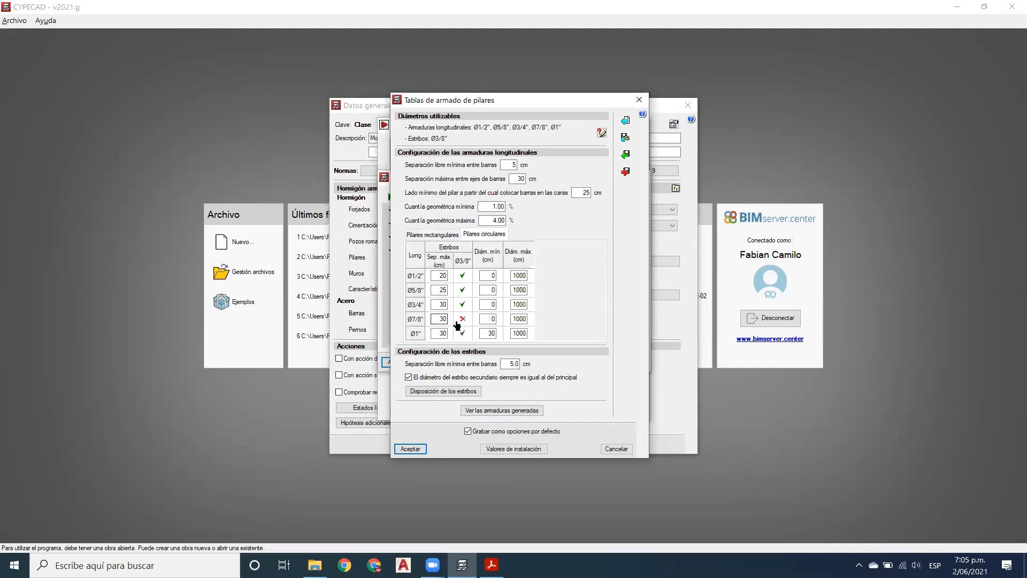
click(438, 235)
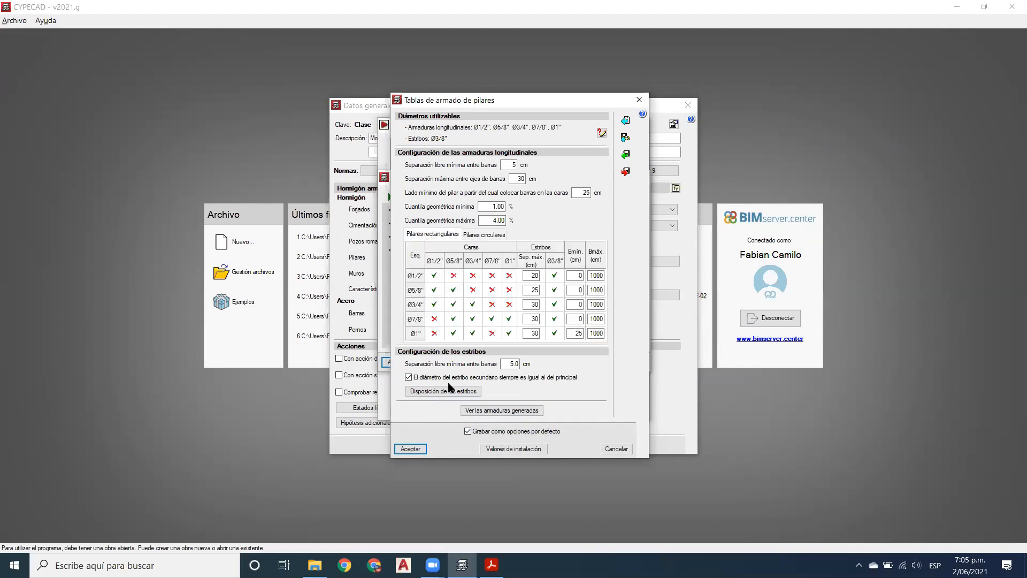
Step: Enable the Ø3/8" stirrup for Ø7/8" longitudinal bars in circular columns after trying to accept the column reinforcement tables
click(415, 452)
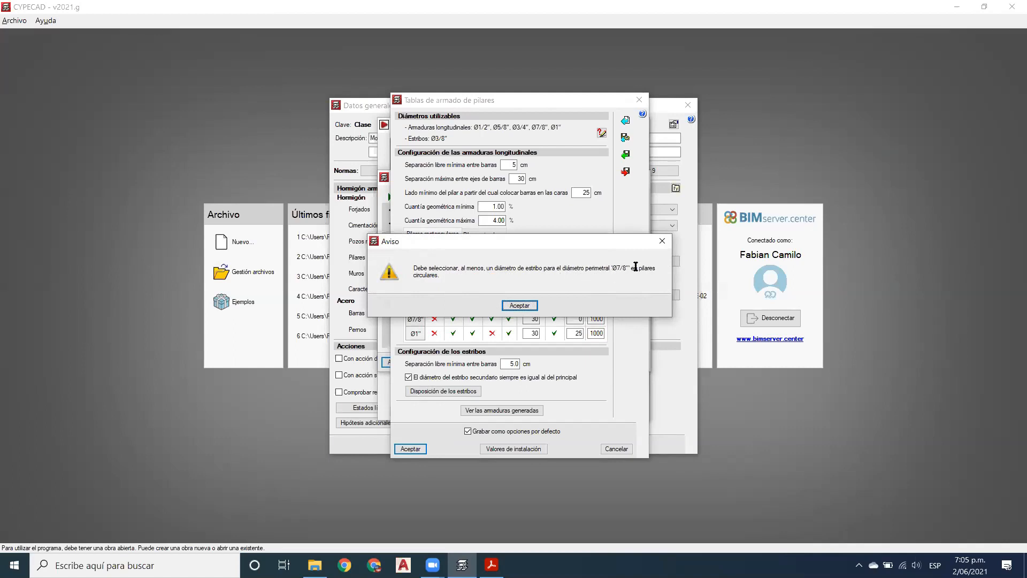
drag(641, 267, 541, 289)
click(519, 305)
click(486, 234)
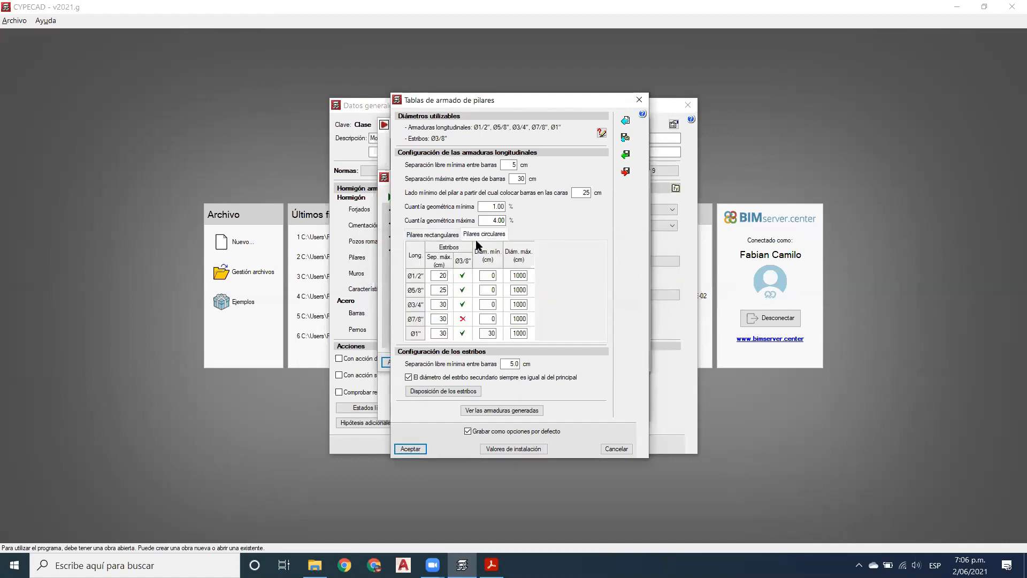
click(464, 320)
Step: Export the column reinforcement tables to a file named Clase 1, without marking the data as initial values for new projects
click(625, 172)
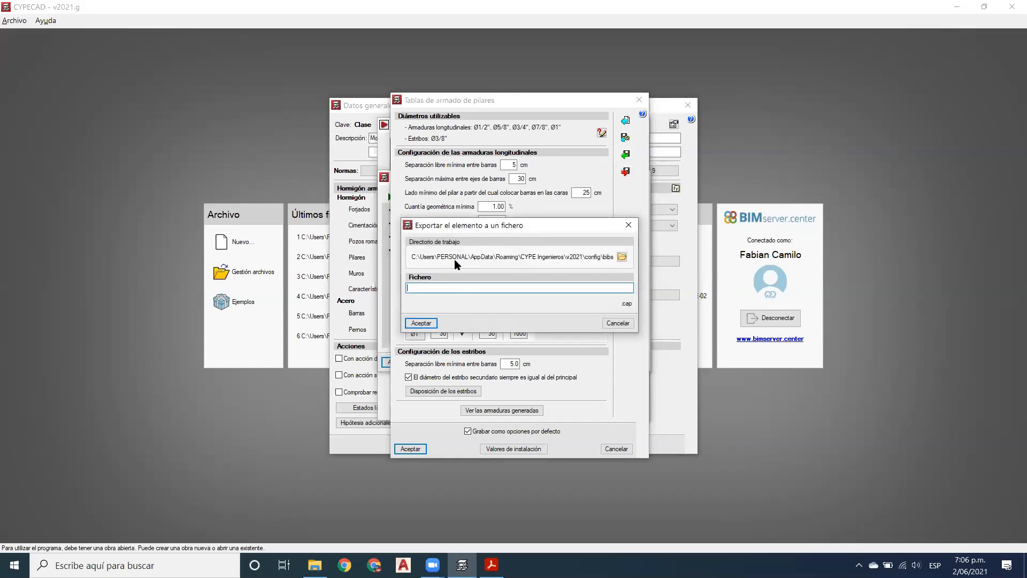
click(622, 257)
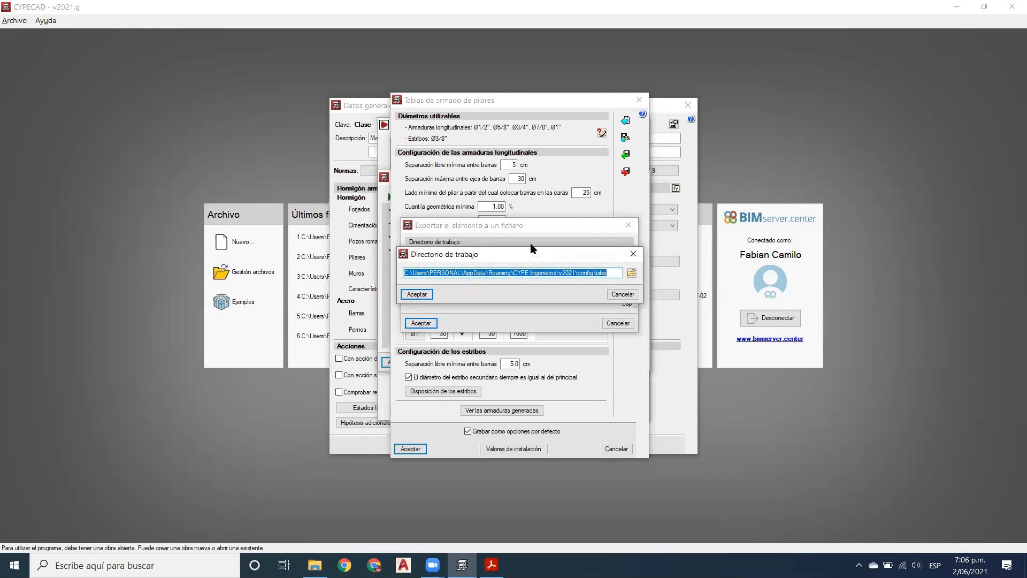
click(634, 254)
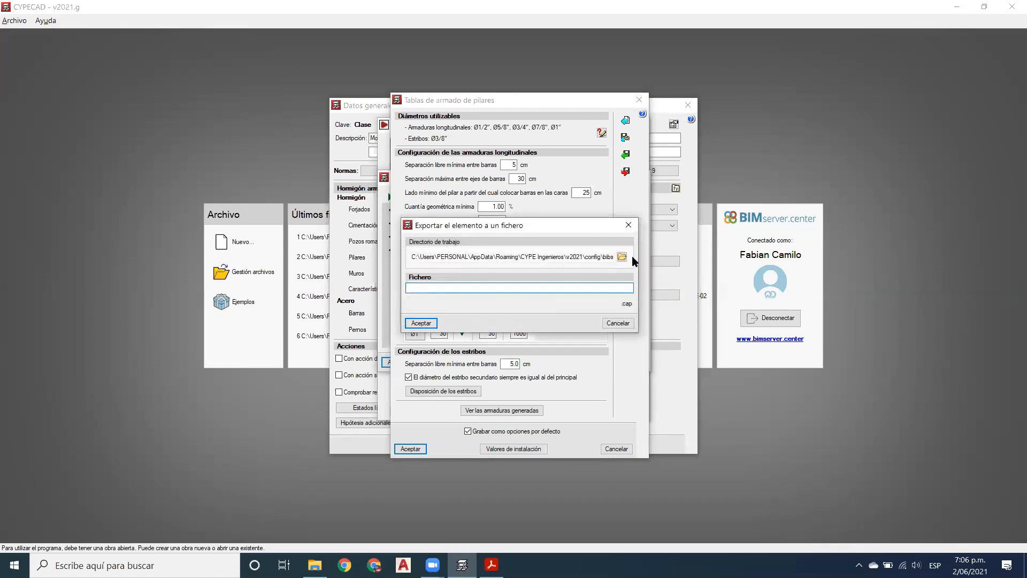
text(Clase 1)
click(428, 322)
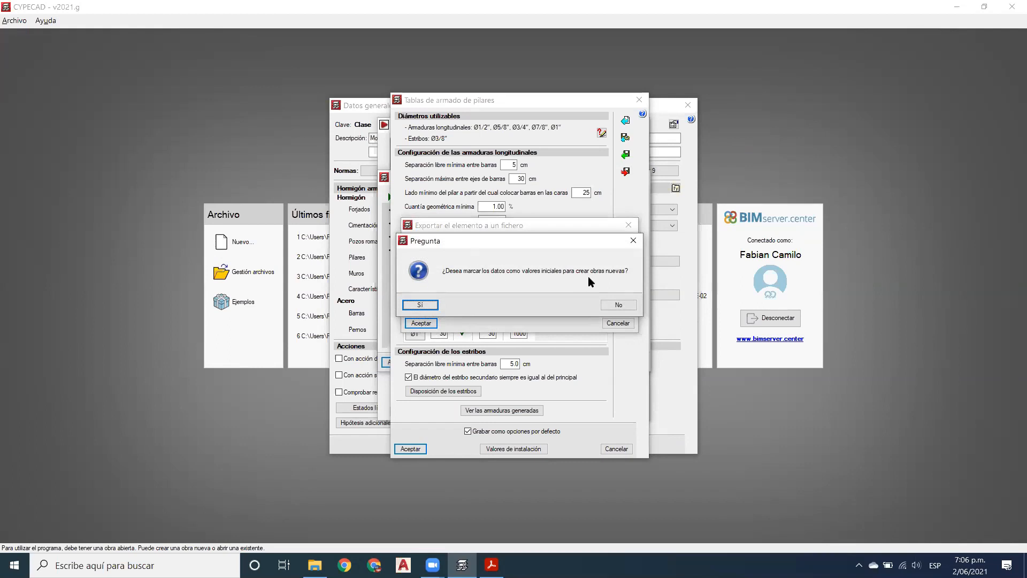
click(618, 305)
click(543, 302)
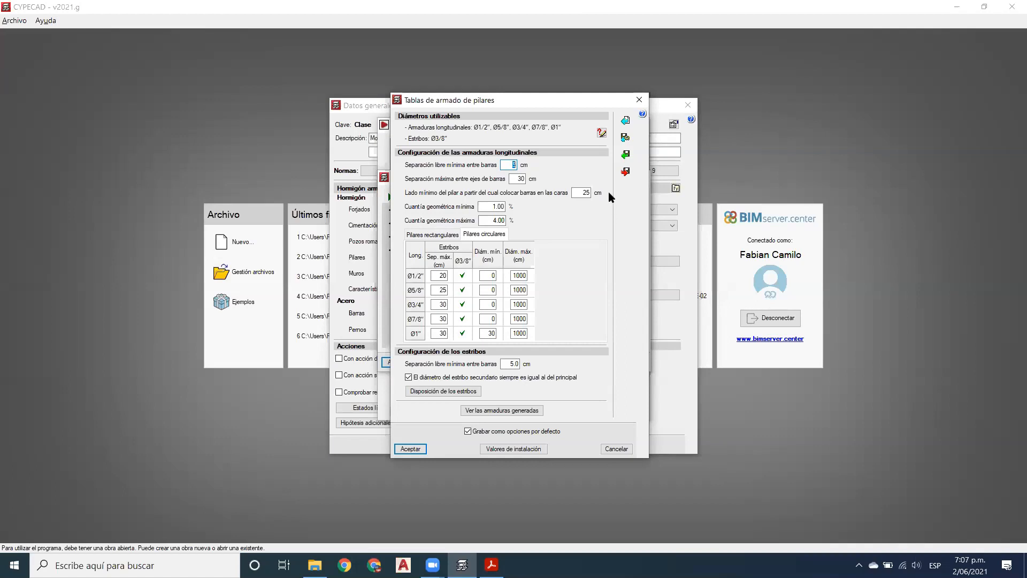
Step: Import the Clase 1 file into the column reinforcement tables and accept the tables
click(627, 155)
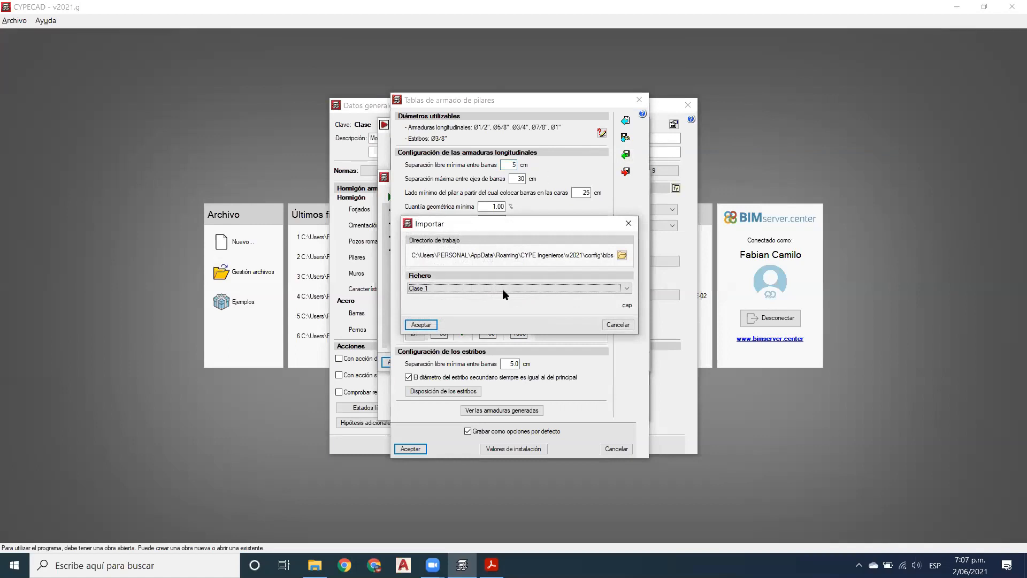
click(570, 288)
click(566, 299)
click(421, 324)
click(419, 305)
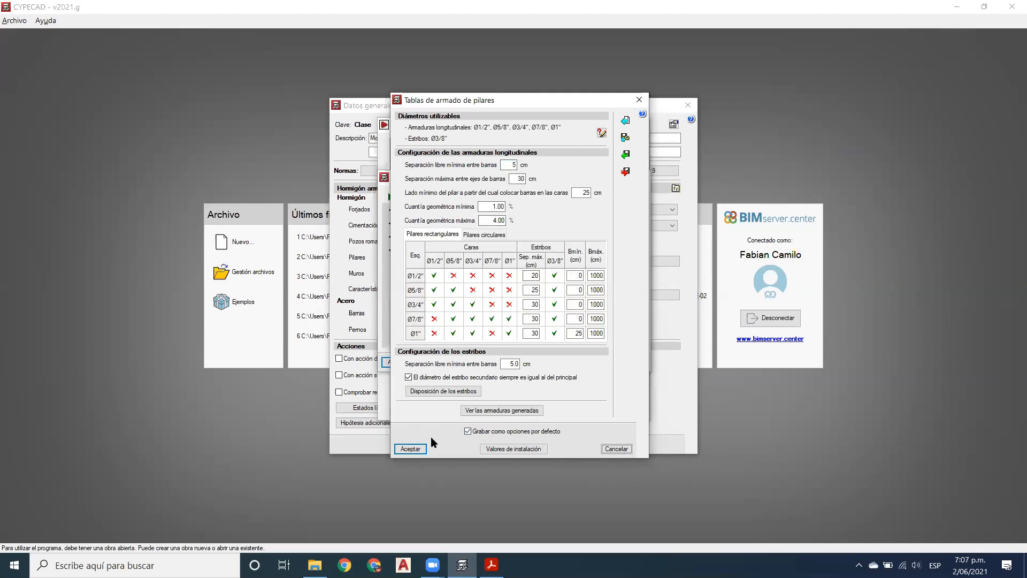
click(412, 450)
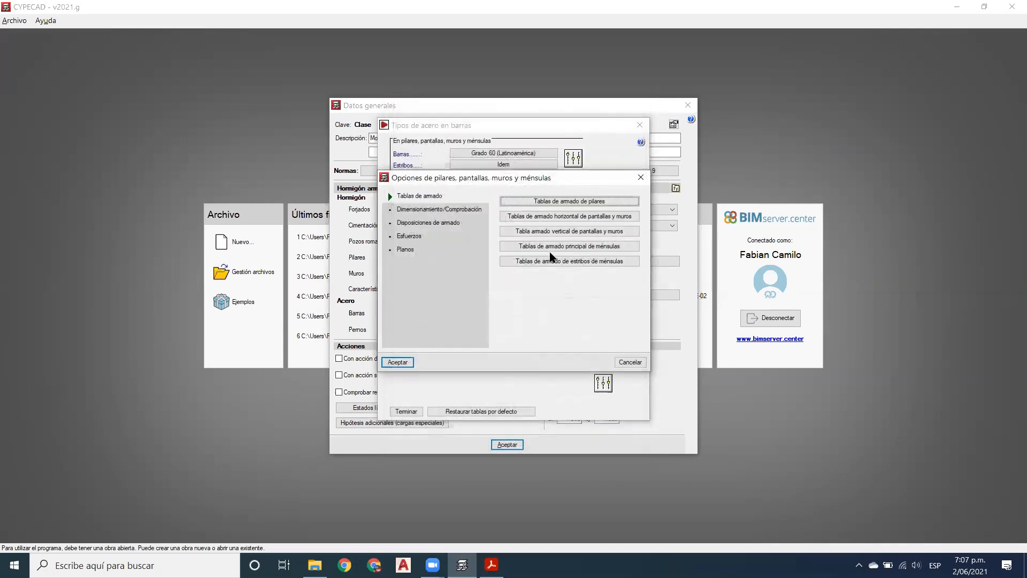
Step: Review the horizontal reinforcement tables for shear walls and walls, and the predefined table choices for the main reinforcement of corbels
click(583, 219)
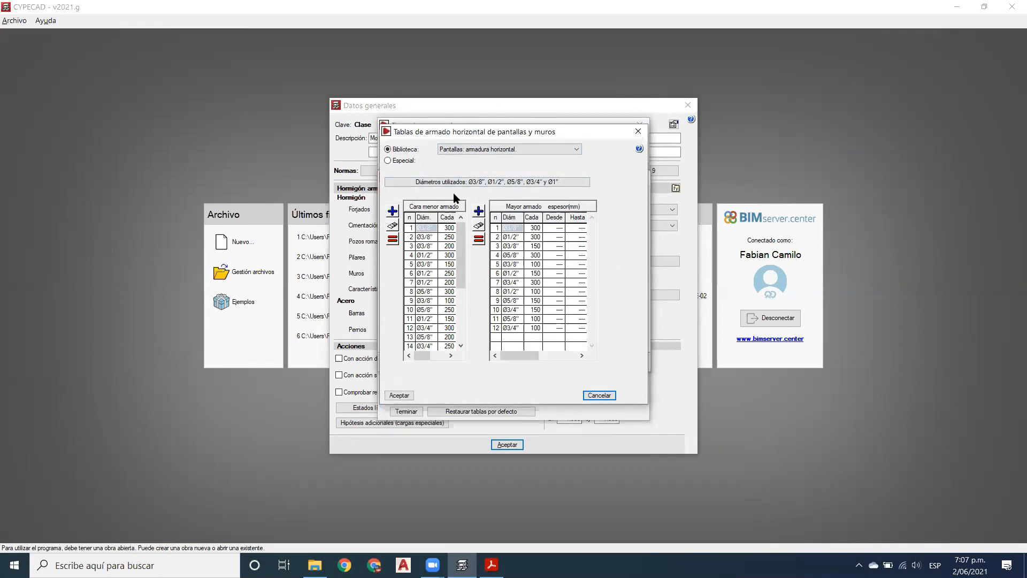
click(637, 131)
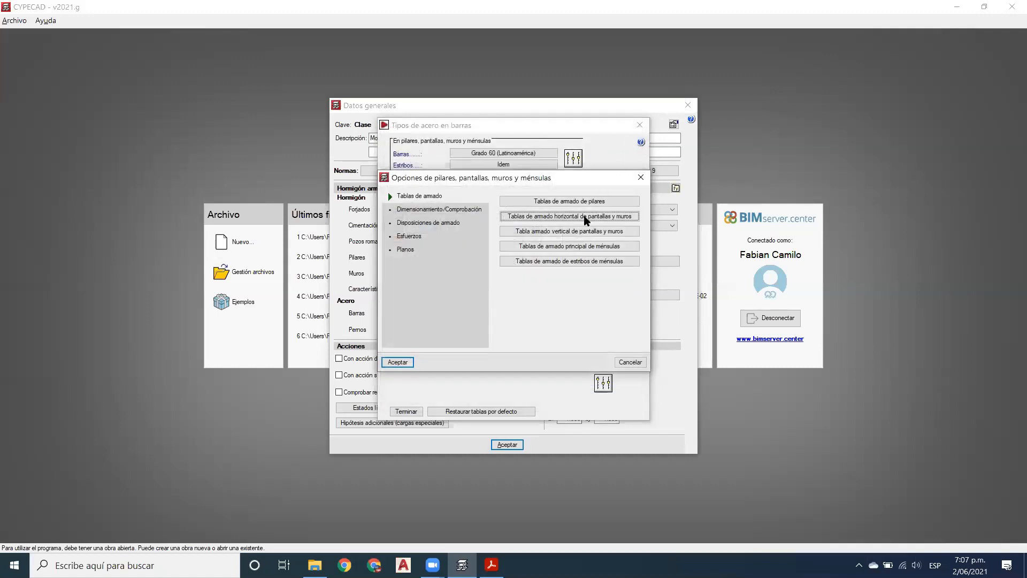
click(594, 247)
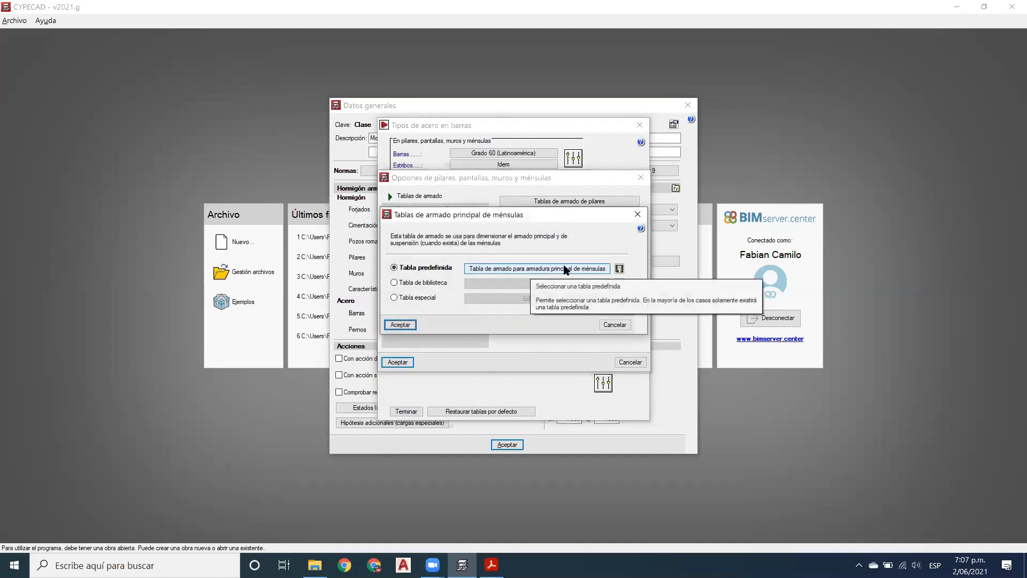
click(524, 269)
click(522, 270)
click(523, 270)
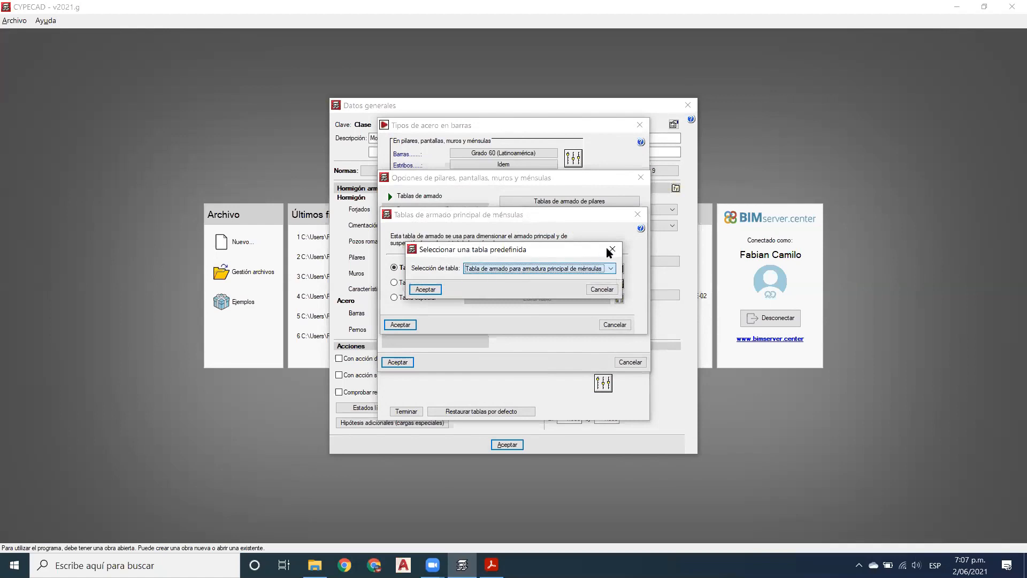
click(613, 249)
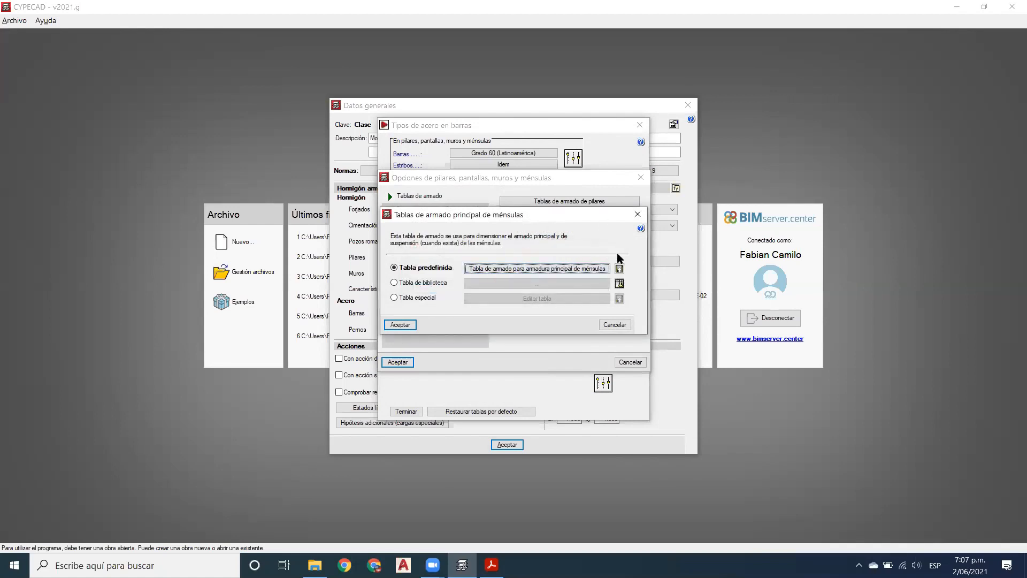
click(417, 283)
click(509, 302)
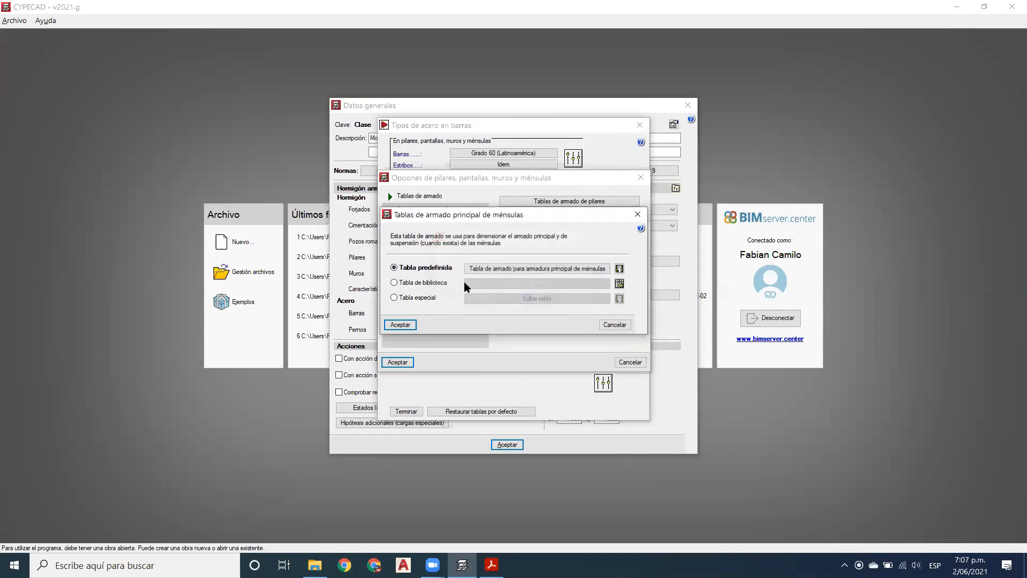
Step: Examine the diameters, bar counts and width limits in the special table for main corbel reinforcement, and leave without saving changes
click(394, 297)
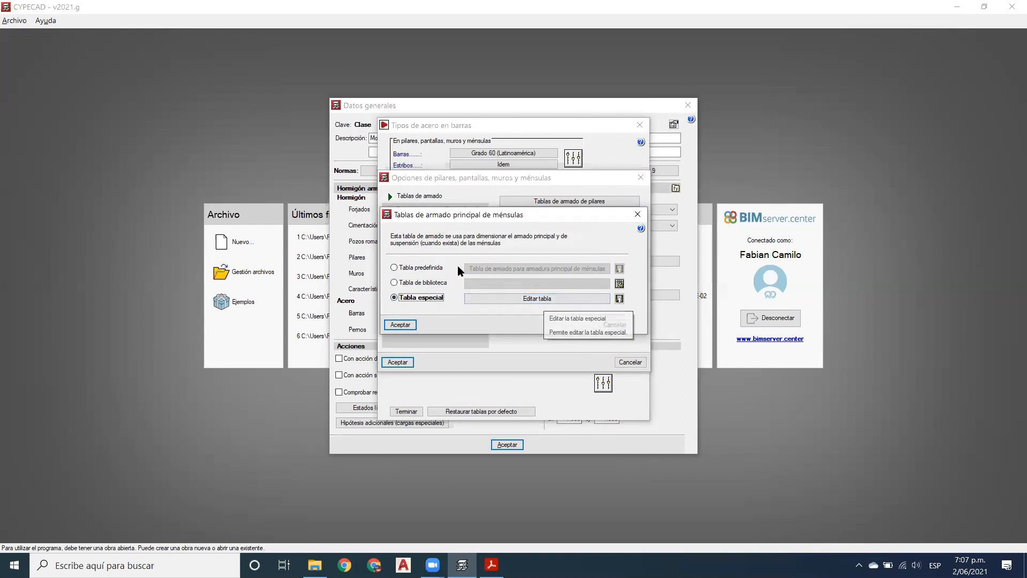
click(544, 301)
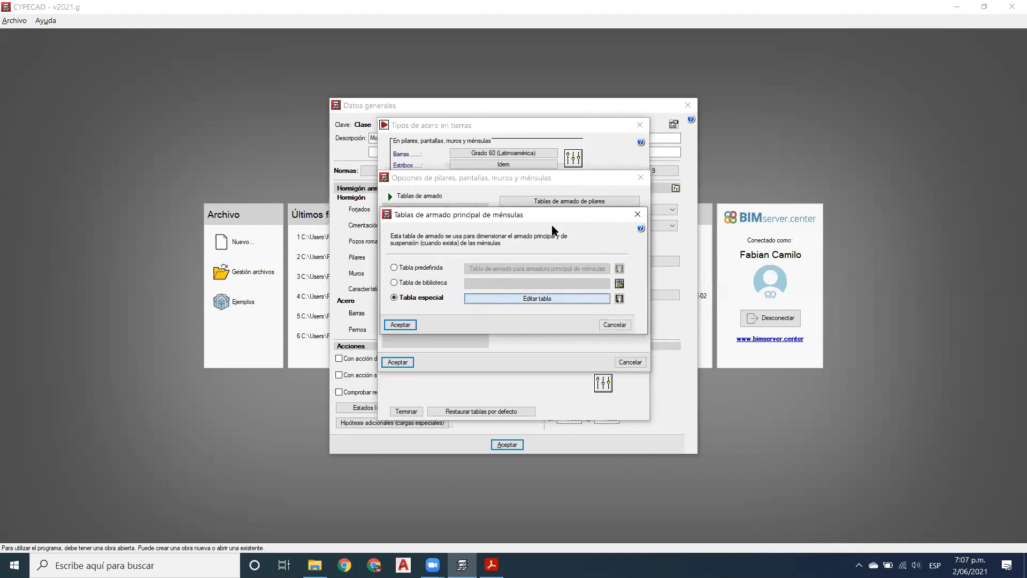
click(534, 301)
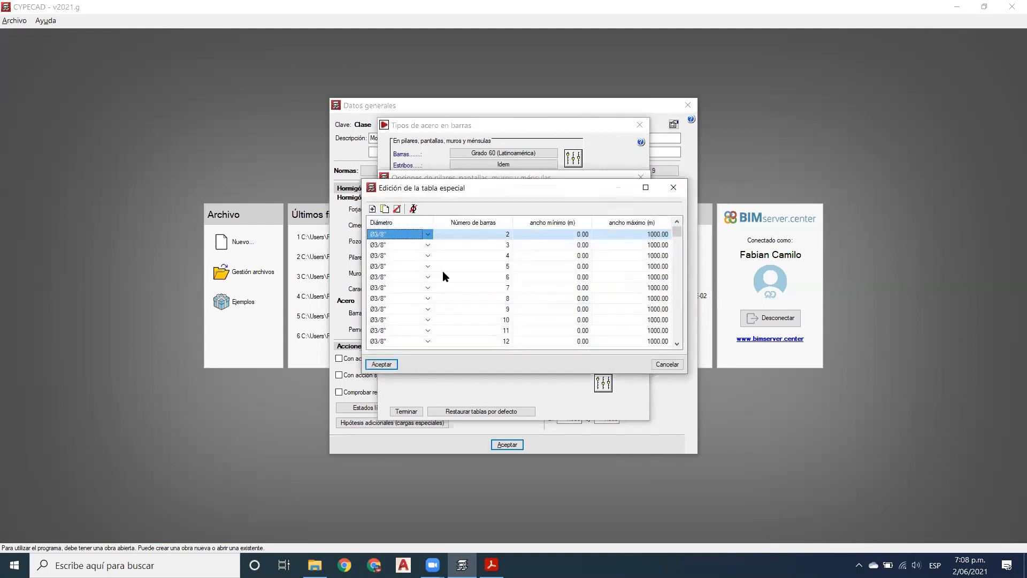
scroll(538, 269, down, 10)
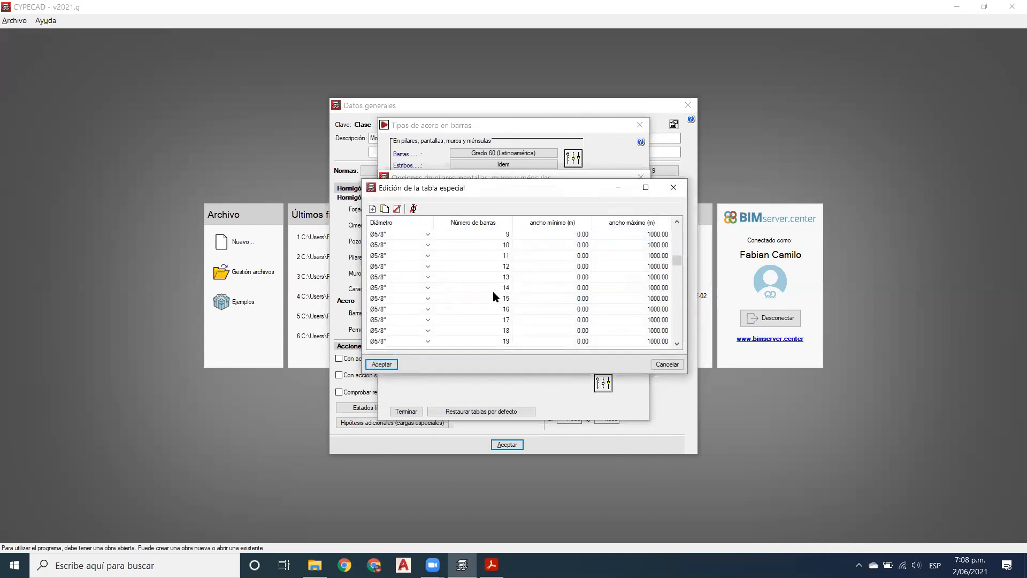
scroll(493, 290, up, 11)
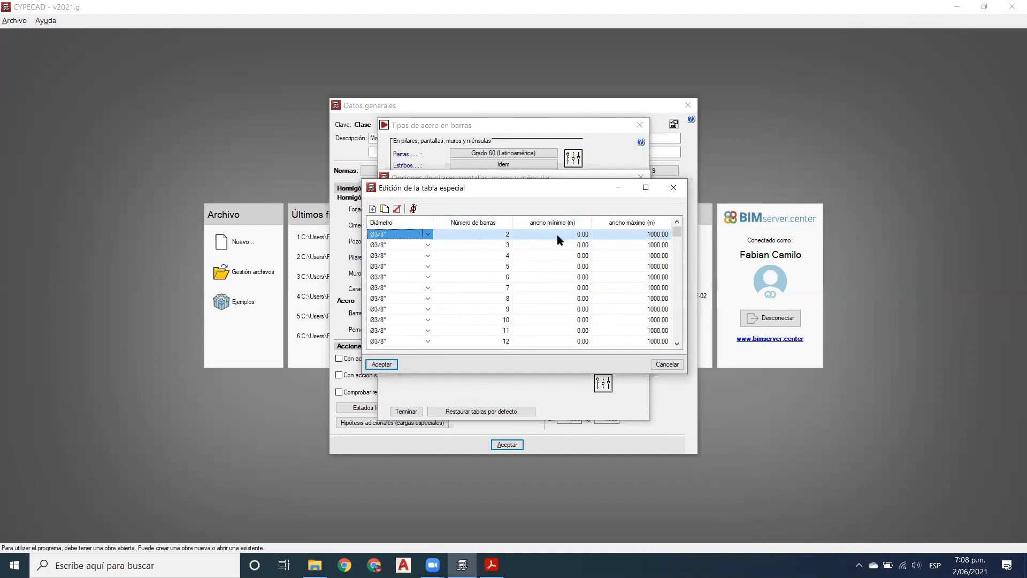
scroll(624, 257, down, 15)
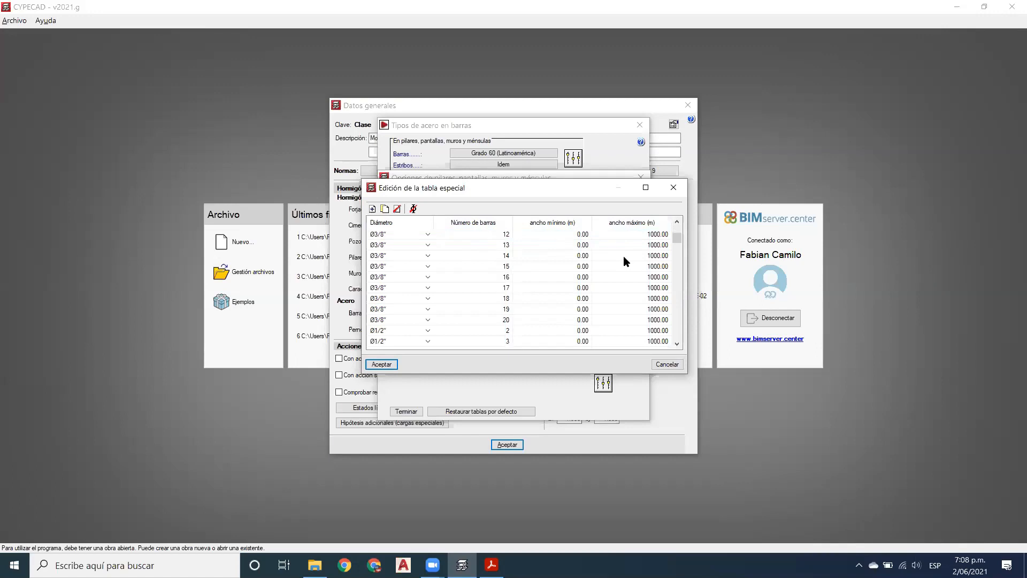
scroll(623, 228, up, 5)
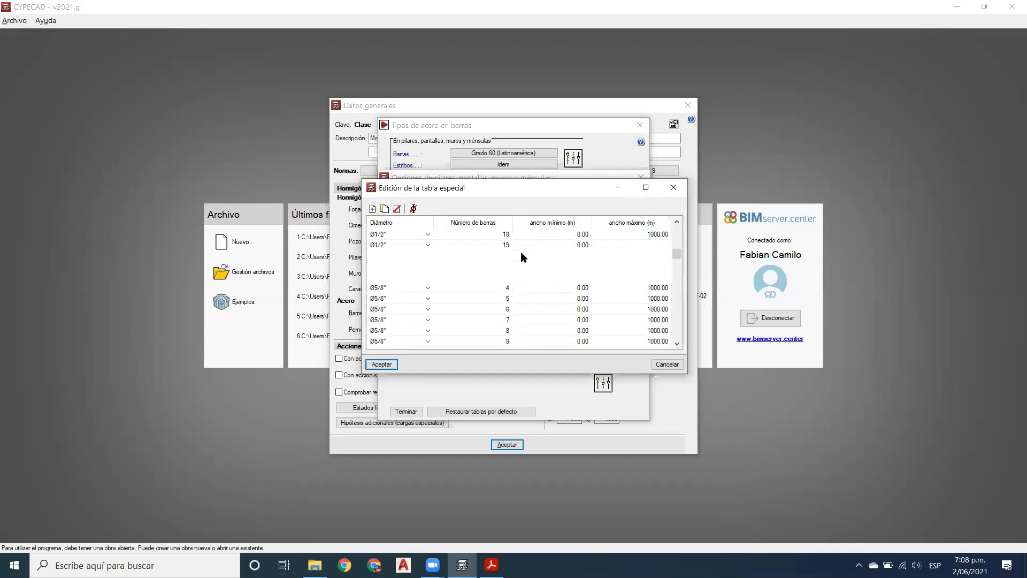
click(442, 234)
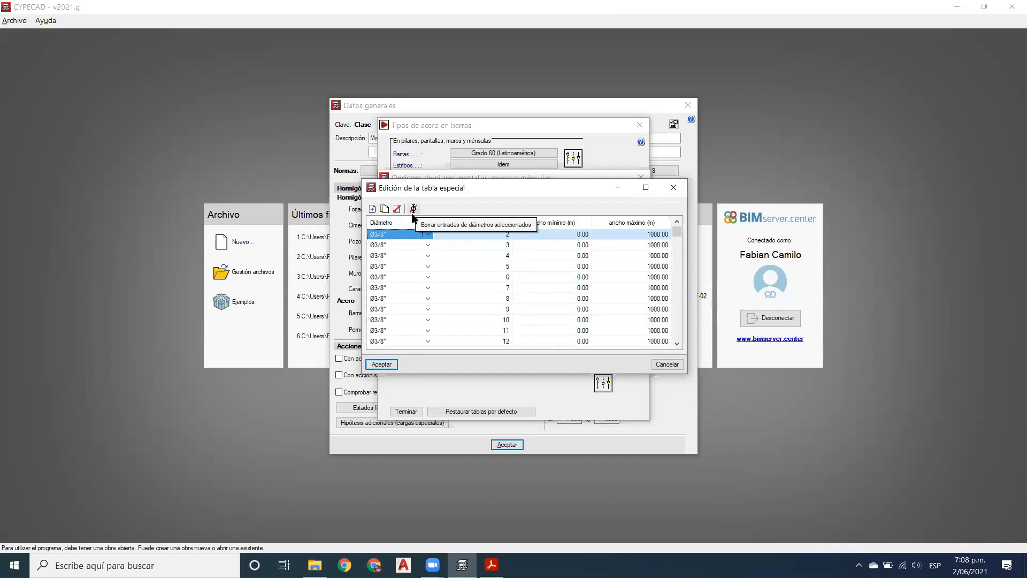
scroll(419, 273, down, 10)
scroll(418, 276, down, 8)
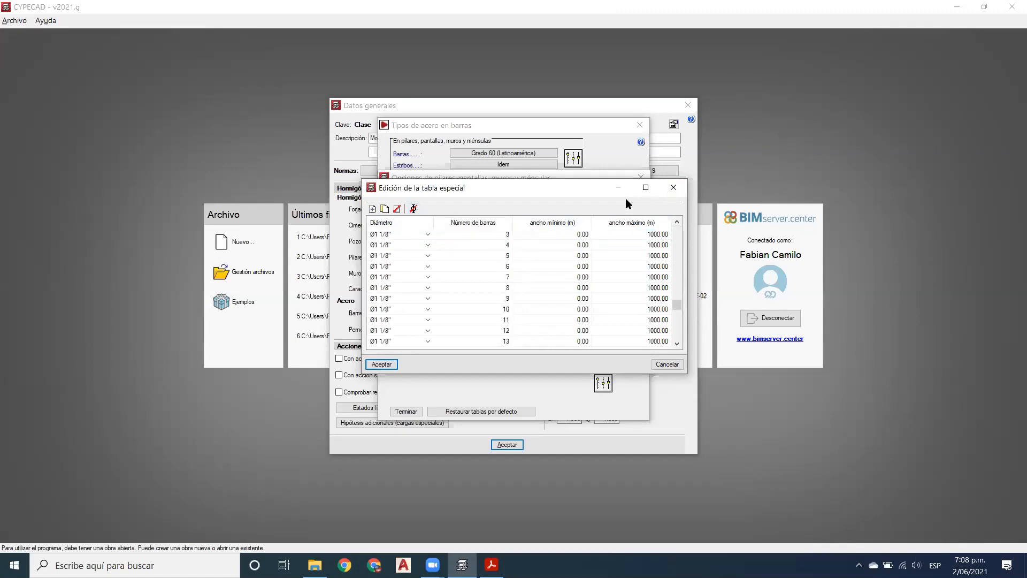
click(677, 189)
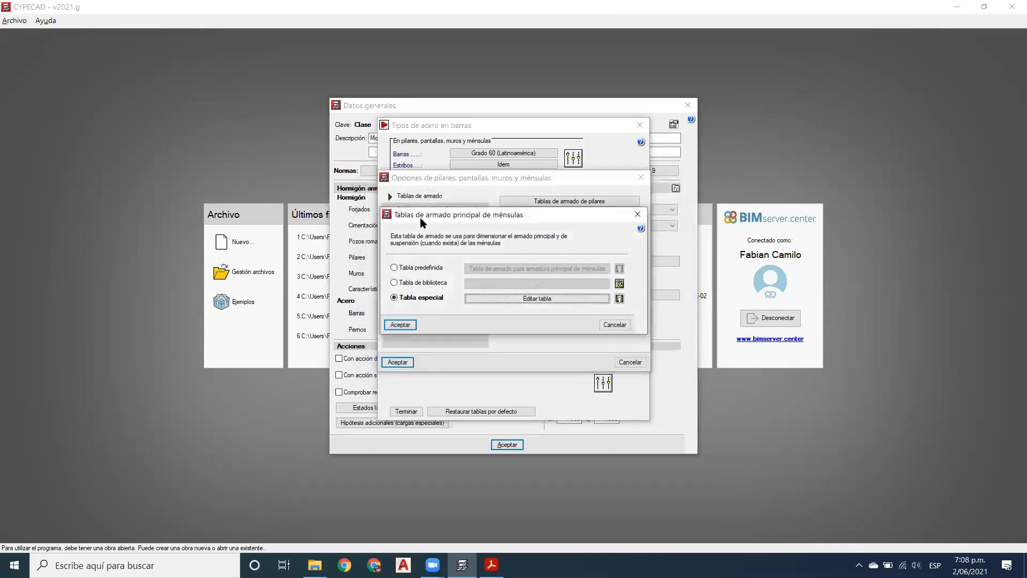
click(413, 266)
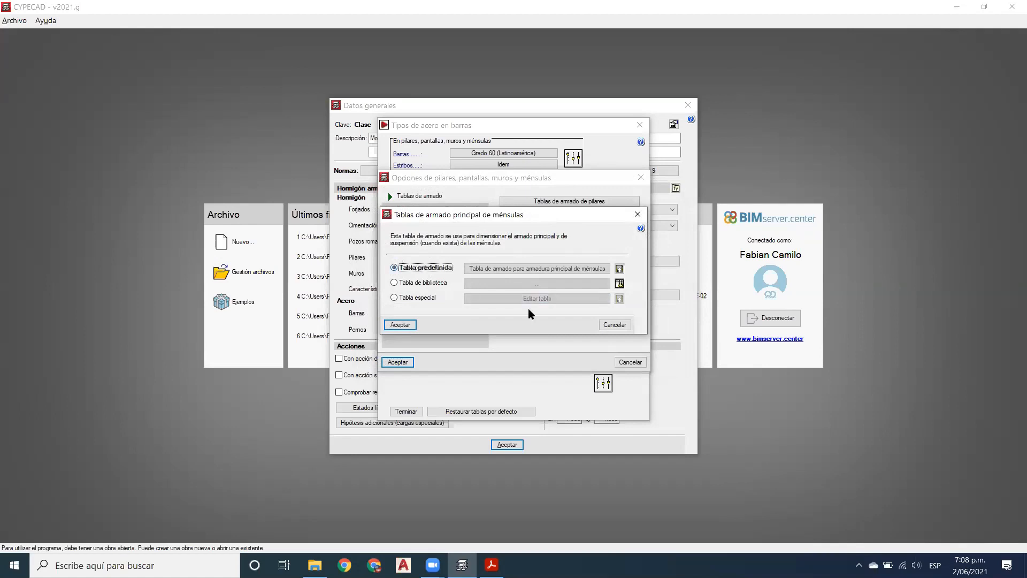
click(613, 326)
Step: Check the corbel stirrup reinforcement tables and open the anchorage length reduction options for columns under Dimensionamiento/Comprobación
click(517, 261)
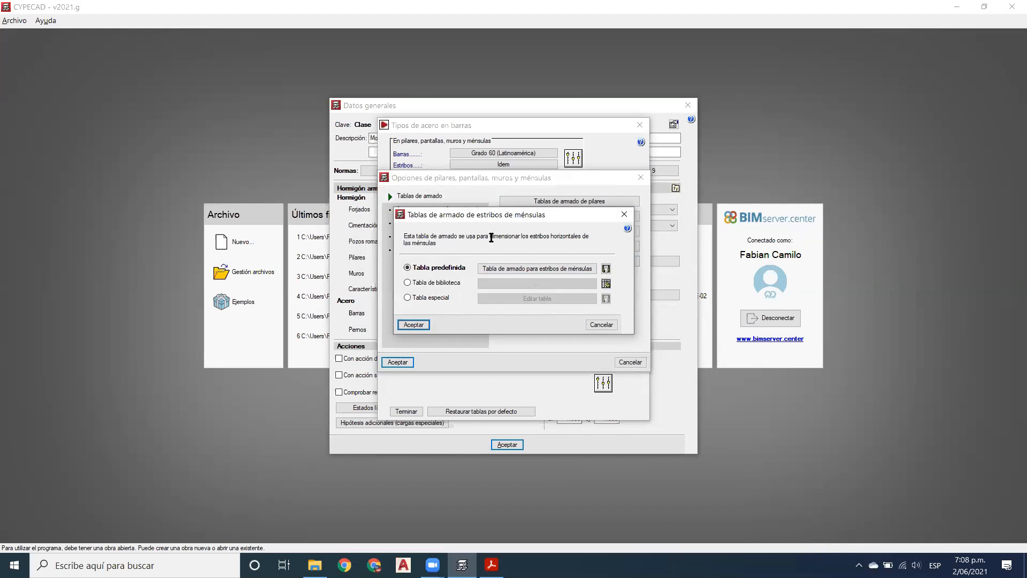
click(655, 201)
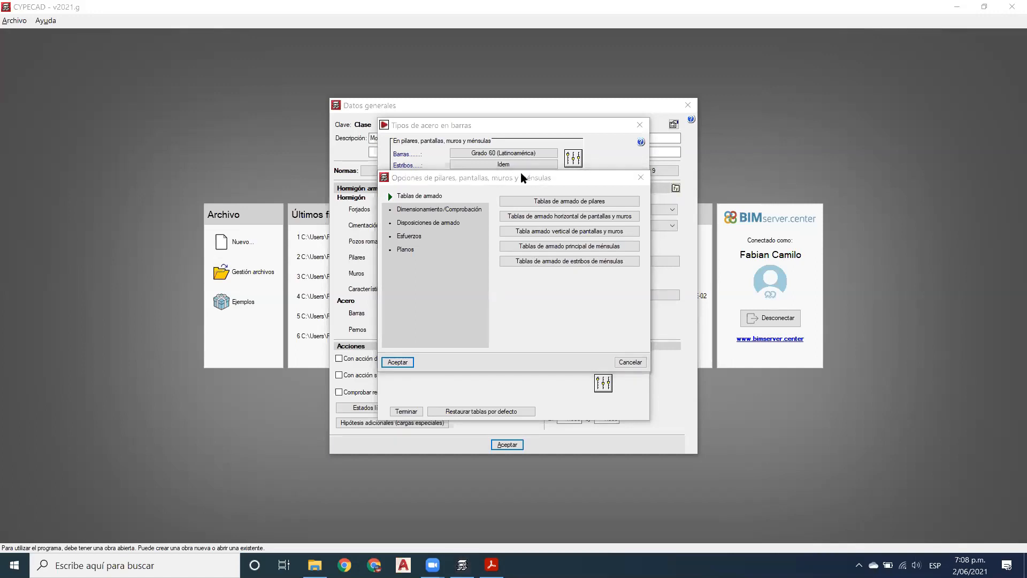
click(438, 210)
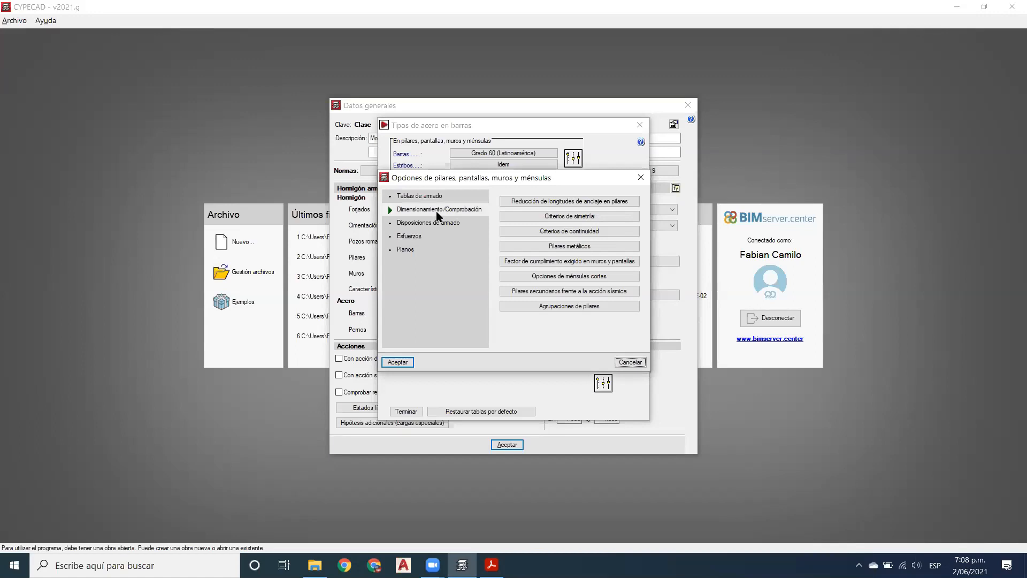
click(543, 203)
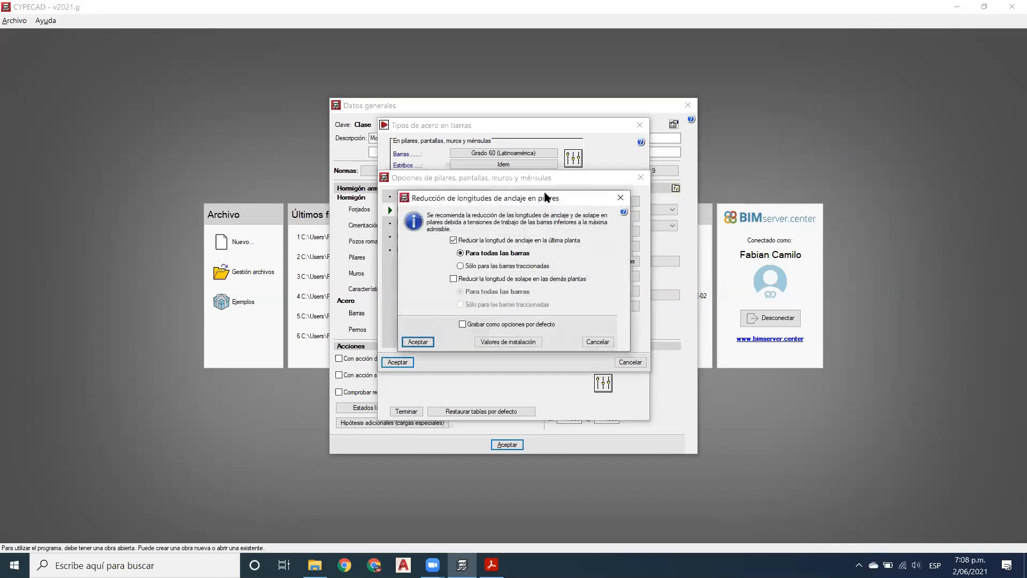
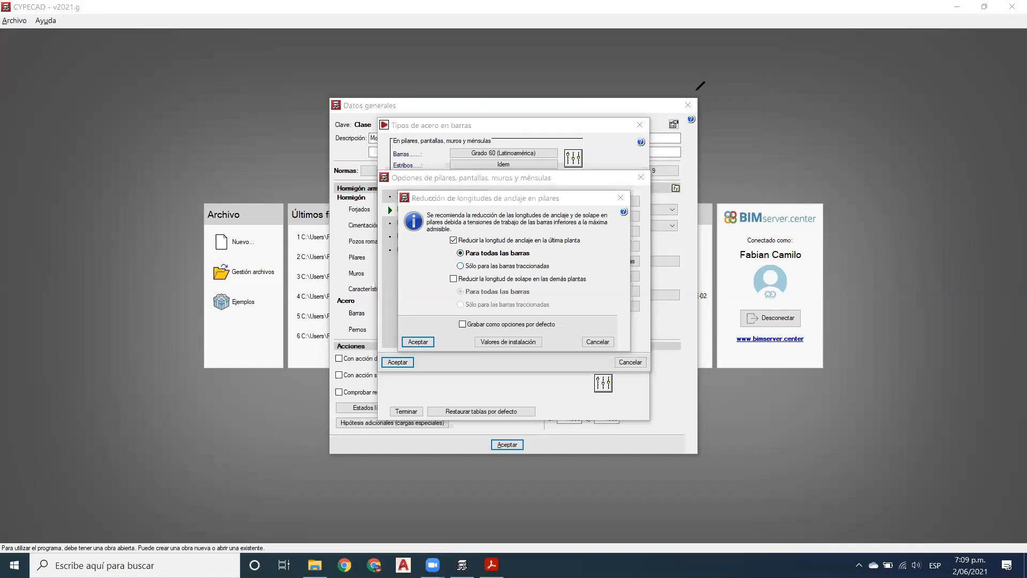
drag(703, 54, 945, 50)
drag(714, 113, 962, 113)
drag(802, 112, 806, 261)
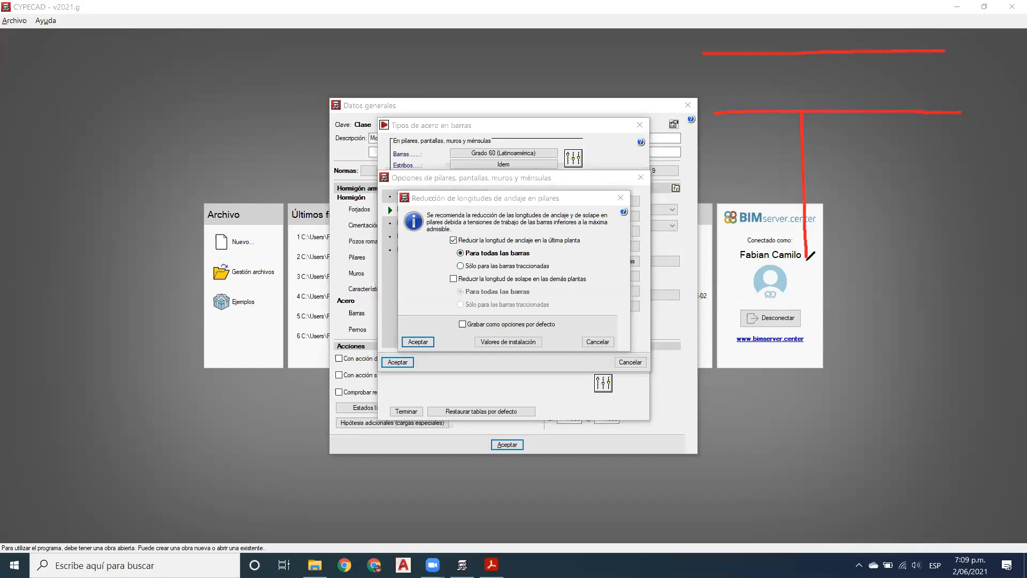
drag(895, 112, 895, 211)
mouse_move(981, 41)
mouse_down()
mouse_move(972, 106)
mouse_move(1007, 74)
mouse_move(999, 83)
mouse_up()
drag(1015, 74, 1016, 82)
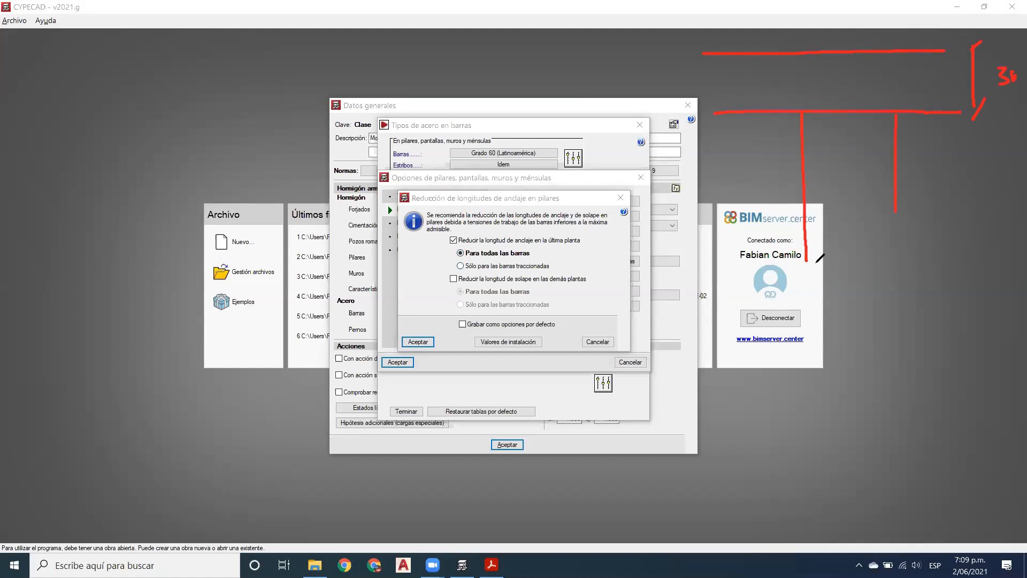
mouse_move(816, 263)
mouse_down()
mouse_move(816, 61)
mouse_move(885, 59)
mouse_move(883, 201)
mouse_up()
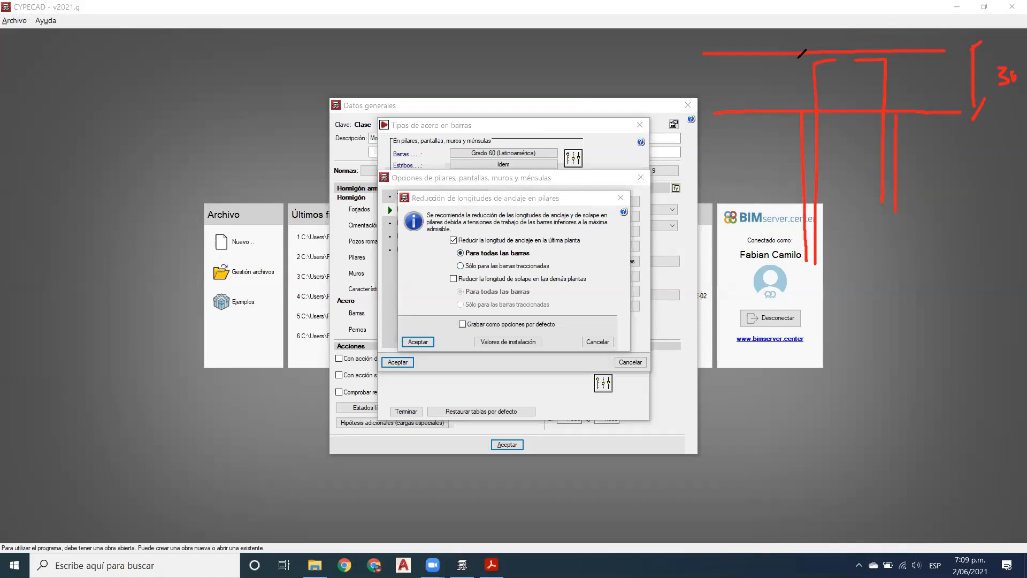
mouse_move(796, 112)
mouse_down()
mouse_move(796, 53)
mouse_move(818, 51)
mouse_move(797, 50)
mouse_move(792, 105)
mouse_move(816, 116)
mouse_up()
click(664, 48)
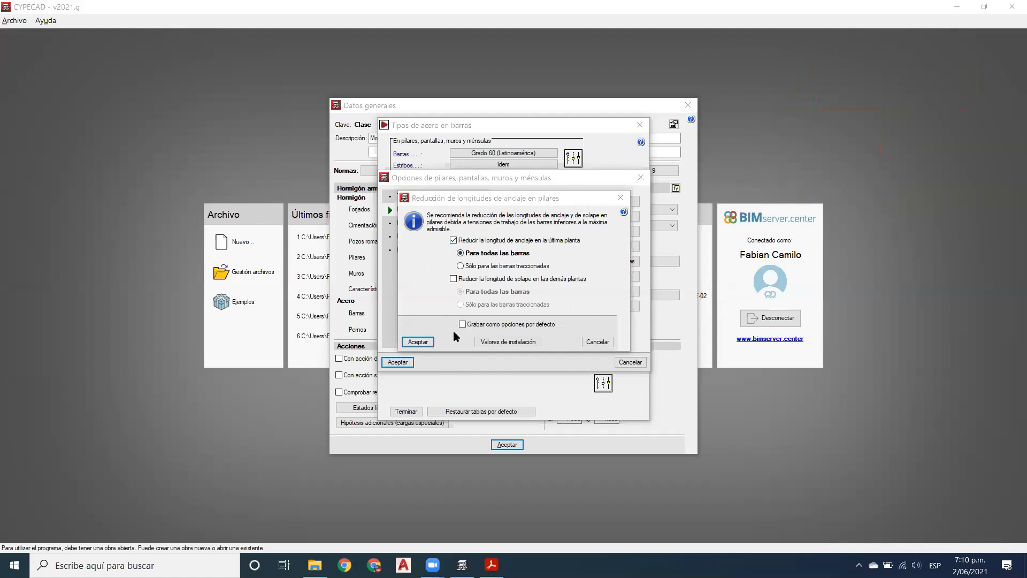
Step: Accept the anchorage length reduction options for columns, and check the symmetry criteria without changing them
click(419, 342)
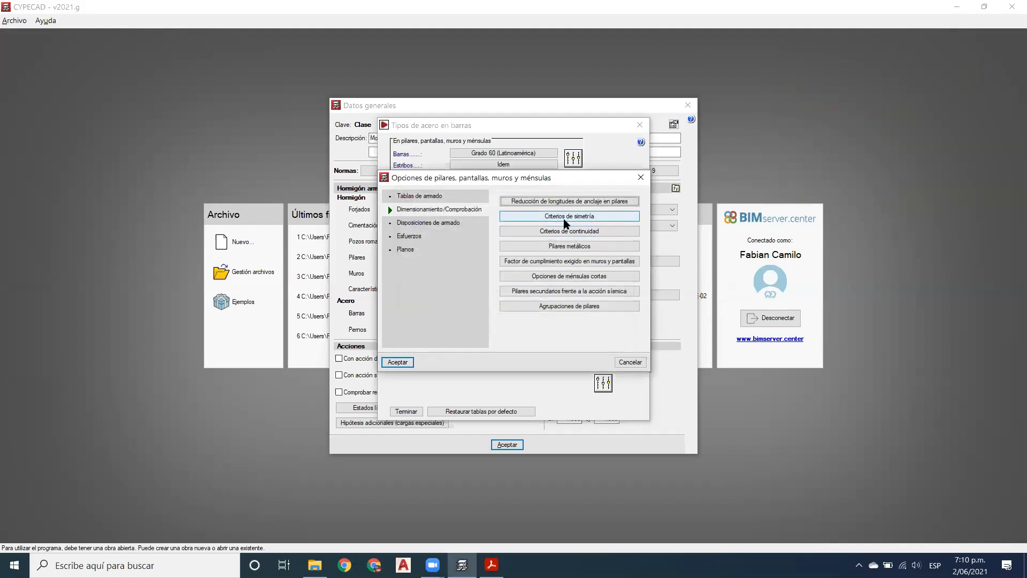
click(566, 221)
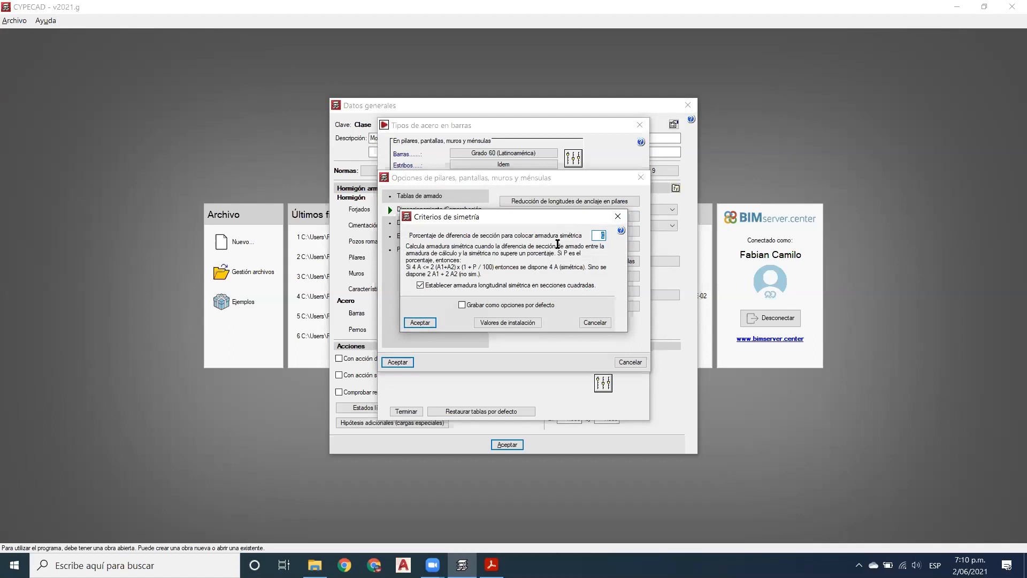
click(627, 216)
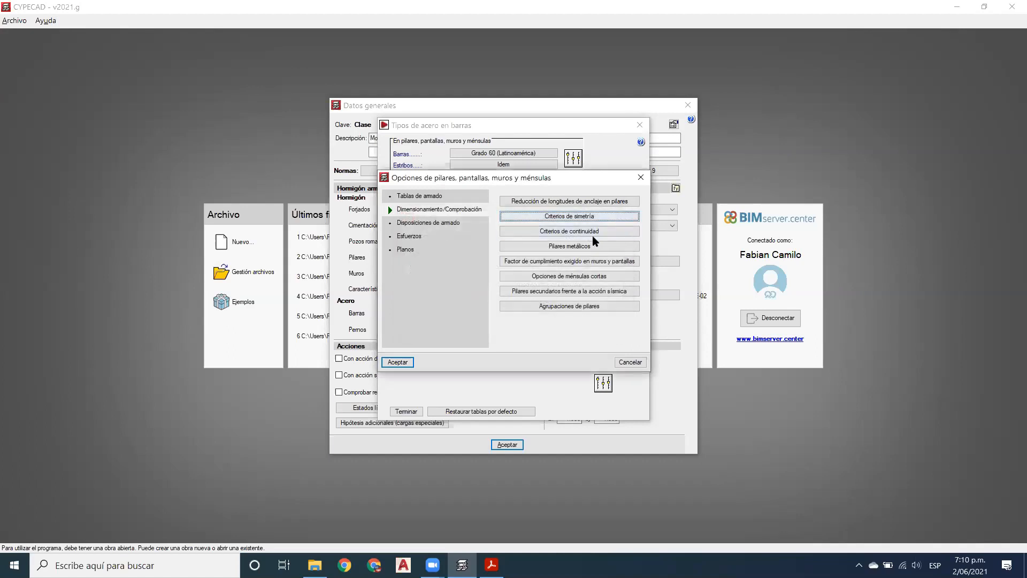
Step: Review the continuity criteria choices for reinforcement area and corner bar diameter between levels, and accept the criteria as set
click(592, 235)
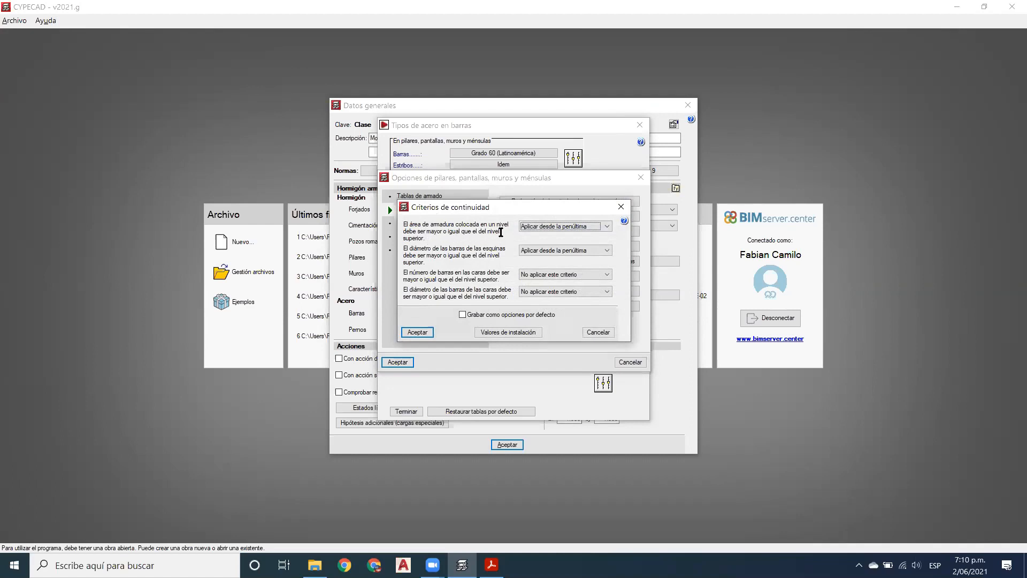
click(609, 226)
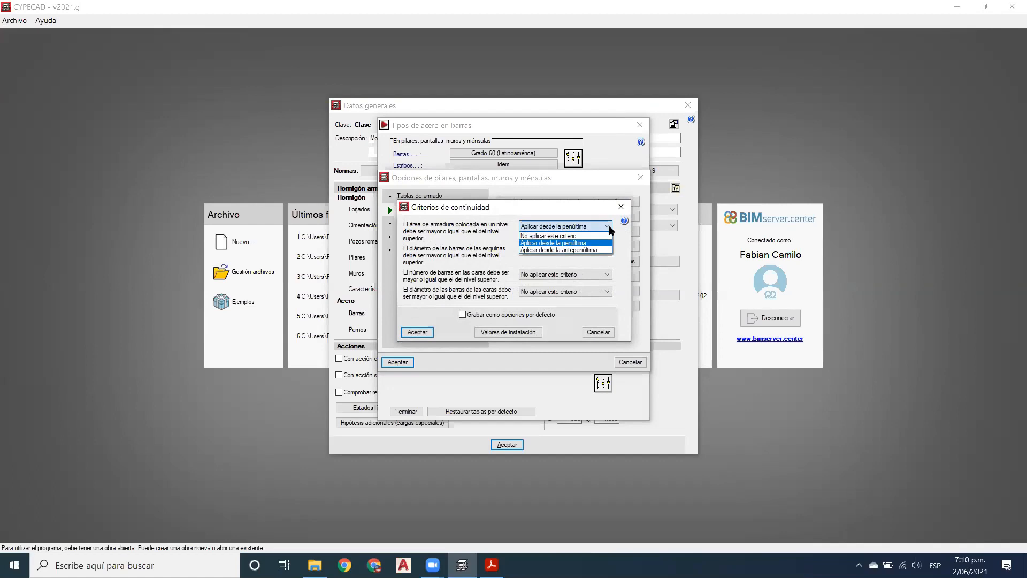
click(610, 227)
click(610, 228)
click(610, 228)
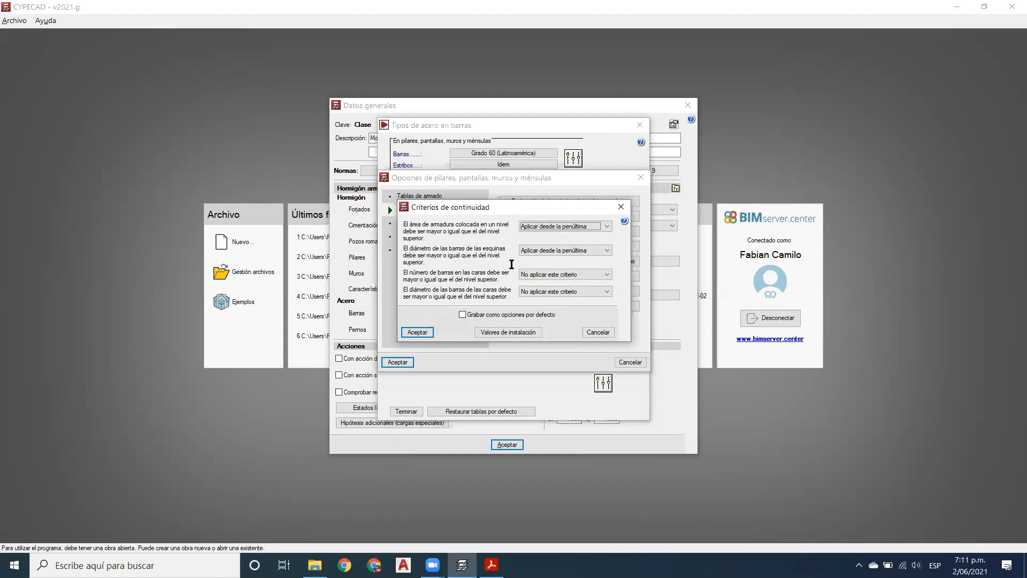
click(602, 251)
click(609, 252)
click(417, 332)
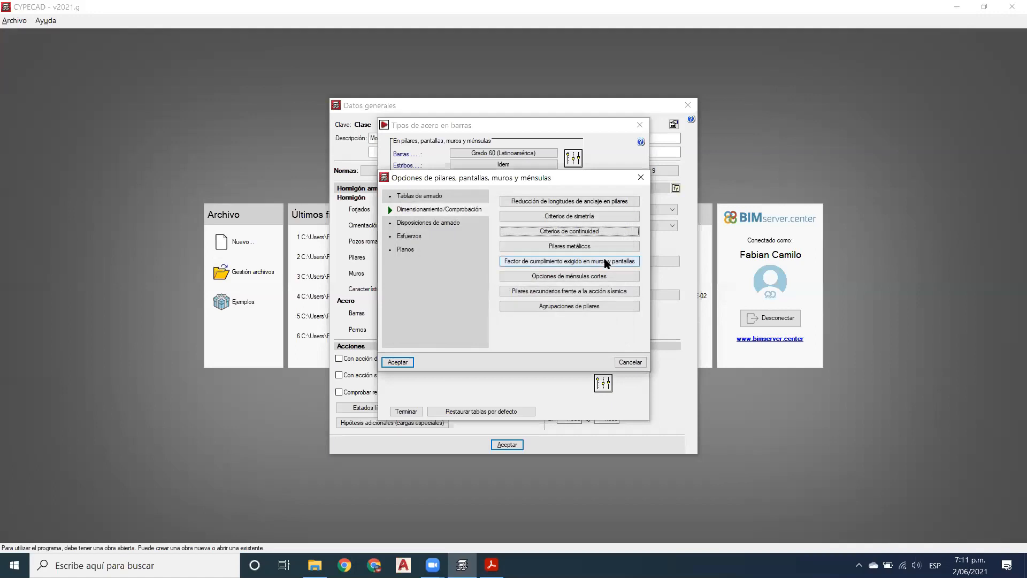
Step: Check the steel column option and the required compliance factor for walls and shear walls, leaving both without changes
click(591, 245)
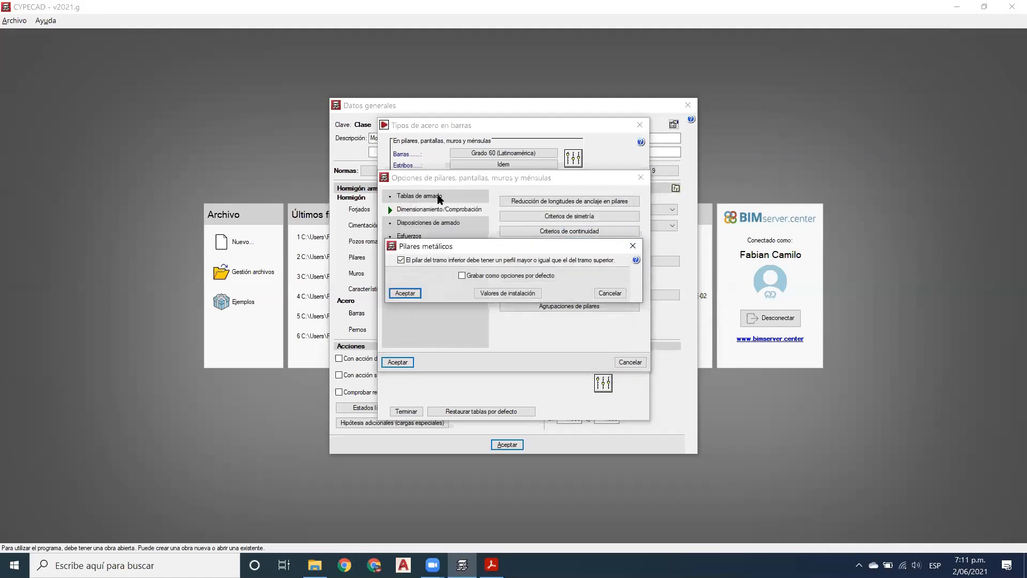
click(630, 247)
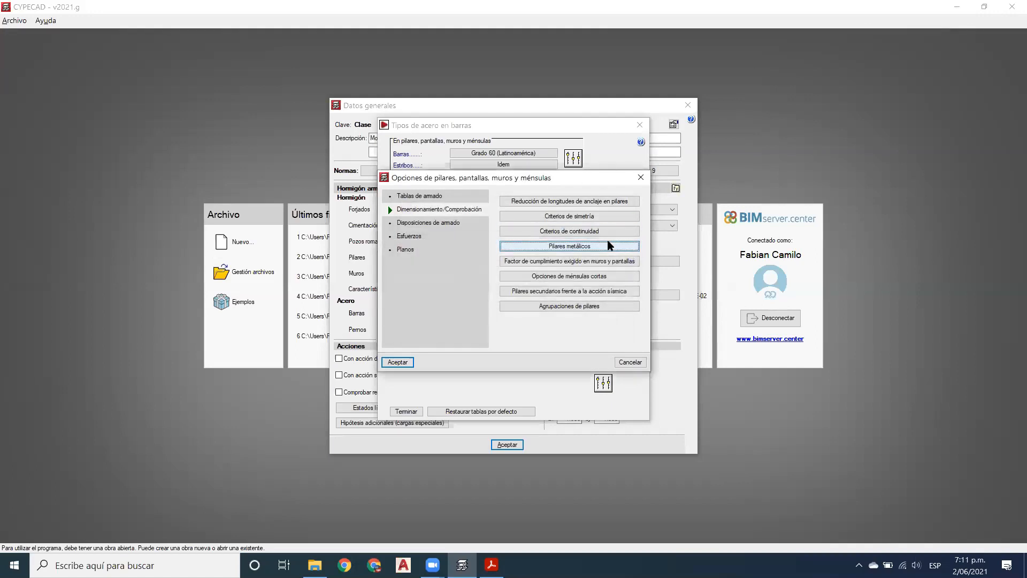
click(574, 263)
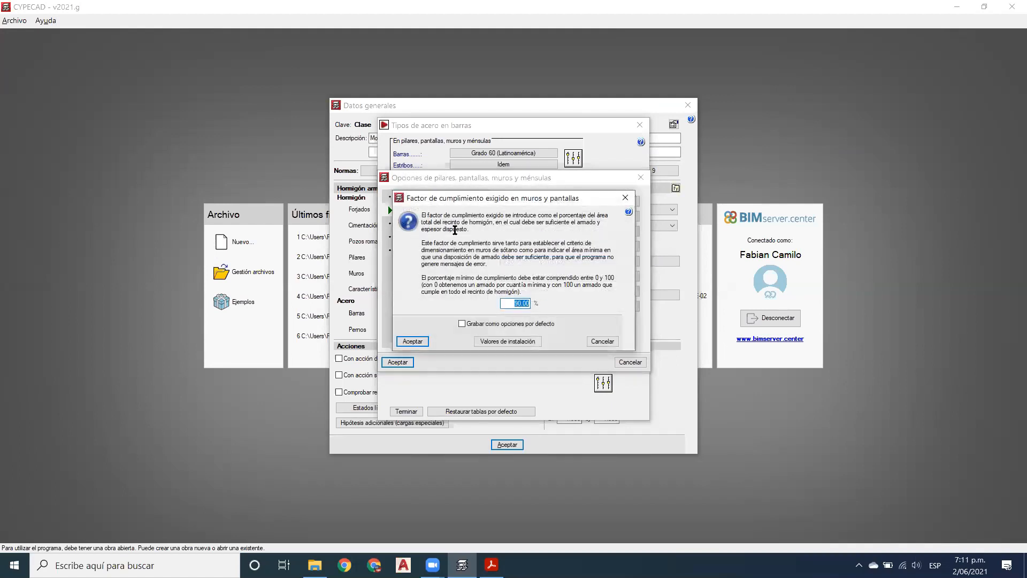
click(624, 199)
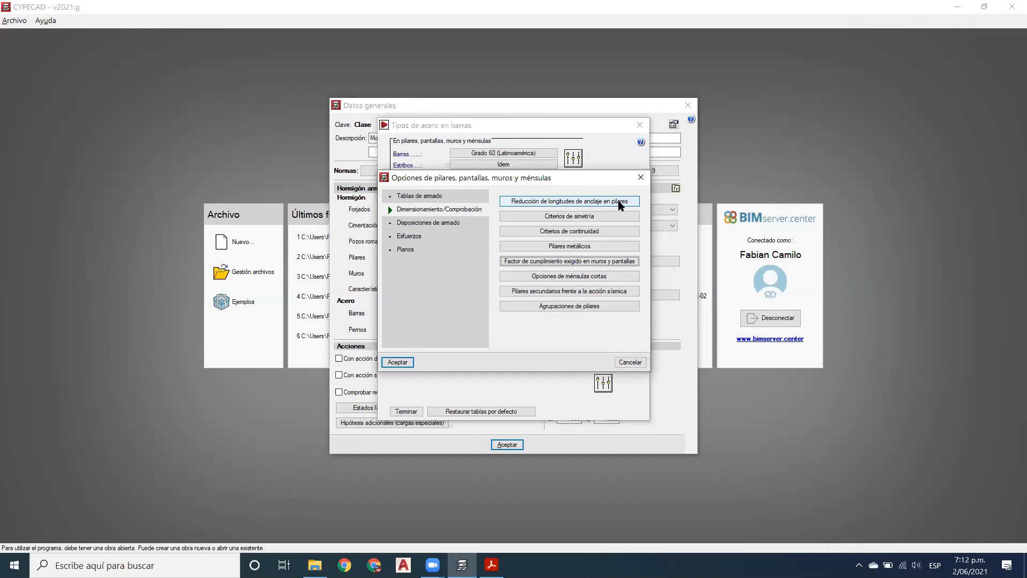
Step: Examine the concreting type choices in the short corbel options, and leave without changing them
click(593, 277)
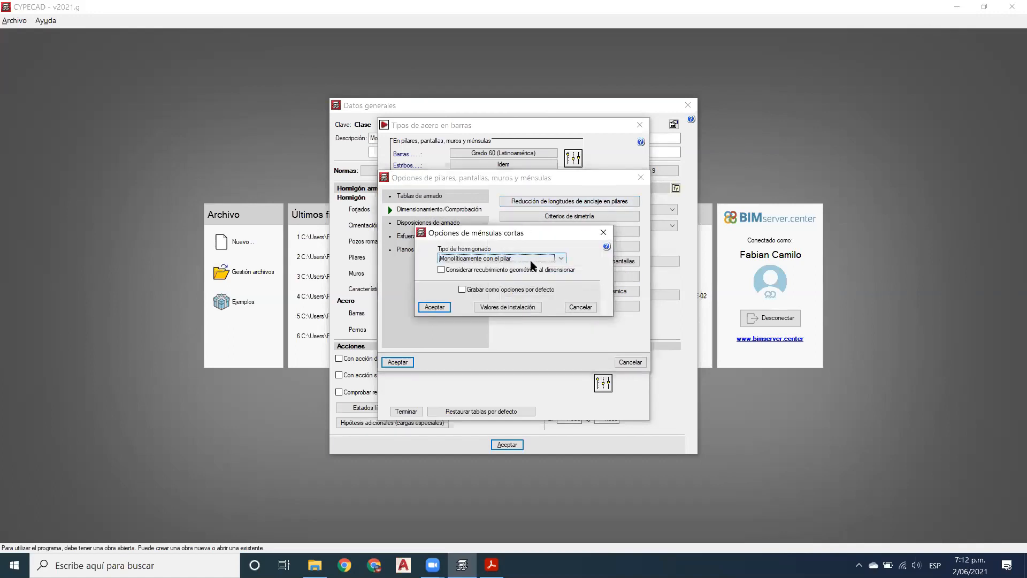
click(556, 258)
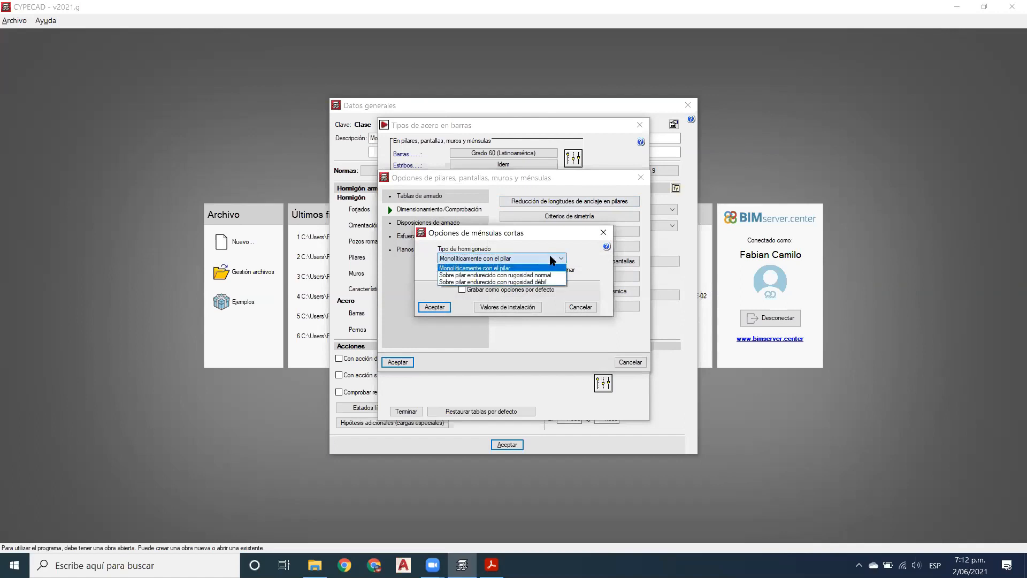
click(558, 259)
click(552, 259)
click(556, 260)
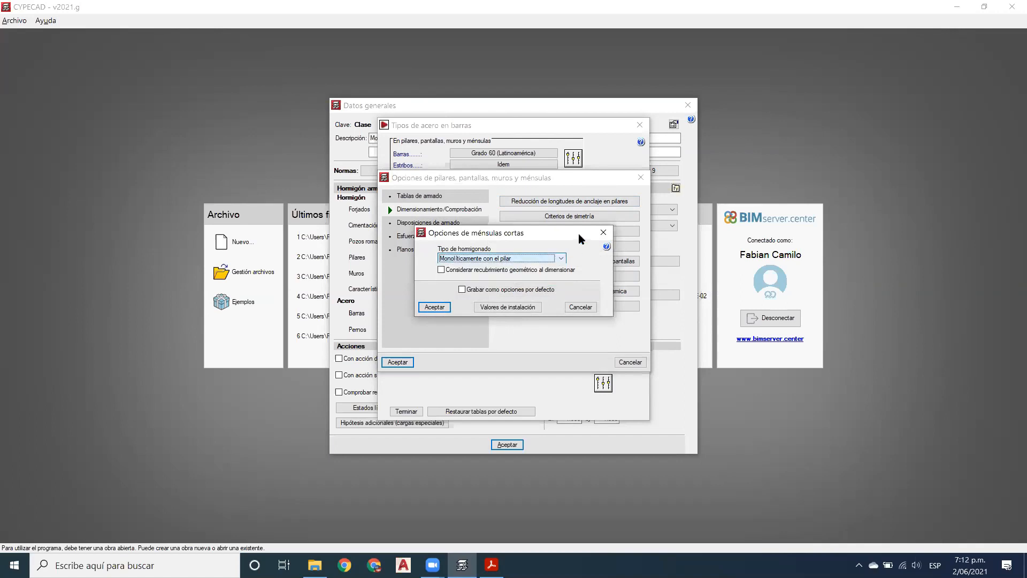
click(556, 259)
click(547, 256)
click(603, 232)
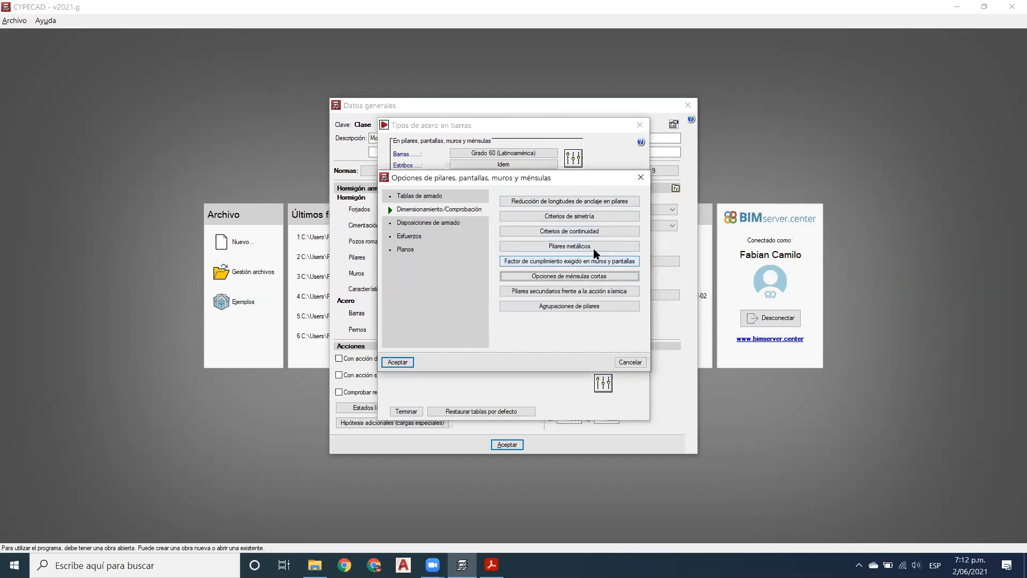
Step: Open the design options for secondary columns under seismic action
click(592, 292)
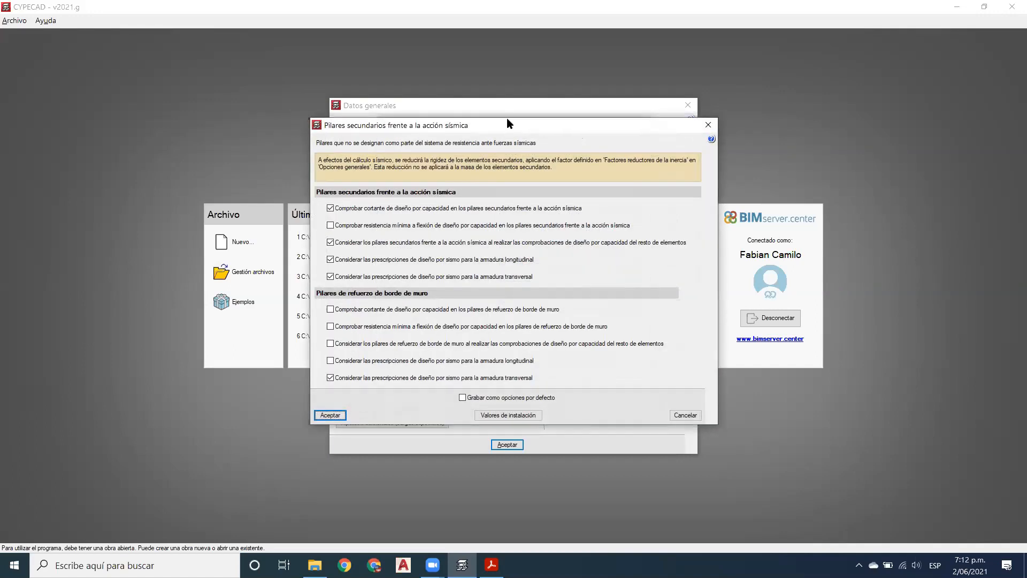
drag(508, 124, 506, 119)
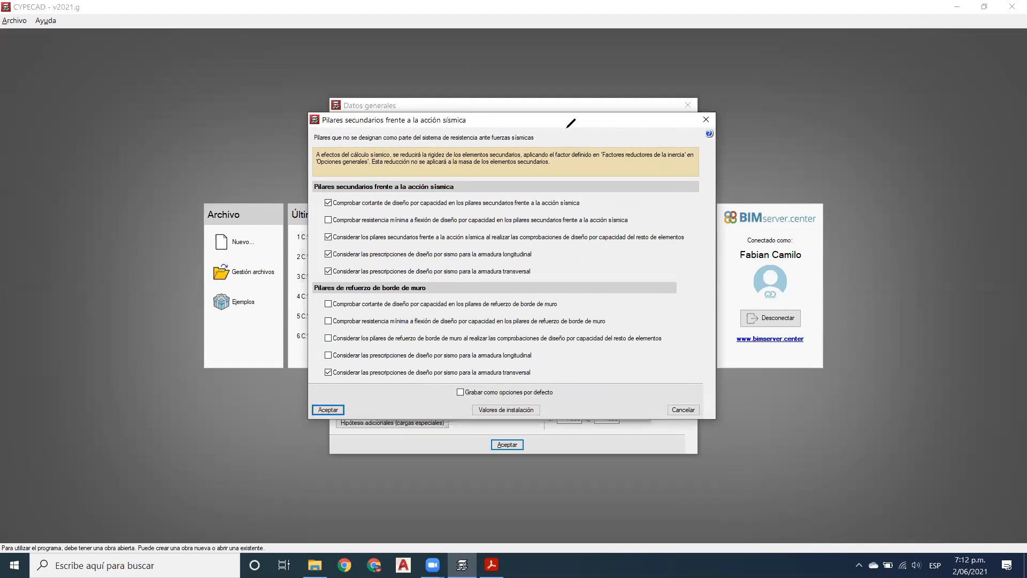
drag(123, 160, 117, 320)
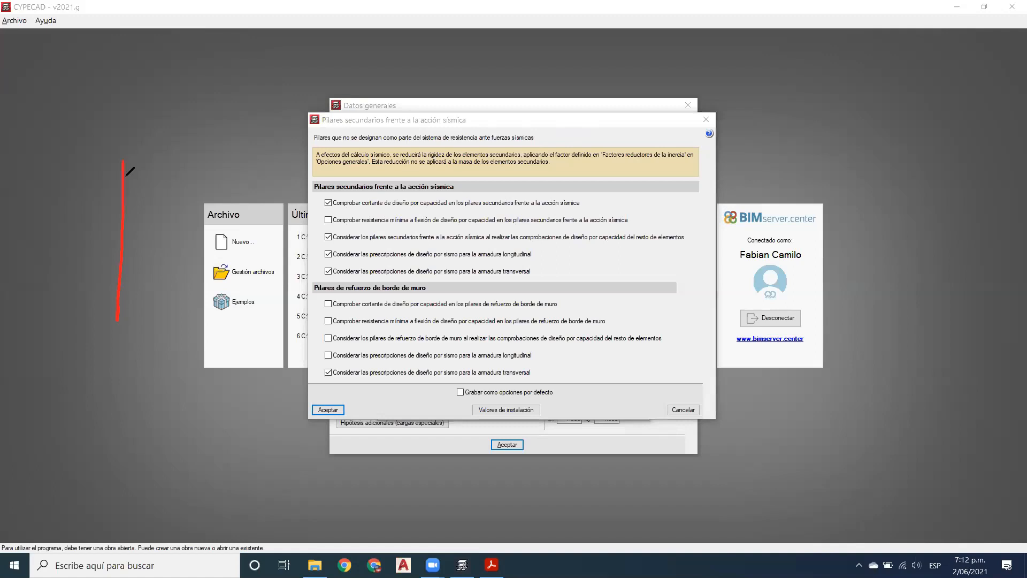
mouse_move(115, 161)
mouse_down()
mouse_move(499, 157)
mouse_move(487, 312)
mouse_up()
drag(302, 159, 303, 325)
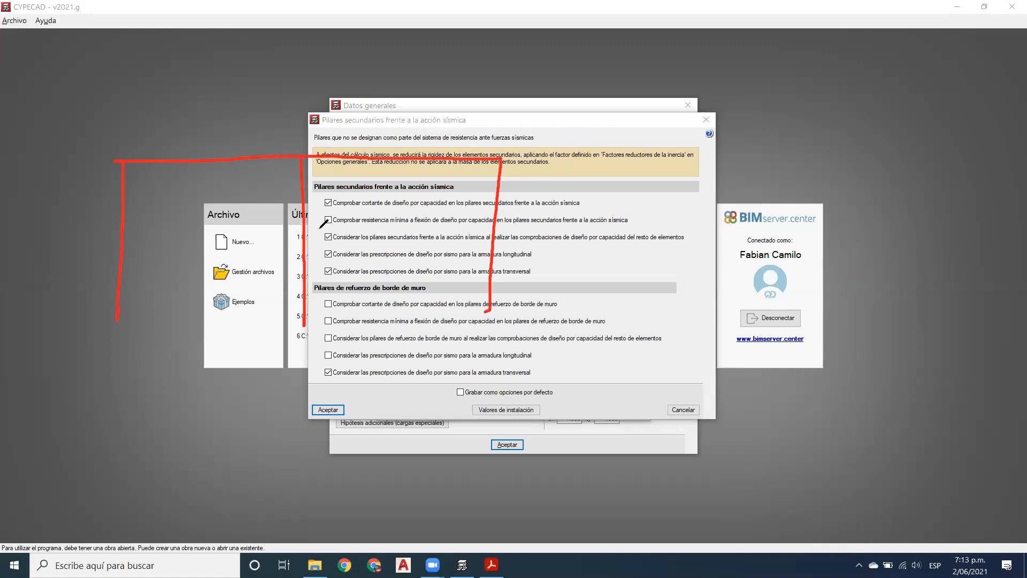
mouse_move(295, 252)
mouse_down()
mouse_move(315, 230)
mouse_move(358, 236)
mouse_up()
drag(11, 169, 102, 171)
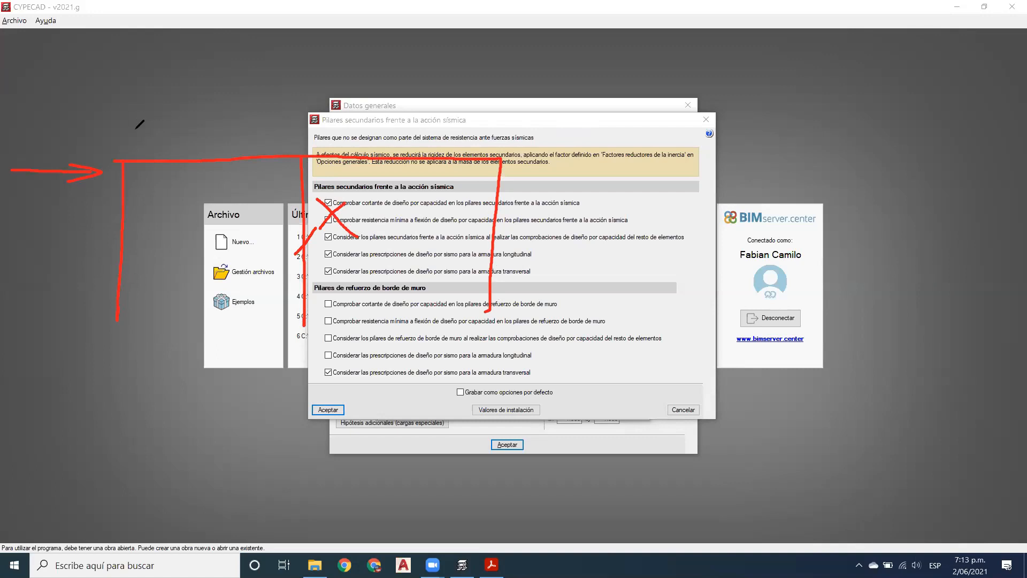
drag(151, 142, 41, 281)
mouse_move(71, 315)
mouse_down()
mouse_move(145, 157)
mouse_move(132, 140)
mouse_up()
drag(525, 161, 450, 256)
mouse_move(466, 323)
mouse_down()
mouse_move(530, 212)
mouse_move(525, 189)
mouse_up()
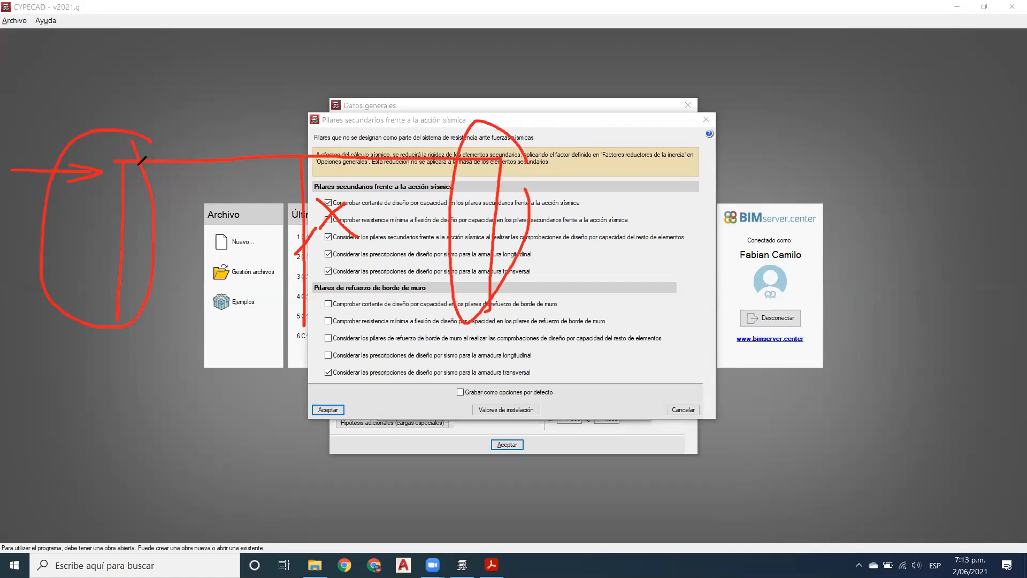
drag(144, 157, 349, 154)
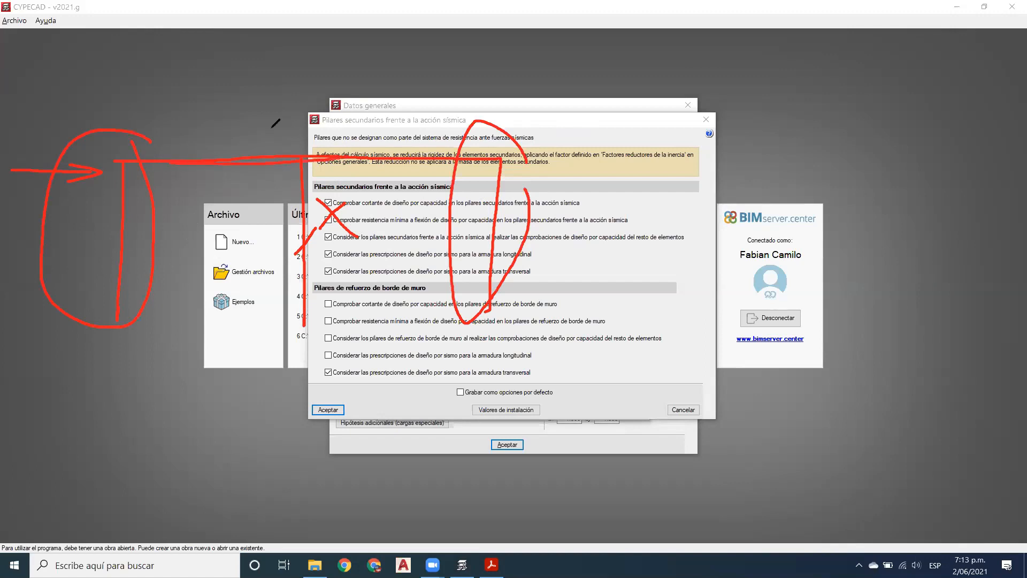
click(625, 38)
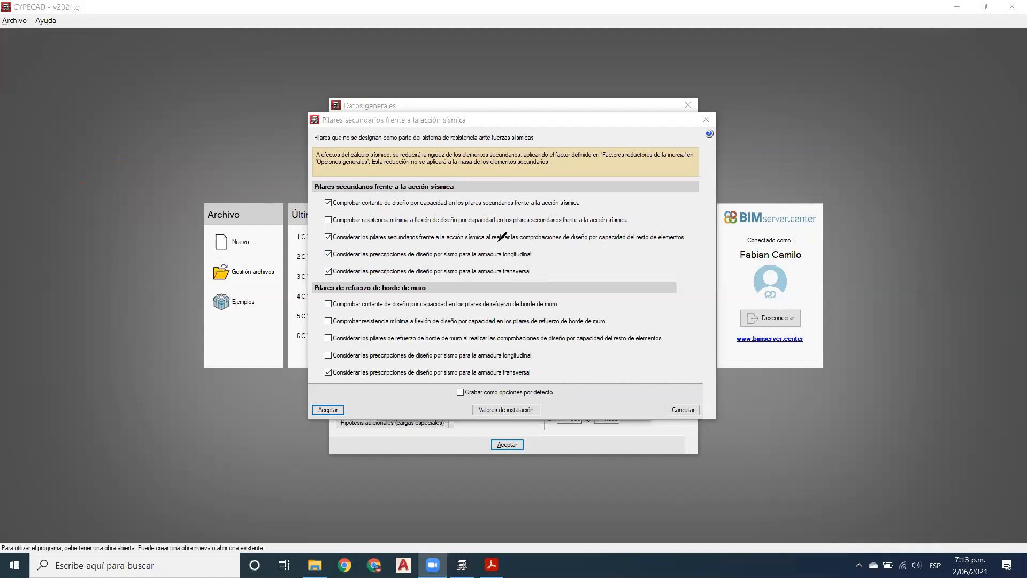
mouse_move(542, 248)
mouse_down()
mouse_move(314, 244)
mouse_move(444, 281)
mouse_move(546, 257)
mouse_move(543, 247)
mouse_up()
mouse_move(623, 257)
mouse_down()
mouse_move(621, 274)
mouse_move(648, 260)
mouse_move(649, 268)
mouse_up()
click(631, 272)
drag(658, 255, 663, 273)
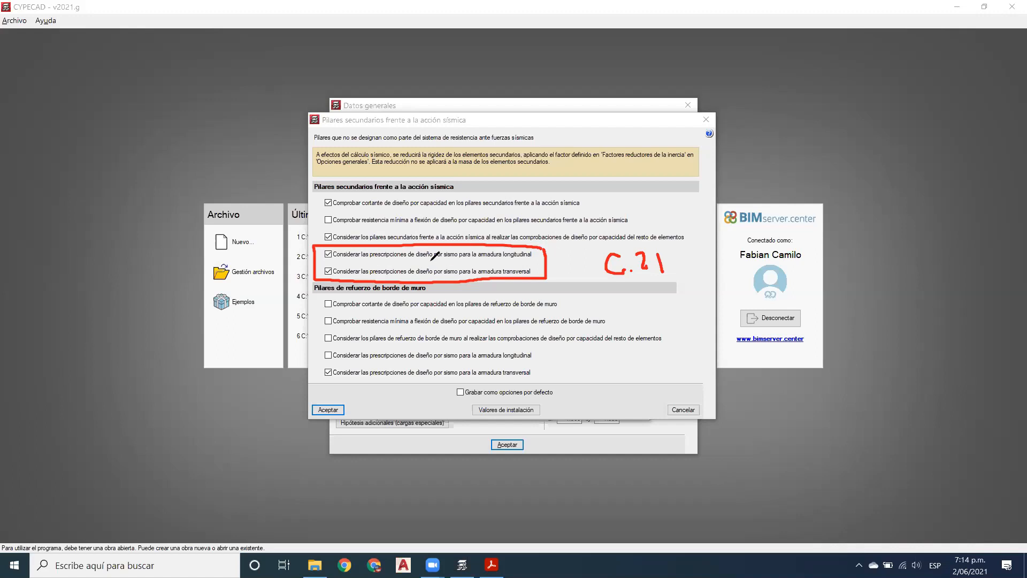
mouse_move(594, 242)
mouse_down()
mouse_move(687, 283)
mouse_move(588, 247)
mouse_up()
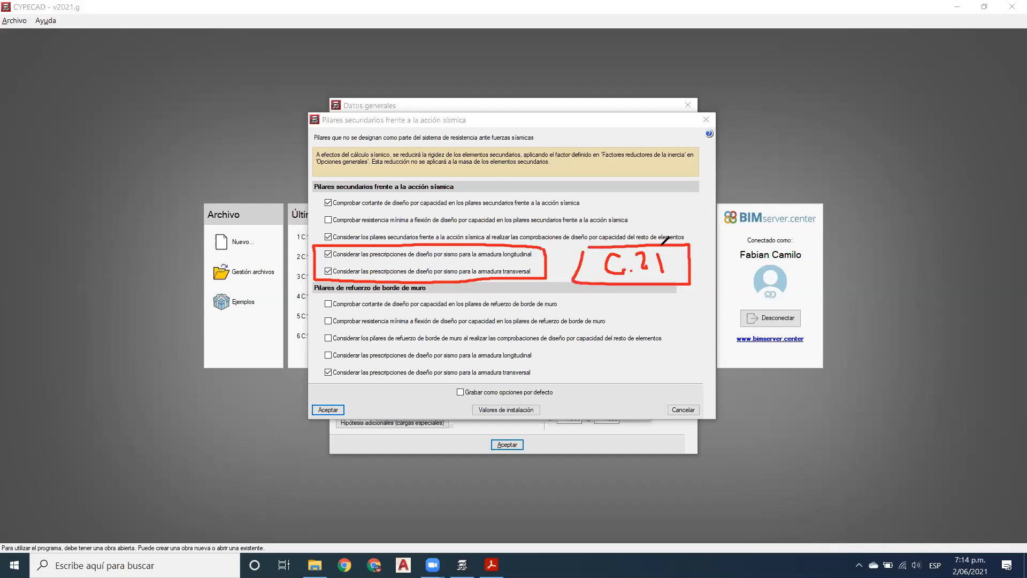
mouse_move(687, 240)
mouse_down()
mouse_move(670, 240)
mouse_move(669, 188)
mouse_move(662, 213)
mouse_move(675, 215)
mouse_up()
click(651, 35)
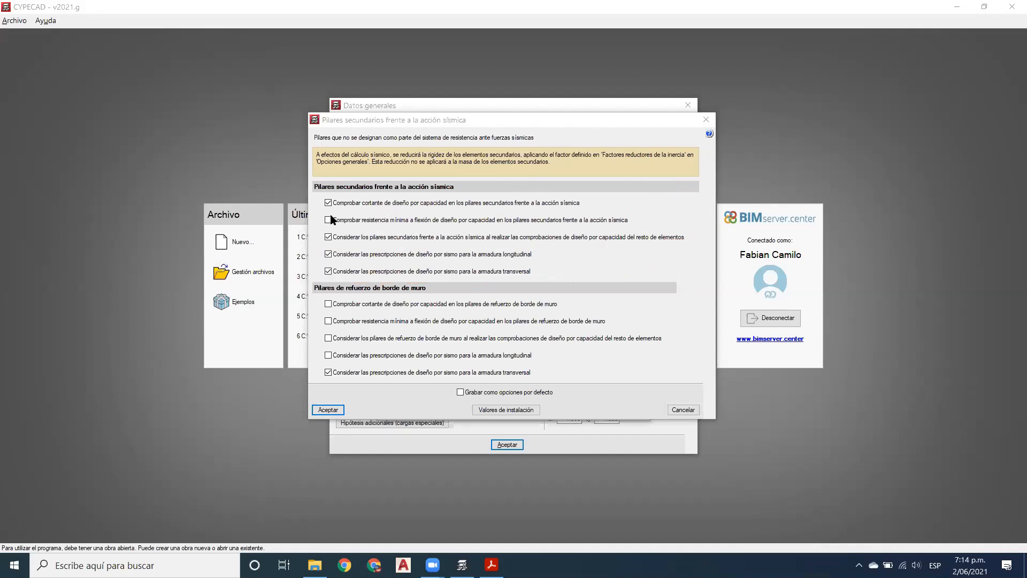
Step: Disable the seismic design prescriptions for both longitudinal and transverse reinforcement in the secondary columns under seismic action
click(329, 254)
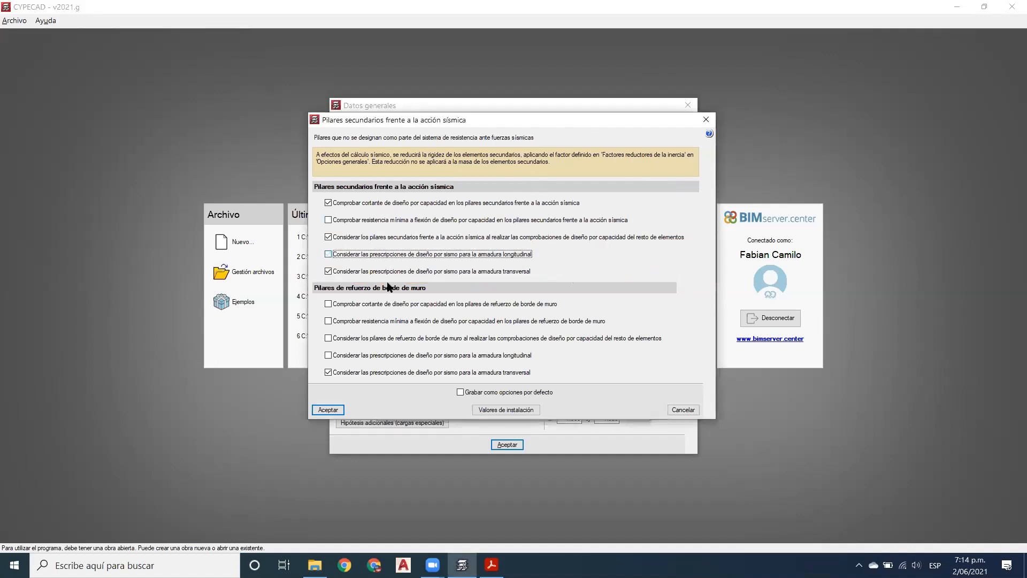
click(328, 271)
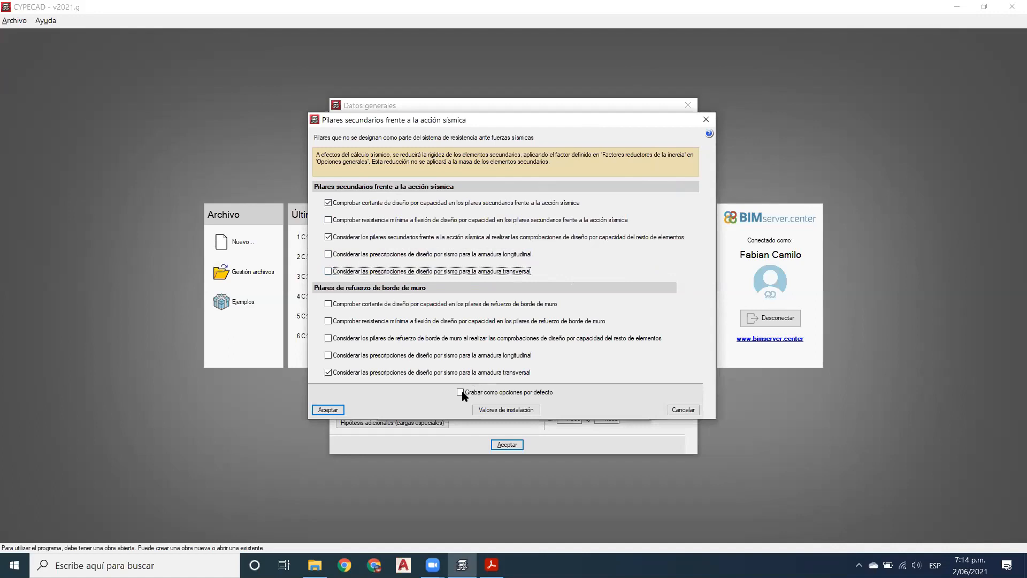
Step: Accept the secondary column seismic options and turn off automatic column groupings (Agrupaciones automáticas)
click(337, 409)
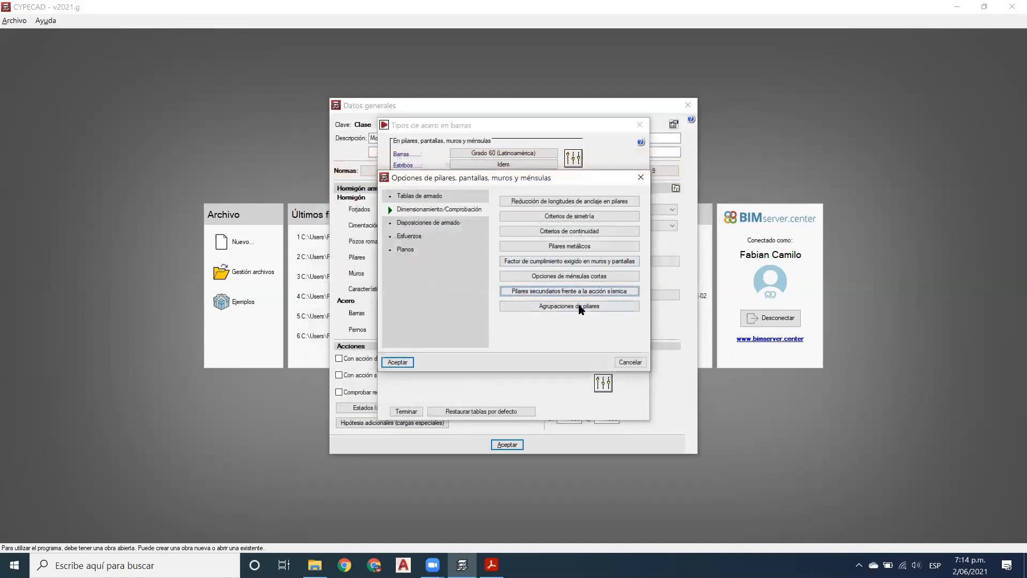
click(580, 308)
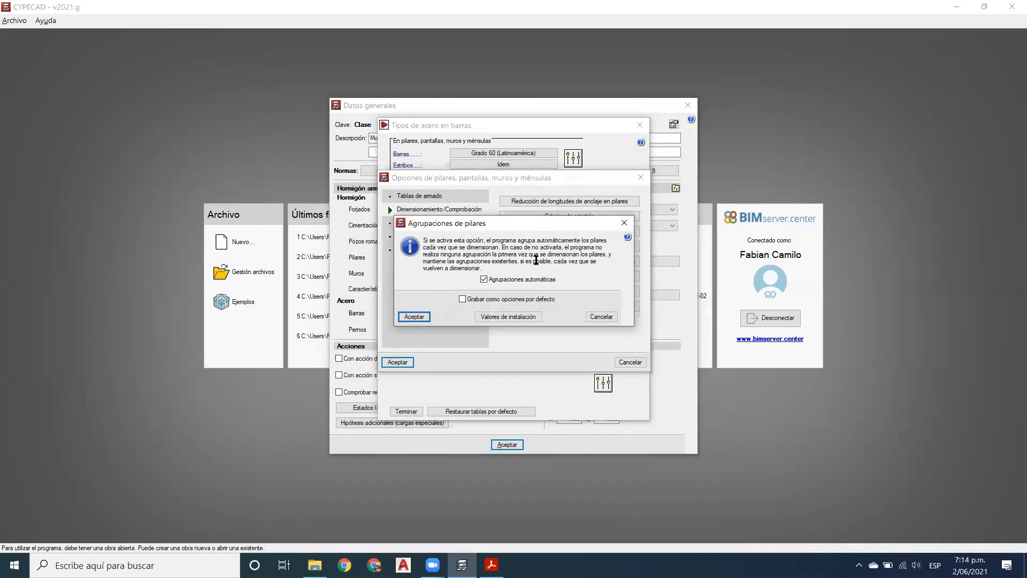
click(483, 278)
click(414, 318)
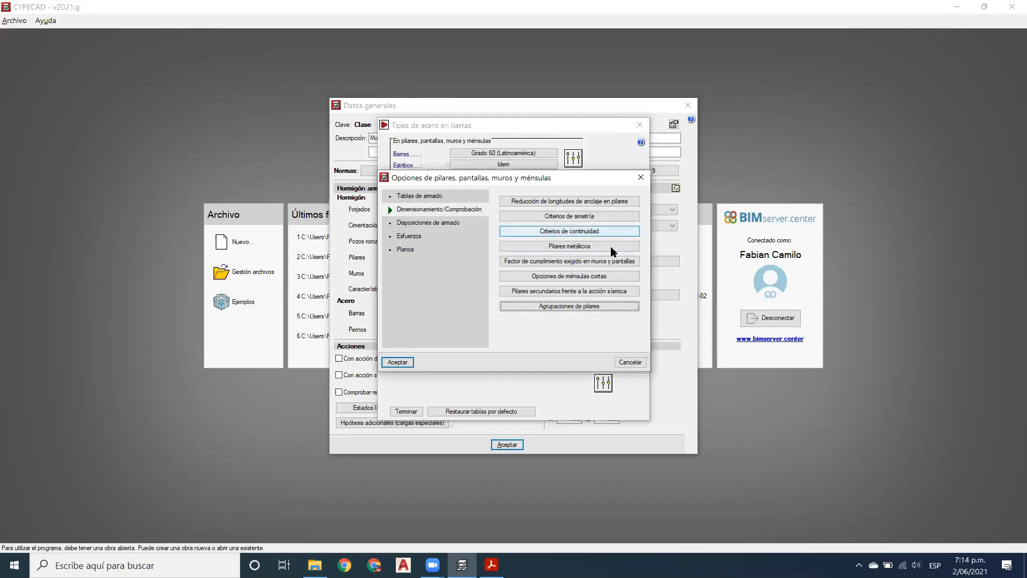
Step: Review the vertical bar lengths and floor-level lap options under Disposiciones de armado, accepting both with their existing values
click(431, 223)
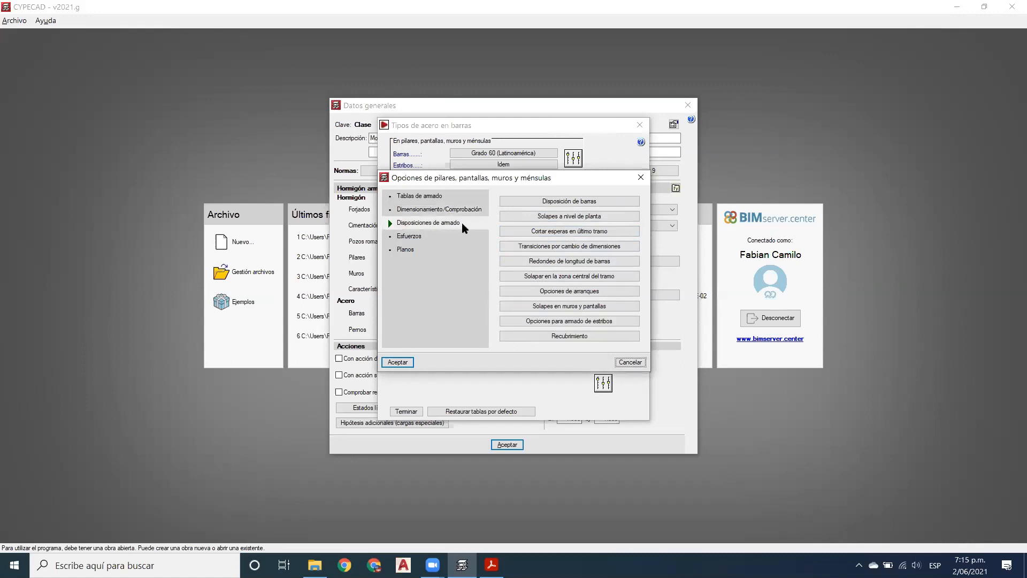
click(571, 202)
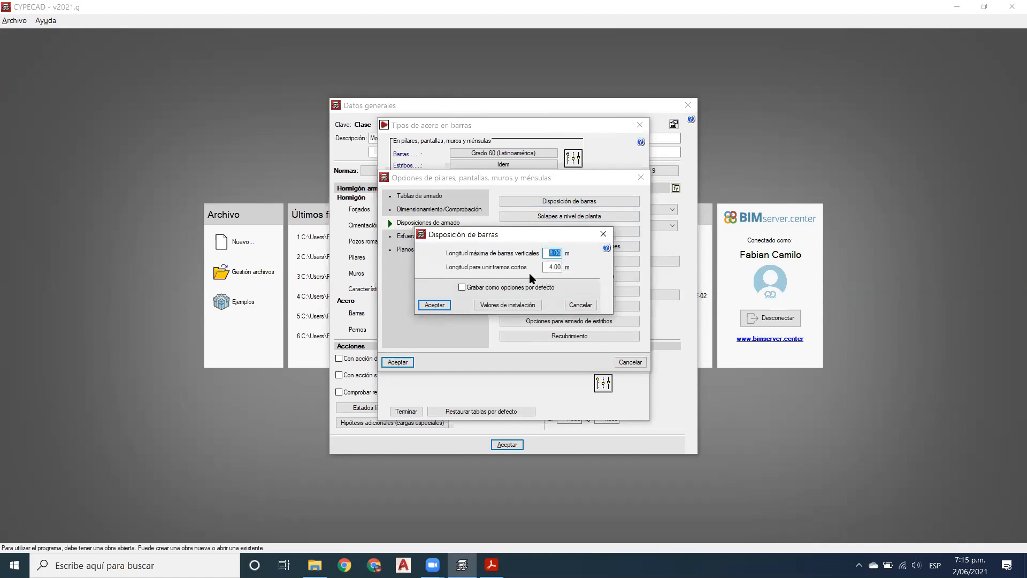
double_click(554, 267)
click(436, 305)
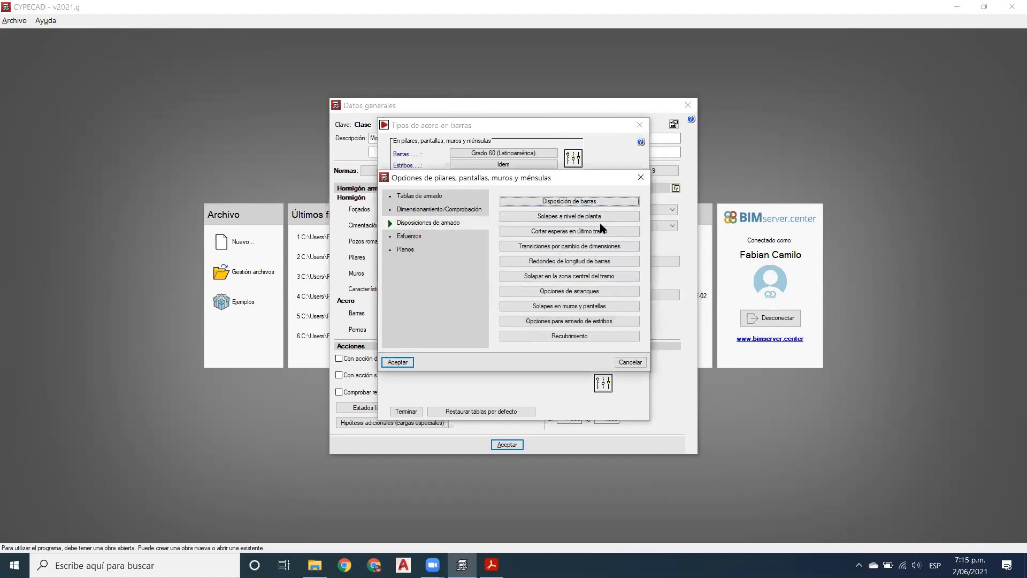
click(589, 217)
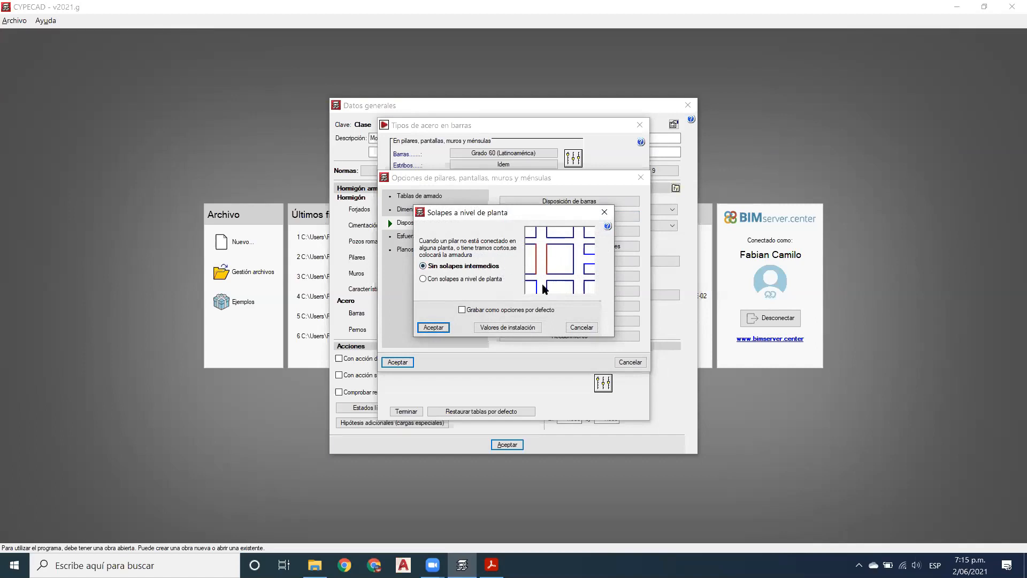
click(440, 330)
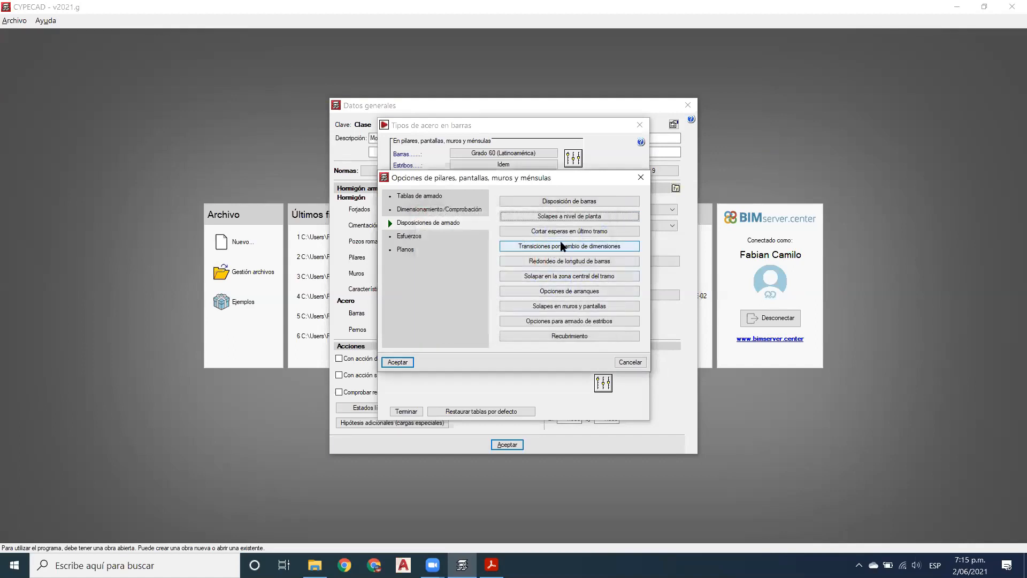
Step: Examine the option for cutting starter bars in the last span (Cortar esperas en último tramo) and close it without changes
click(582, 231)
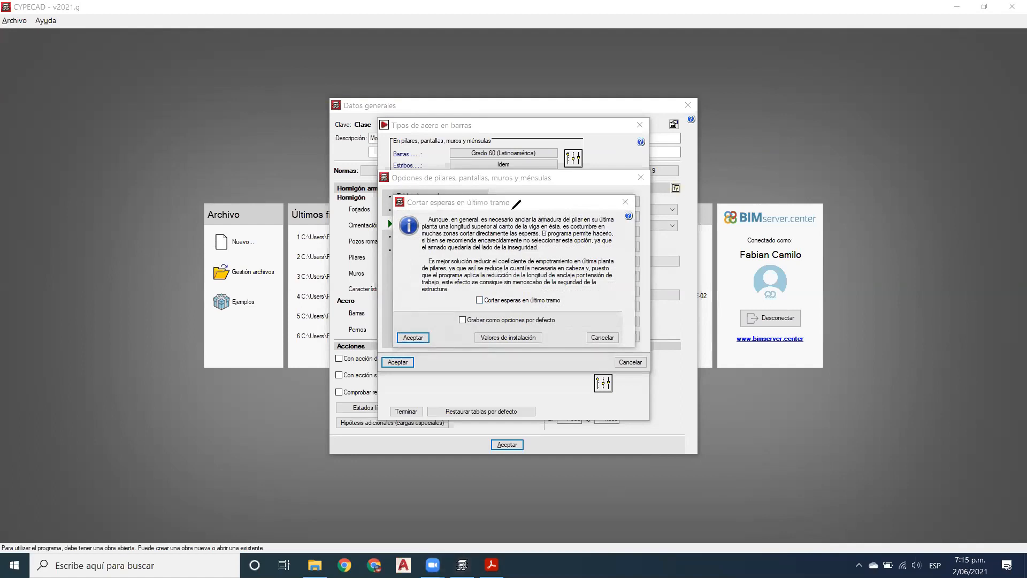
mouse_move(412, 202)
mouse_down()
mouse_move(513, 205)
mouse_move(467, 189)
mouse_move(419, 192)
mouse_up()
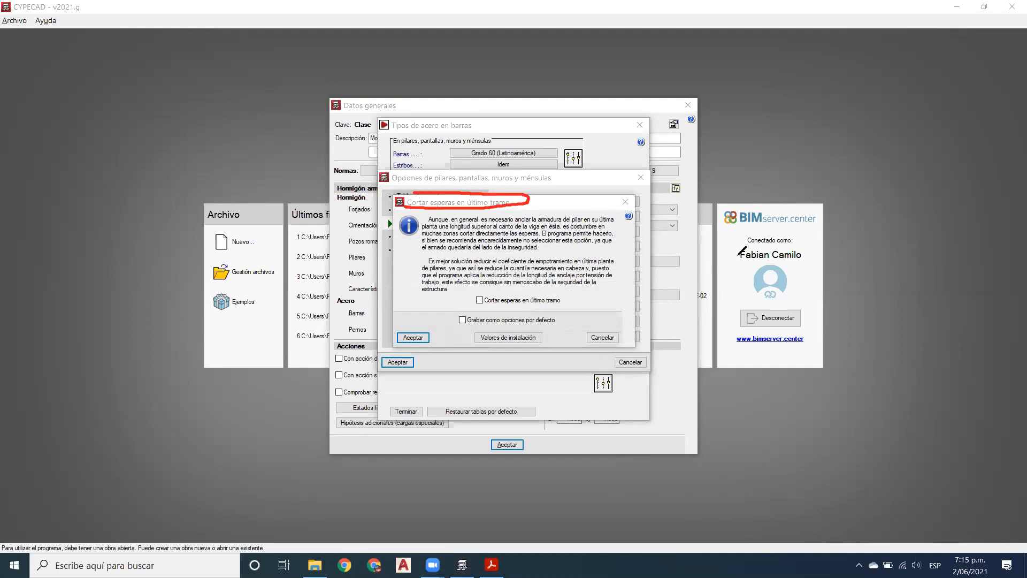
drag(799, 103, 800, 248)
mouse_move(800, 103)
mouse_down()
mouse_move(834, 103)
mouse_move(862, 81)
mouse_up()
click(862, 97)
click(734, 19)
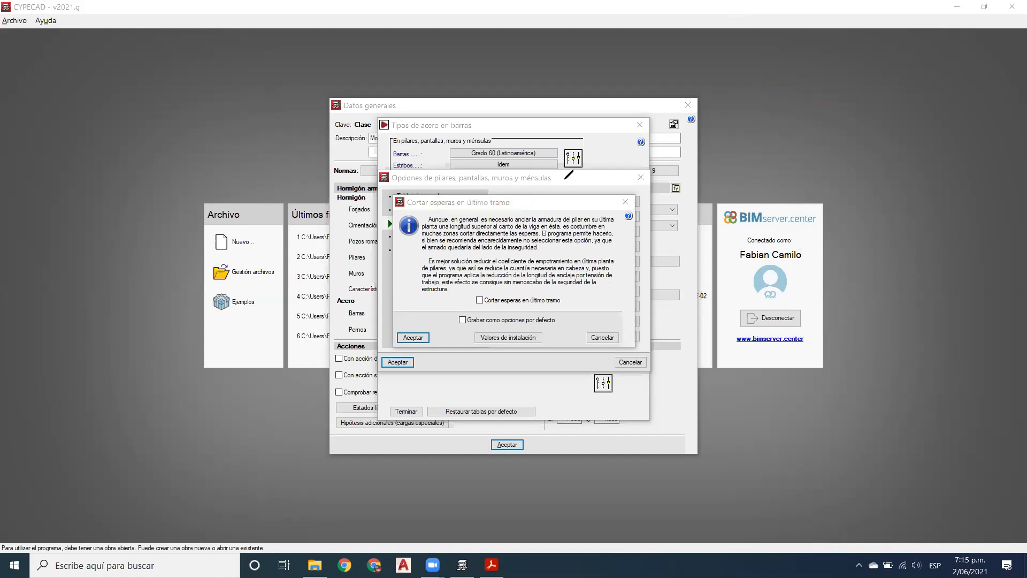
click(625, 202)
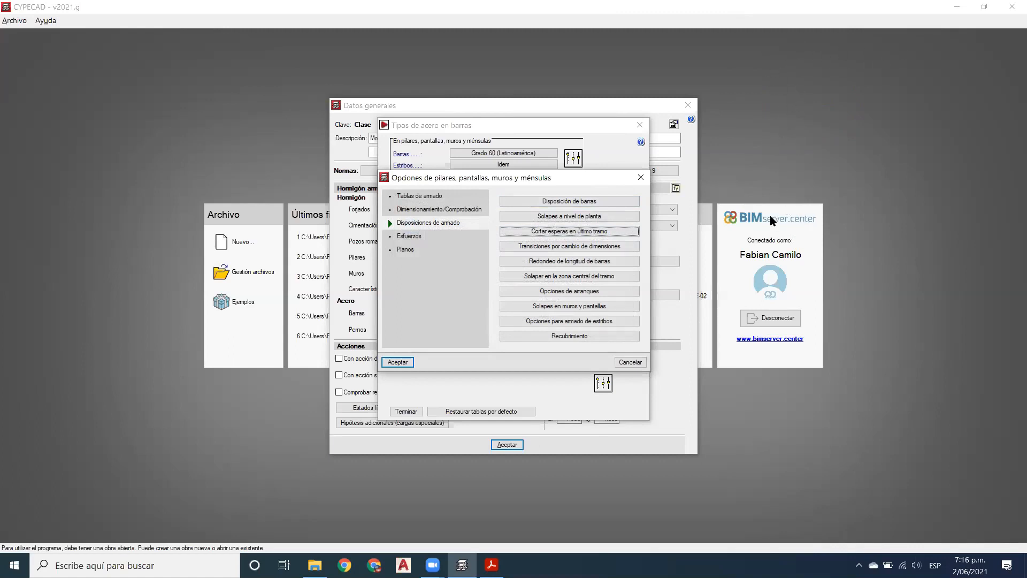
Step: Examine the b/h slope limit for transition reinforcement at column size changes, sketching the bent bars over the screen, and close it without changes
click(606, 247)
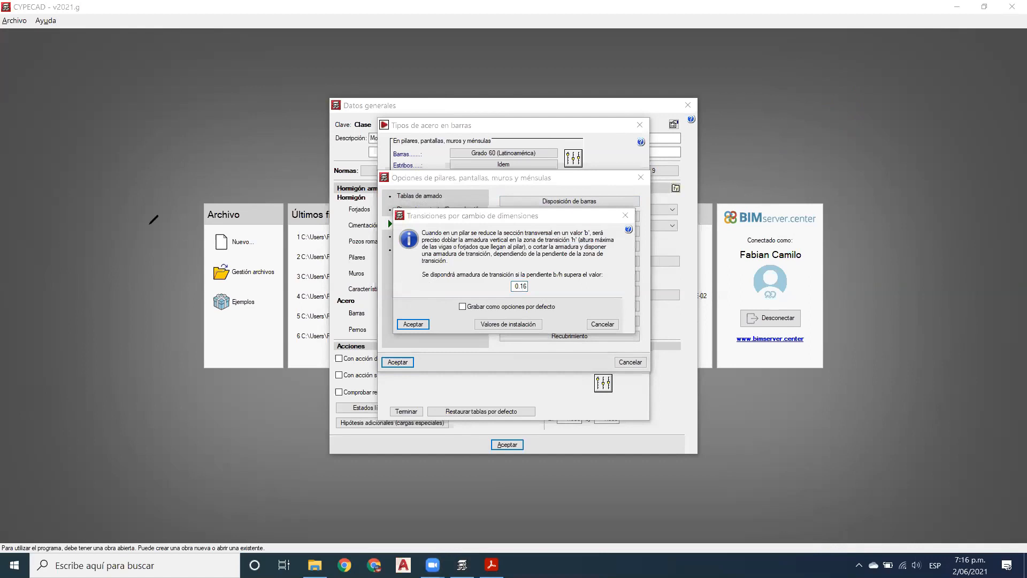
drag(92, 311, 90, 328)
drag(193, 169, 219, 344)
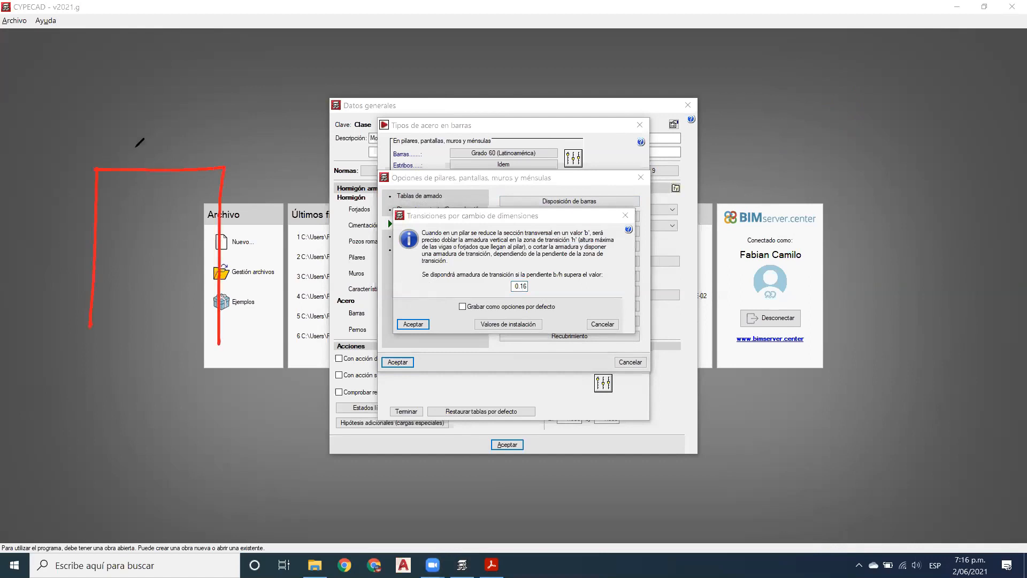
mouse_move(127, 52)
mouse_down()
mouse_move(128, 16)
mouse_move(204, 9)
mouse_move(210, 70)
mouse_move(200, 170)
mouse_up()
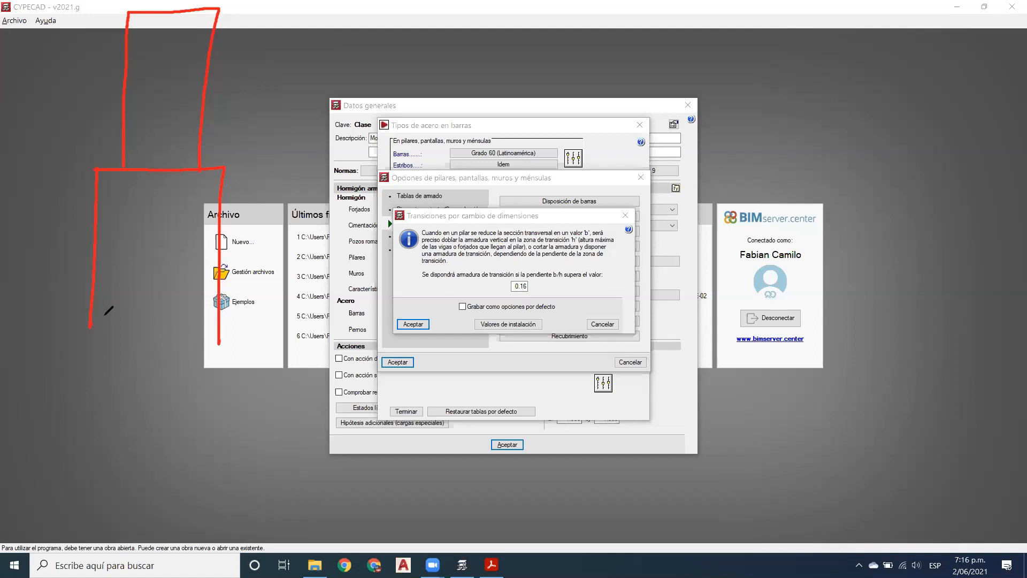
click(106, 310)
drag(106, 309, 108, 182)
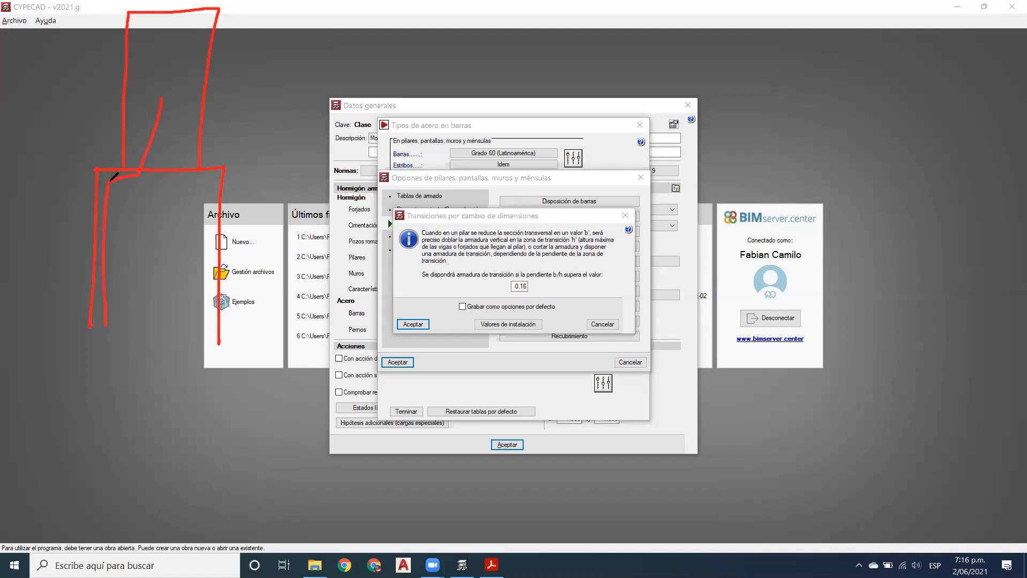
mouse_move(186, 26)
mouse_down()
mouse_move(180, 150)
mouse_move(208, 215)
mouse_move(212, 292)
mouse_up()
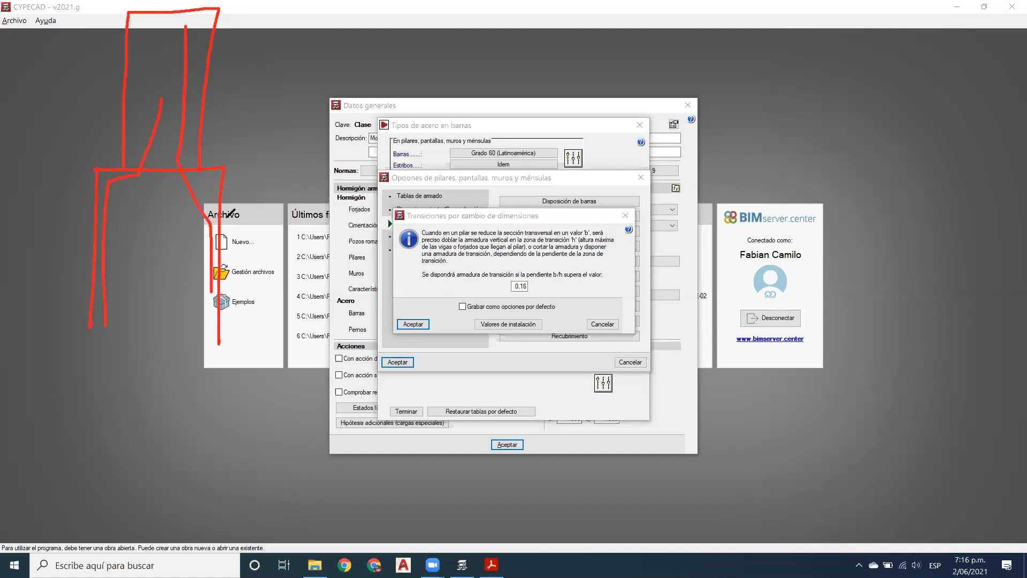
mouse_move(226, 148)
mouse_down()
mouse_move(161, 192)
mouse_move(225, 148)
mouse_up()
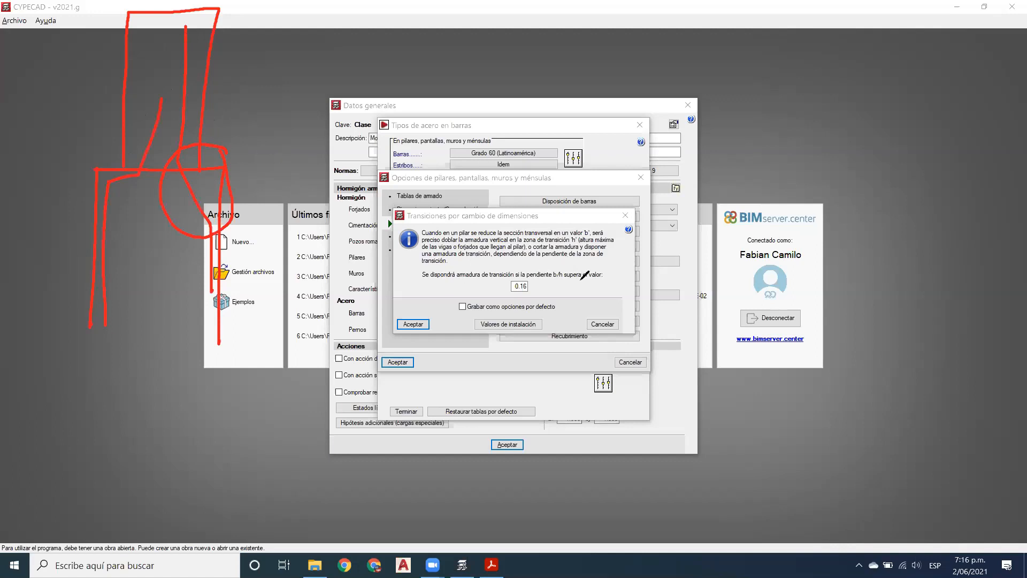
mouse_move(267, 114)
mouse_down()
mouse_move(86, 91)
mouse_move(226, 129)
mouse_move(219, 124)
mouse_up()
mouse_move(561, 264)
mouse_down()
mouse_move(466, 260)
mouse_move(547, 272)
mouse_move(542, 254)
mouse_up()
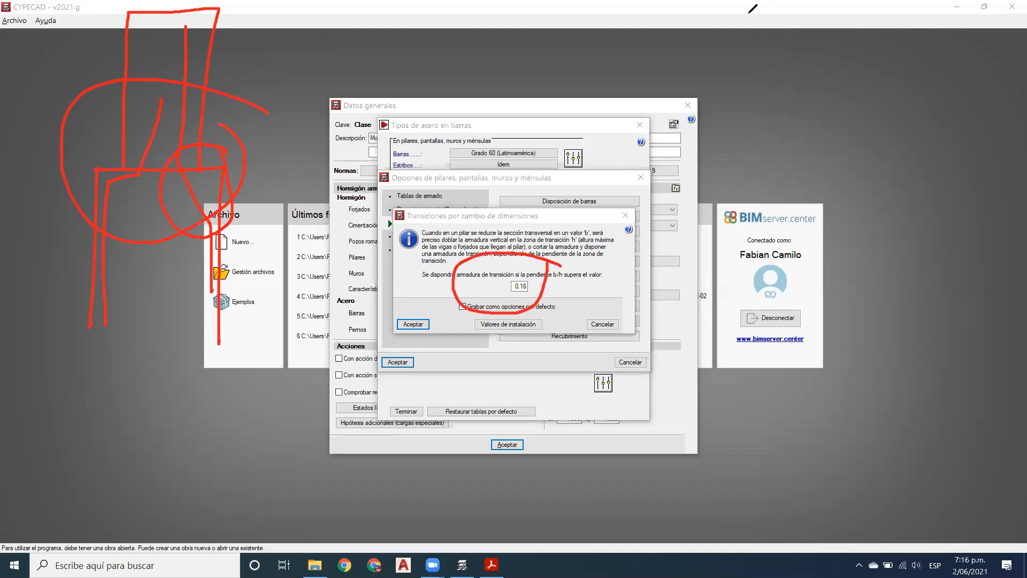
click(750, 13)
click(625, 215)
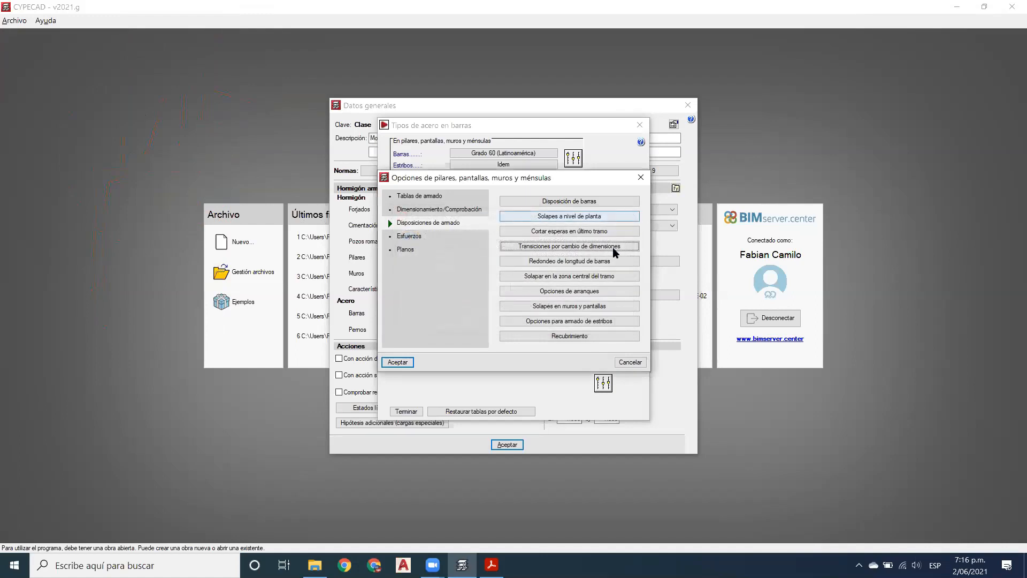
Step: Accept the existing bar length rounding and enable lapping in the central zone of the span (Solapar en la zona central del tramo)
click(553, 261)
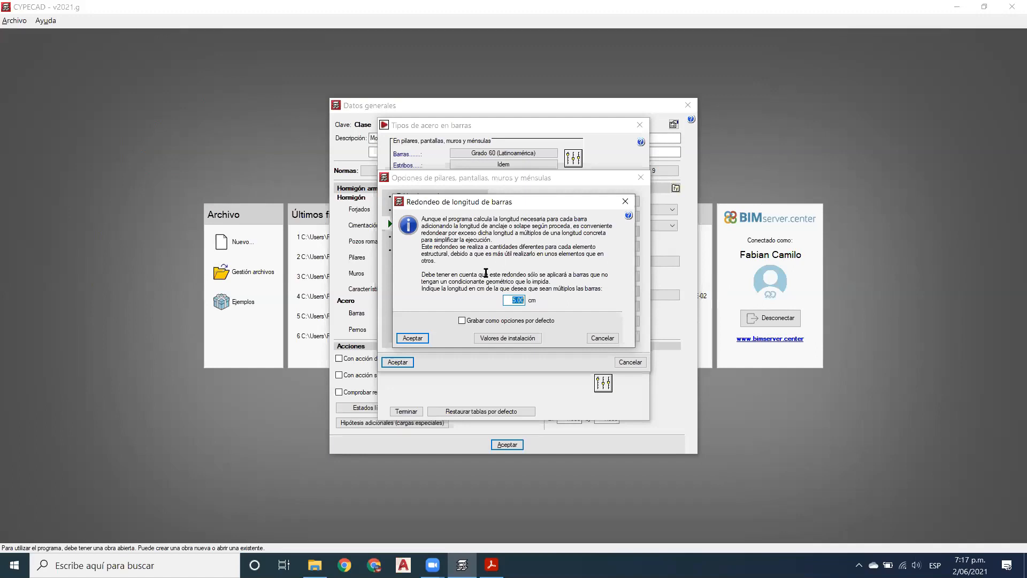
click(406, 341)
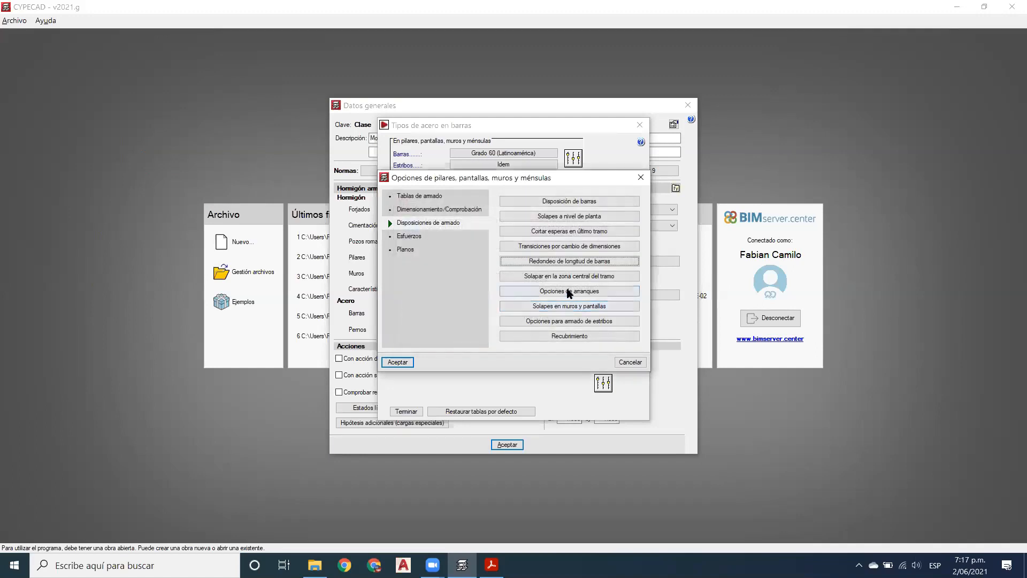
click(569, 276)
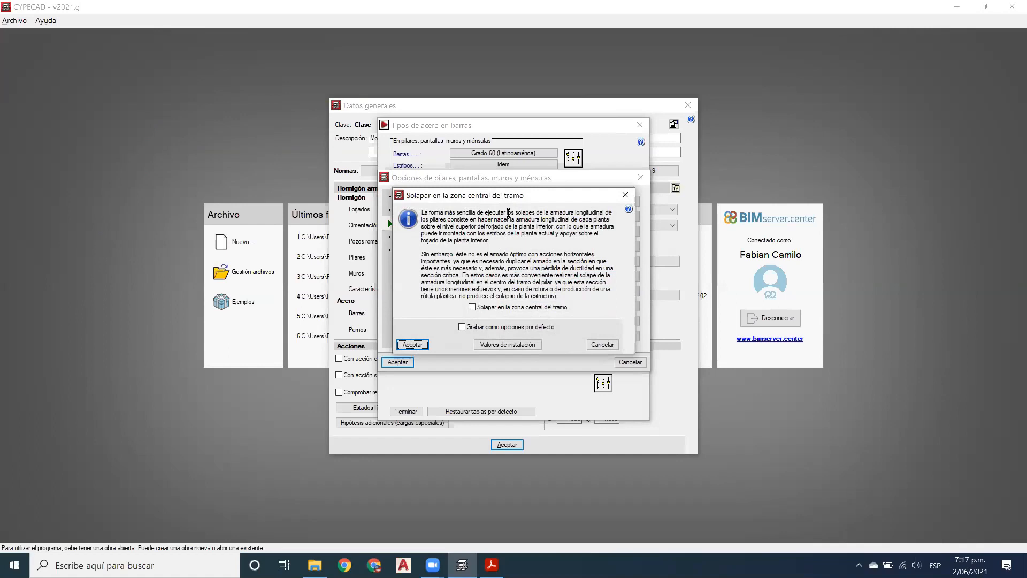
click(473, 308)
Step: Sketch the column lap positions over the screen, clear the markup, and save the central-zone lapping setting as the default
drag(67, 56, 120, 371)
drag(1, 207, 256, 223)
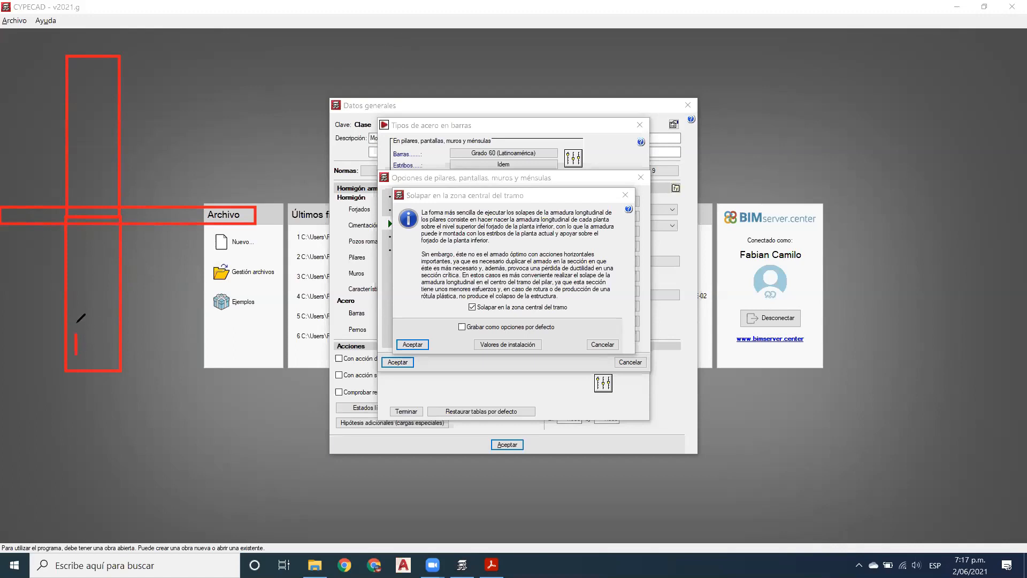
drag(77, 323, 83, 58)
mouse_move(8, 177)
mouse_down()
mouse_move(56, 179)
mouse_move(47, 183)
mouse_up()
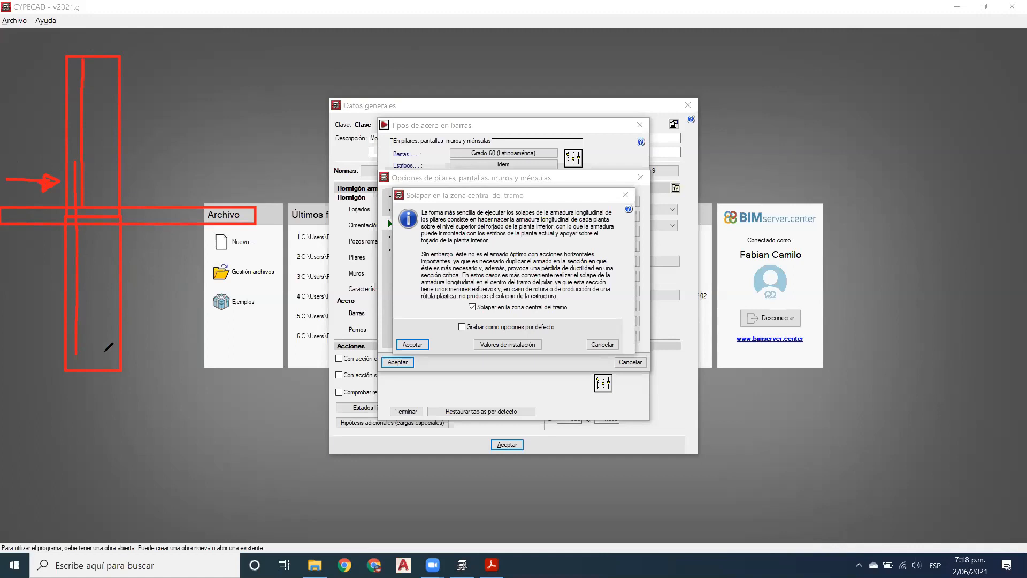
mouse_move(105, 351)
mouse_down()
mouse_move(98, 99)
mouse_move(109, 58)
mouse_up()
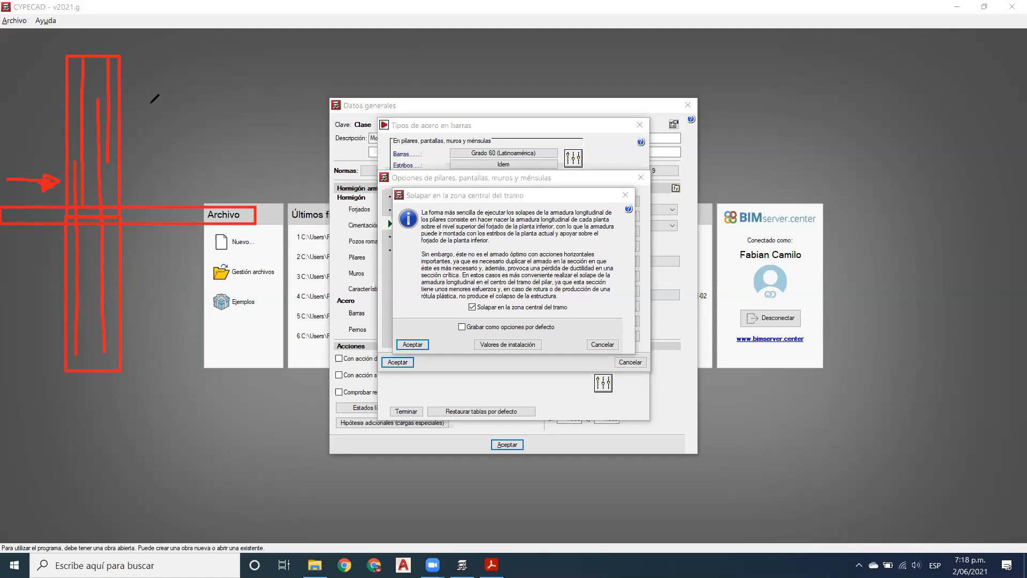
mouse_move(151, 104)
mouse_down()
mouse_move(129, 104)
mouse_move(136, 110)
mouse_up()
click(573, 188)
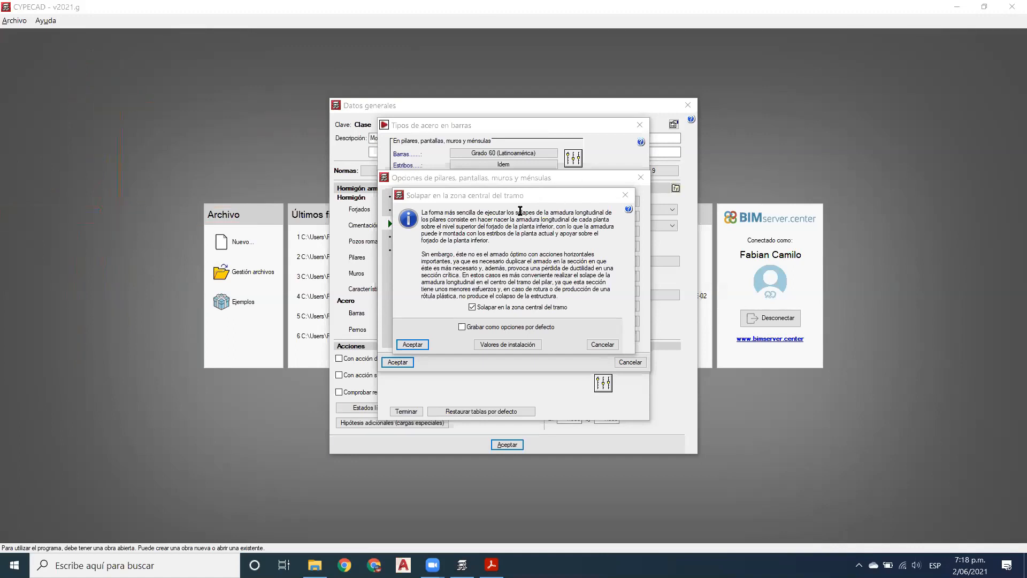
click(469, 327)
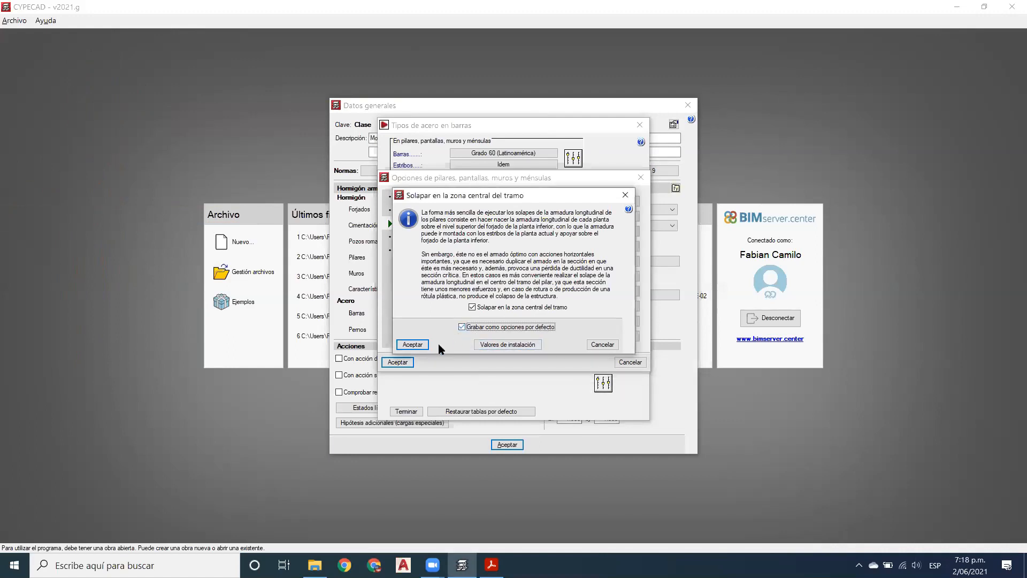
click(415, 344)
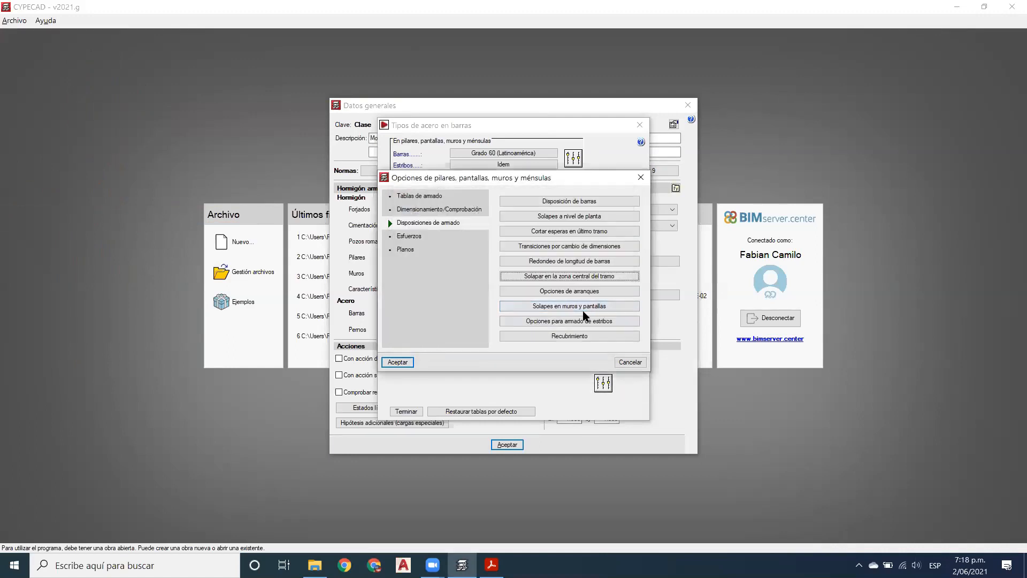
Step: In the starter bar options, mark up the horizontal leg length and select the foundation starter arrangement without laps
click(572, 291)
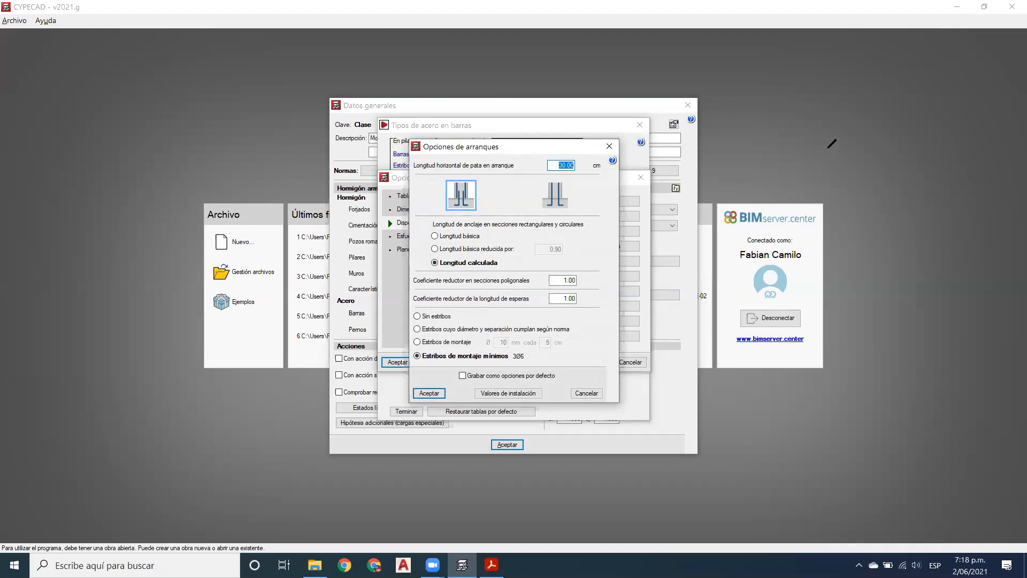
mouse_move(850, 67)
mouse_down()
mouse_move(859, 177)
mouse_move(807, 248)
mouse_move(851, 253)
mouse_up()
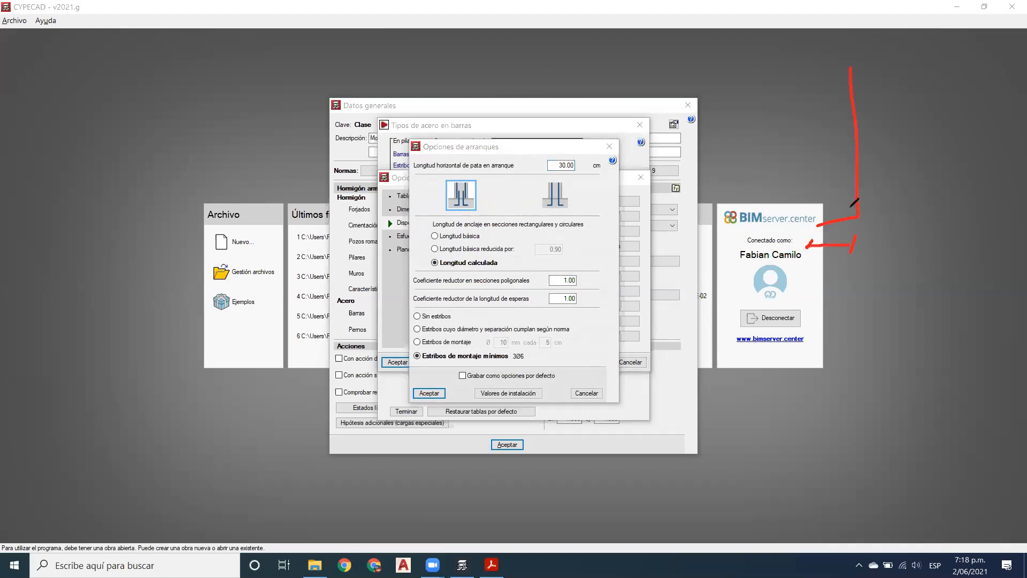
mouse_move(813, 258)
mouse_down()
mouse_move(827, 267)
mouse_move(819, 279)
mouse_move(836, 266)
mouse_up()
mouse_move(619, 164)
mouse_down()
mouse_move(607, 144)
mouse_move(543, 160)
mouse_move(614, 162)
mouse_move(598, 166)
mouse_move(612, 172)
mouse_move(610, 149)
mouse_up()
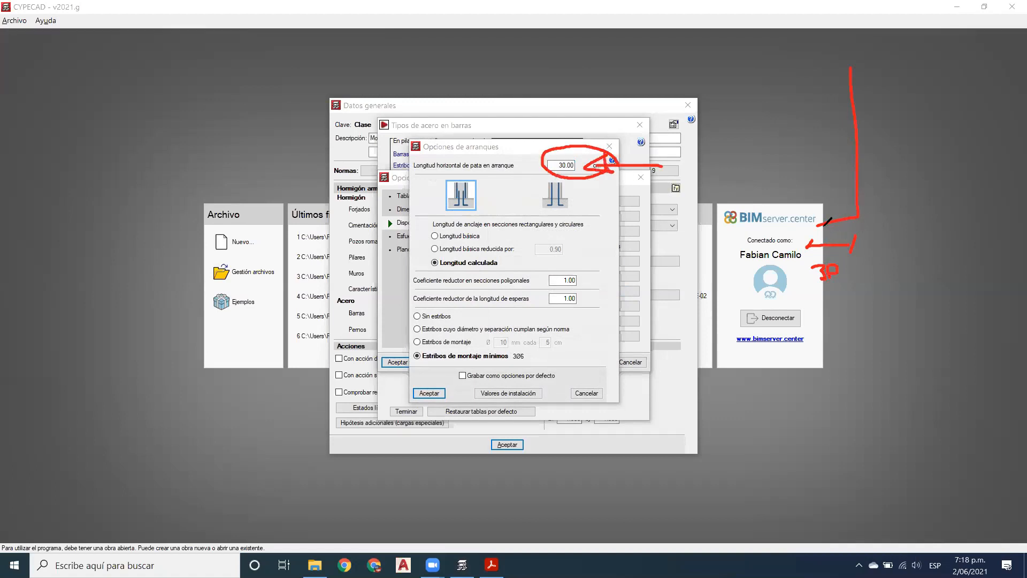
click(653, 29)
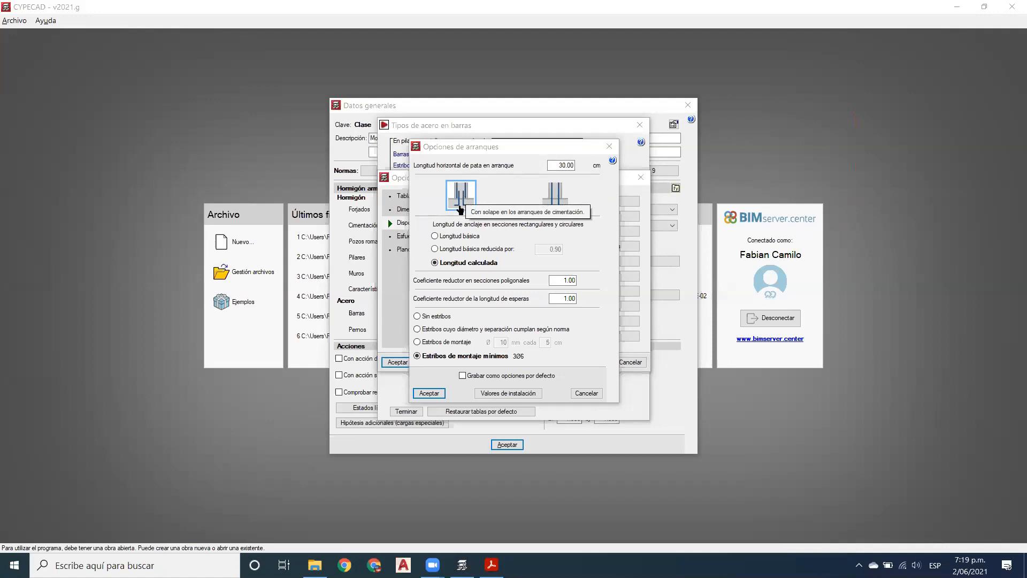
click(560, 203)
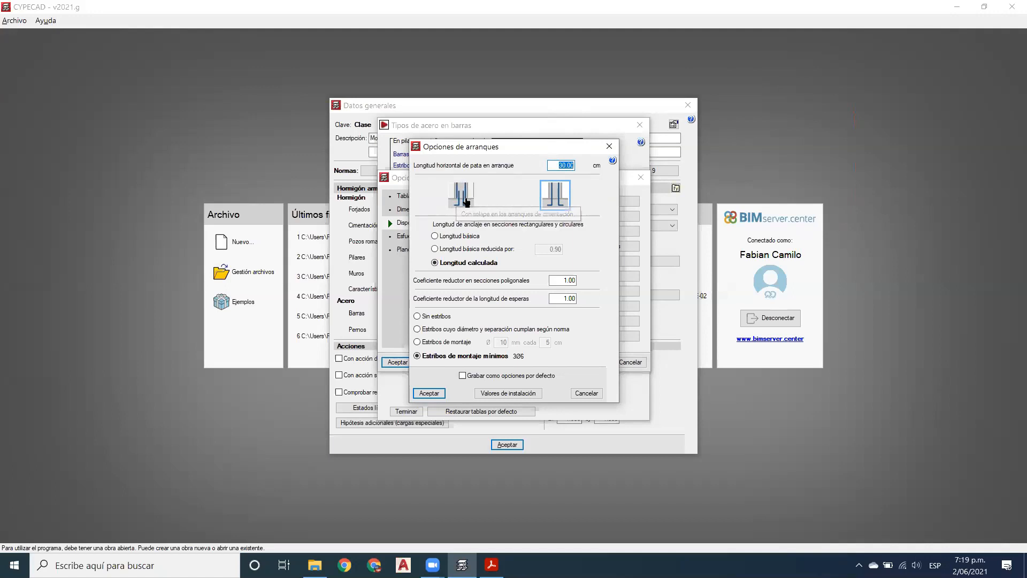
click(554, 196)
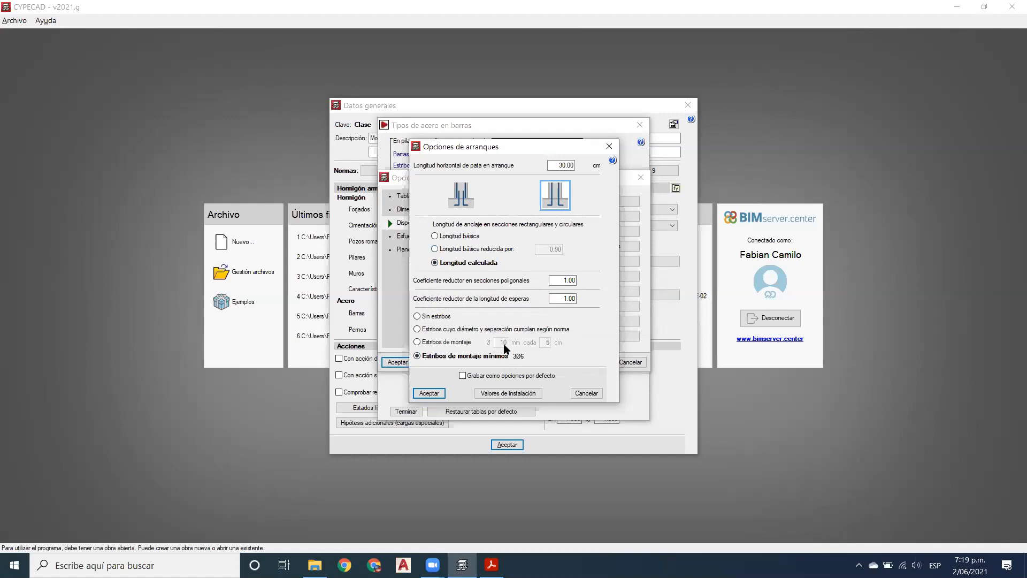
Step: Set the starter stirrups to a diameter and spacing that comply with the code, and save the starter options as default
click(450, 330)
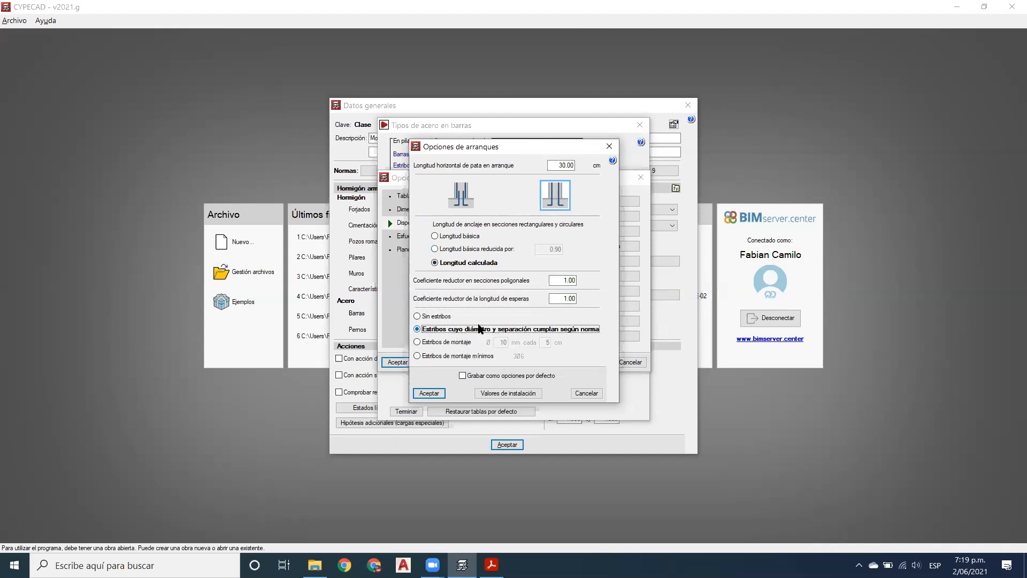
click(463, 375)
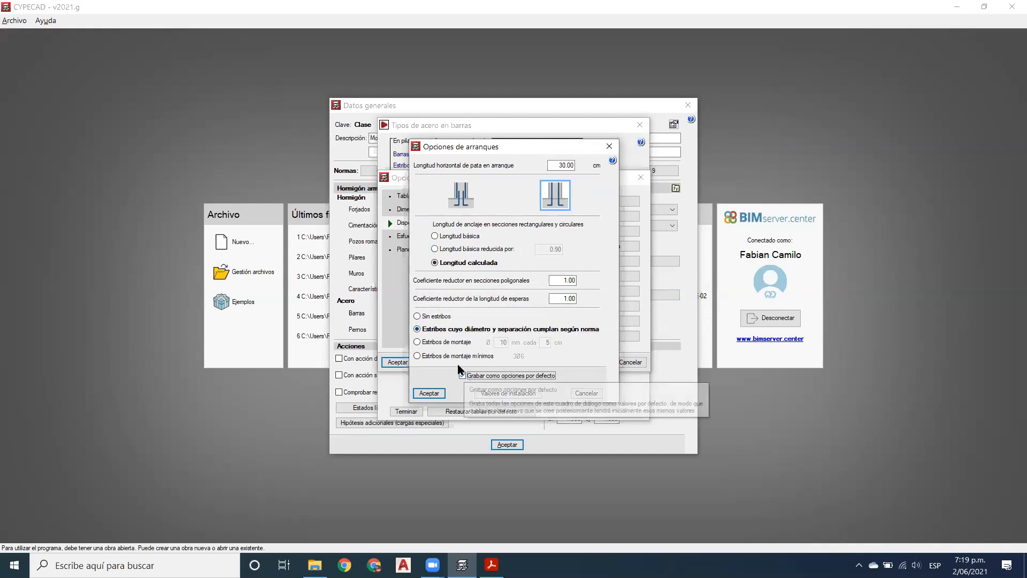
click(428, 392)
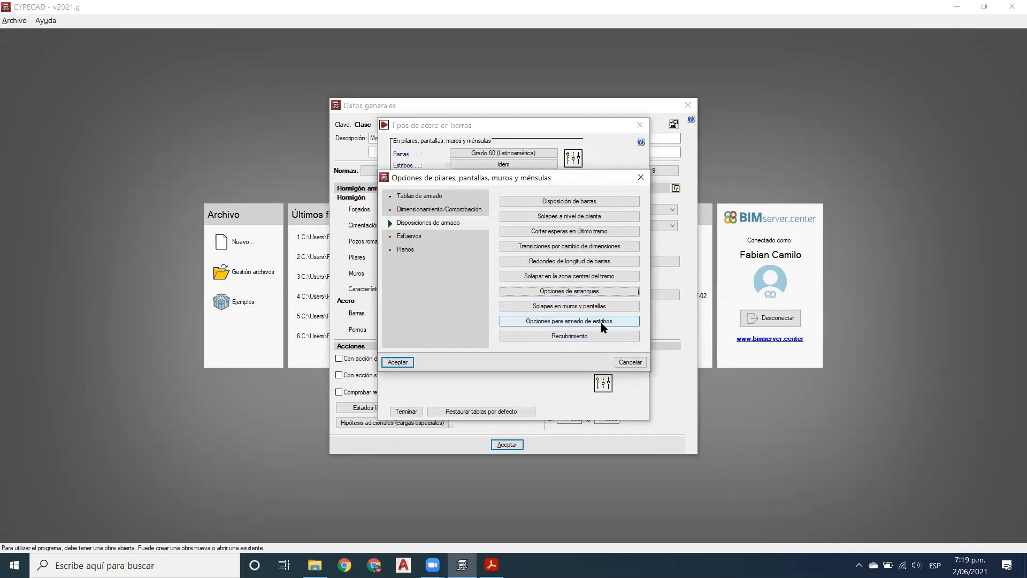
Step: In the stirrup reinforcement options, enable closer stirrup spacing at both the column head and the column foot
click(602, 322)
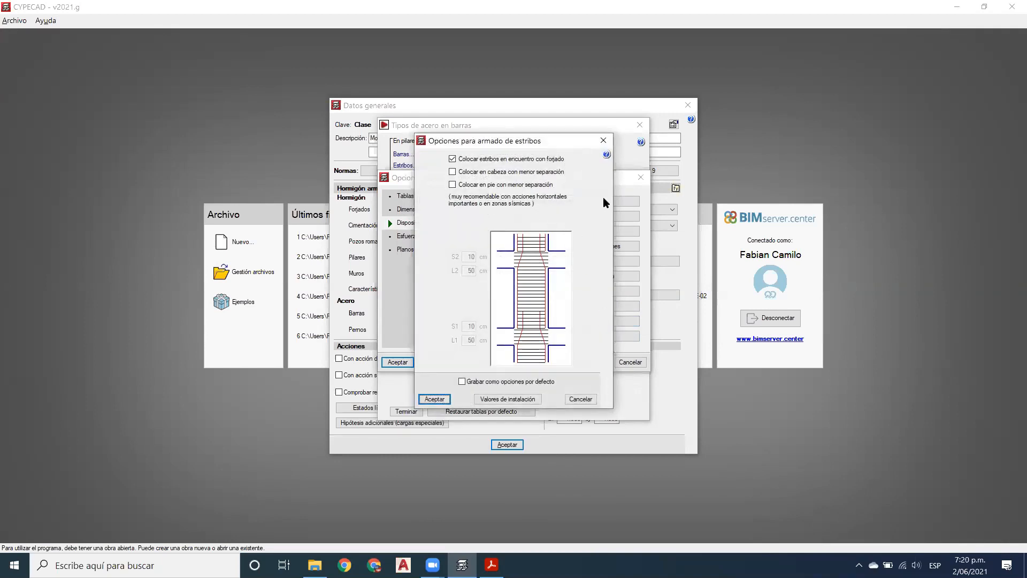
click(459, 172)
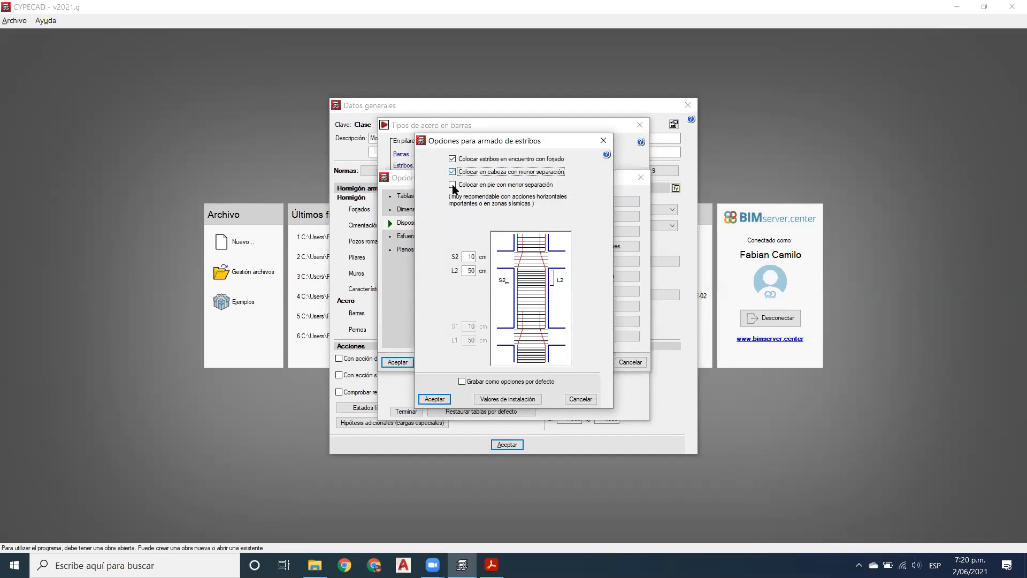
click(453, 185)
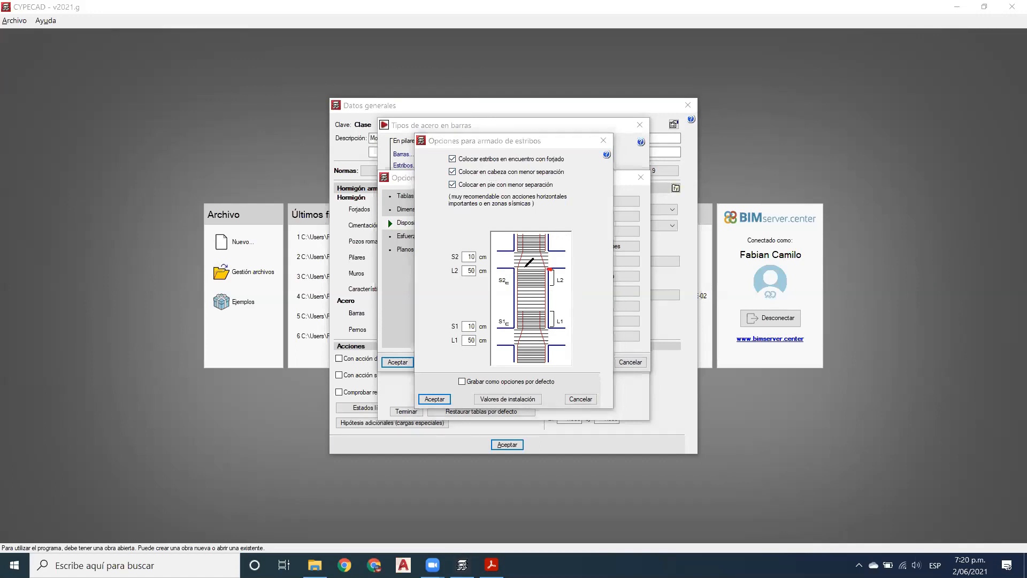
Step: Mark up the column's clear height, the slab joint zones and the S2 value over the stirrup diagram, and clear the markup
drag(552, 267, 505, 266)
drag(505, 327, 557, 327)
mouse_move(506, 267)
mouse_down()
mouse_move(506, 327)
mouse_move(497, 327)
mouse_up()
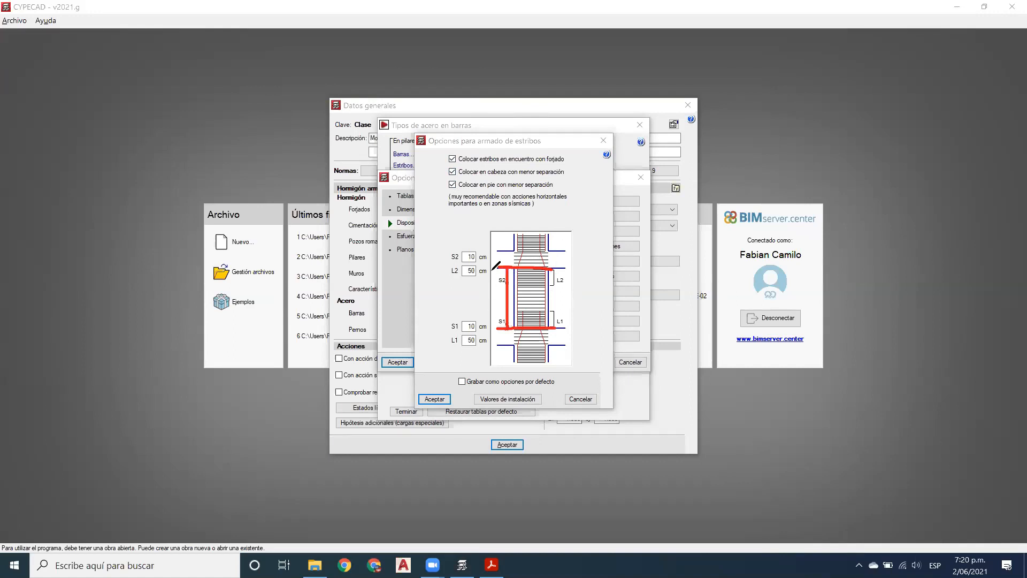
mouse_move(496, 255)
mouse_down()
mouse_move(574, 257)
mouse_move(574, 327)
mouse_move(538, 340)
mouse_up()
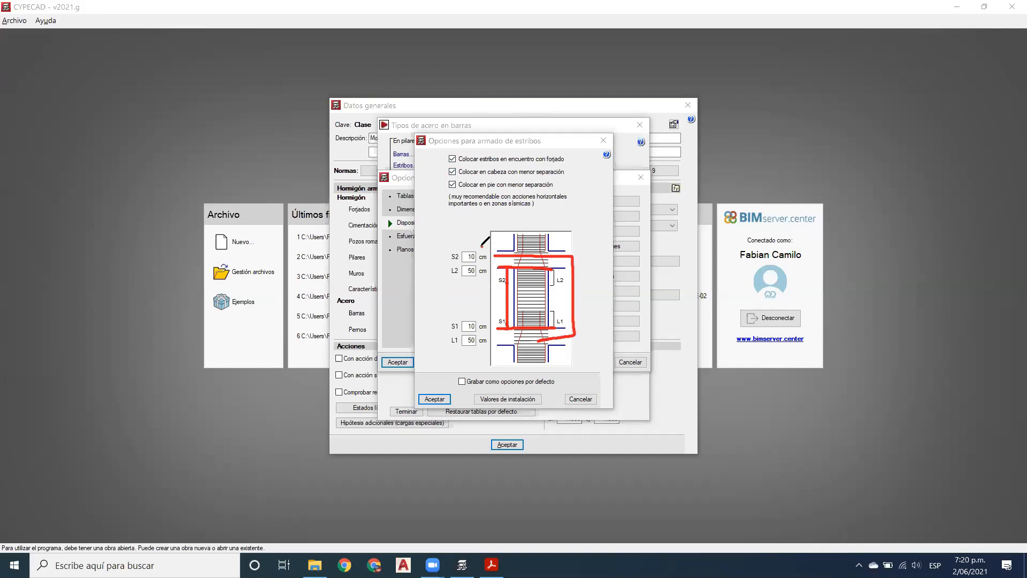
mouse_move(445, 249)
mouse_down()
mouse_move(485, 249)
mouse_move(470, 262)
mouse_up()
key(e)
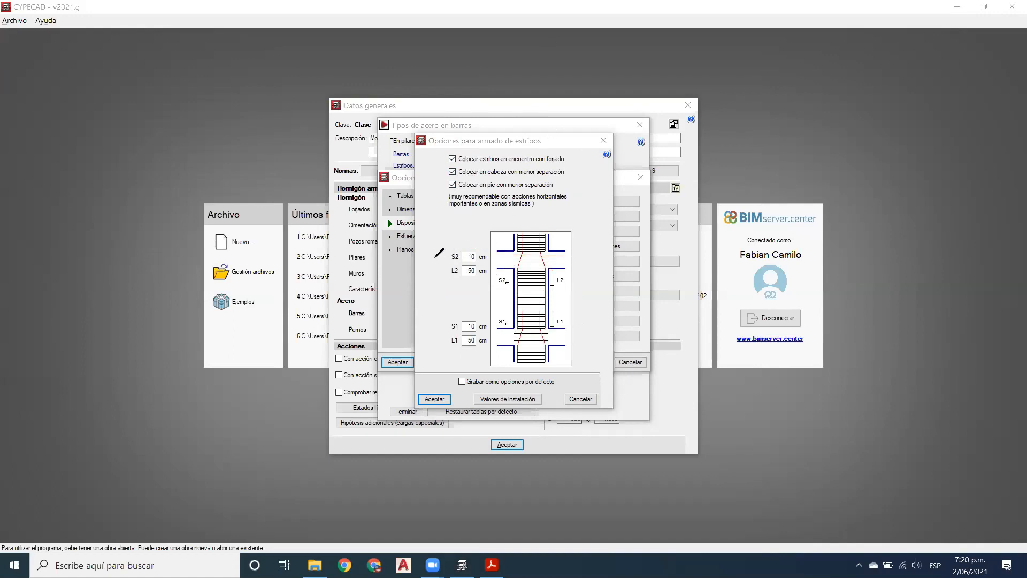
Step: Mark the S2 and L2 head-zone parameters over the stirrup diagram and save the stirrup options as default
drag(434, 257, 450, 255)
drag(435, 271, 456, 270)
mouse_move(549, 269)
mouse_down()
mouse_move(553, 286)
mouse_move(579, 289)
mouse_up()
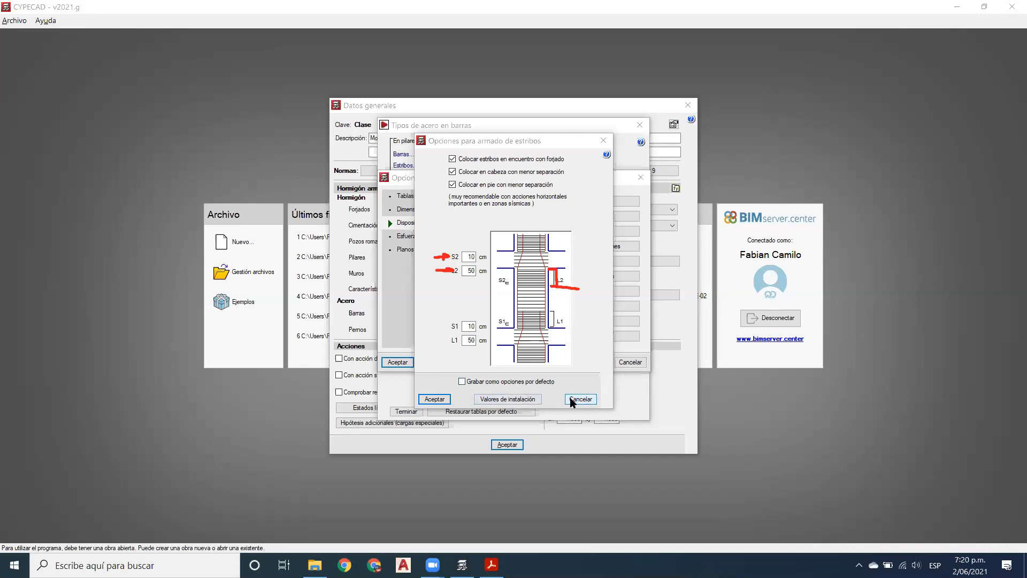
click(463, 382)
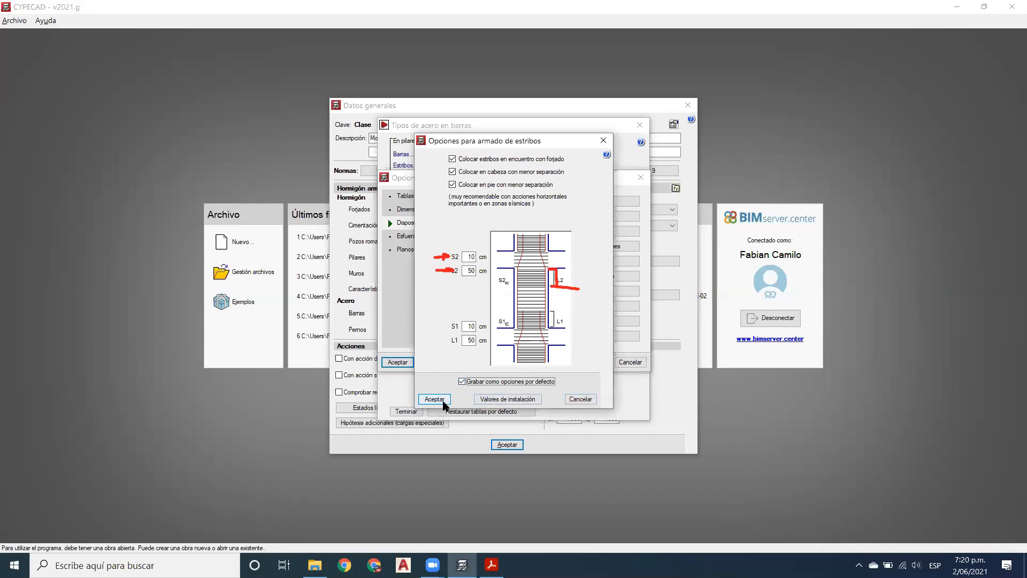
click(435, 399)
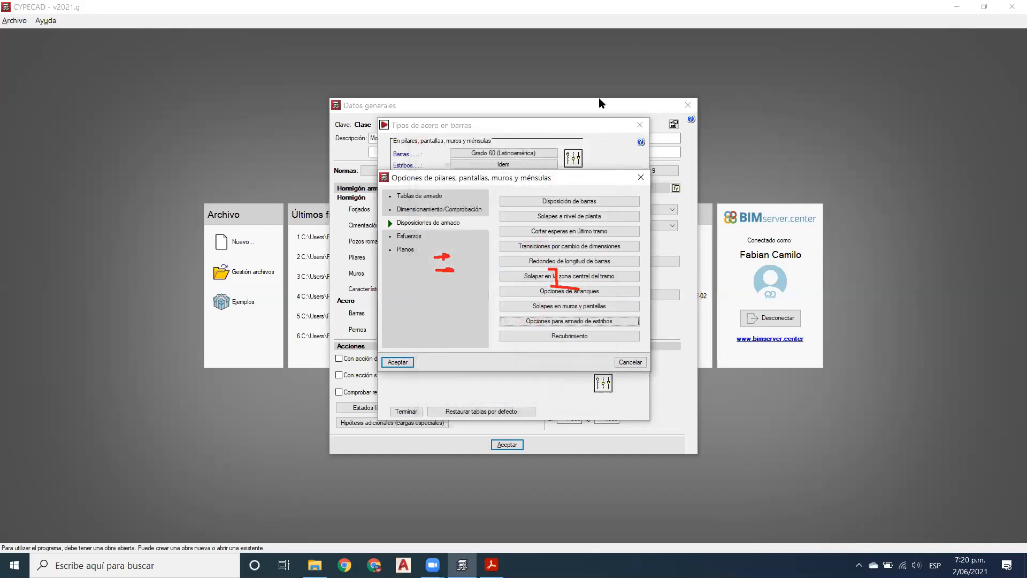
click(642, 33)
Step: Review the concrete cover and the top-floor fixity coefficient (Coeficiente de empotramiento en última planta), accepting both existing values
click(588, 336)
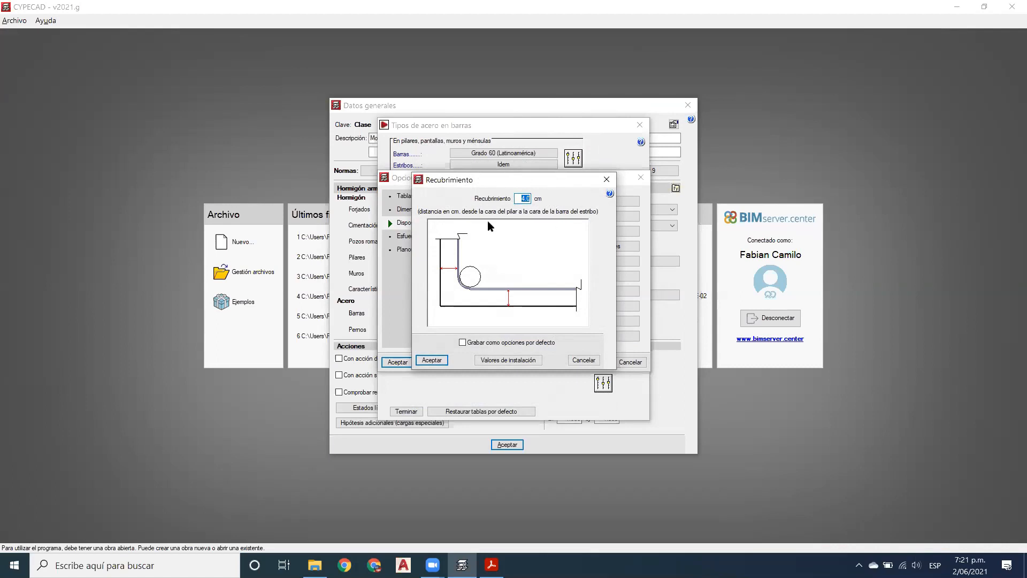
click(432, 360)
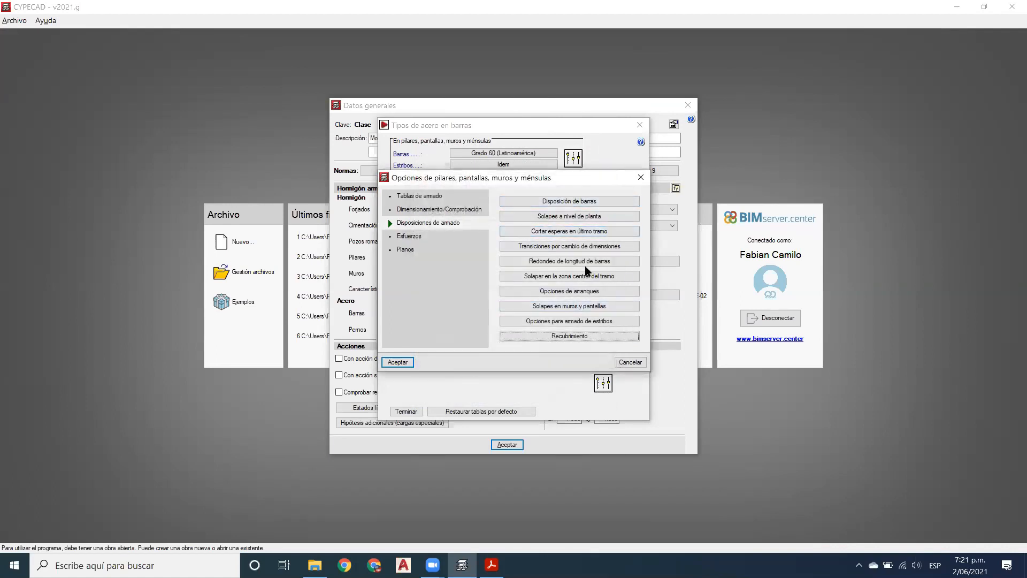
click(417, 239)
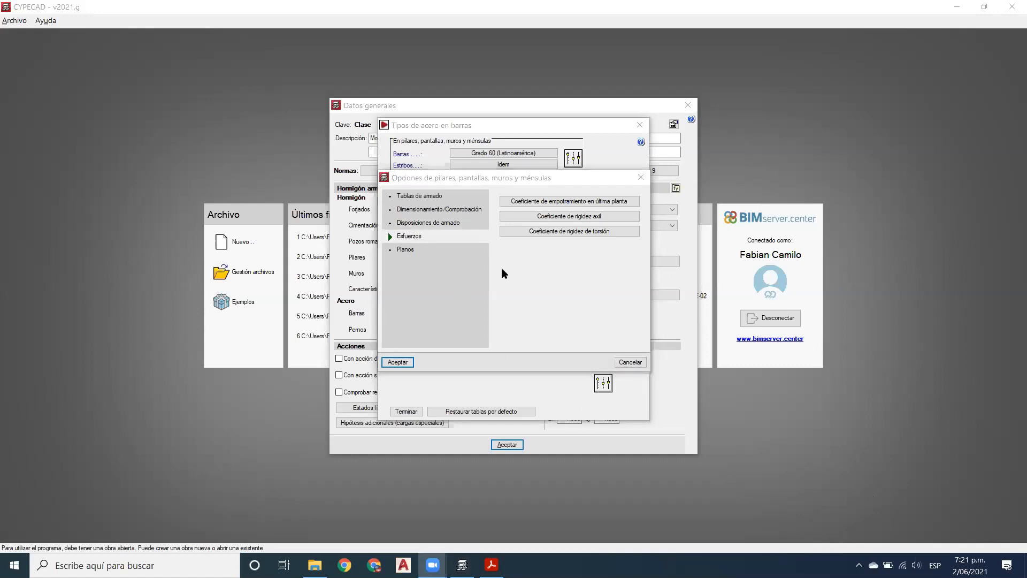
click(568, 202)
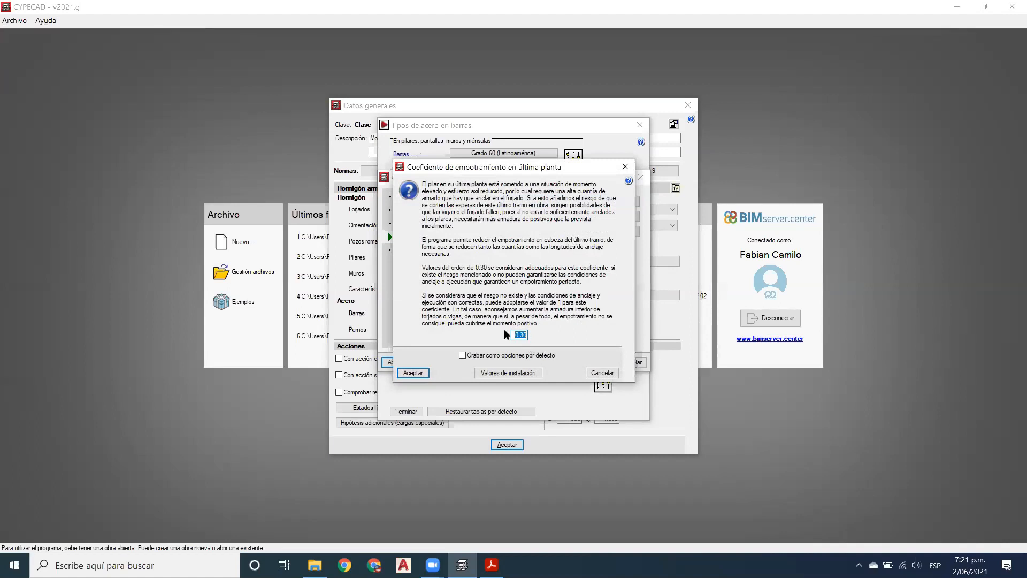
mouse_move(521, 335)
click(412, 373)
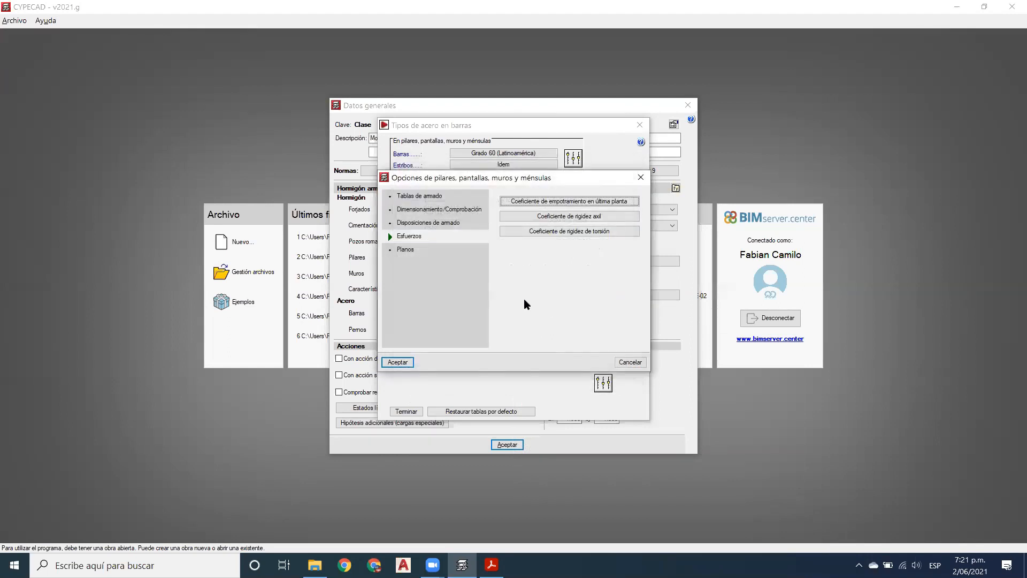
Step: Review the axial and torsional stiffness coefficients and close them with their existing values
click(580, 216)
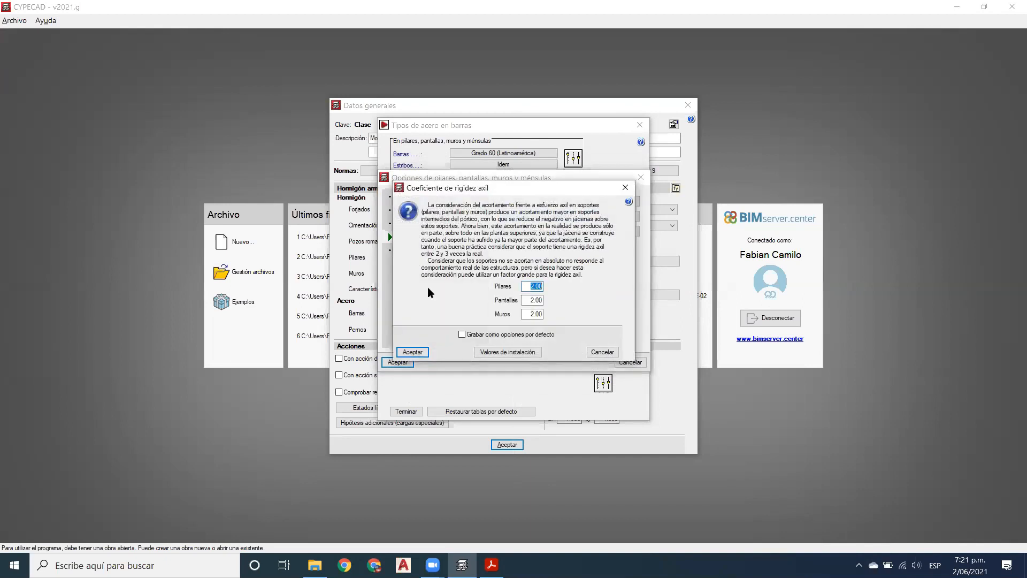
click(412, 352)
click(556, 236)
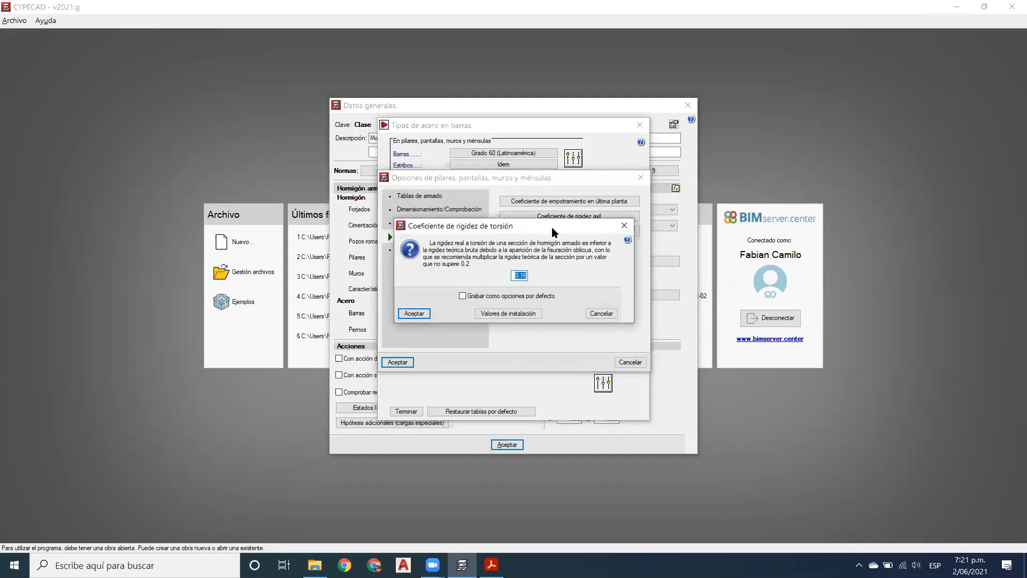
drag(551, 226, 578, 251)
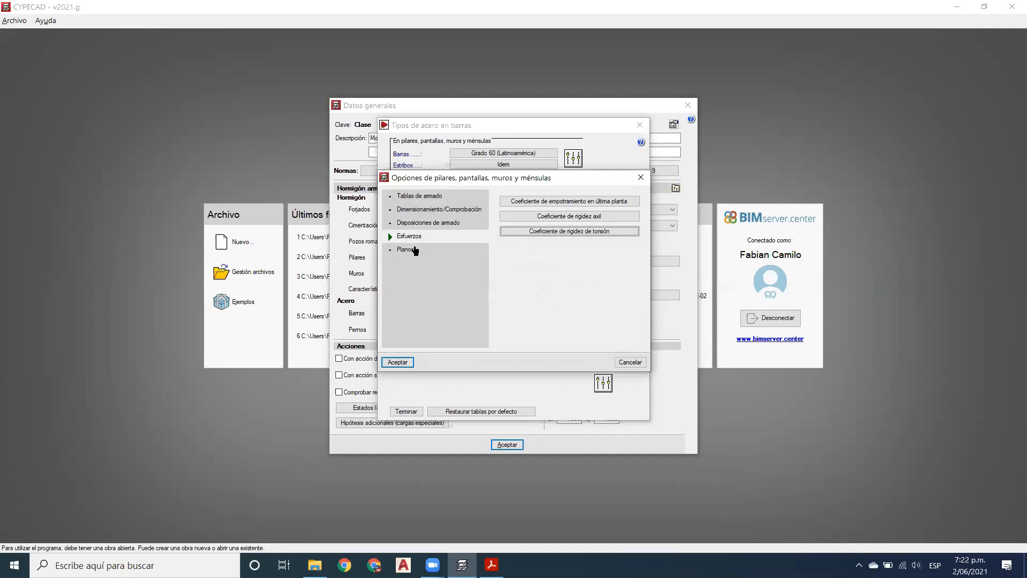
Step: Accept the existing drawing options for column and wall hatching and the column schedule, and confirm the column, wall and corbel options
click(413, 250)
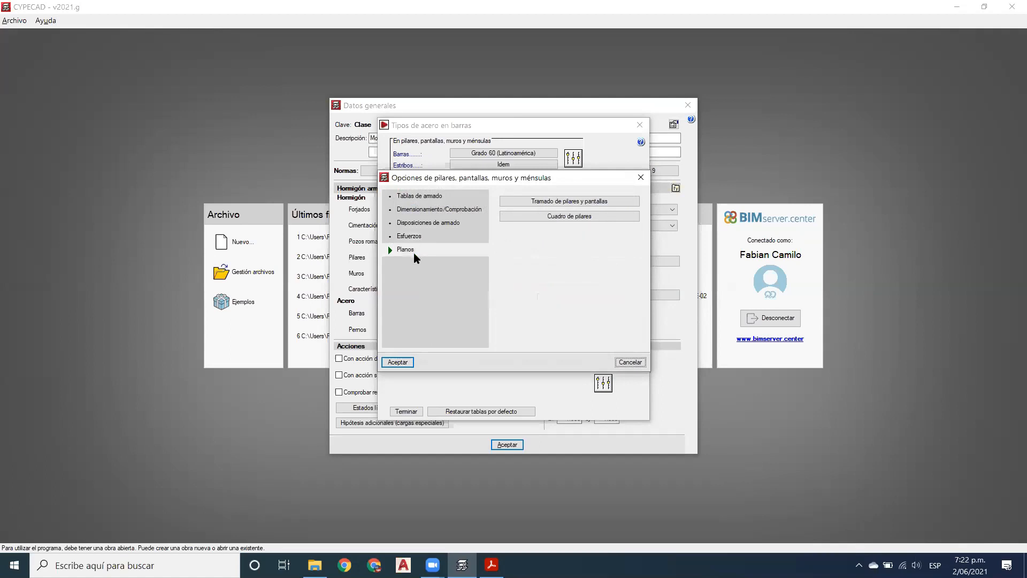
click(584, 206)
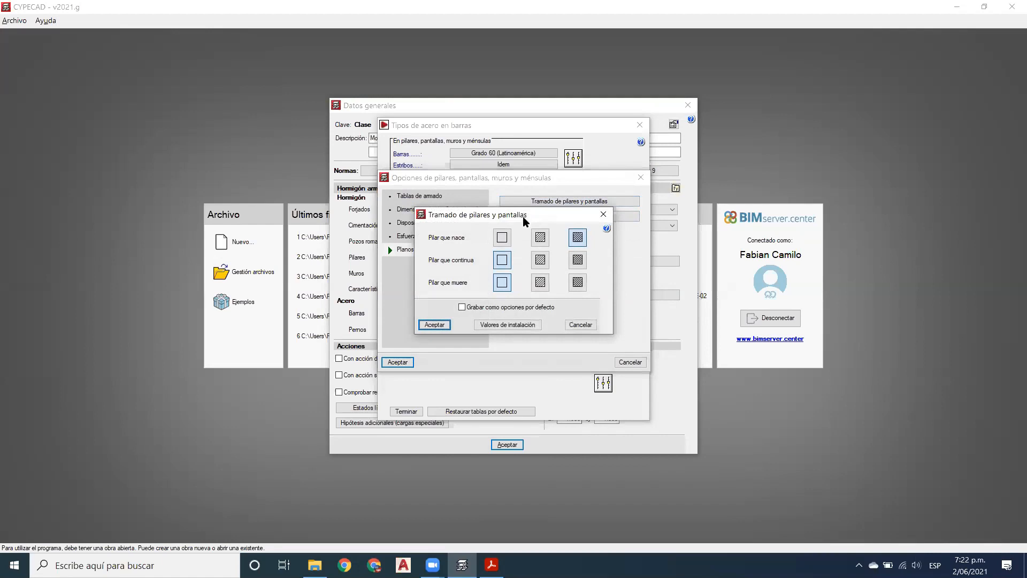
drag(522, 216, 580, 248)
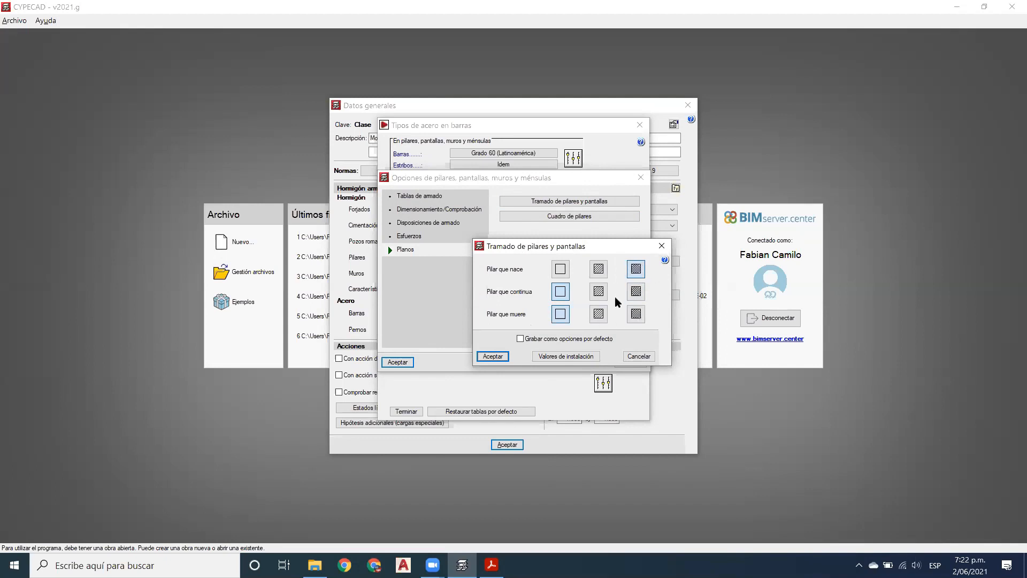
click(492, 356)
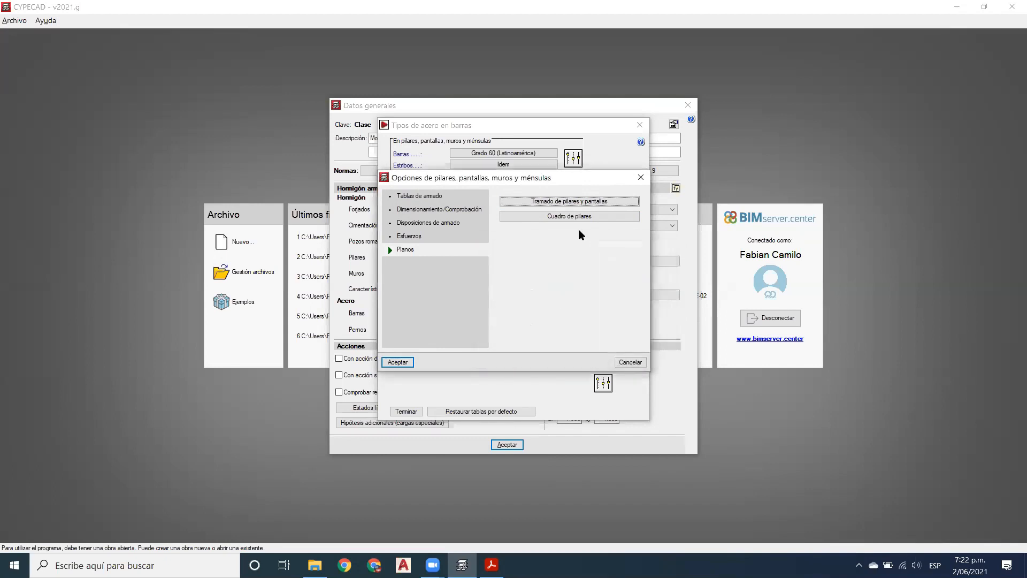
click(580, 217)
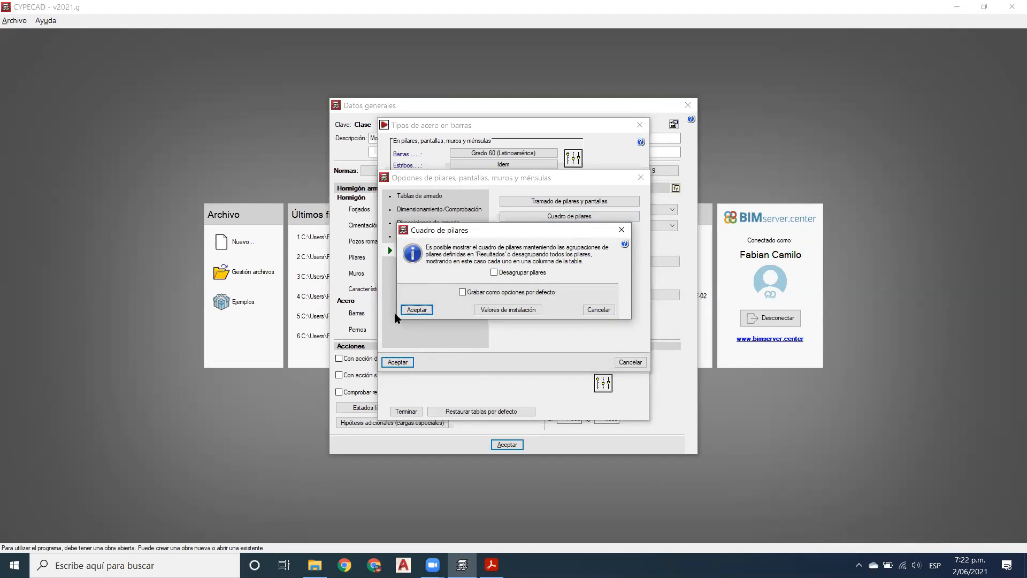
click(420, 309)
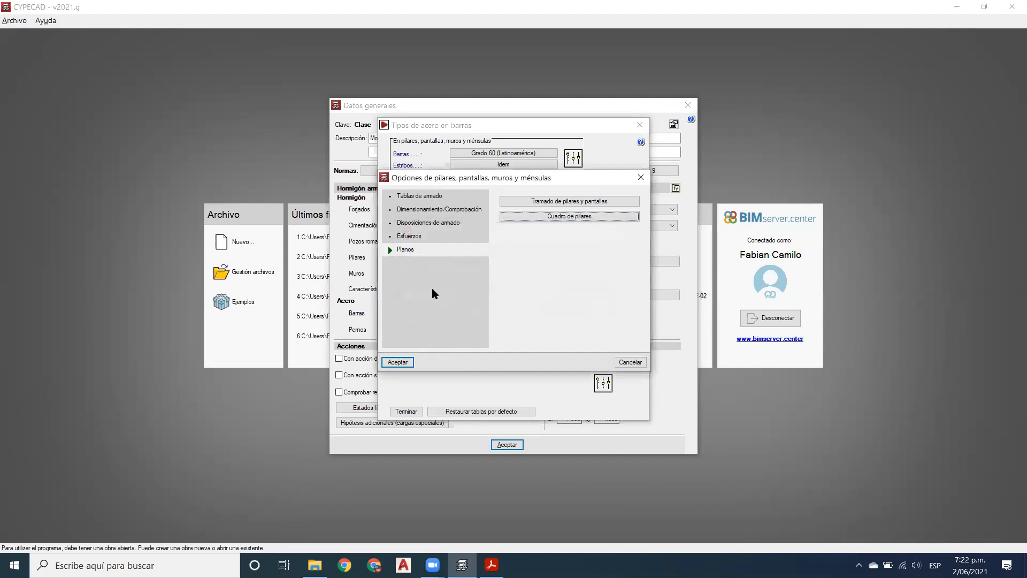
click(407, 364)
Step: Reopen the column, wall and corbel options, check the drawing options category (Planos), and close without changes
click(573, 159)
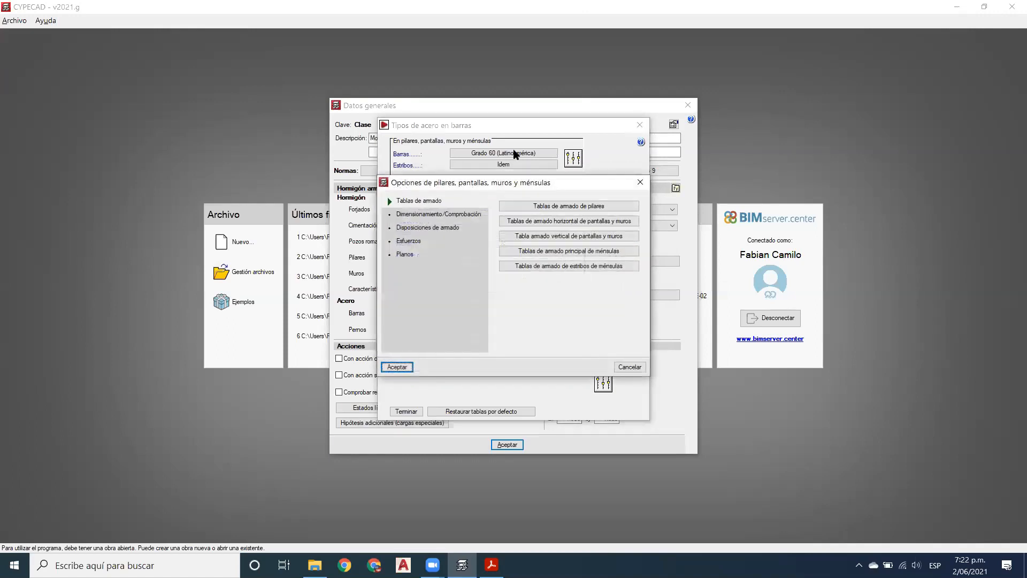
click(411, 255)
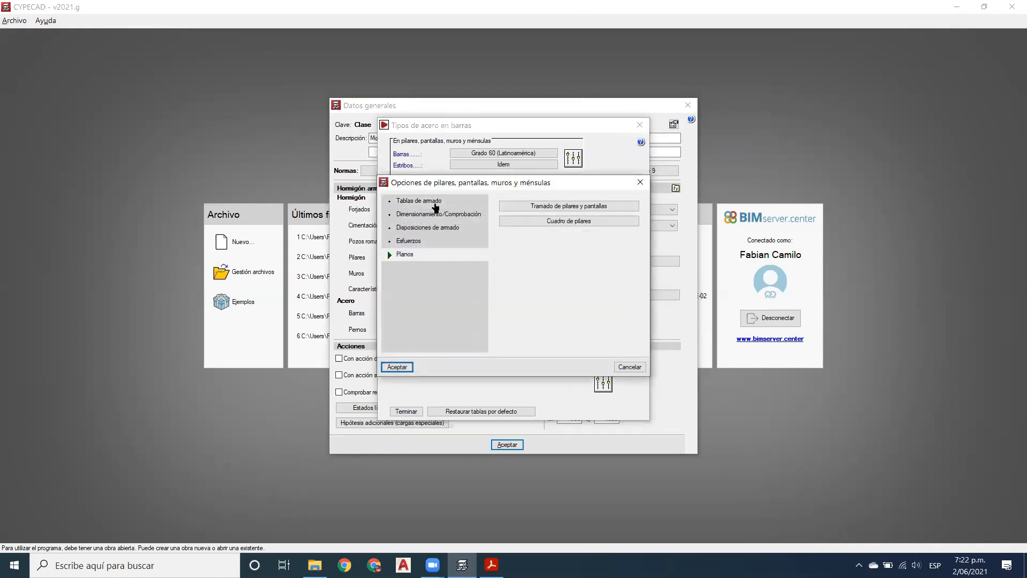
click(640, 182)
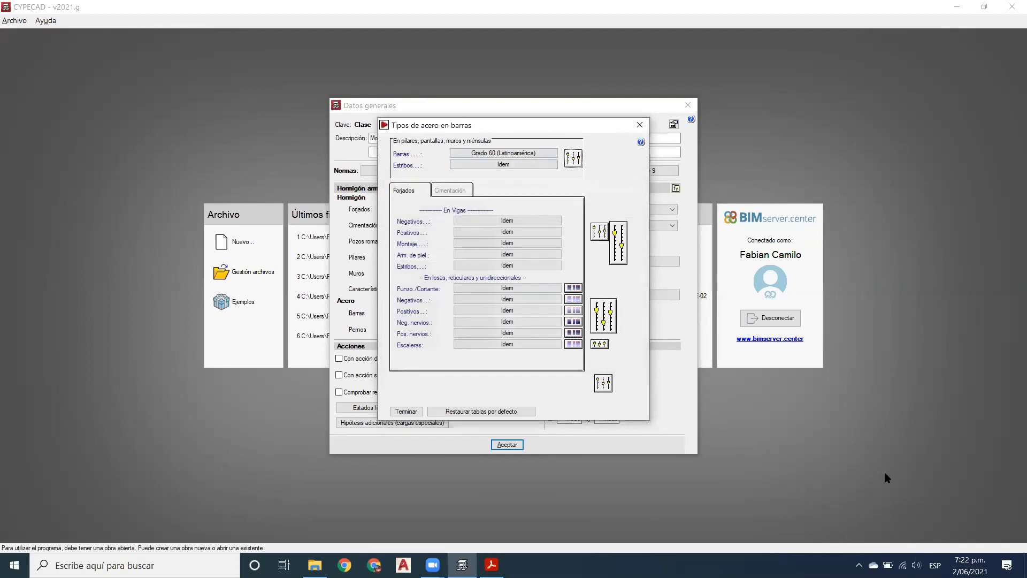
Step: Sketch a two-storey, two-bay frame with column bases, a curved arrow and an outlined base zone over the screen
click(358, 458)
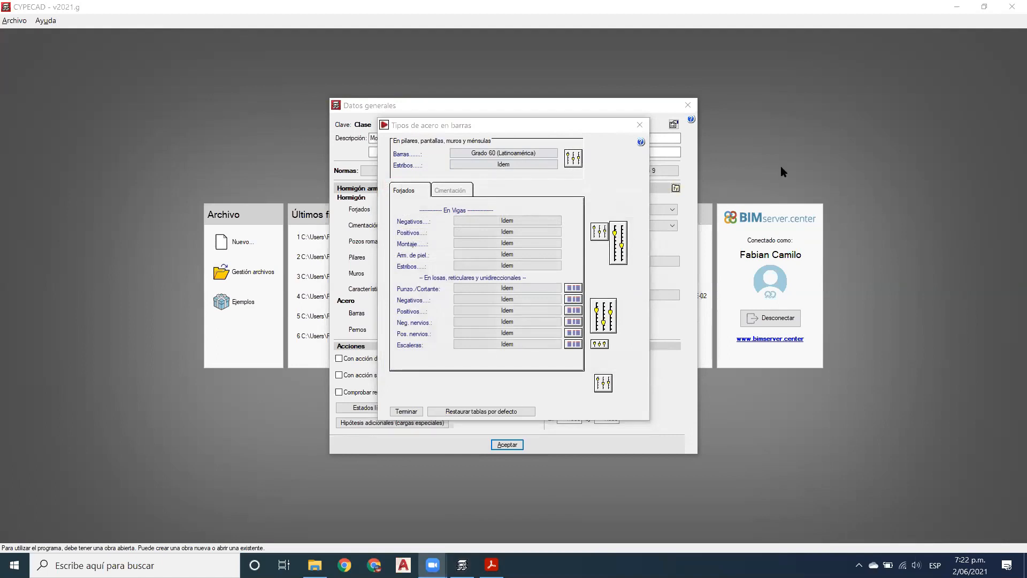
click(678, 170)
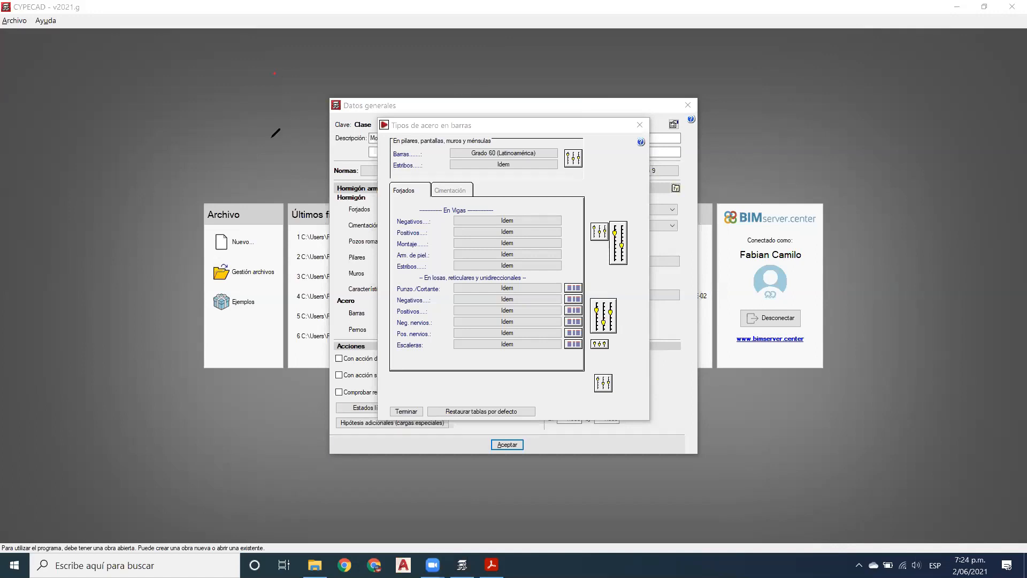
mouse_move(268, 204)
mouse_down()
mouse_move(272, 74)
mouse_move(433, 75)
mouse_move(451, 186)
mouse_up()
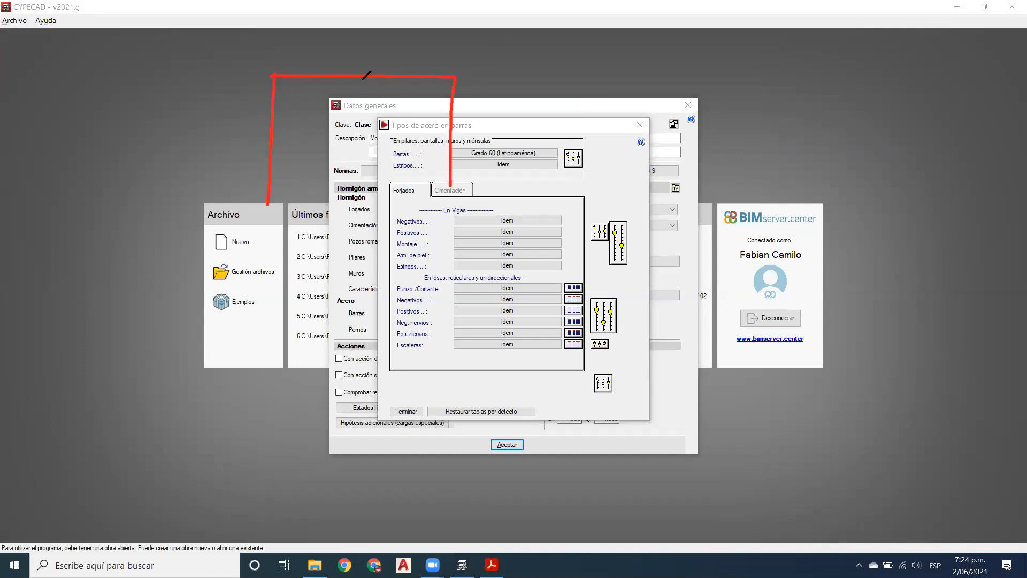
drag(362, 75, 363, 198)
drag(271, 148, 454, 153)
drag(358, 179, 361, 214)
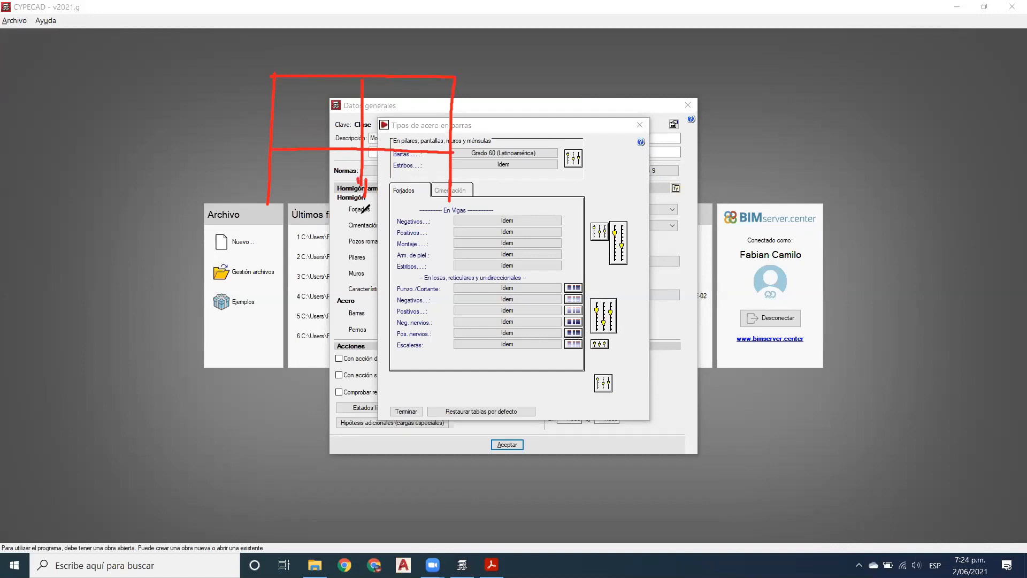
drag(282, 205, 257, 205)
drag(340, 204, 463, 202)
mouse_move(506, 46)
mouse_down()
mouse_move(278, 53)
mouse_move(235, 115)
mouse_up()
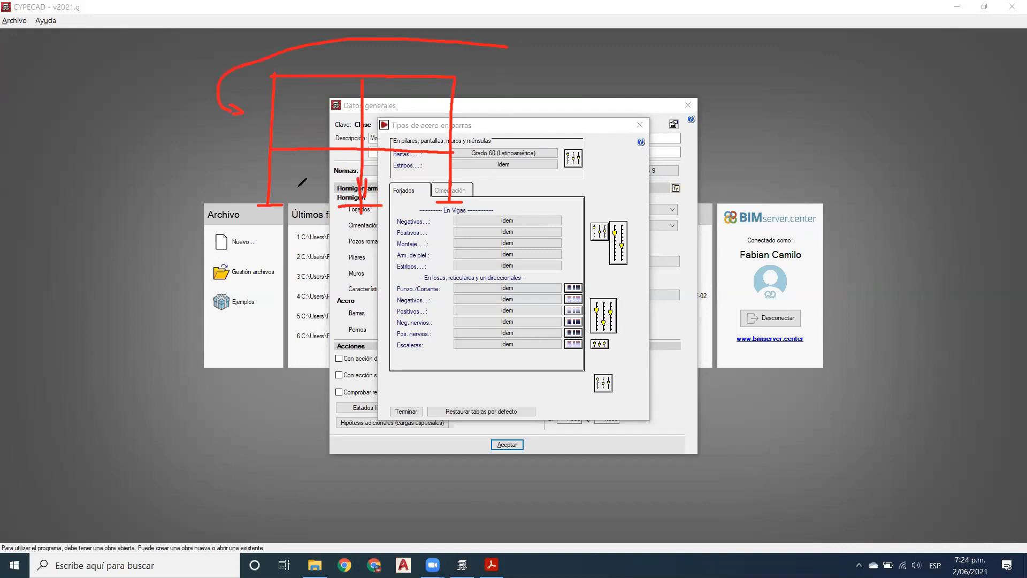
mouse_move(247, 195)
mouse_down()
mouse_move(480, 208)
mouse_move(411, 233)
mouse_up()
mouse_move(292, 217)
mouse_down()
mouse_move(235, 230)
mouse_move(244, 198)
mouse_up()
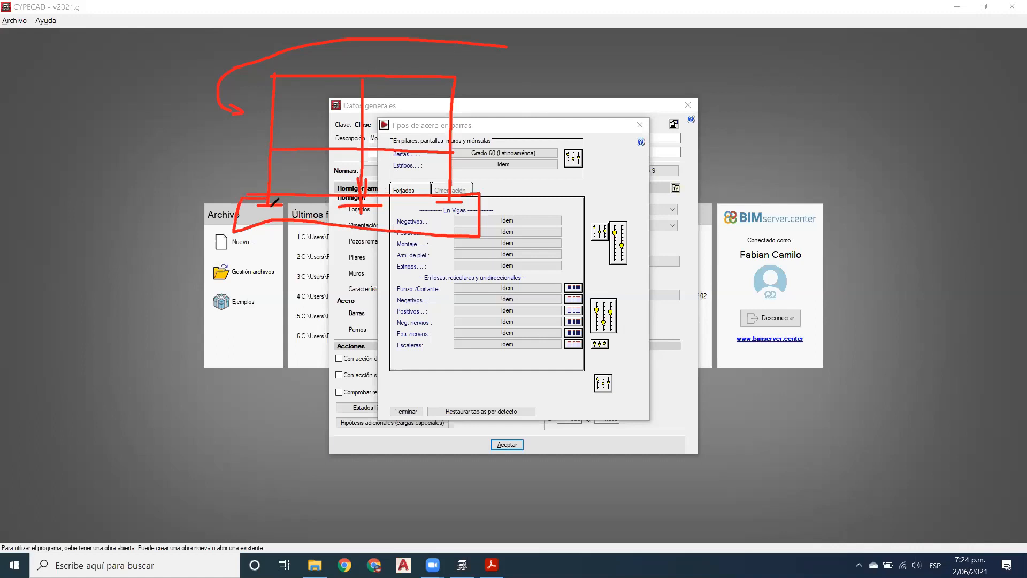
Step: Mark the three column bases of the sketched frame, link them along the base zone, and clear the whole drawing
drag(271, 177, 266, 204)
drag(360, 203, 361, 210)
mouse_move(450, 182)
mouse_down()
mouse_move(447, 209)
mouse_move(333, 209)
mouse_move(382, 206)
mouse_up()
mouse_move(293, 200)
mouse_down()
mouse_move(245, 206)
mouse_move(376, 234)
mouse_move(450, 229)
mouse_up()
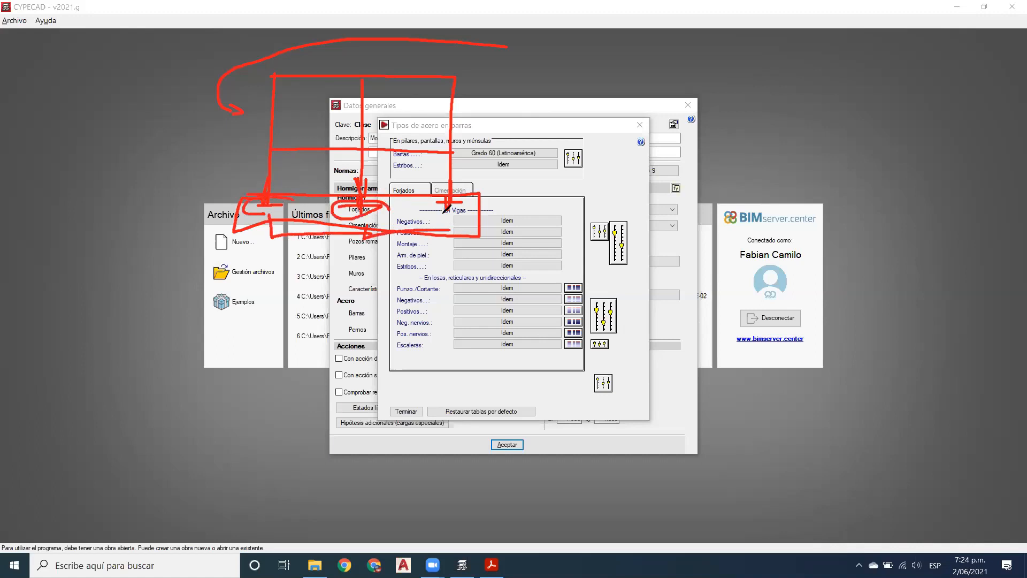
click(578, 52)
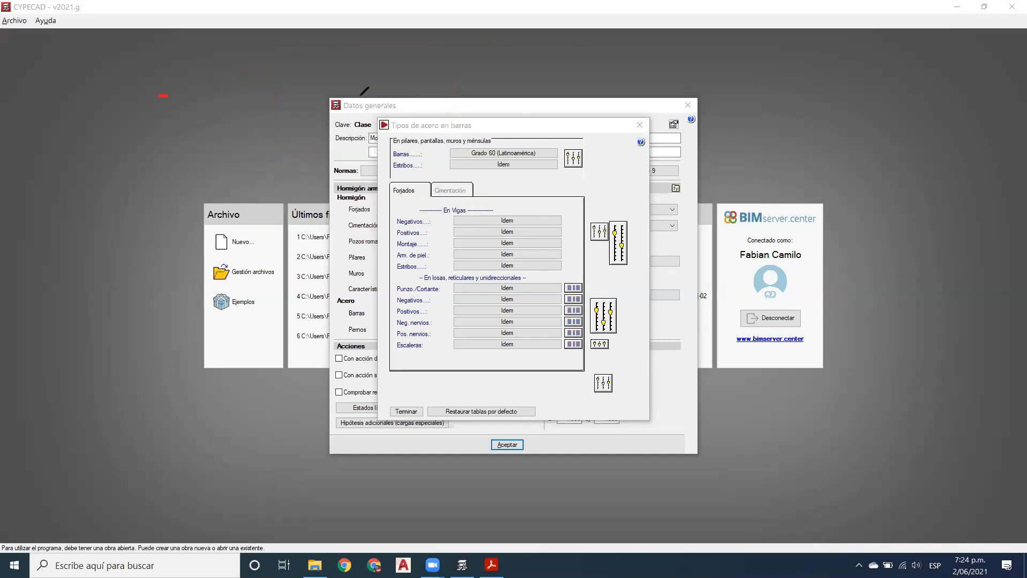
Step: Sketch a second two-storey, two-bay frame standing on a long, thin foundation slab
mouse_move(361, 96)
mouse_down()
mouse_move(159, 97)
mouse_move(155, 247)
mouse_up()
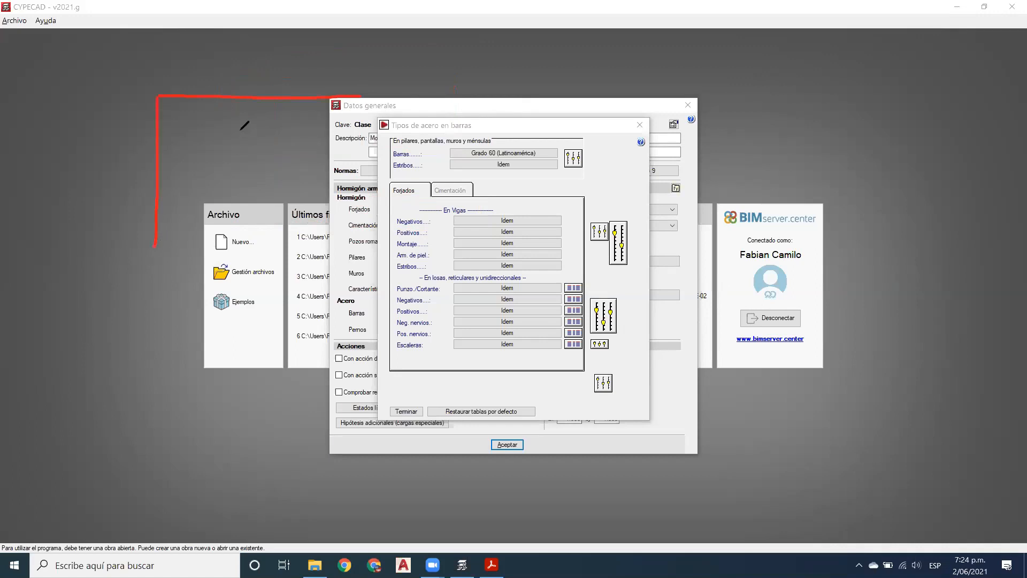
drag(260, 98, 260, 247)
drag(357, 99, 357, 227)
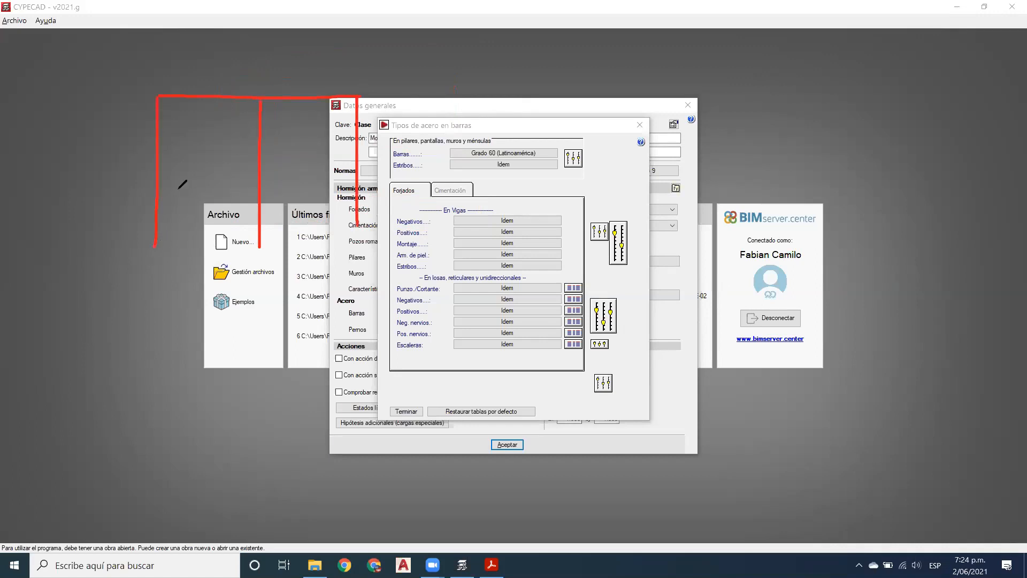
drag(163, 184, 207, 185)
drag(311, 184, 357, 185)
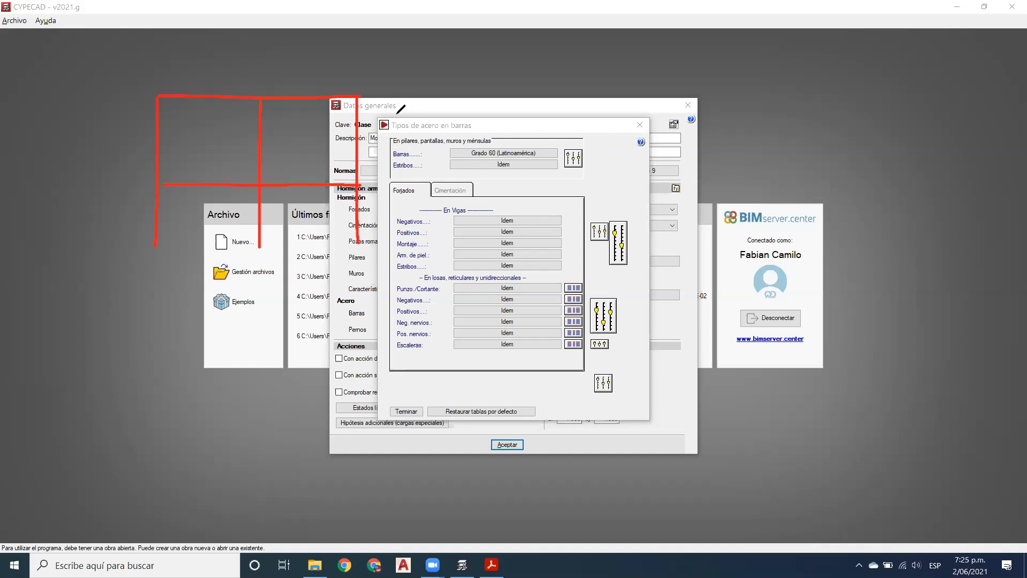
drag(398, 264, 398, 293)
mouse_move(150, 244)
mouse_down()
mouse_move(358, 242)
mouse_move(372, 251)
mouse_move(154, 260)
mouse_move(141, 247)
mouse_up()
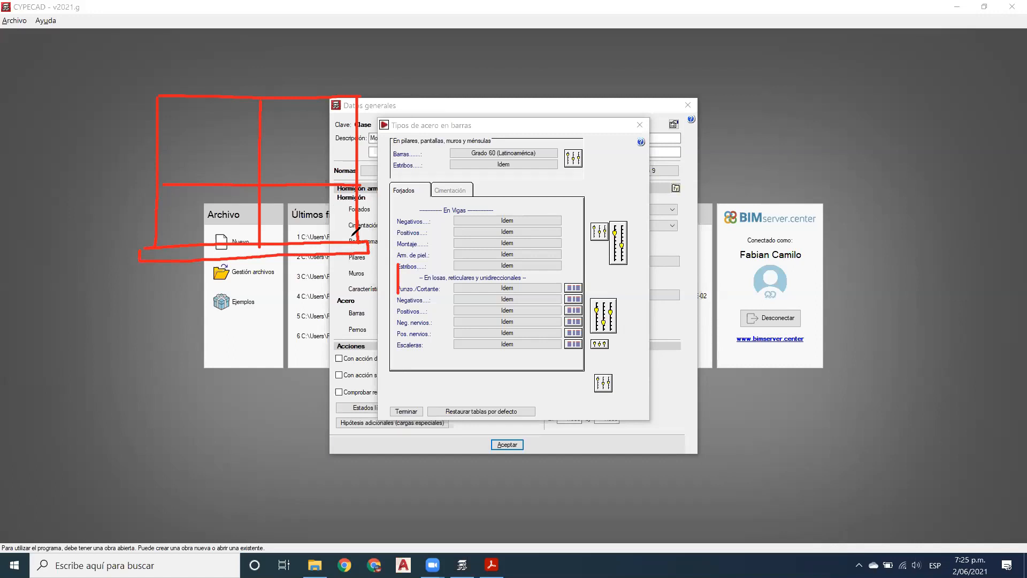
Step: Outline the frame together with its foundation, circle the foundation strip, and draw a large loop around the whole structure
mouse_move(377, 248)
mouse_down()
mouse_move(377, 269)
mouse_move(238, 276)
mouse_up()
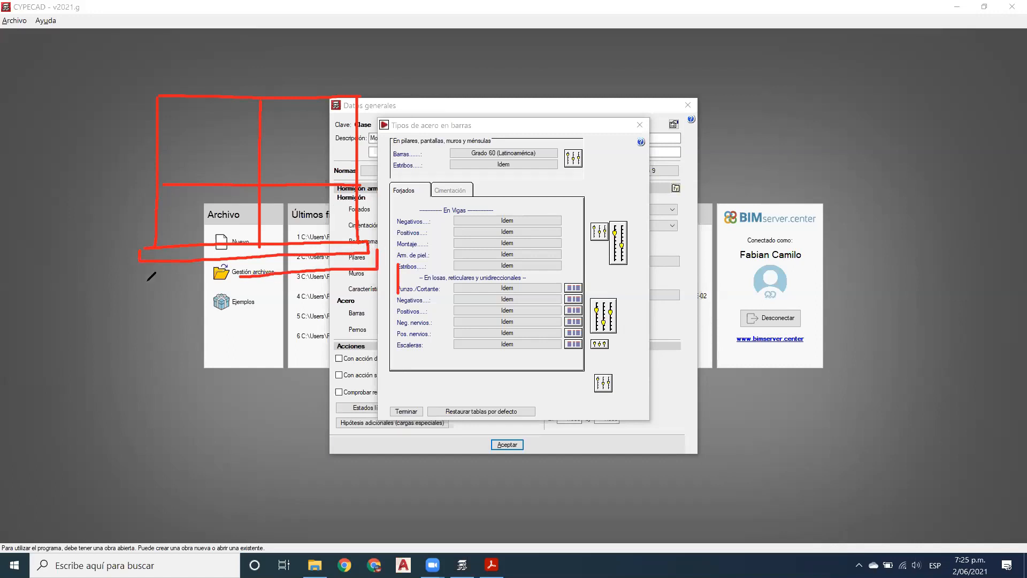
mouse_move(151, 276)
mouse_down()
mouse_move(114, 185)
mouse_move(138, 82)
mouse_move(399, 79)
mouse_move(396, 238)
mouse_move(386, 271)
mouse_move(377, 271)
mouse_up()
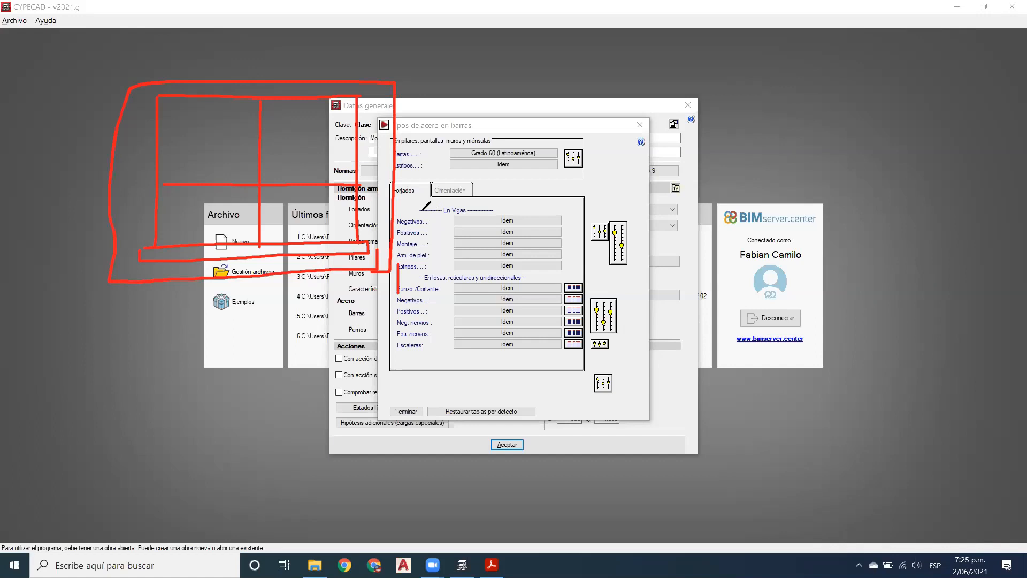
mouse_move(395, 247)
mouse_down()
mouse_move(391, 235)
mouse_move(146, 229)
mouse_move(166, 270)
mouse_move(402, 237)
mouse_up()
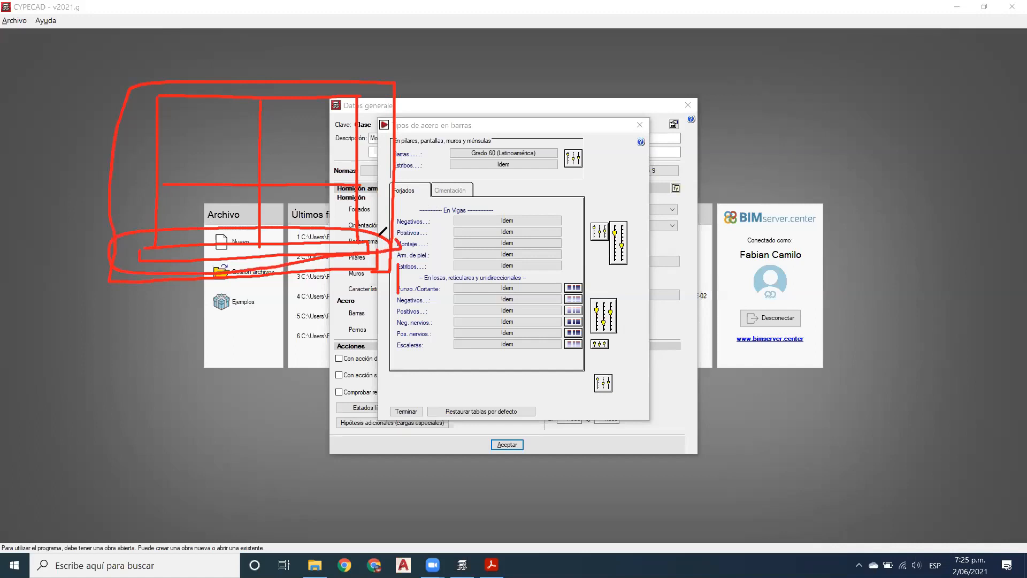
drag(298, 58, 266, 59)
mouse_move(145, 71)
mouse_down()
mouse_move(119, 264)
mouse_move(312, 277)
mouse_move(400, 186)
mouse_move(276, 57)
mouse_up()
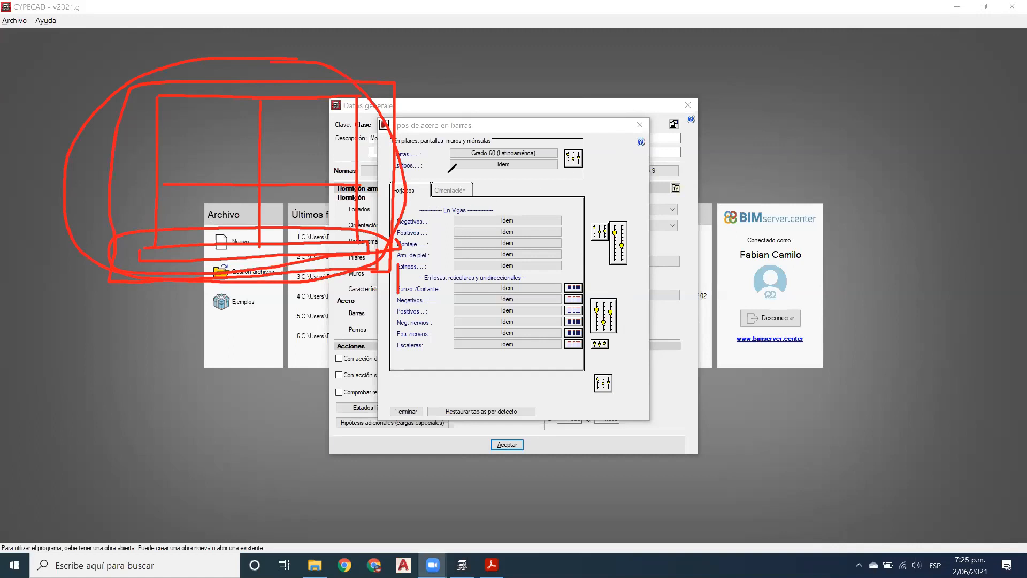
Step: Reopen the column, wall and corbel options, clear the sketch, and check the floor-level lap setting (Solapes a nivel de planta) without changes
click(571, 159)
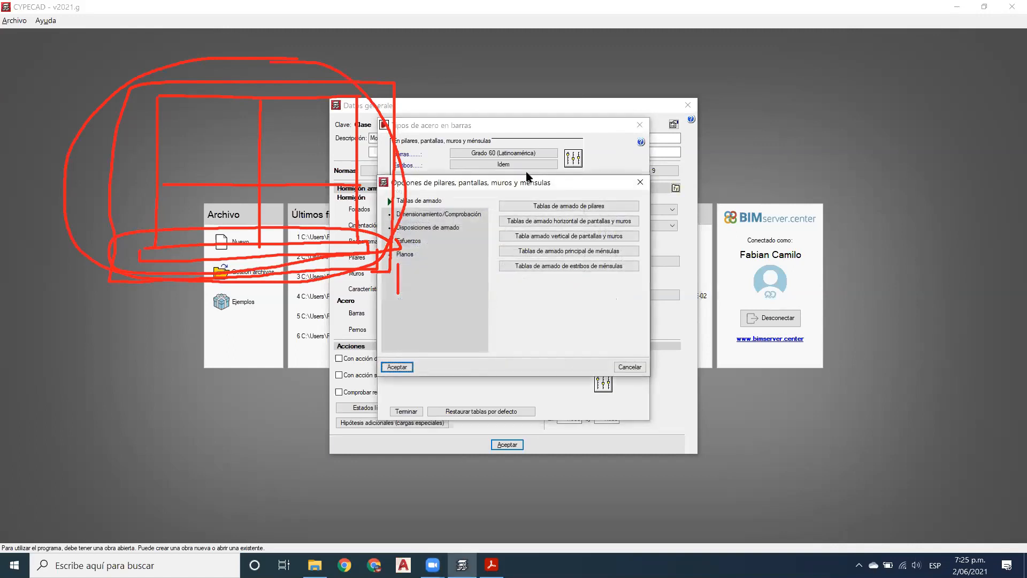
click(425, 240)
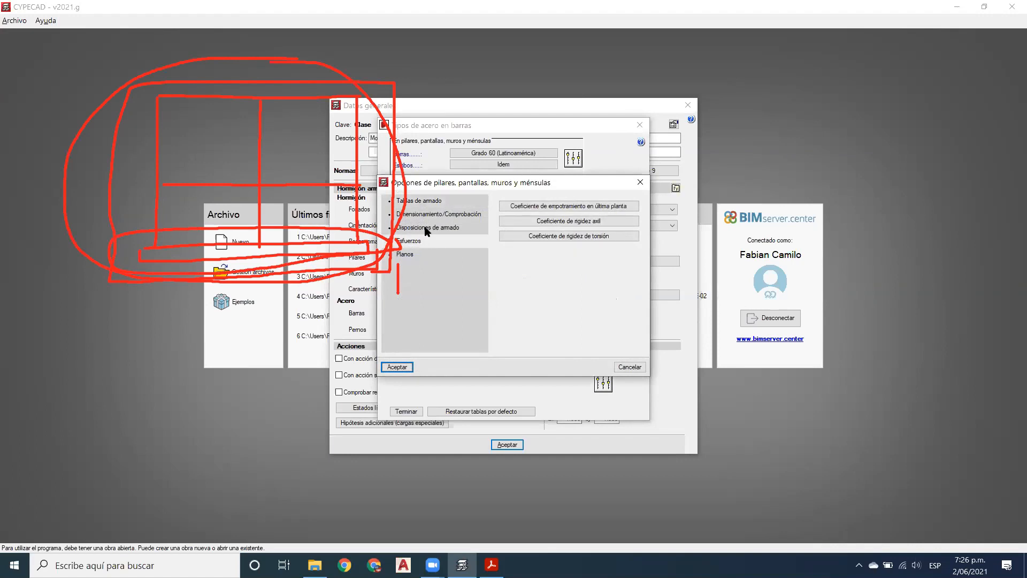
click(427, 229)
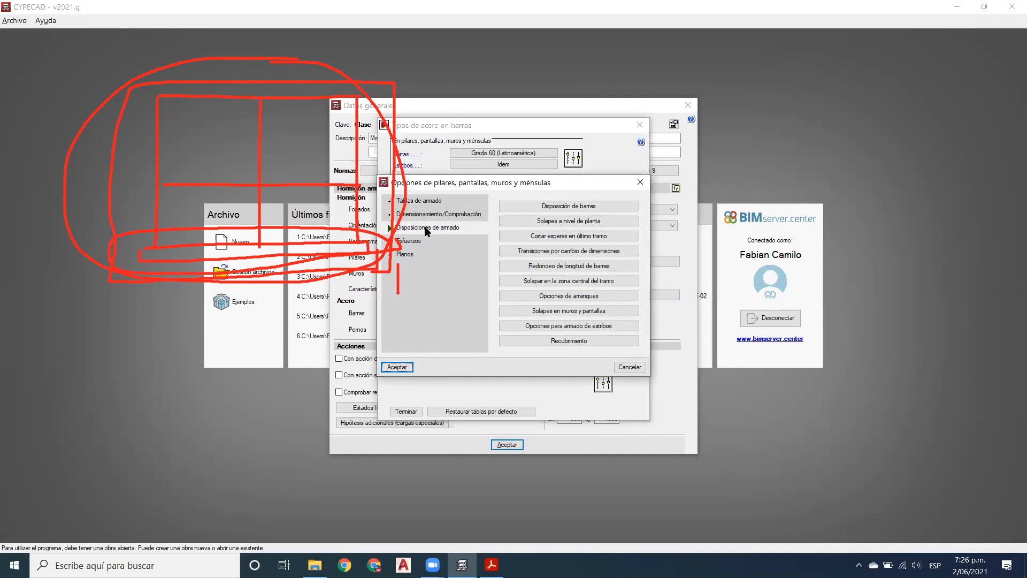
click(652, 35)
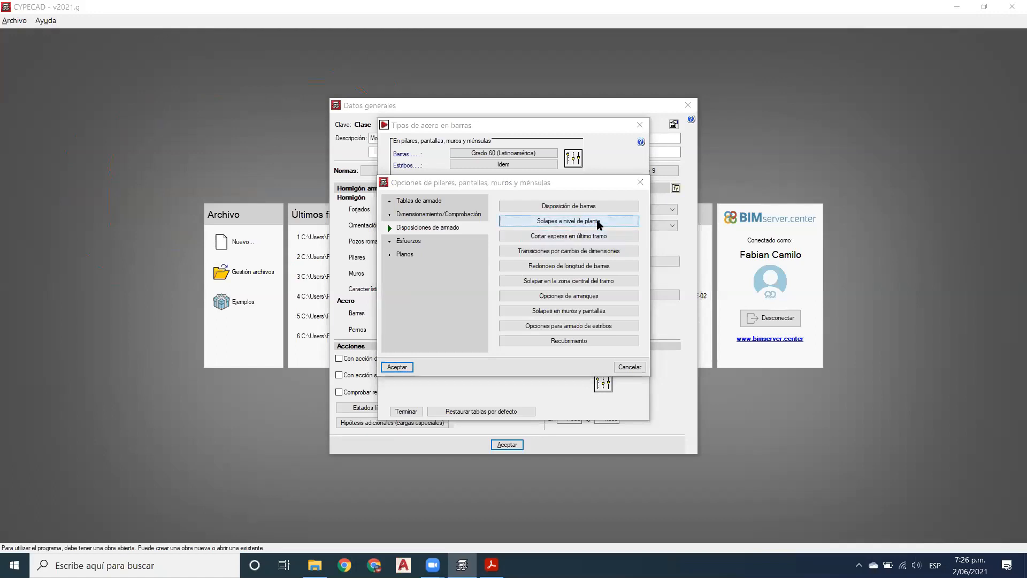
click(588, 221)
click(610, 215)
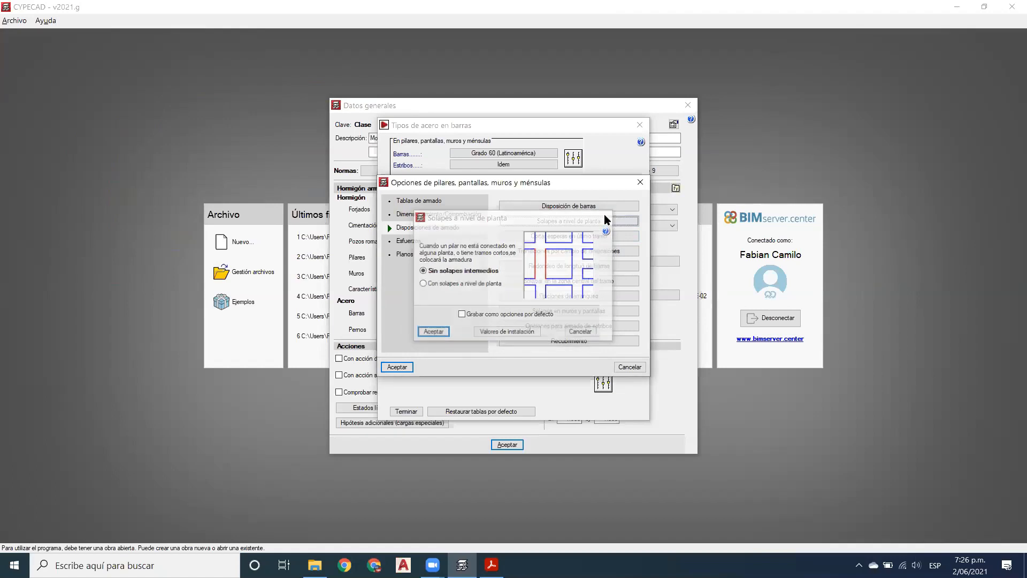
Step: Review the reinforcement table, design, arrangement and forces categories, rechecking the floor-level lap setting without changing it
click(430, 202)
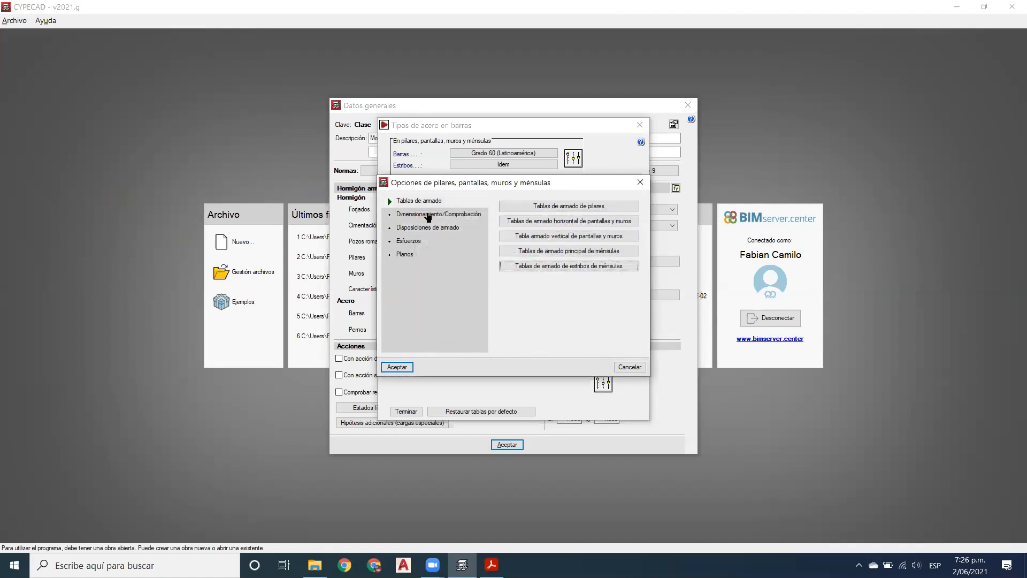
click(428, 215)
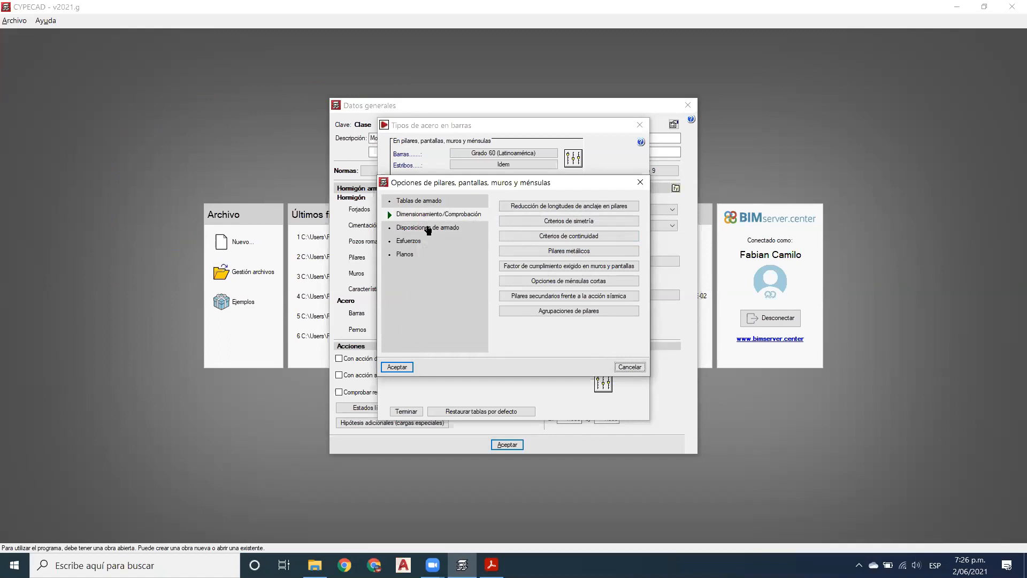
click(428, 229)
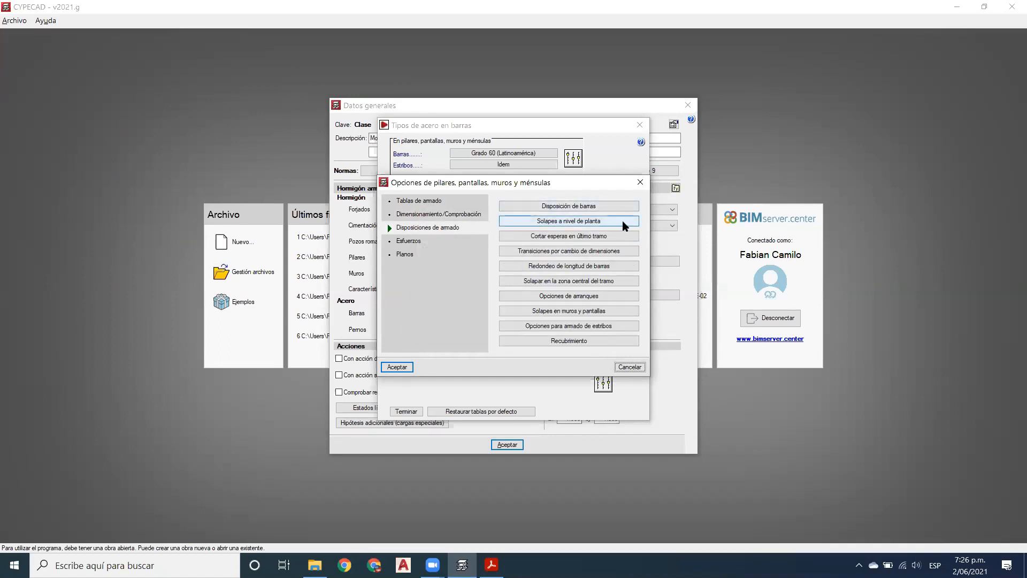
click(621, 222)
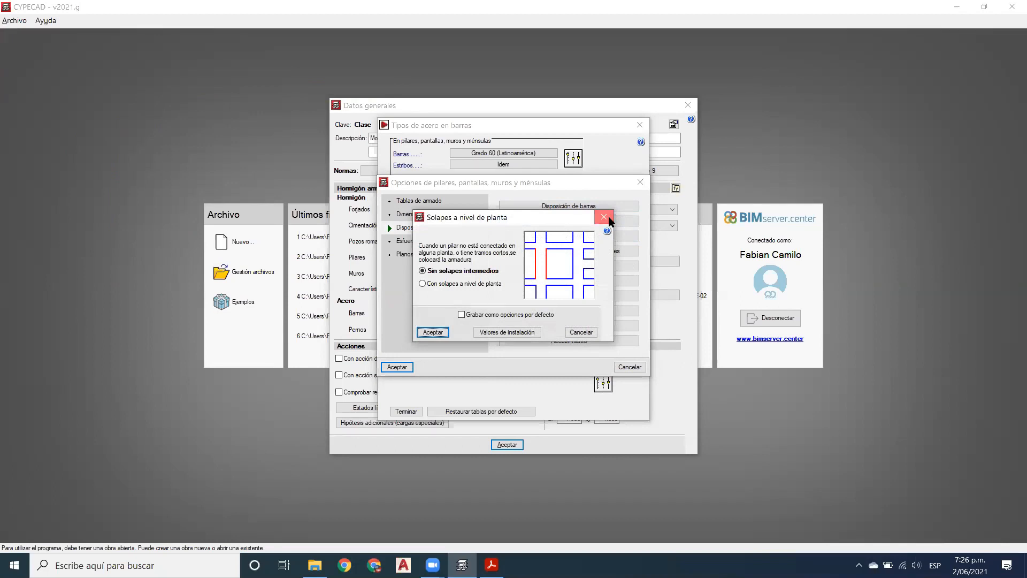
click(609, 218)
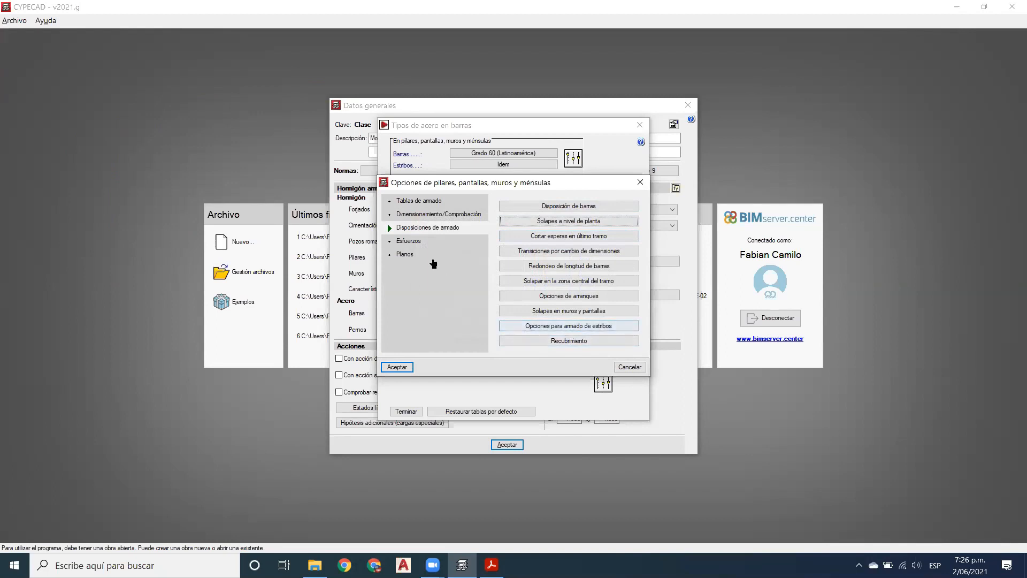
click(429, 240)
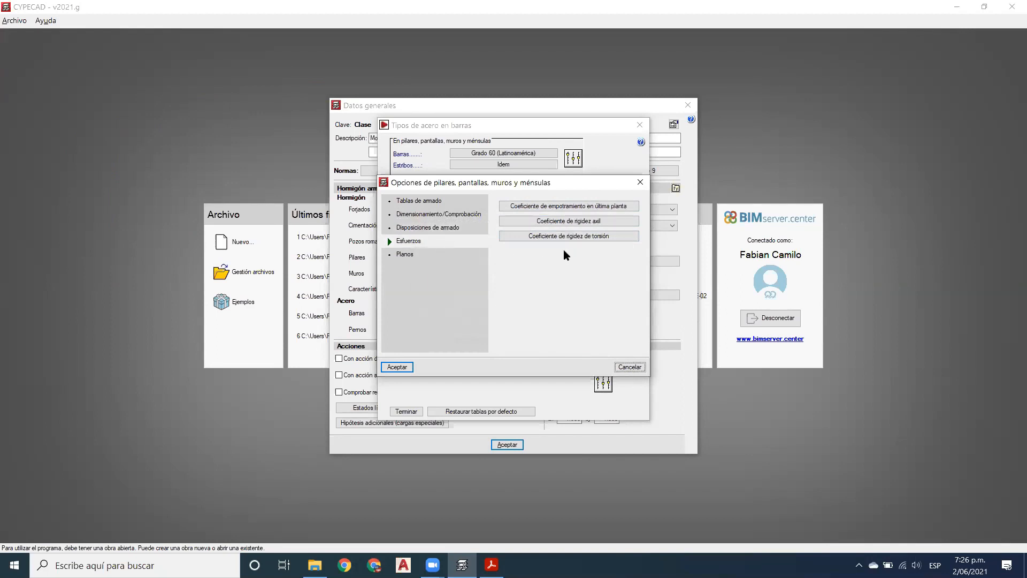
click(432, 228)
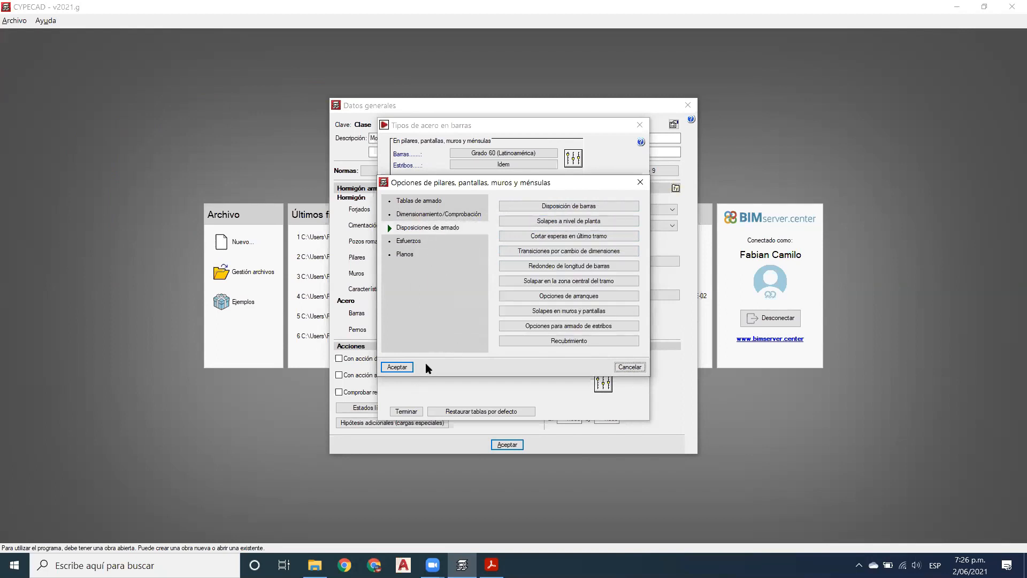
Step: Check the starter bar options (Opciones de arranques) and the mid-span lap setting (Solapar en la zona central del tramo) without changes
click(599, 298)
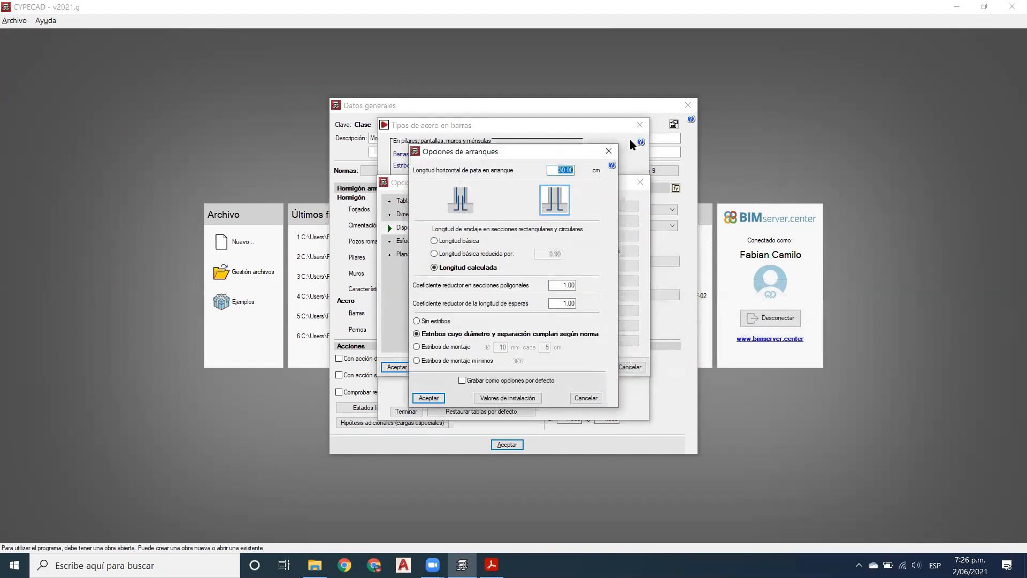
click(610, 152)
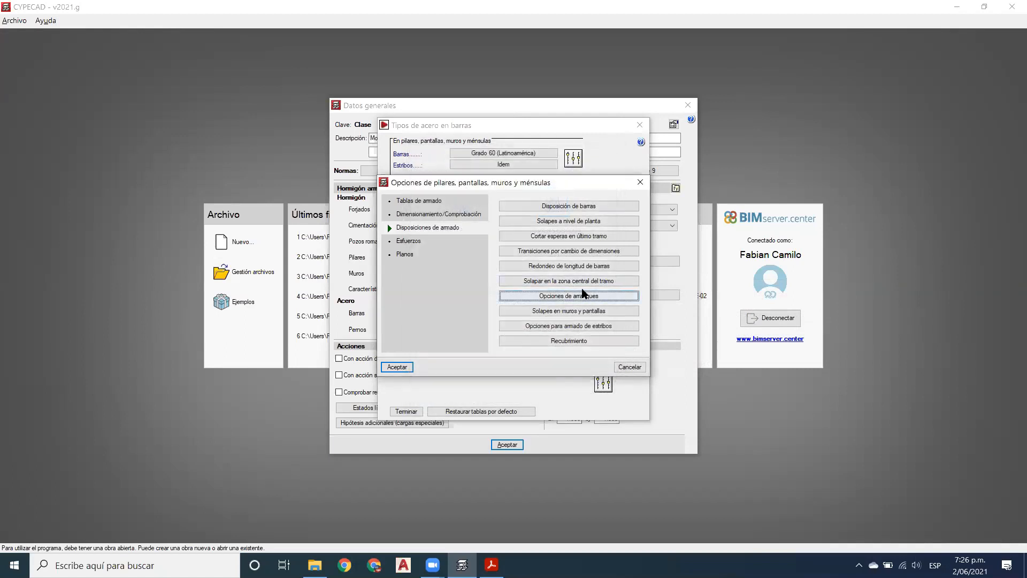
click(583, 285)
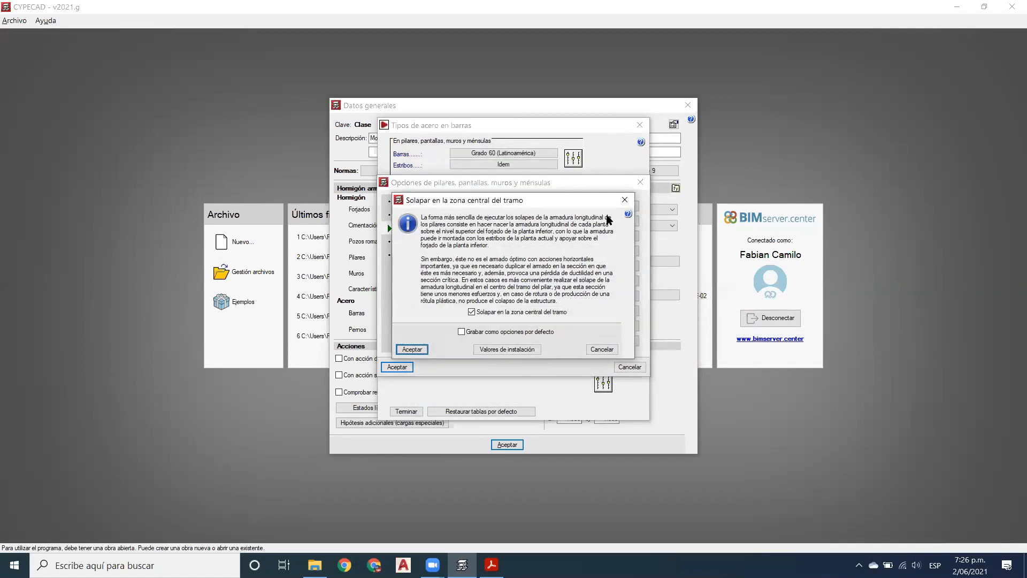
click(624, 201)
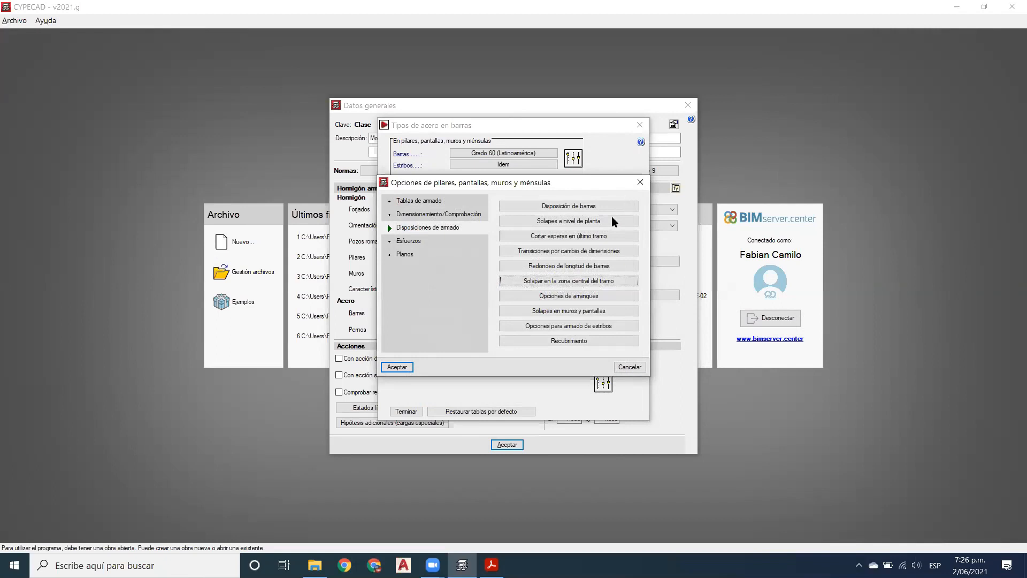
Step: Check the bar length rounding (Redondeo de longitud de barras) and the transitions for dimension changes, leaving both as they are
click(598, 266)
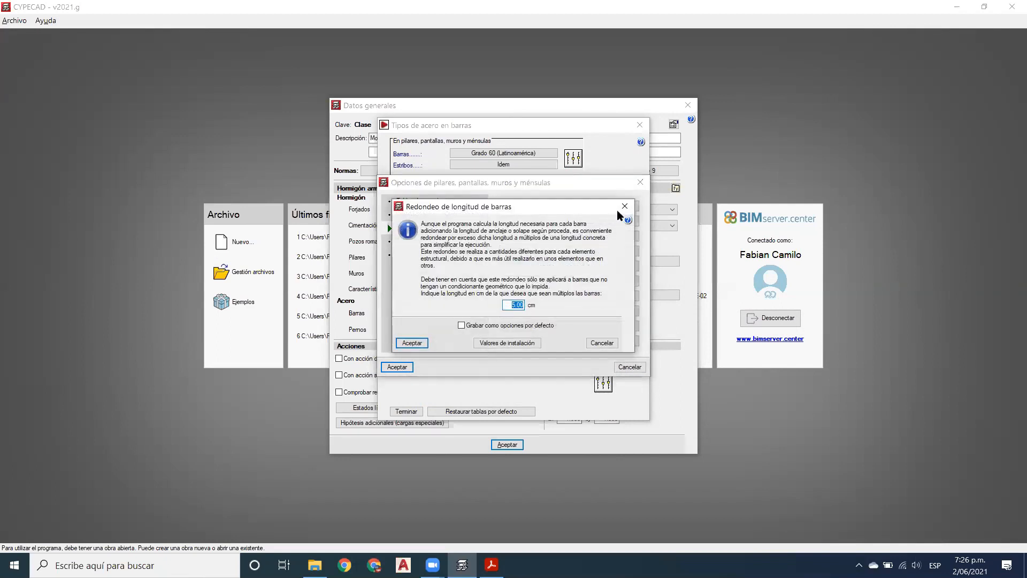
click(622, 207)
click(604, 254)
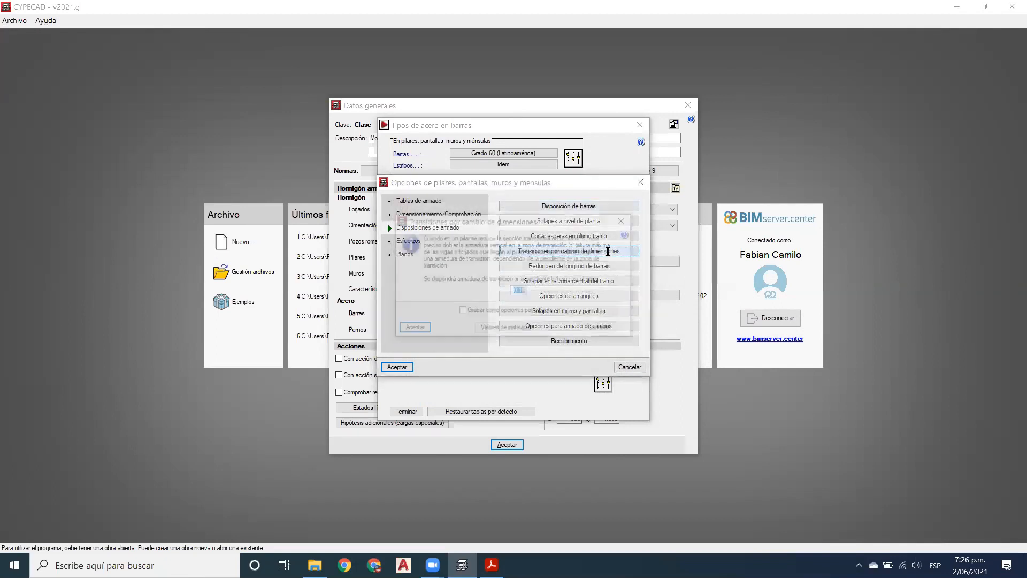
click(625, 220)
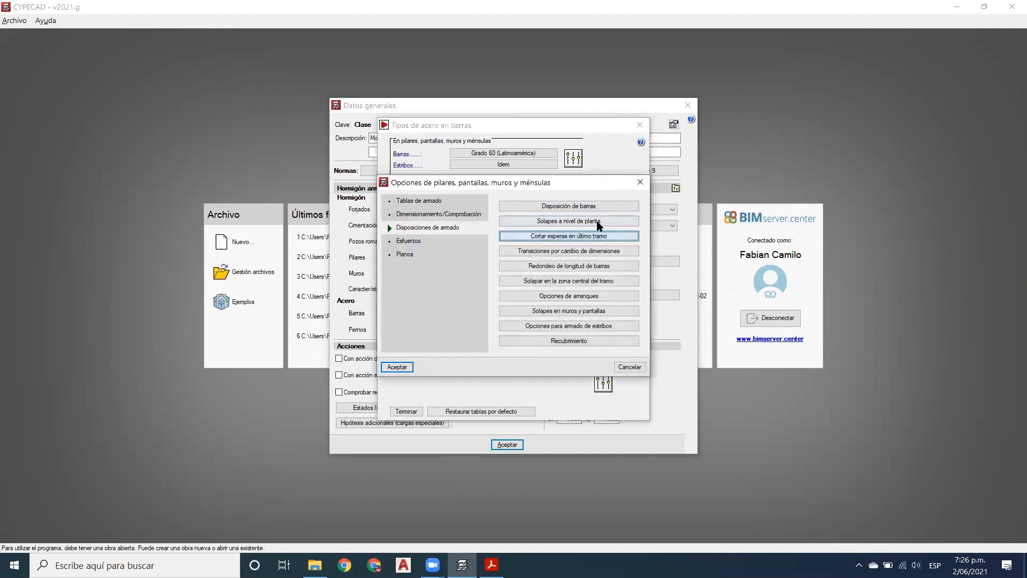
Step: Check the floor-level laps again and the maximum and short-span bar lengths in Disposición de barras without changes
click(599, 222)
click(609, 216)
click(589, 209)
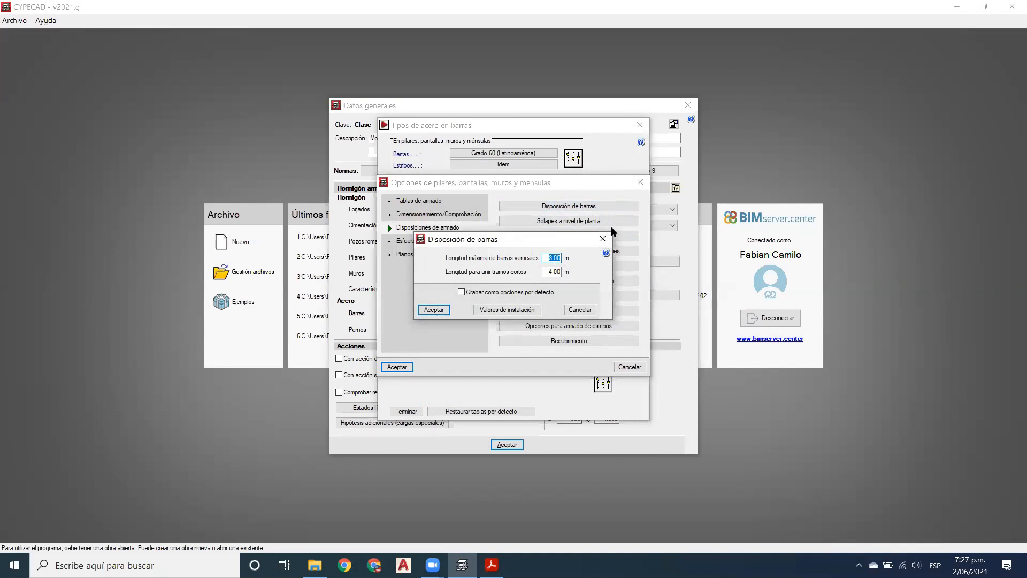
click(603, 238)
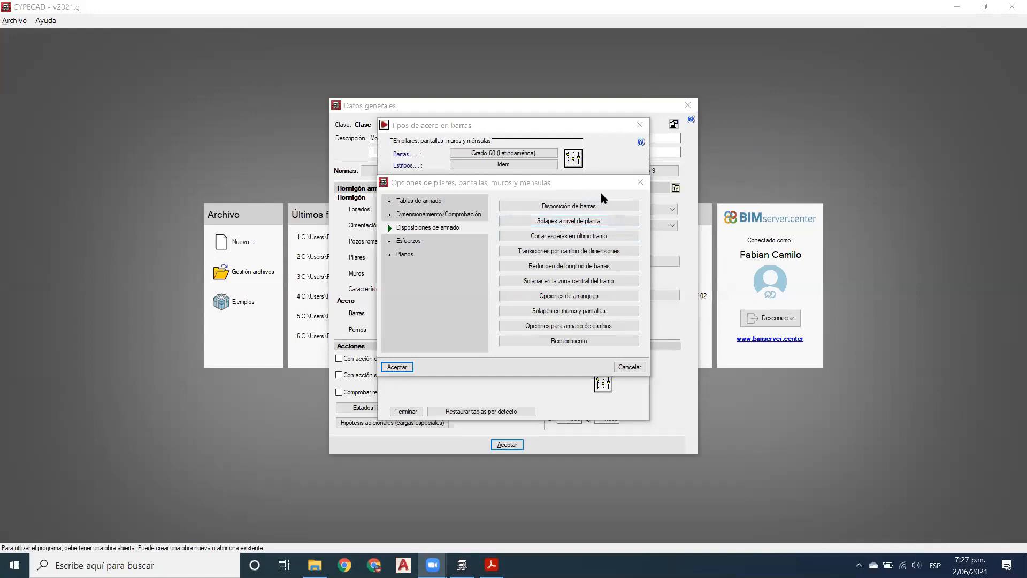
Step: Close the column, wall and corbel options and the bar steel types, returning to the general data
click(640, 183)
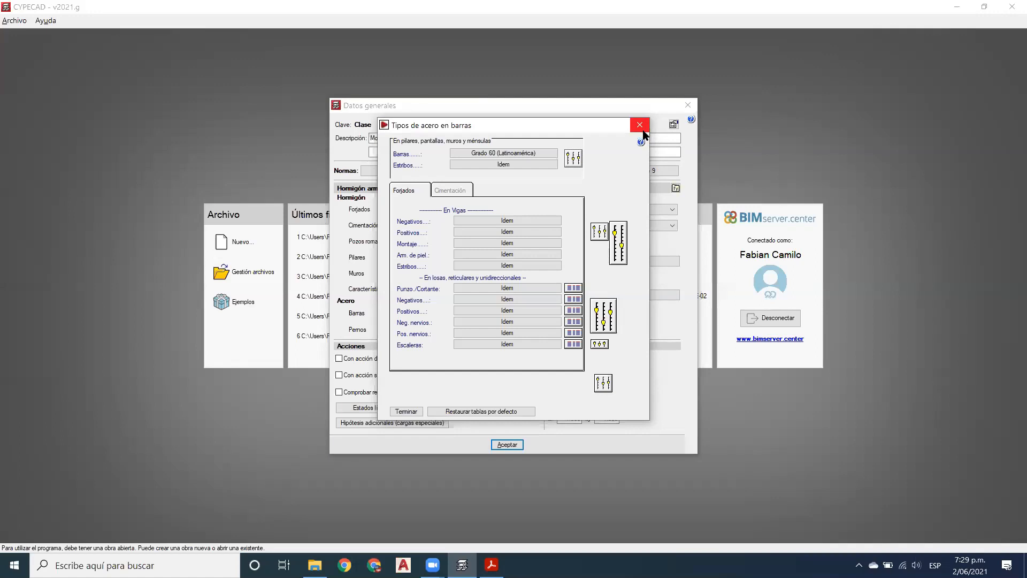
click(781, 157)
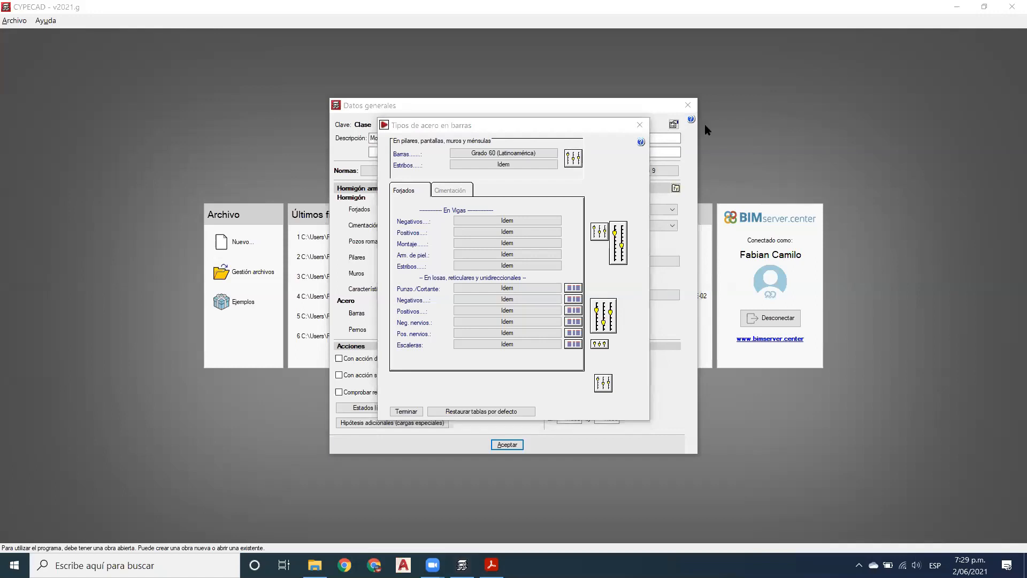
click(640, 124)
Step: Examine the foundation soil settings, including the allowable pressure for persistent situations, and close them without changes
click(524, 226)
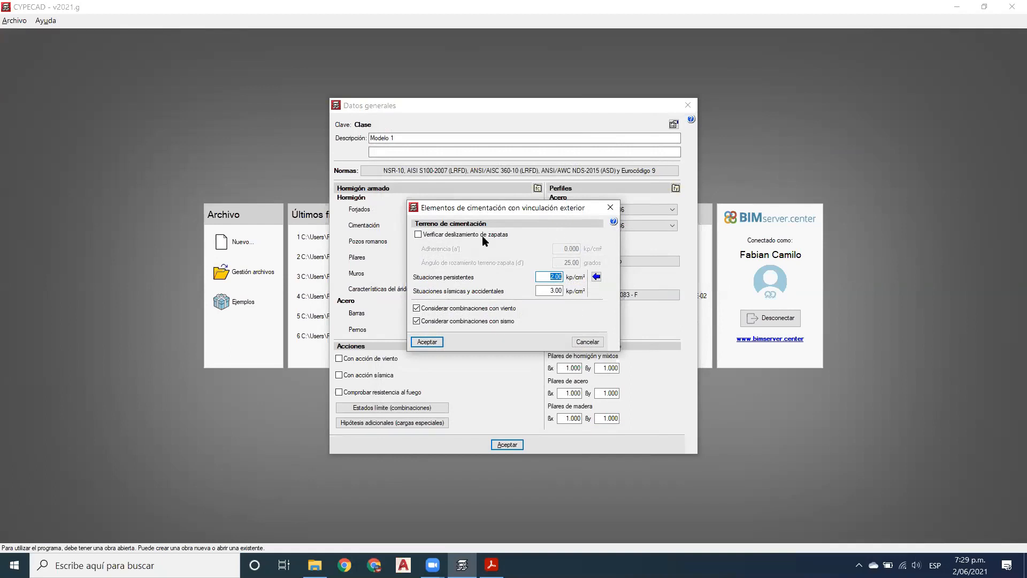
click(550, 278)
click(609, 207)
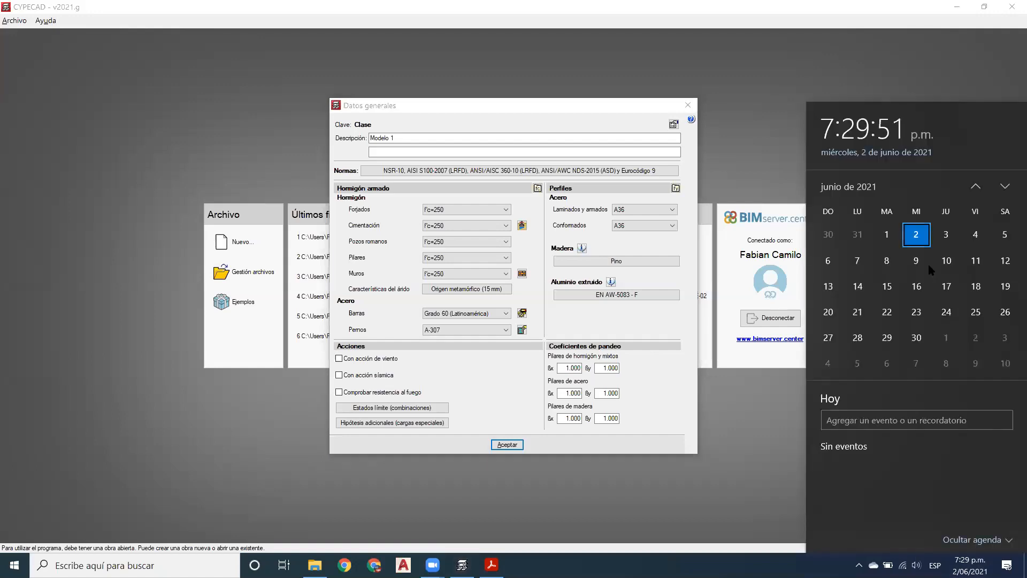
Step: Select Grado 60 (Latinoamérica) for the floor beam bars in the bar steel types and outline the En Vigas section
key(Escape)
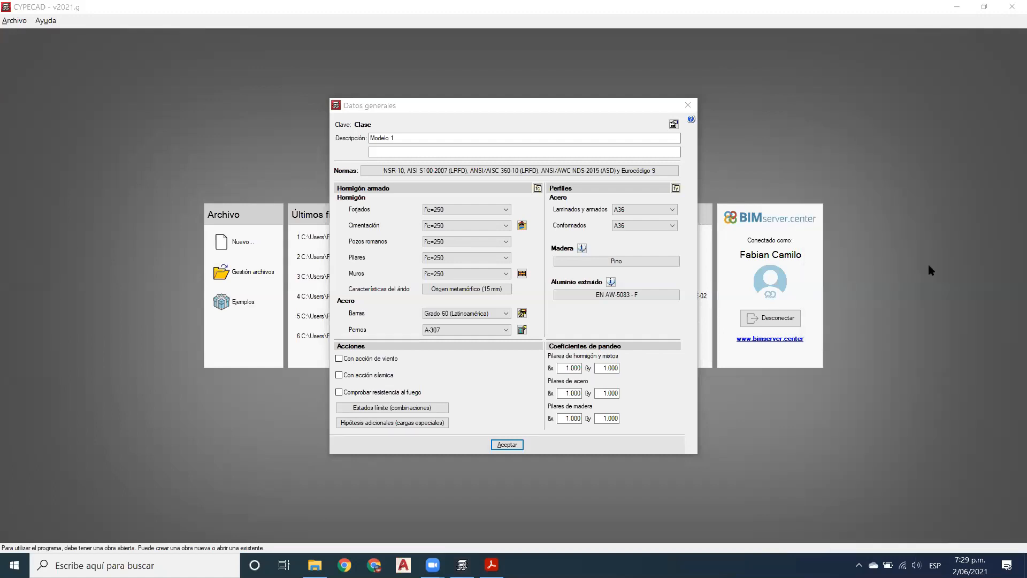
click(522, 313)
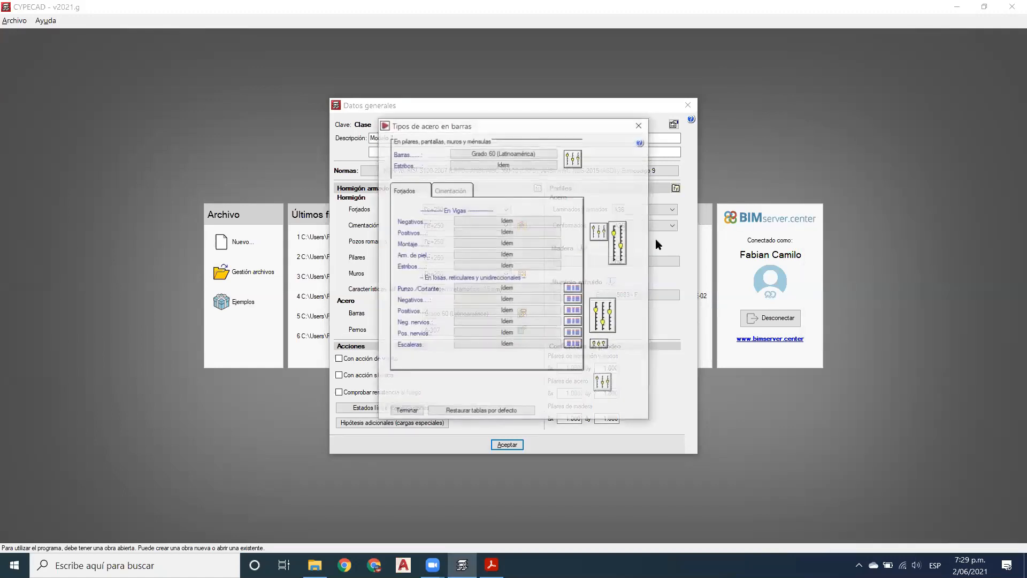
click(946, 37)
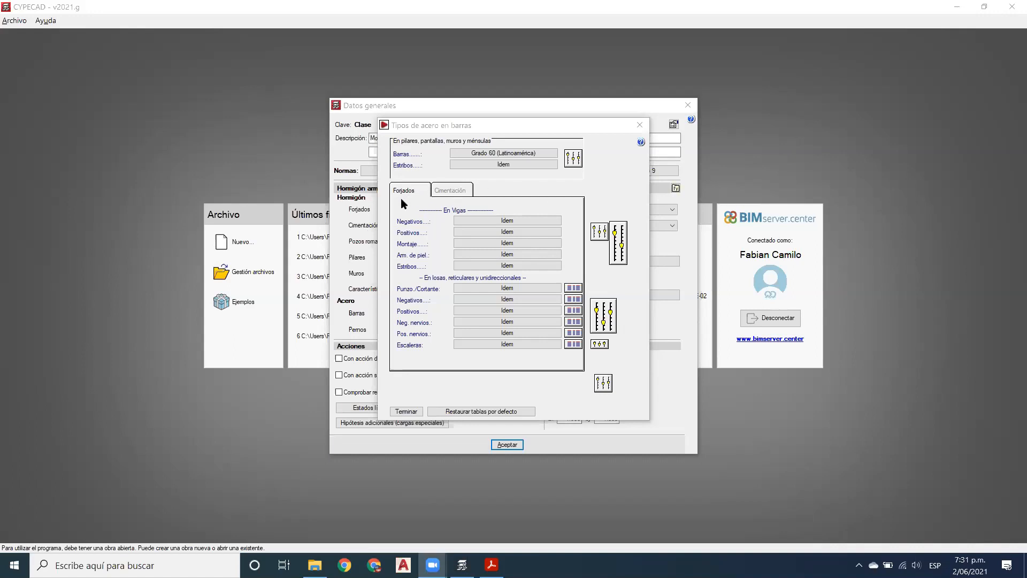
click(506, 221)
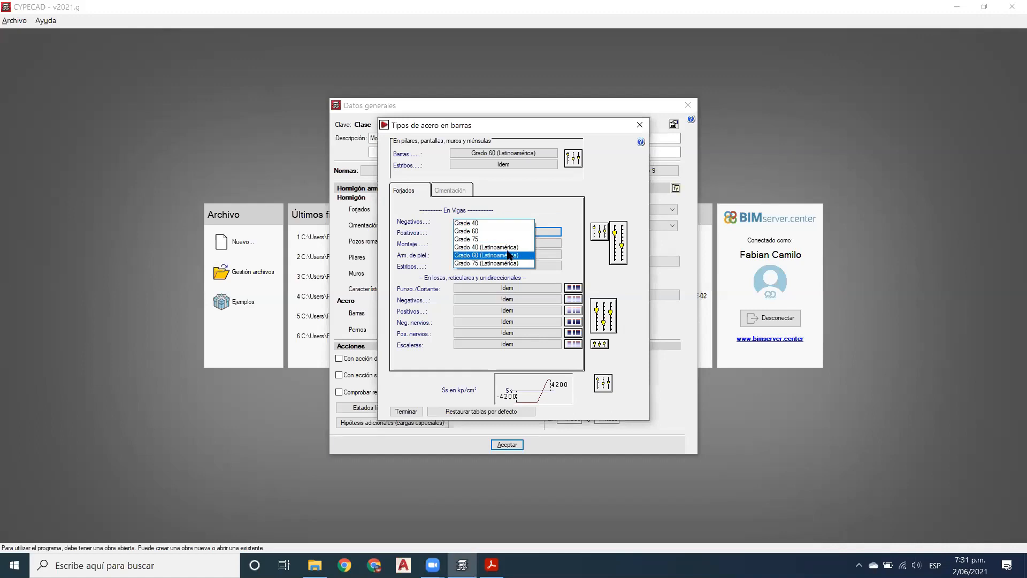
click(508, 257)
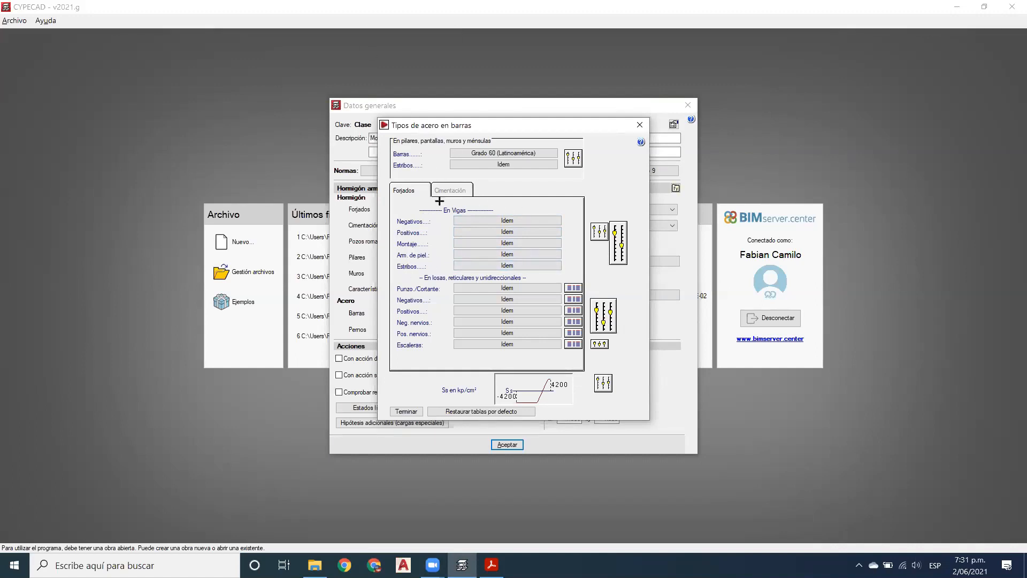
mouse_move(384, 180)
mouse_down()
mouse_move(513, 265)
mouse_move(628, 283)
mouse_move(646, 276)
mouse_up()
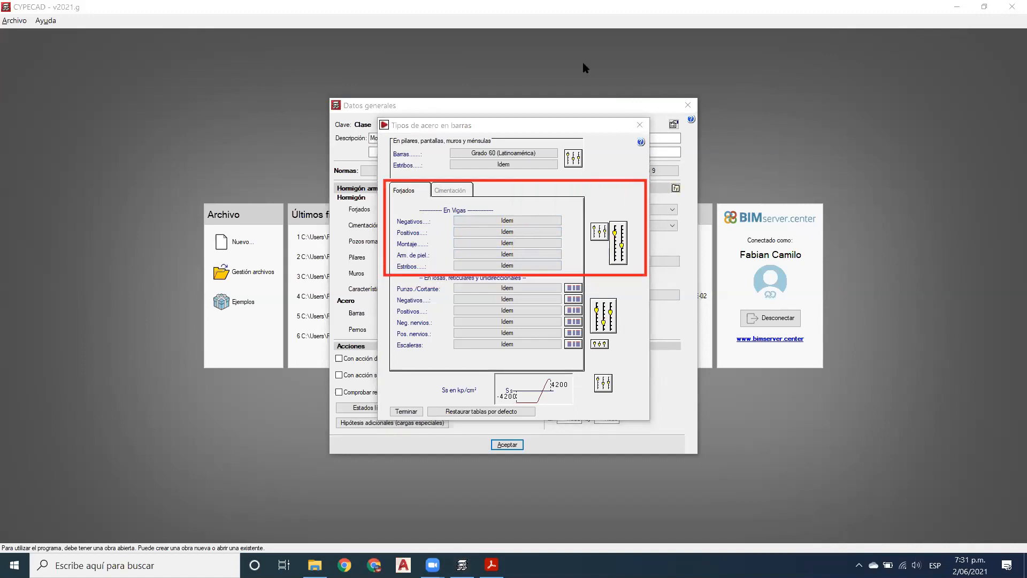
Step: Open the beam options' assembly reinforcement table for rectangular sections and inspect the stirrup layout of row 5
click(603, 234)
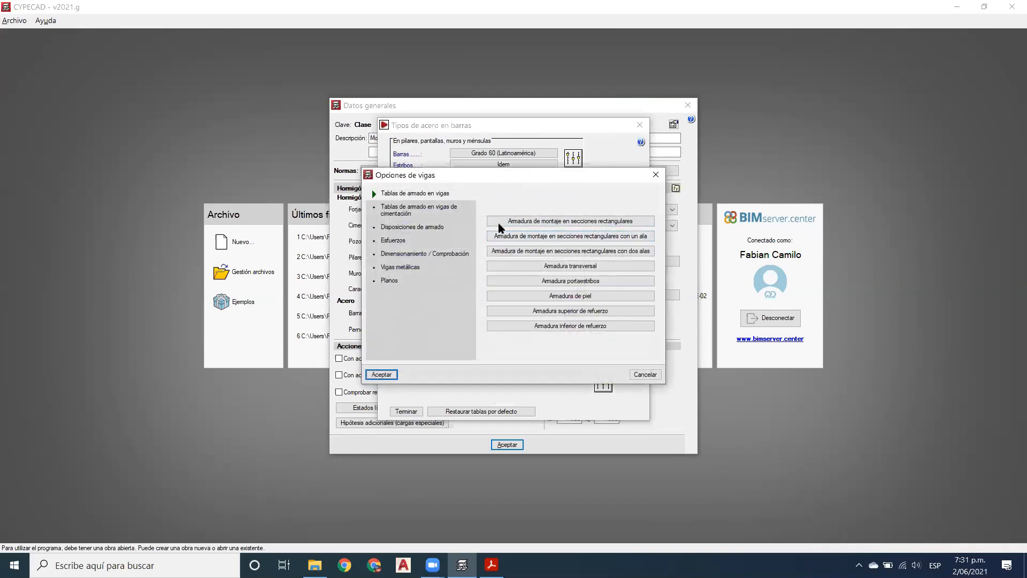
click(571, 222)
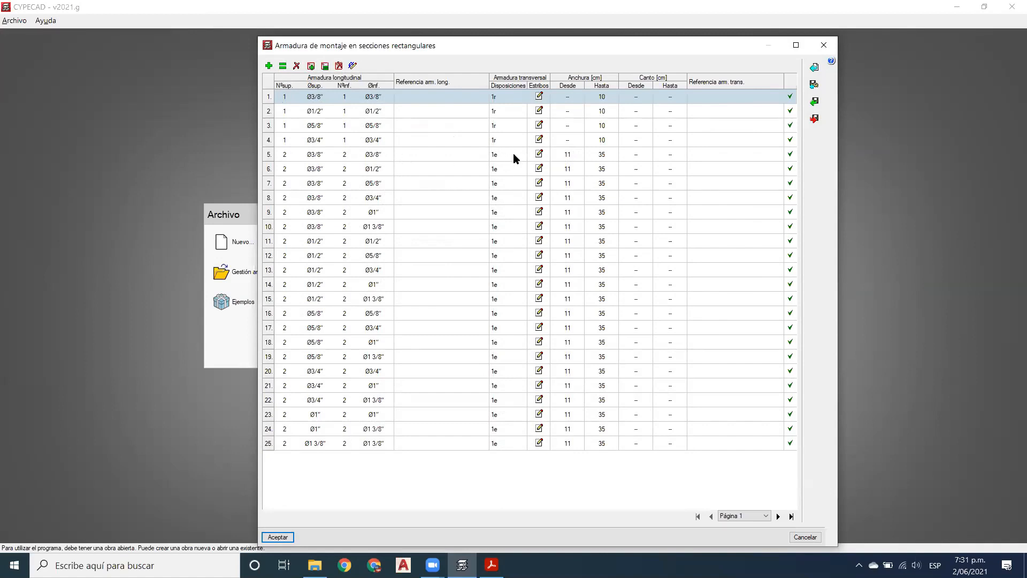
click(540, 156)
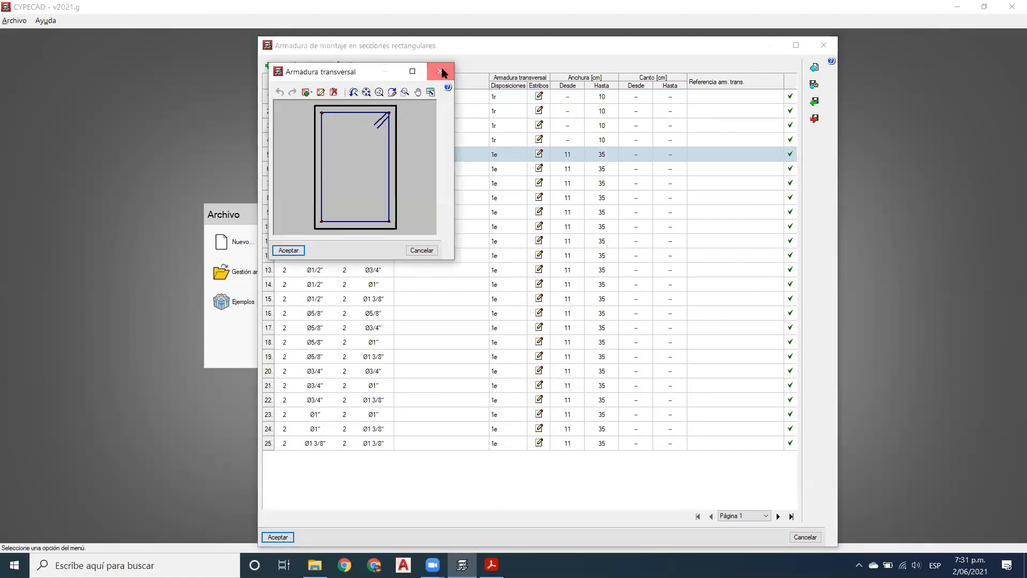
click(440, 72)
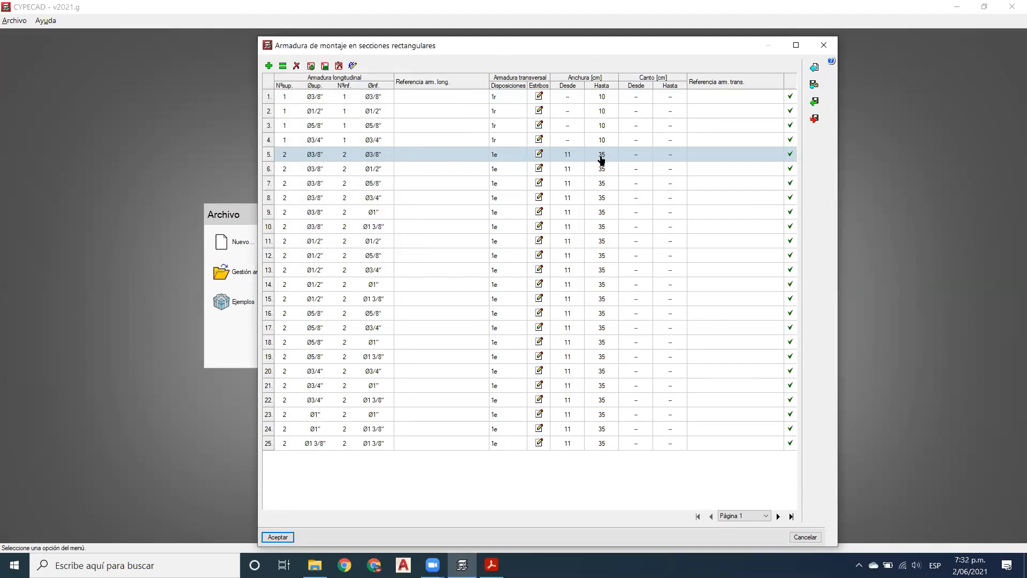
Step: Replace the stirrup in row 1 of the rectangular section table with a straight branch and accept the layout
click(540, 97)
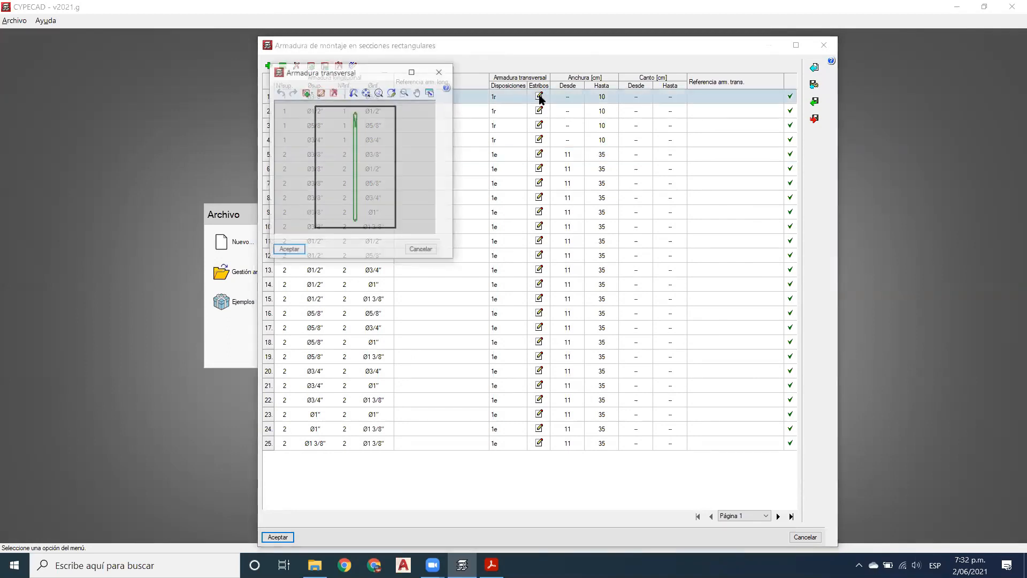
click(413, 71)
scroll(488, 119, down, 1)
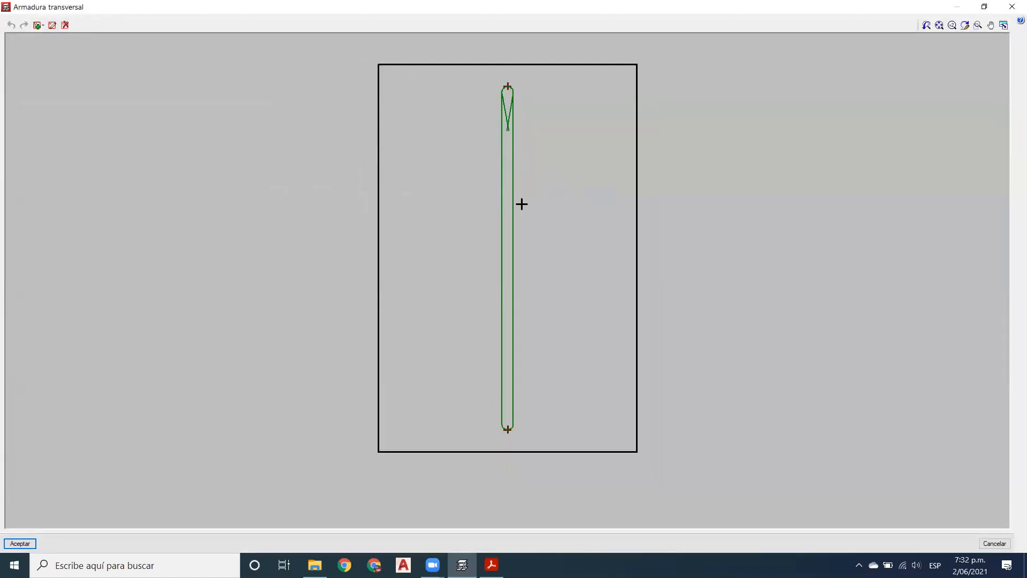
click(52, 25)
click(65, 25)
click(502, 166)
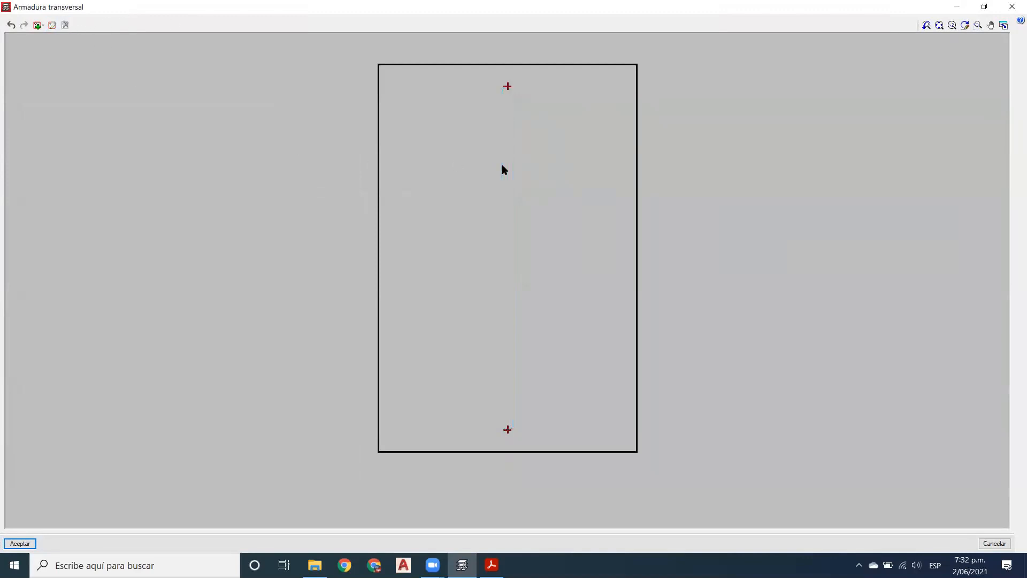
click(39, 26)
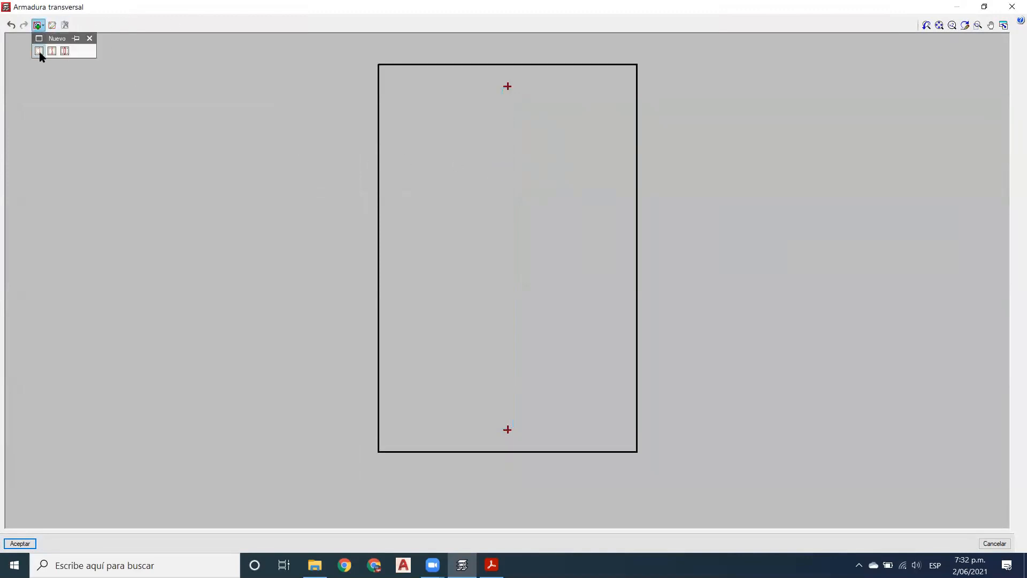
click(508, 131)
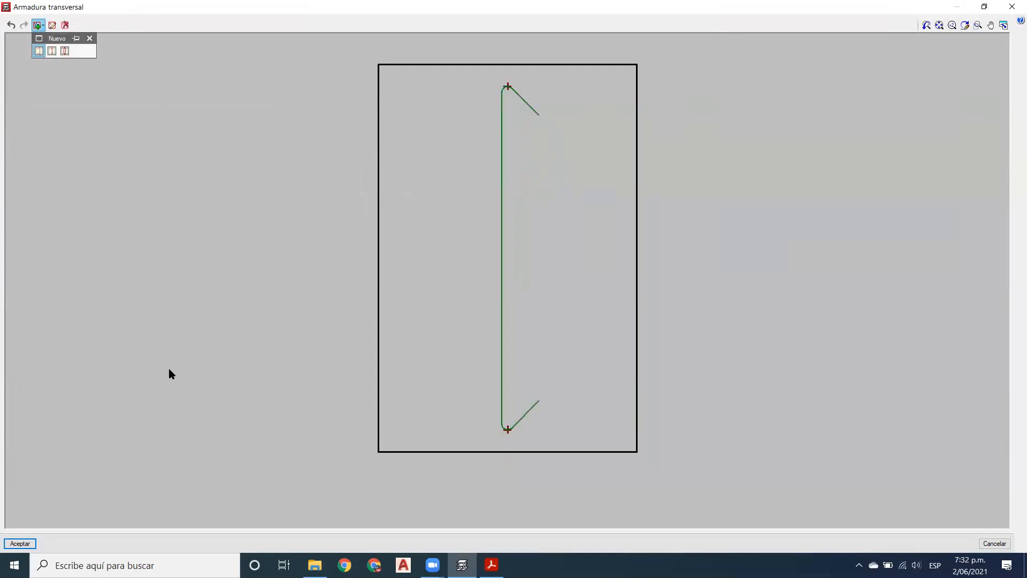
click(985, 6)
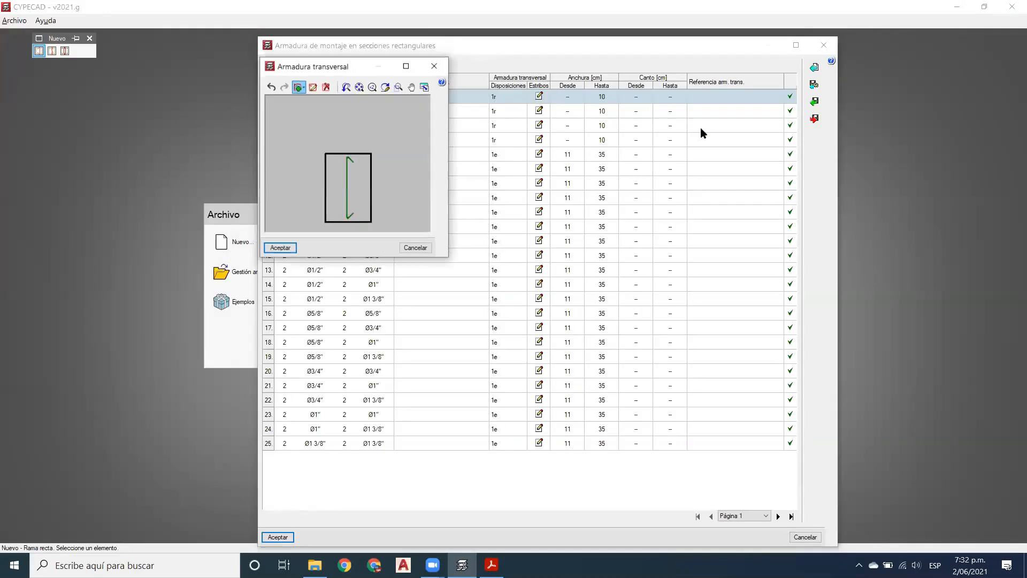
click(300, 250)
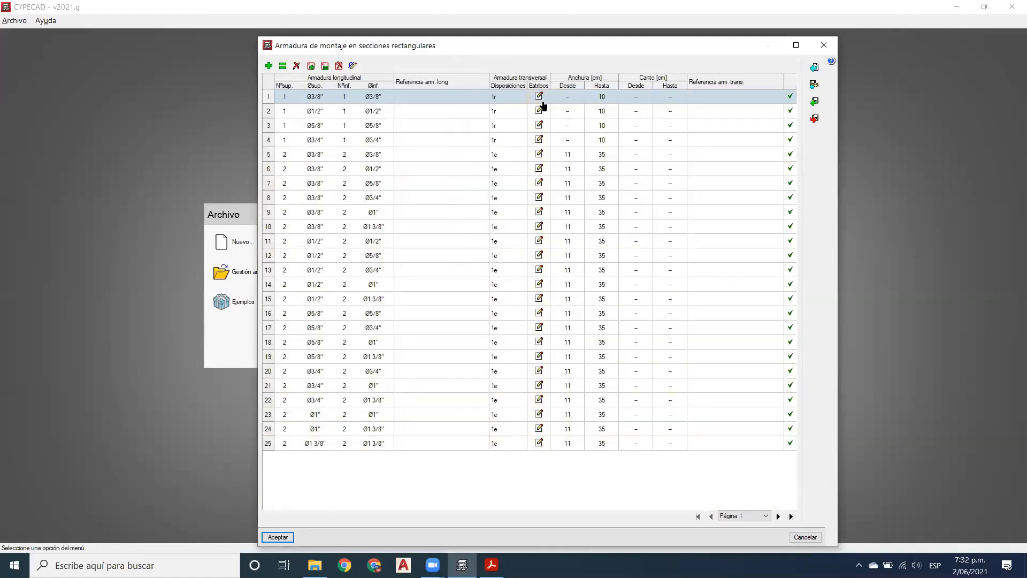
Step: Replace row 1's straight branch with a tie that has U-shaped end hooks, and close the rectangular section table by cancelling it
click(540, 96)
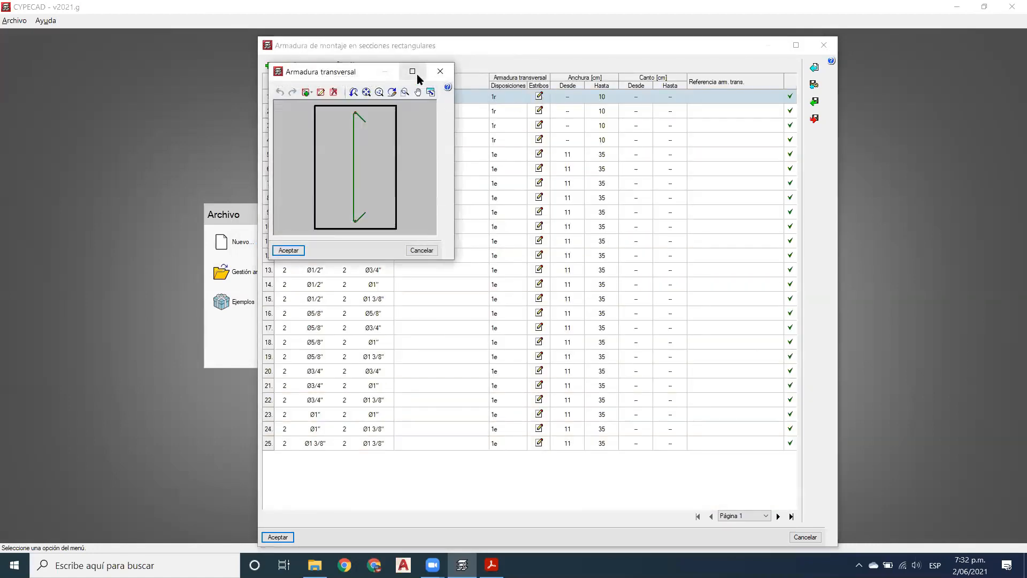
click(413, 72)
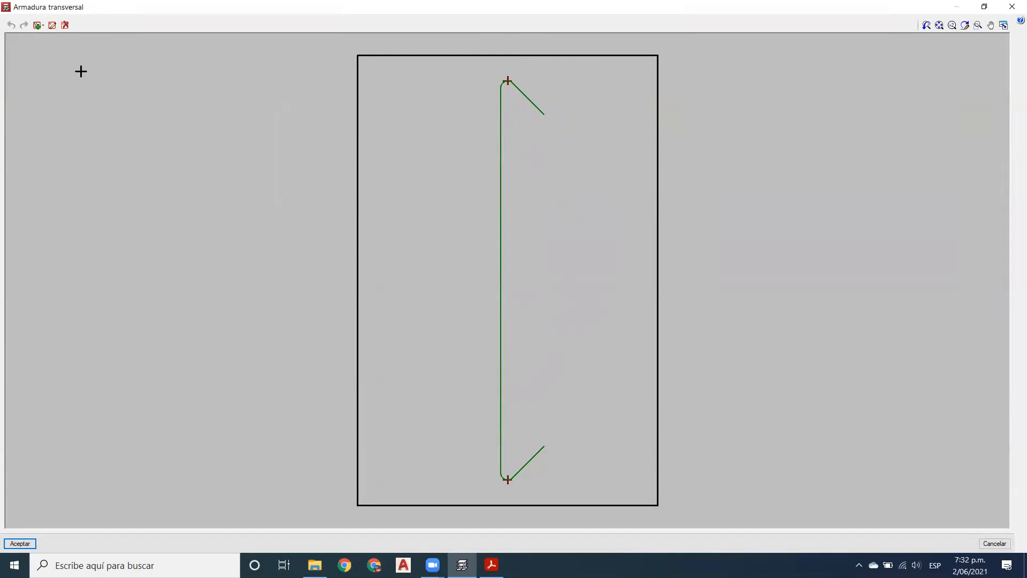
click(65, 25)
click(504, 119)
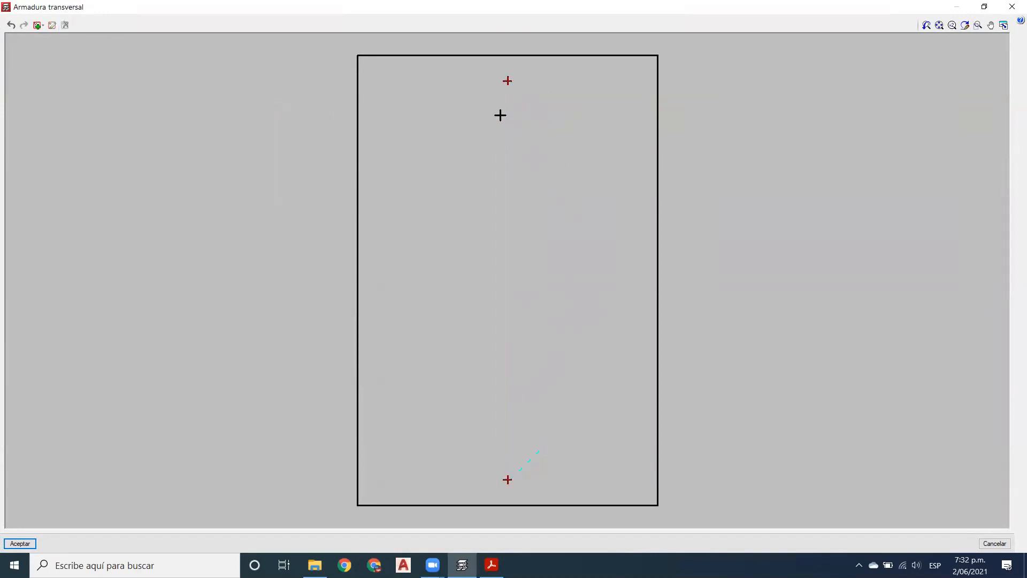
click(38, 25)
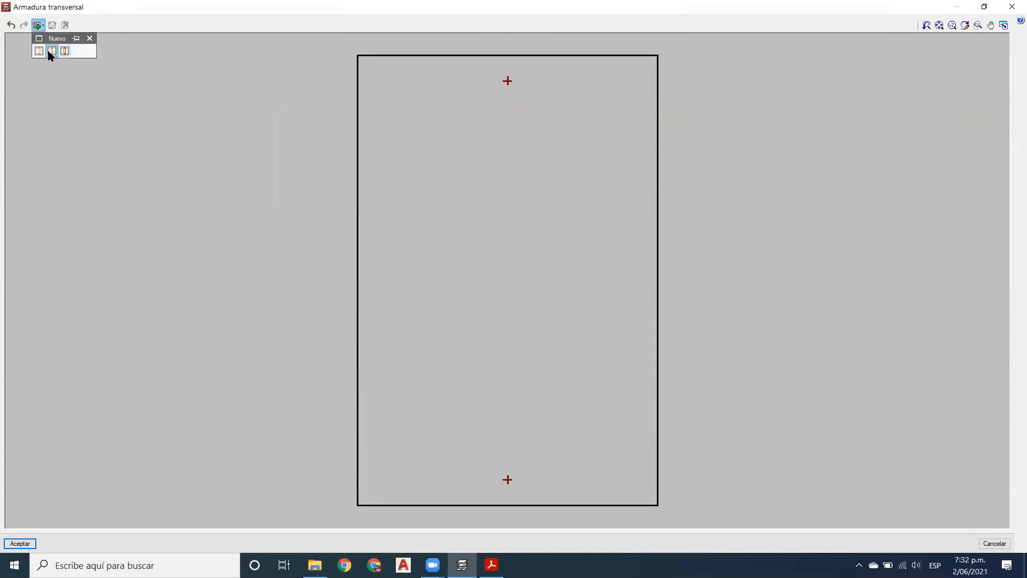
click(509, 141)
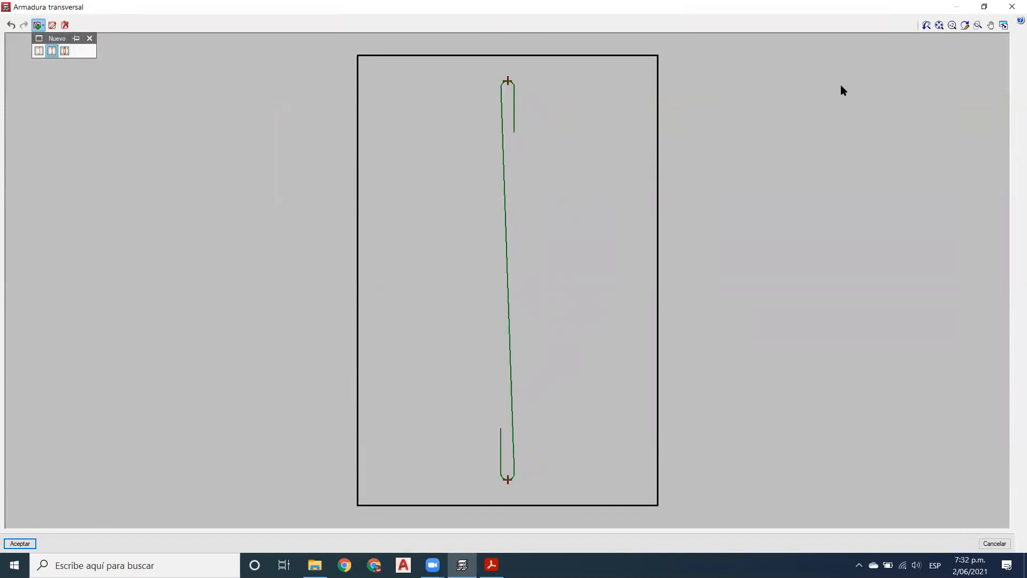
scroll(384, 336, down, 1)
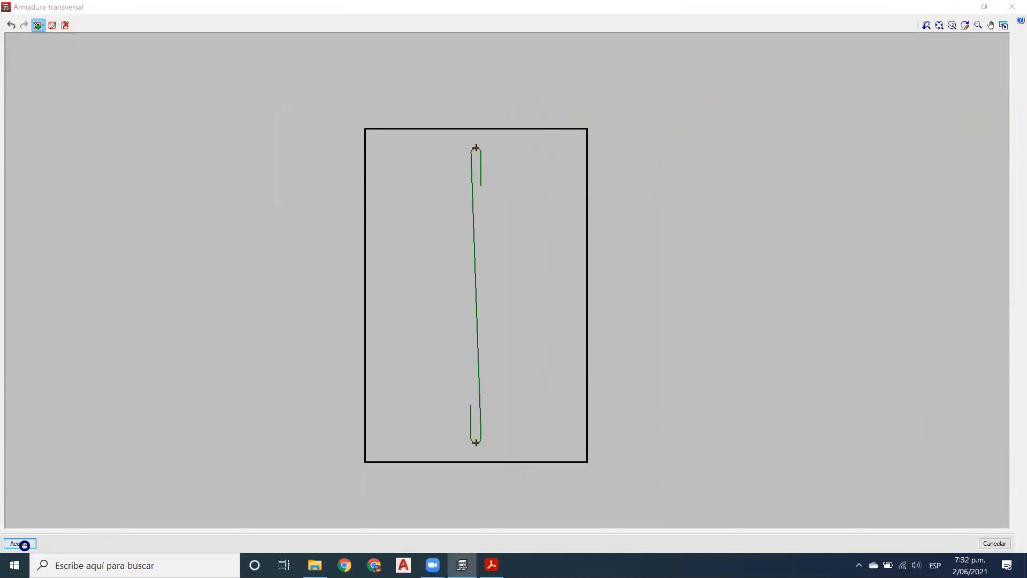
click(20, 543)
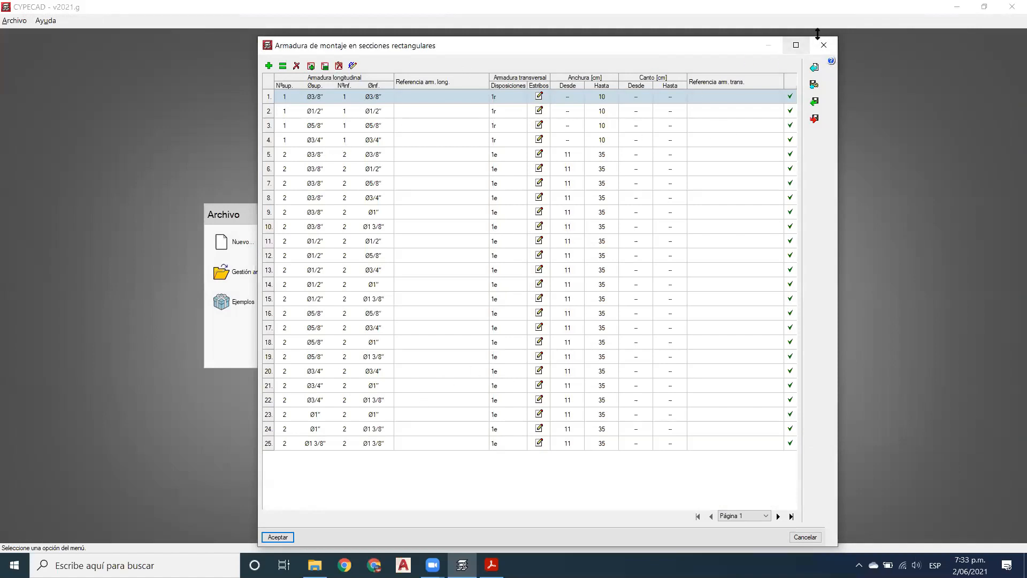
drag(733, 50, 737, 31)
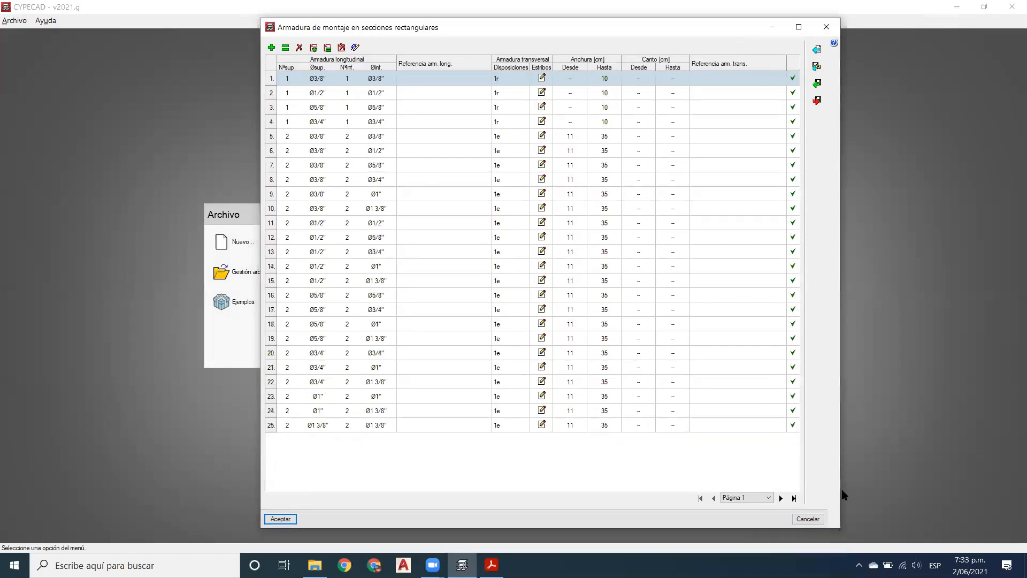
click(808, 519)
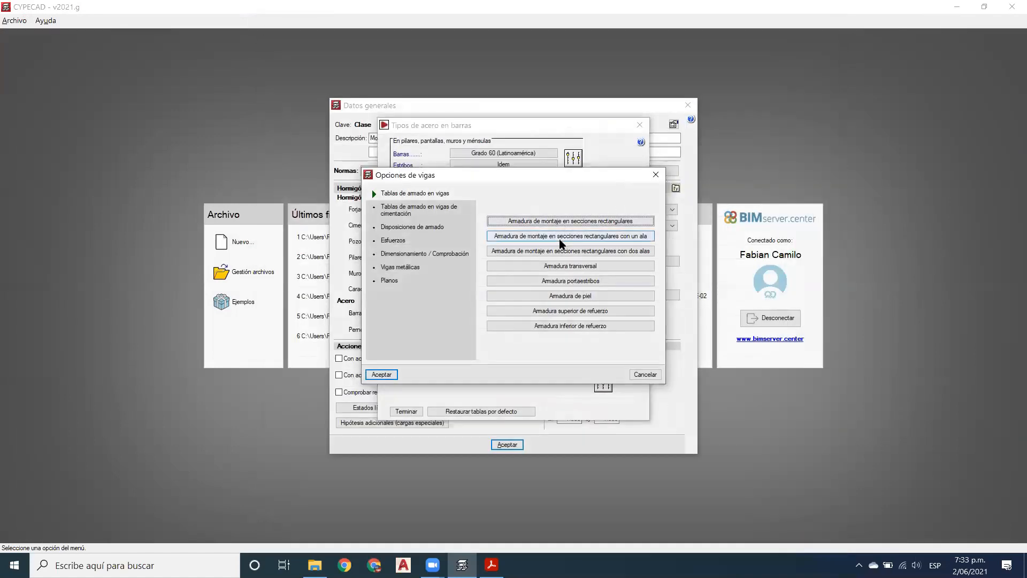
Step: Examine the assembly reinforcement table for rectangular sections with one flange, sketching an L-shaped section beside it
click(595, 237)
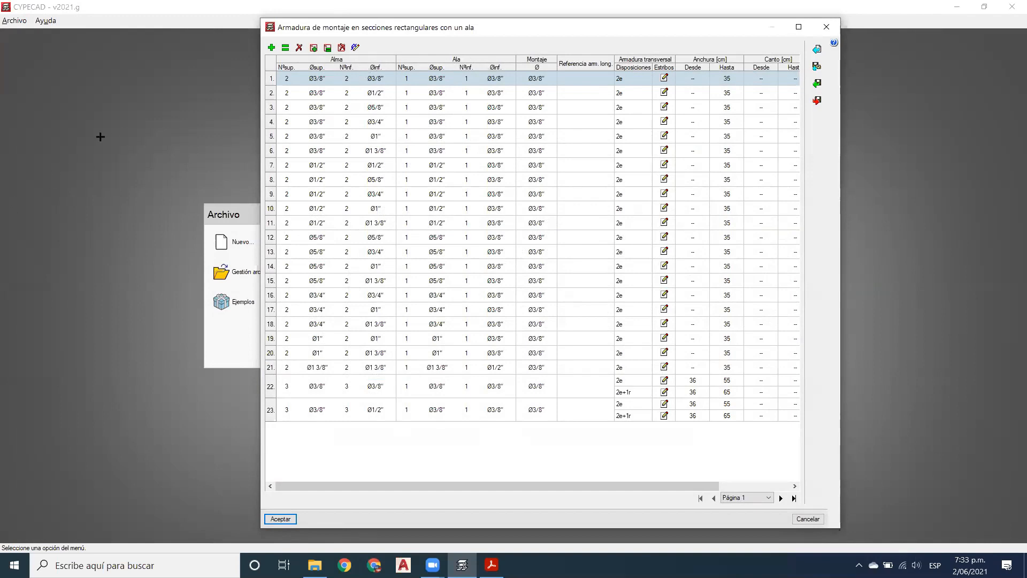
drag(73, 121, 135, 300)
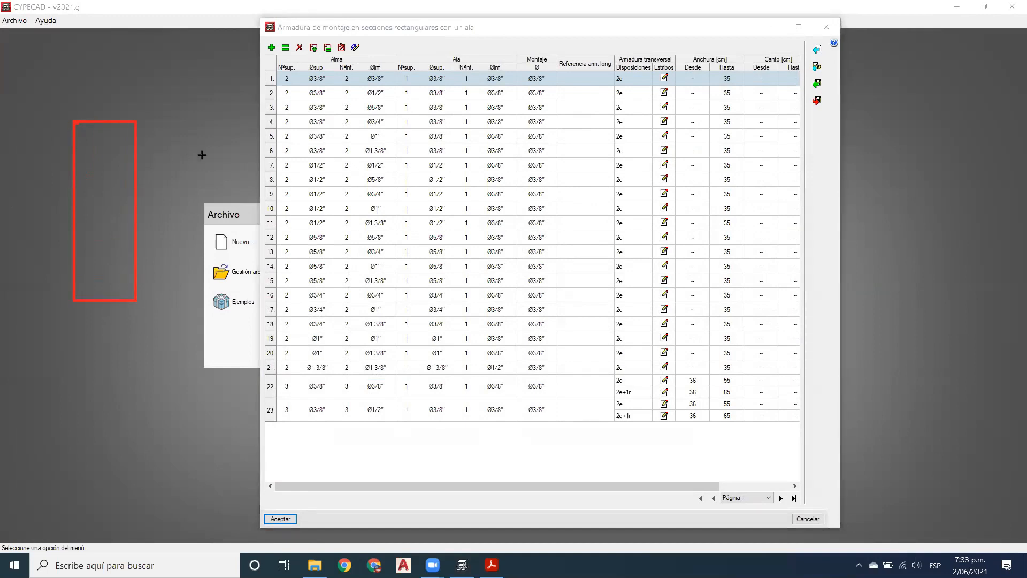
drag(136, 122, 221, 160)
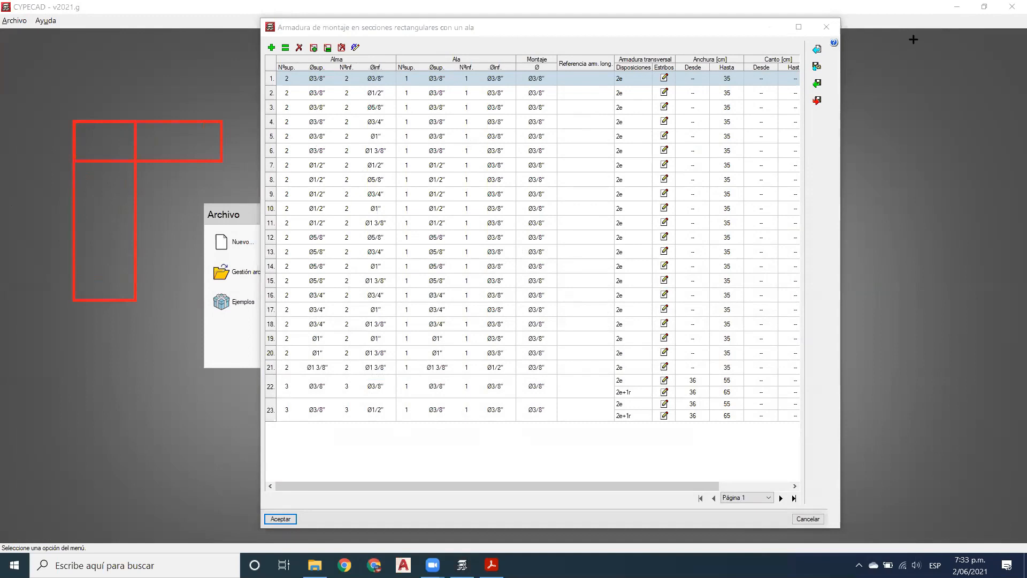
click(294, 519)
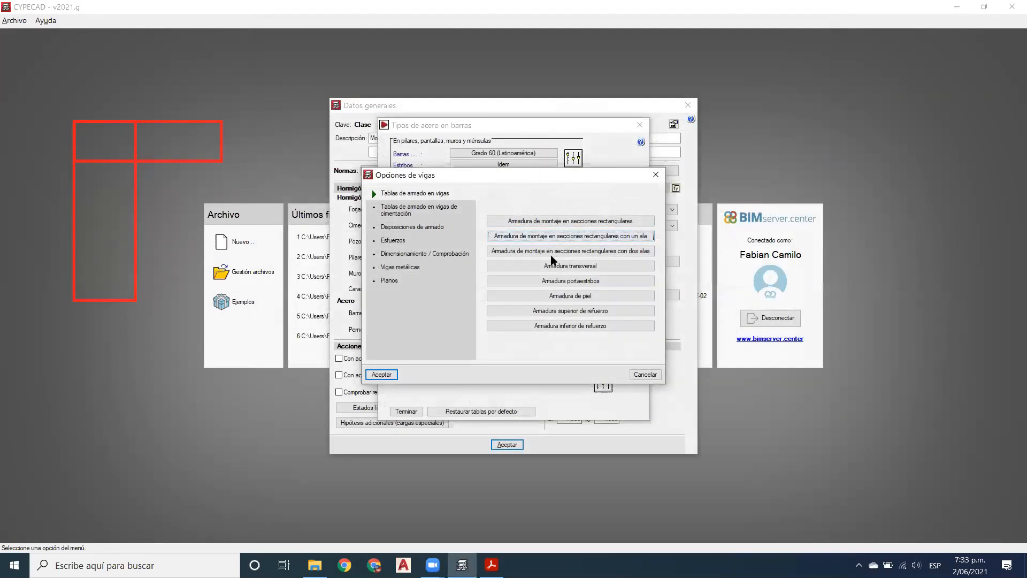
Step: Open the assembly reinforcement table for rectangular sections with two flanges, sketch a T-shaped section over it and clear the sketches
click(631, 253)
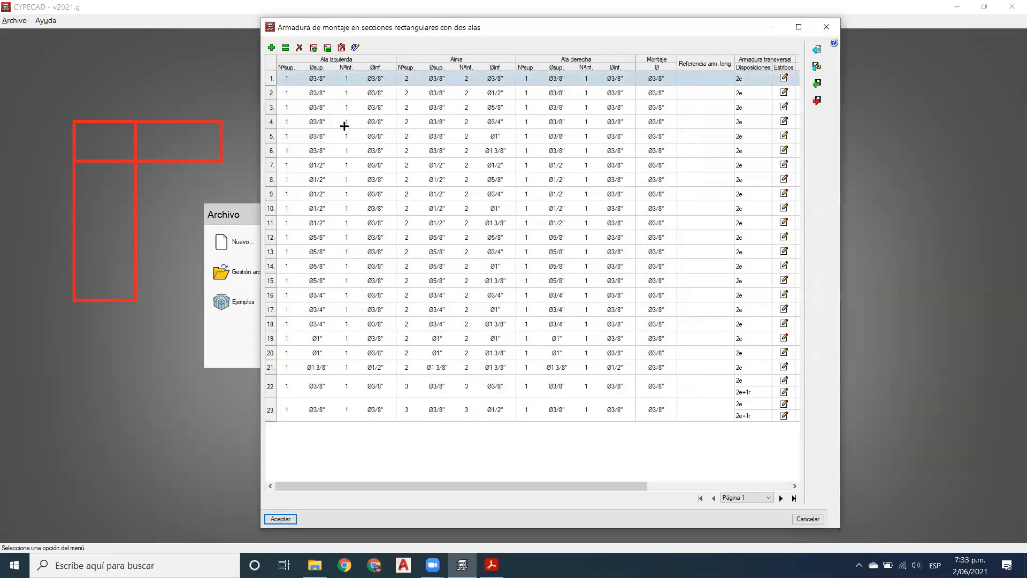
drag(345, 127, 418, 332)
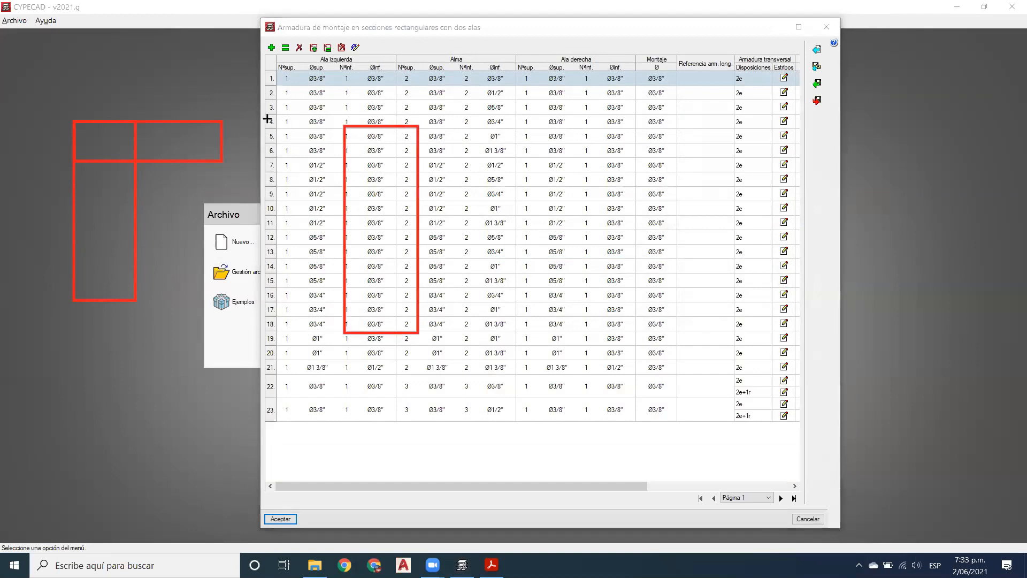
mouse_move(262, 118)
mouse_down()
mouse_move(353, 155)
mouse_move(504, 180)
mouse_up()
key(Escape)
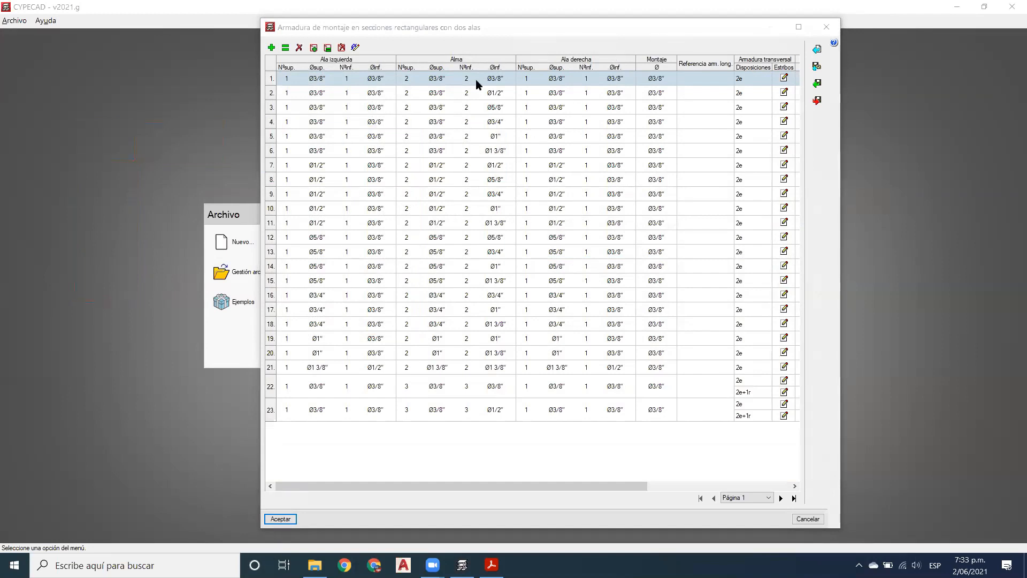
Step: Inspect the T-section stirrup layout of row 1 and open row 22's lower web bar count for editing
click(786, 78)
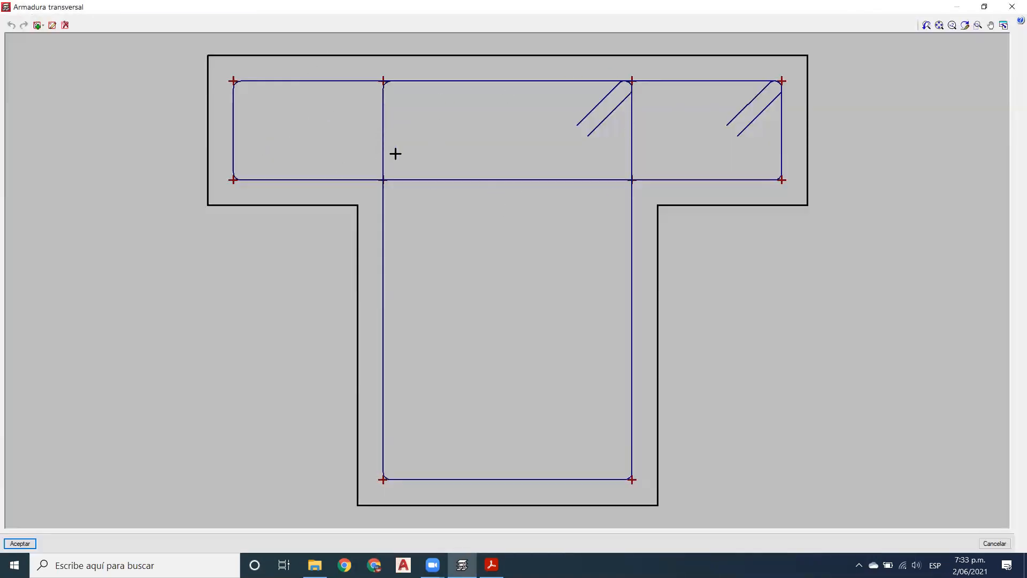
click(1013, 6)
click(466, 386)
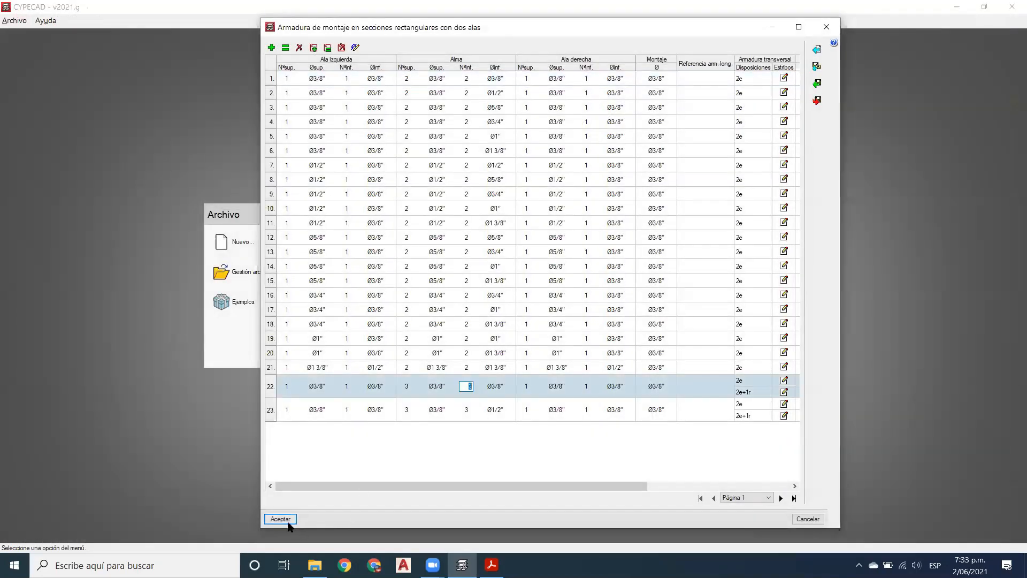
Step: Accept the two-flange section table and review the admissible bar diameters for the beams' transverse reinforcement
click(288, 521)
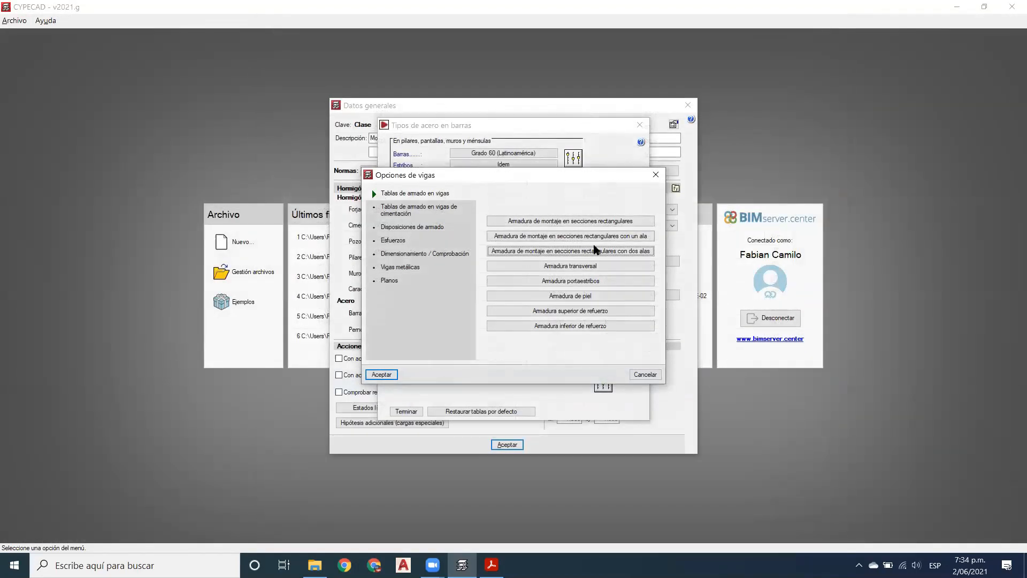
click(596, 266)
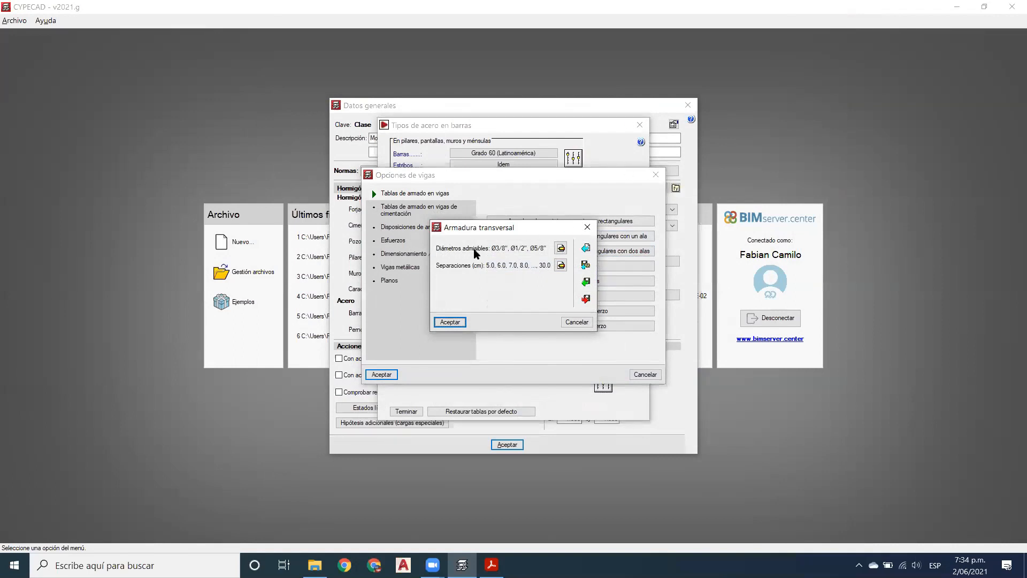
click(561, 248)
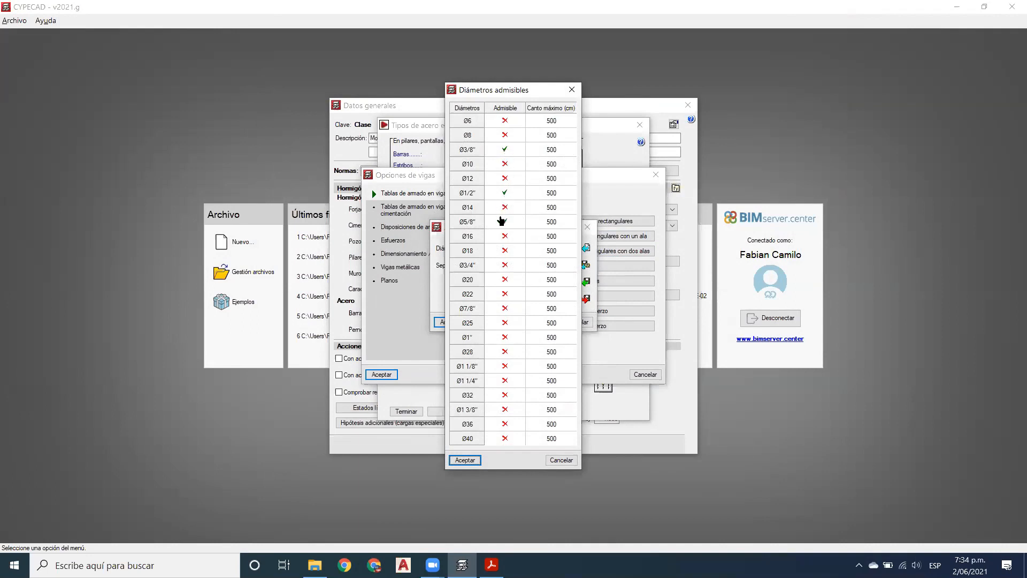
click(465, 460)
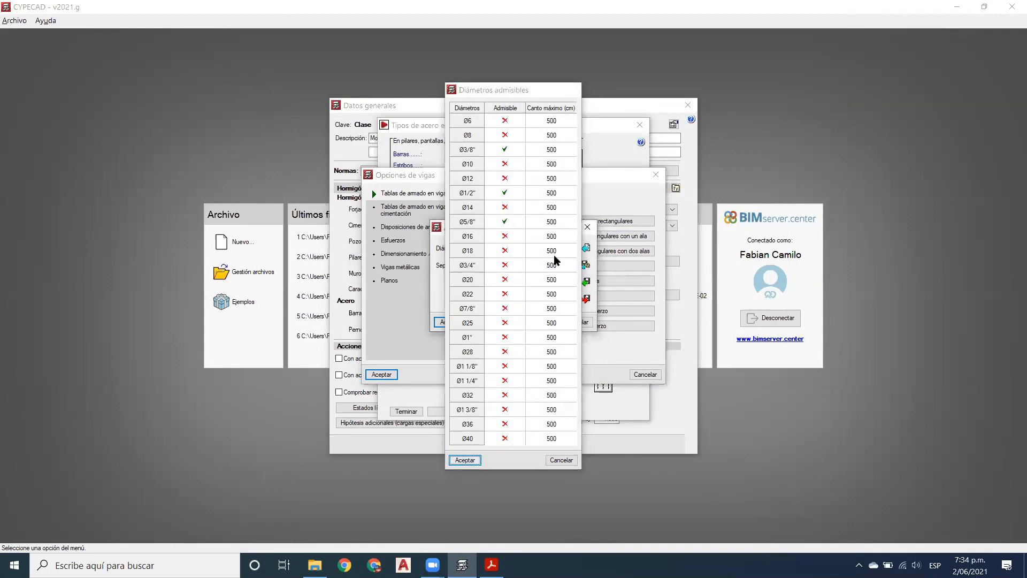
Step: Examine the full list of transverse reinforcement spacings and close the transverse reinforcement settings by accepting them
click(562, 264)
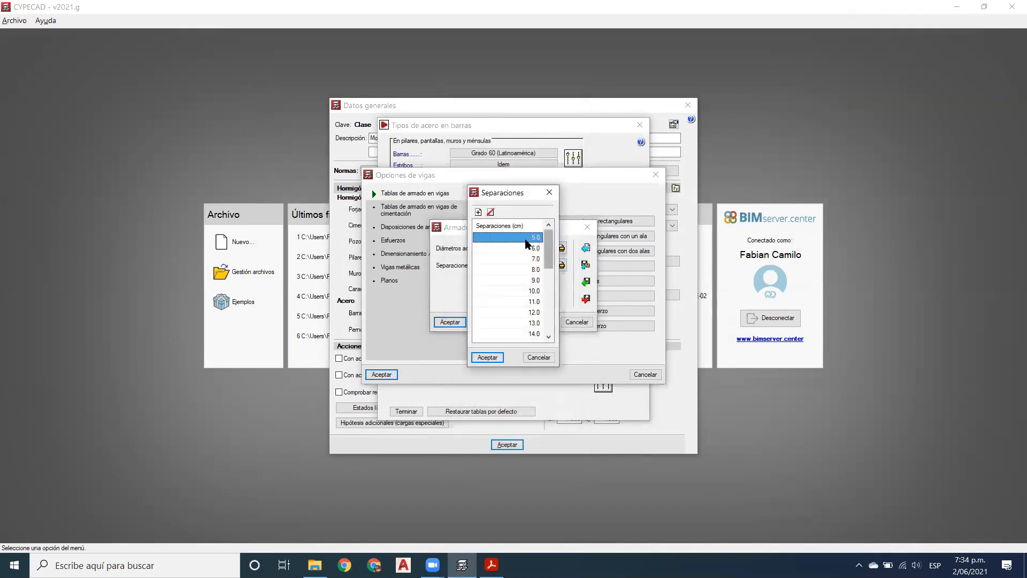
scroll(517, 244, down, 6)
scroll(517, 257, up, 6)
drag(553, 262, 554, 345)
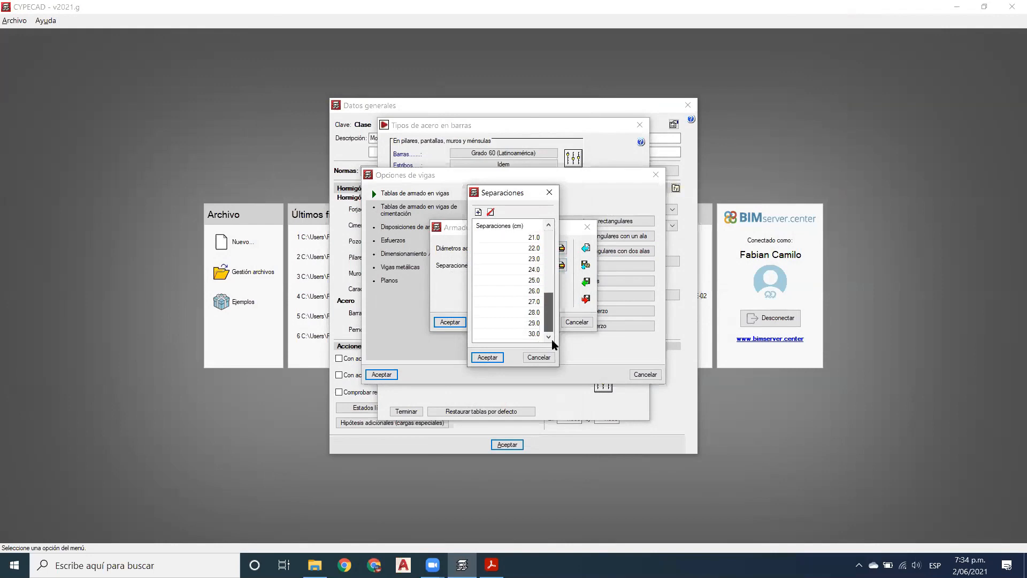
click(488, 357)
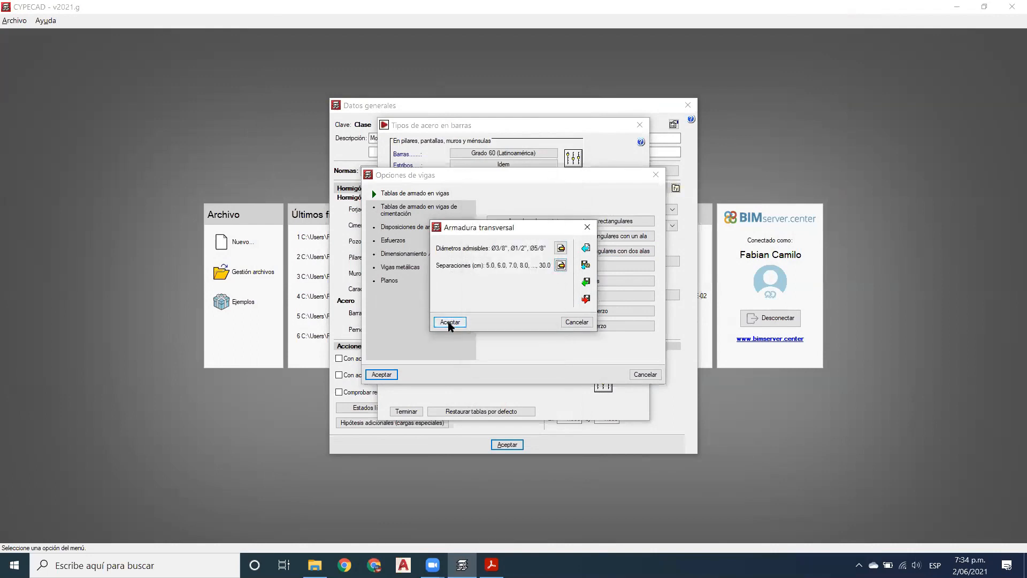
click(449, 321)
Step: Review the admissible diameters for stirrup-support reinforcement, accept them and open the skin reinforcement table
click(585, 281)
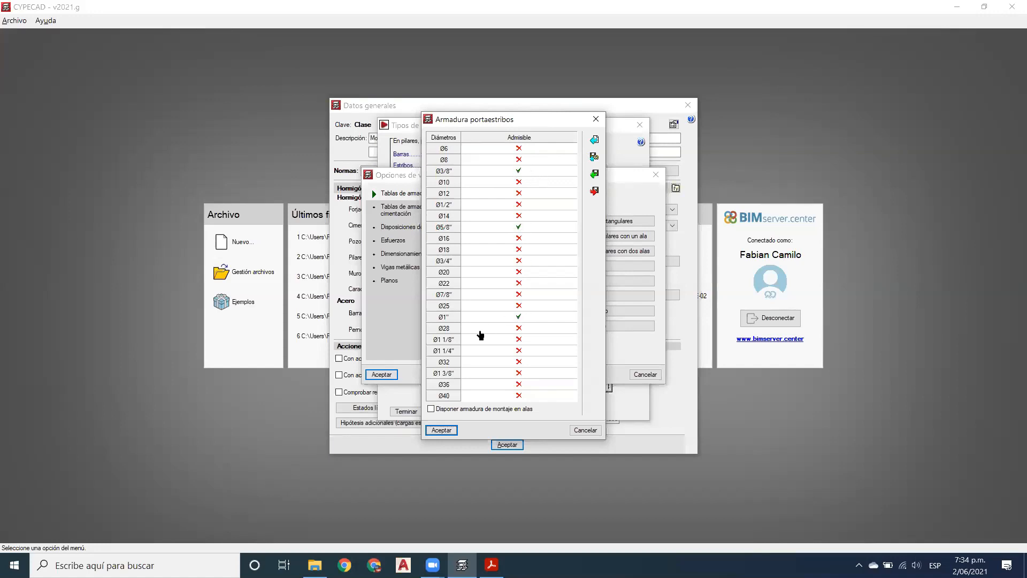
click(441, 429)
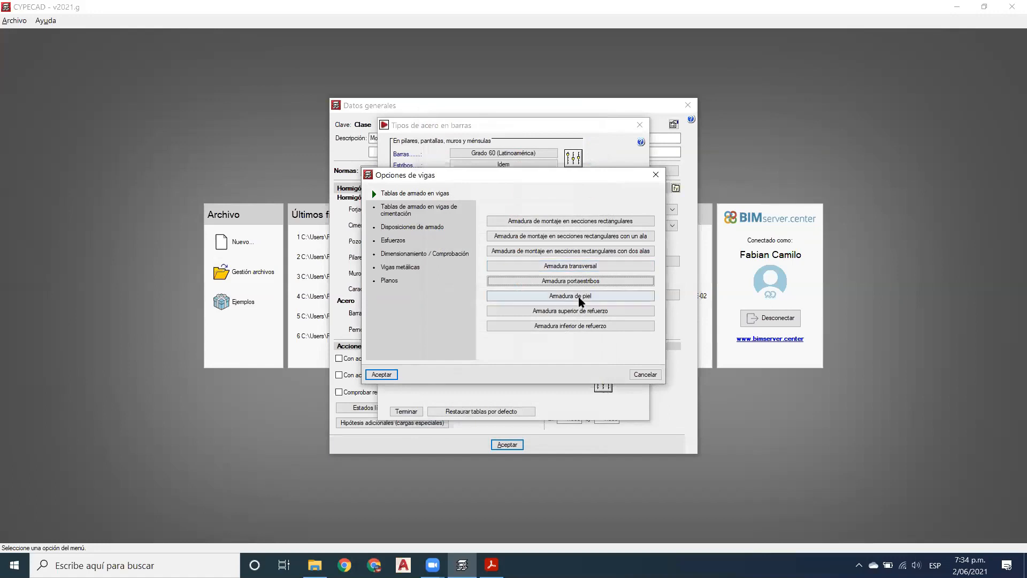
click(578, 295)
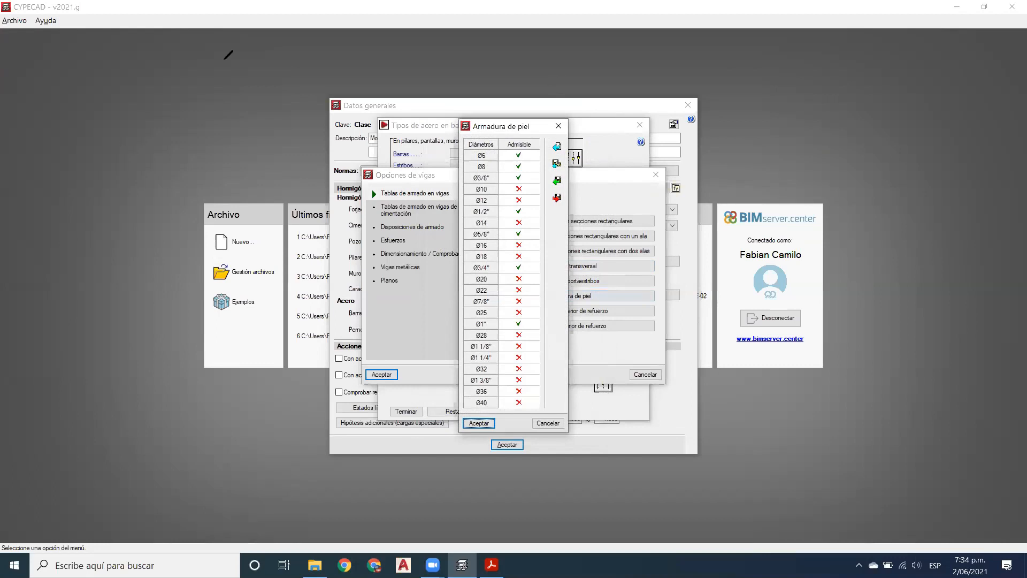
Step: Sketch a tall rectangular beam section beside the dialogs, with corner bars and a skin bar at mid-height on each side
drag(69, 129, 182, 388)
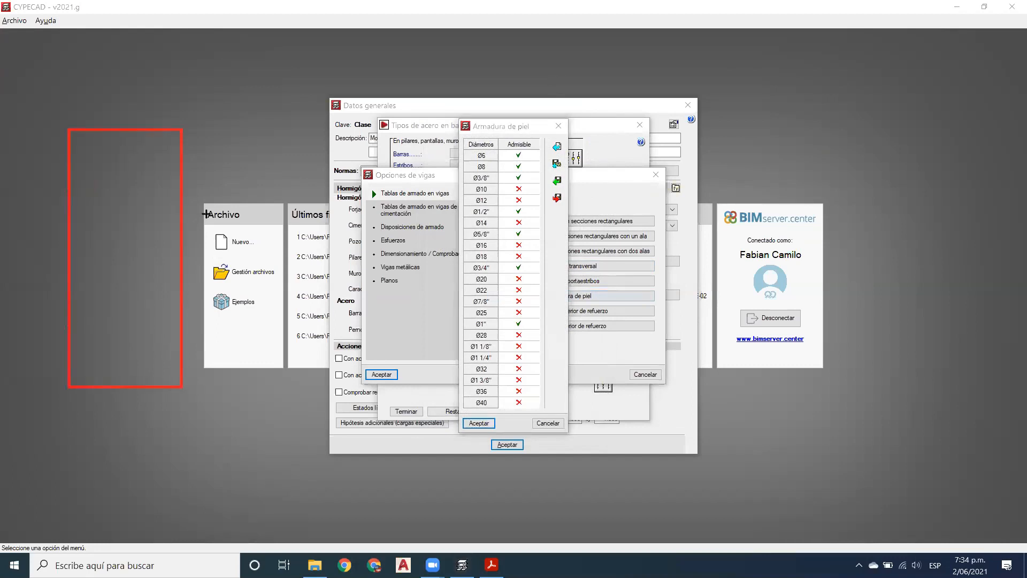
drag(81, 145, 93, 156)
drag(161, 141, 172, 153)
drag(160, 371, 172, 375)
drag(77, 247, 85, 255)
drag(163, 243, 175, 256)
Step: Mark the mid-height skin bars with an arrow and a horizontal band, clear the sketches and close the skin reinforcement table
mouse_move(20, 255)
mouse_down()
mouse_move(53, 254)
mouse_move(43, 253)
mouse_up()
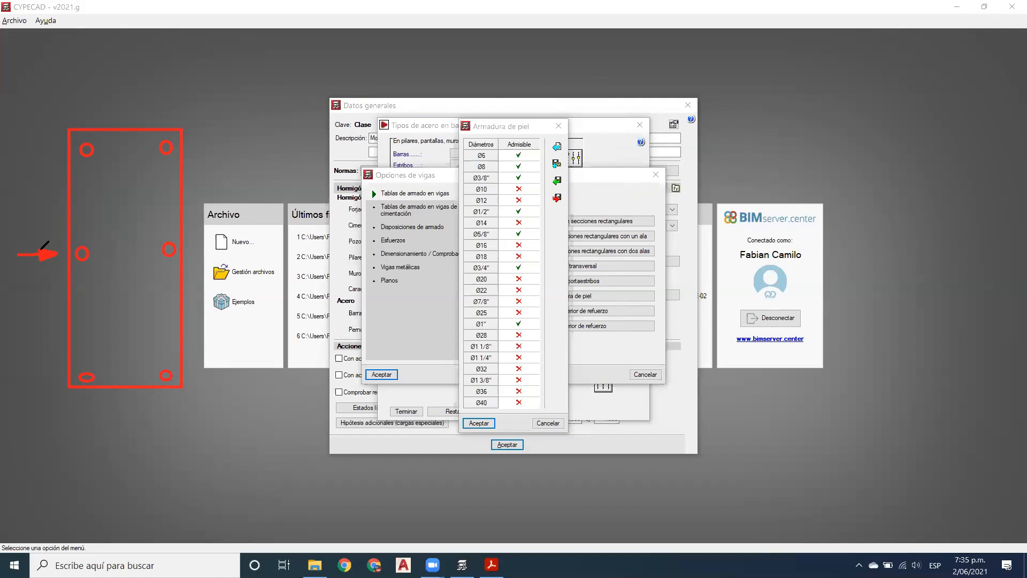
mouse_move(32, 242)
mouse_down()
mouse_move(160, 231)
mouse_move(217, 257)
mouse_move(127, 264)
mouse_move(25, 247)
mouse_up()
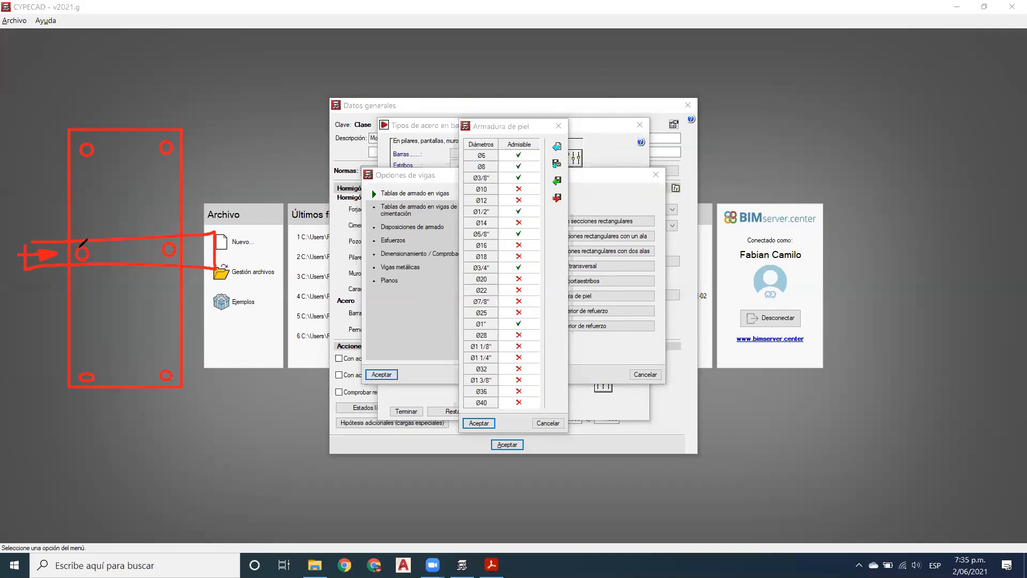
drag(84, 245, 82, 255)
click(619, 53)
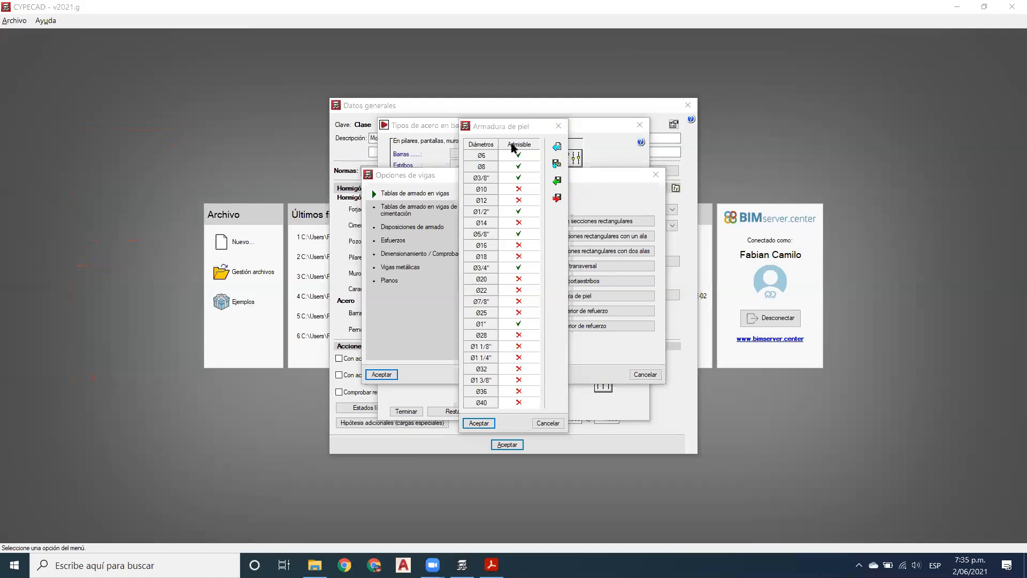
click(557, 124)
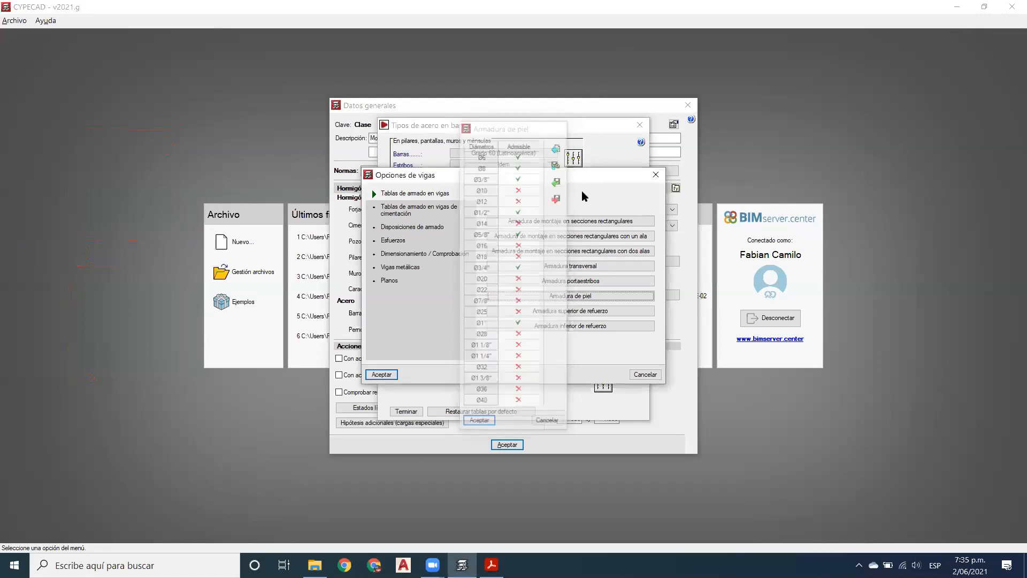
Step: Review the upper additional reinforcement table, including its admissible diameters and minimum clear bar spacing, and accept it
click(588, 314)
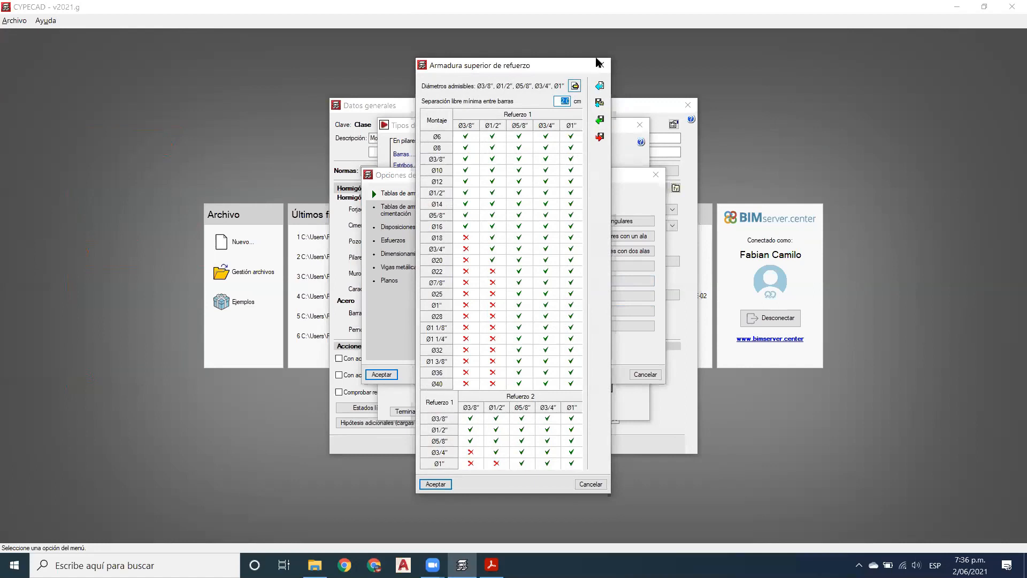
click(574, 86)
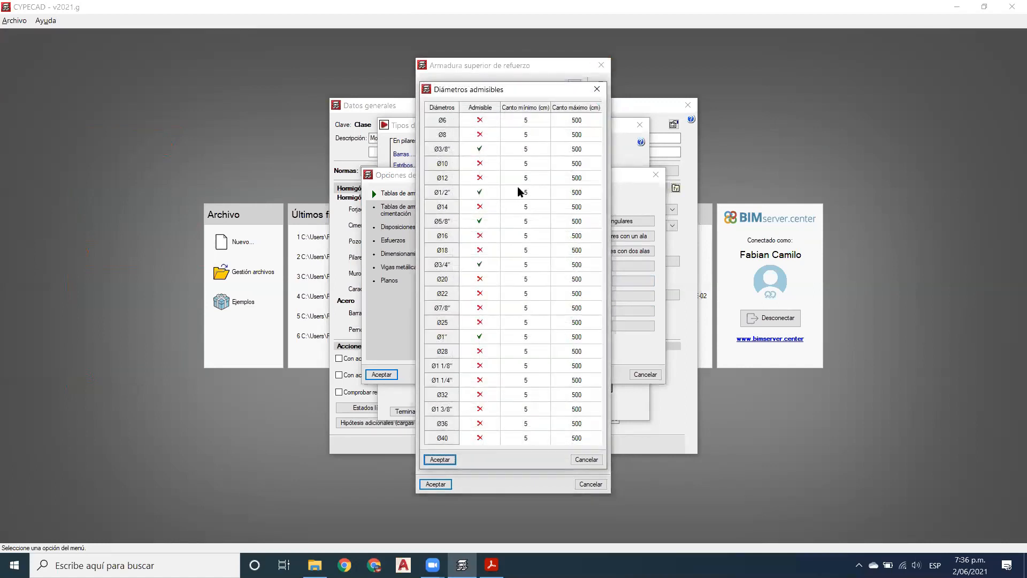
click(597, 88)
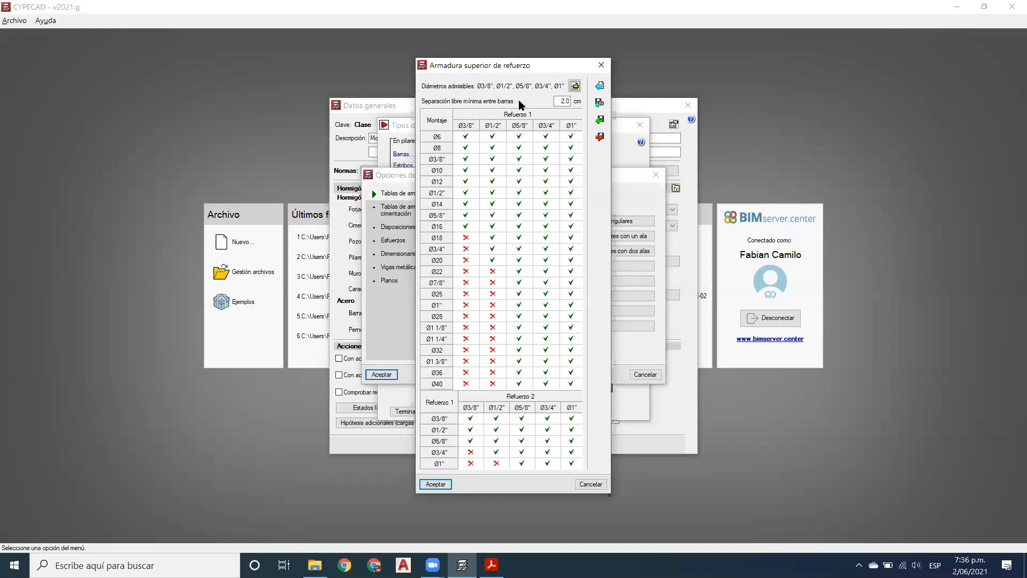
click(557, 101)
click(436, 484)
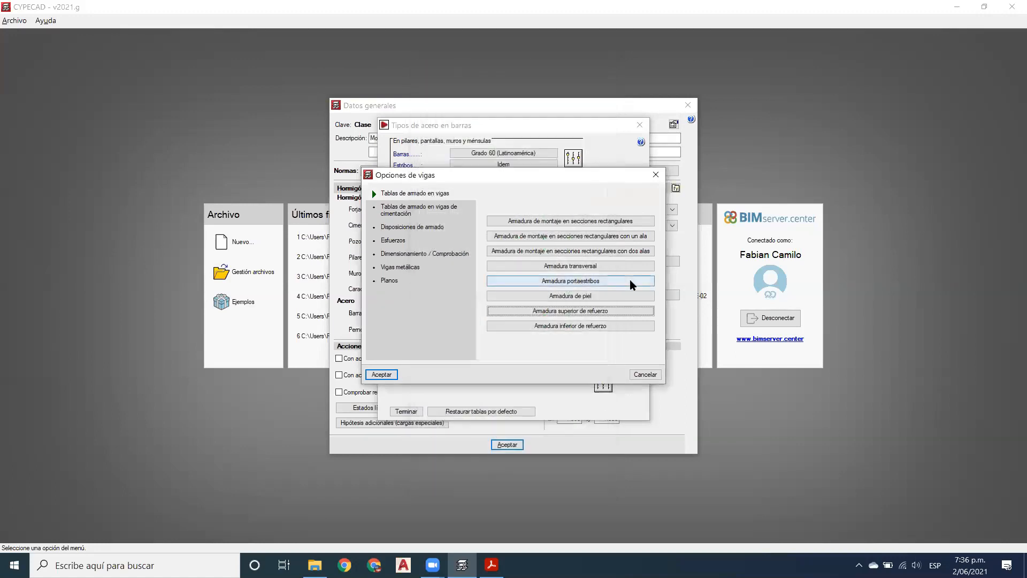
Step: Review the lower additional reinforcement table and its admissible diameters, accepting both
click(591, 328)
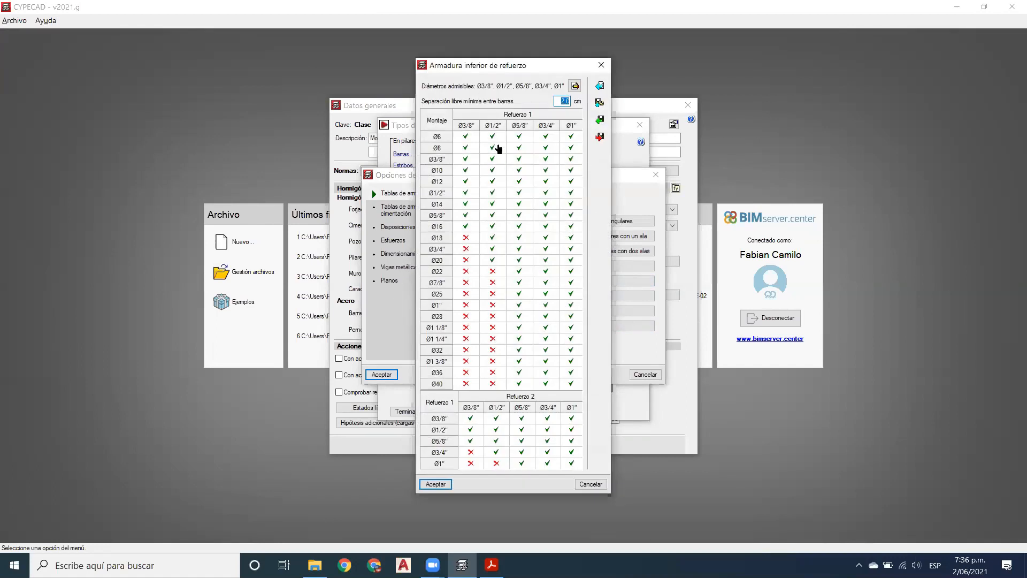
click(575, 86)
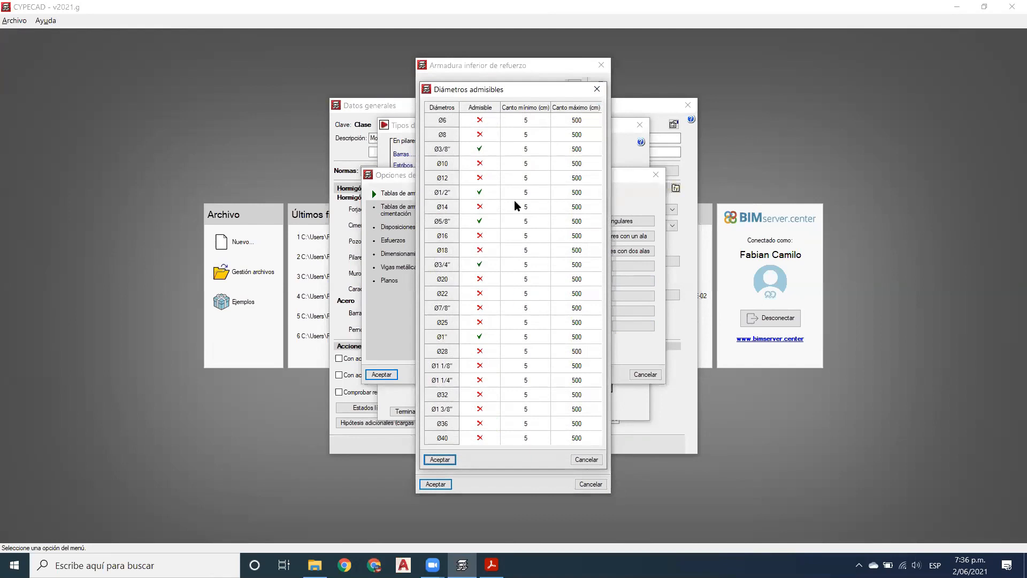
click(449, 458)
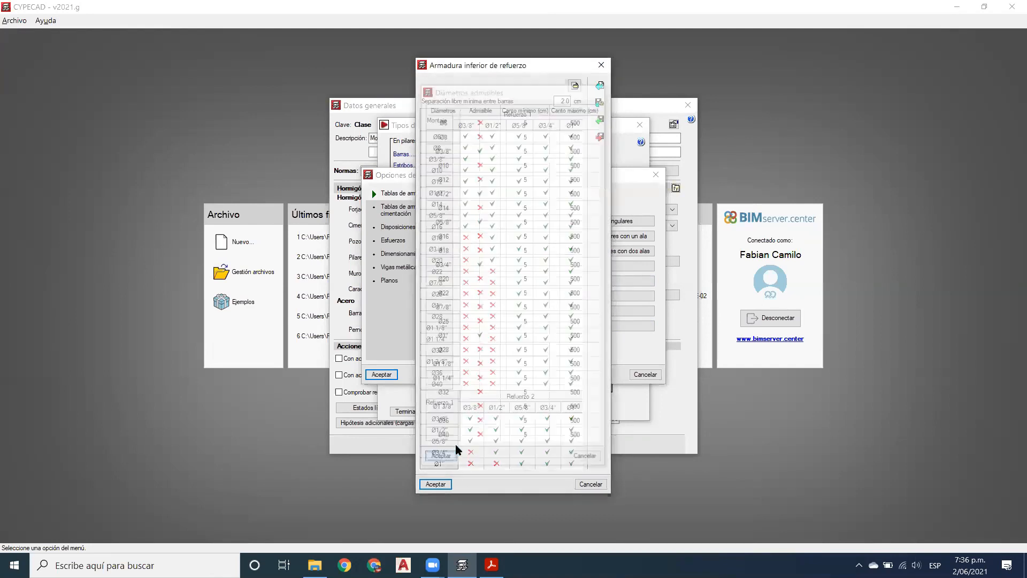
click(436, 483)
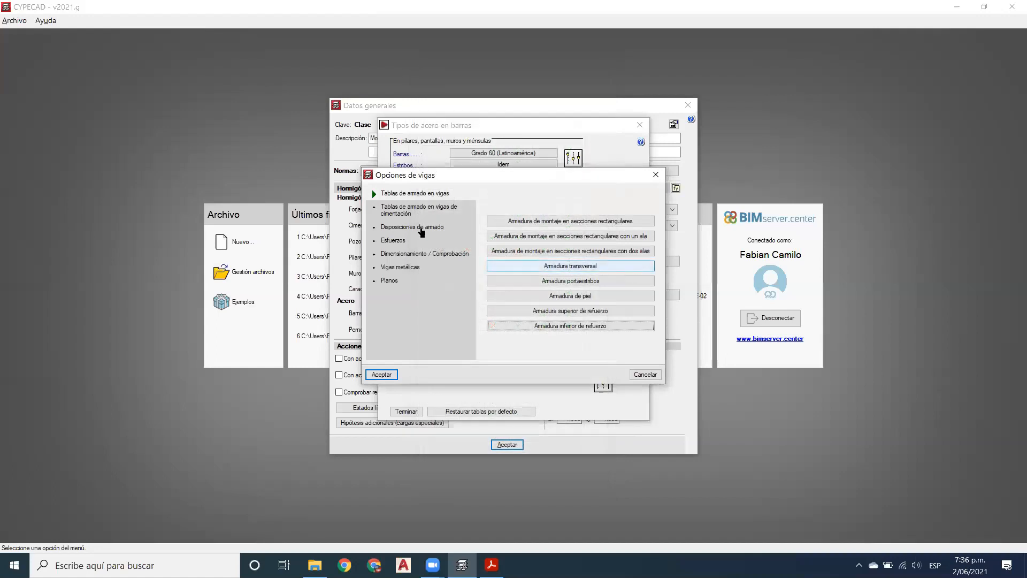
Step: Show the reinforcement tables for foundation beams, outline the whole group of table options with a sketch and clear it
click(443, 196)
click(429, 212)
mouse_move(587, 206)
mouse_down()
mouse_move(481, 213)
mouse_move(503, 348)
mouse_move(667, 348)
mouse_move(615, 205)
mouse_move(571, 195)
mouse_up()
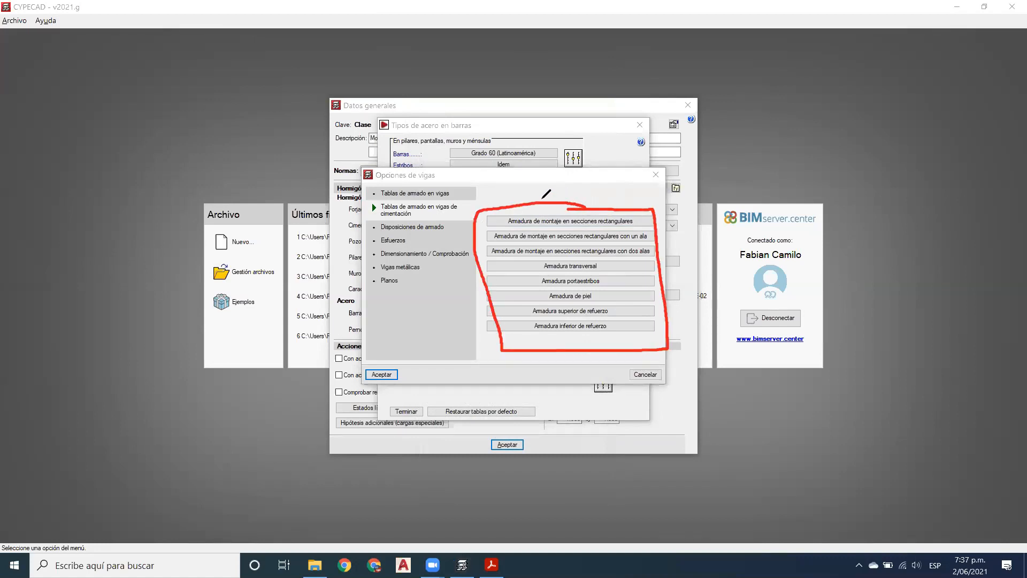
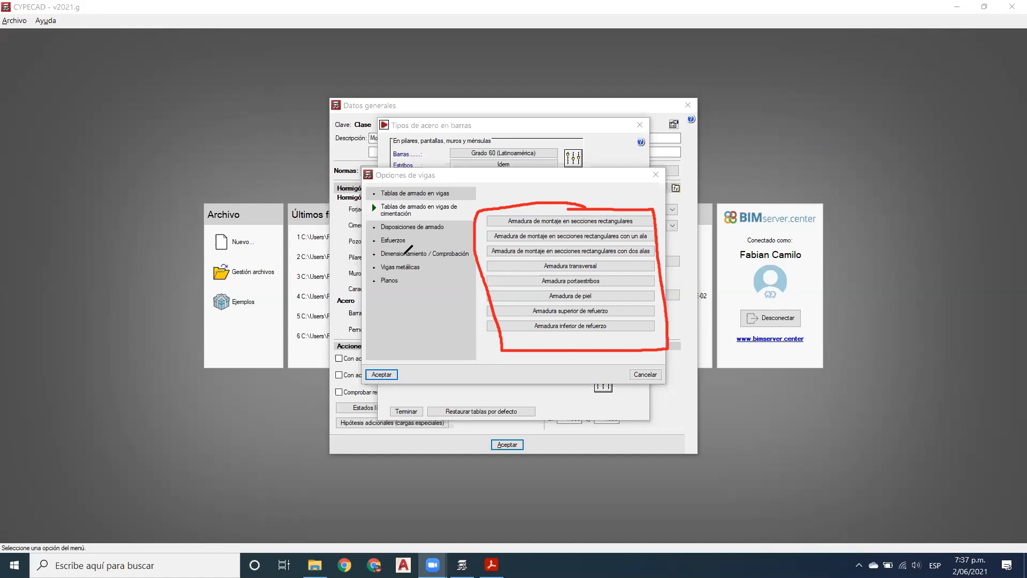
key(Escape)
Step: Open the beam concrete covers from the reinforcement arrangement options and inspect the top, bottom and side cover values
click(409, 227)
click(411, 229)
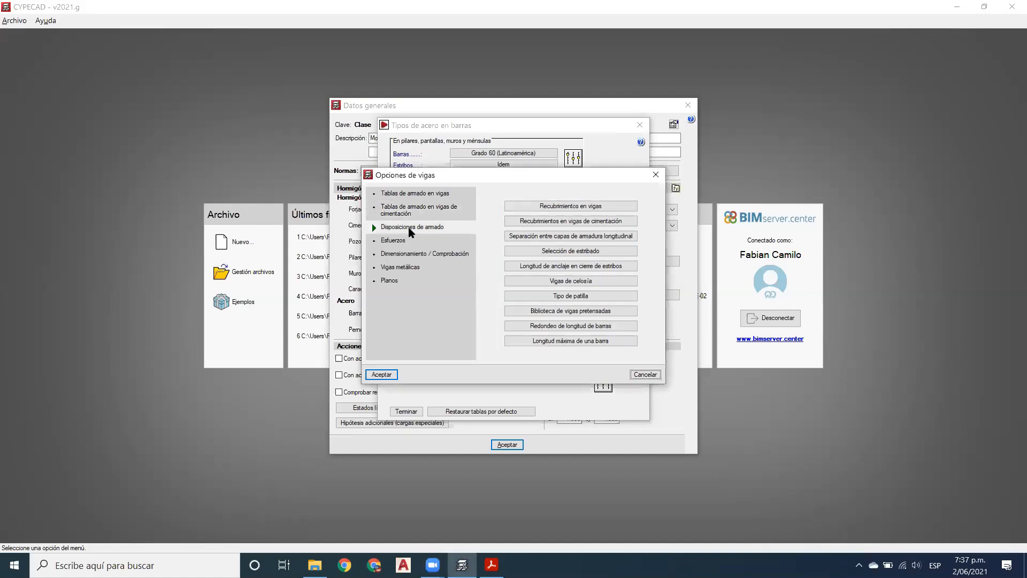
click(590, 207)
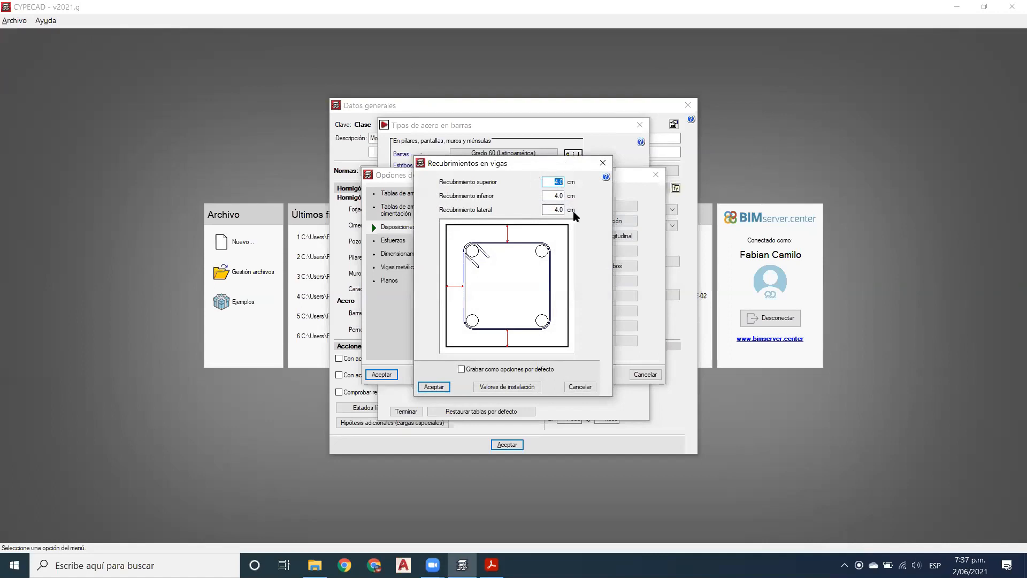
click(554, 197)
click(555, 209)
click(556, 196)
click(557, 182)
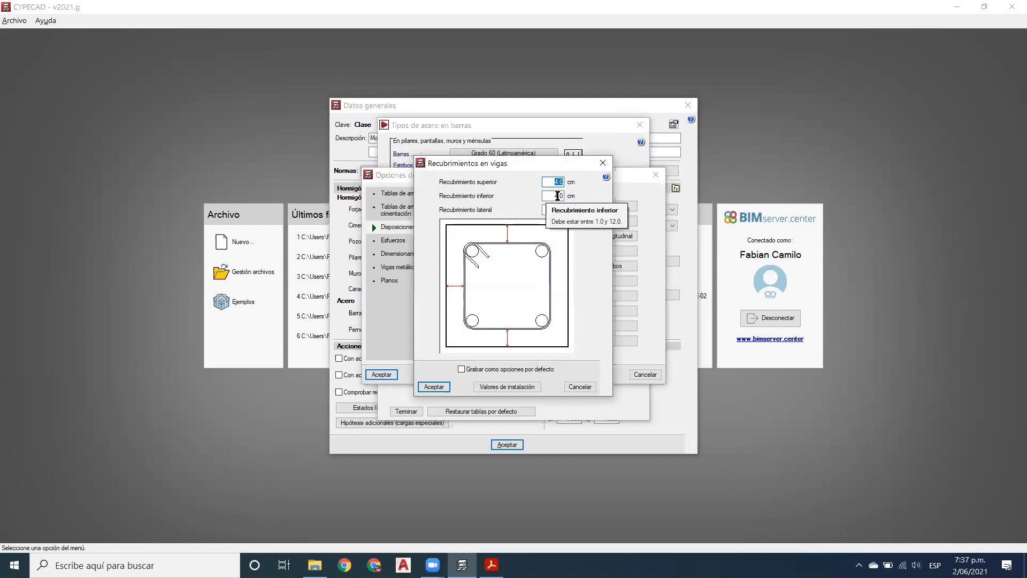
click(558, 195)
click(558, 182)
click(557, 195)
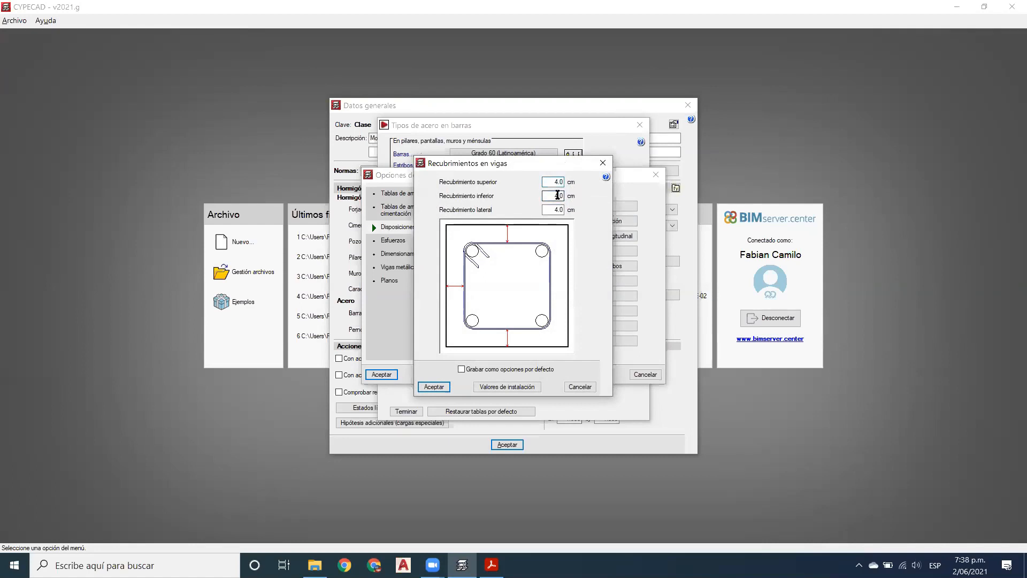
click(559, 209)
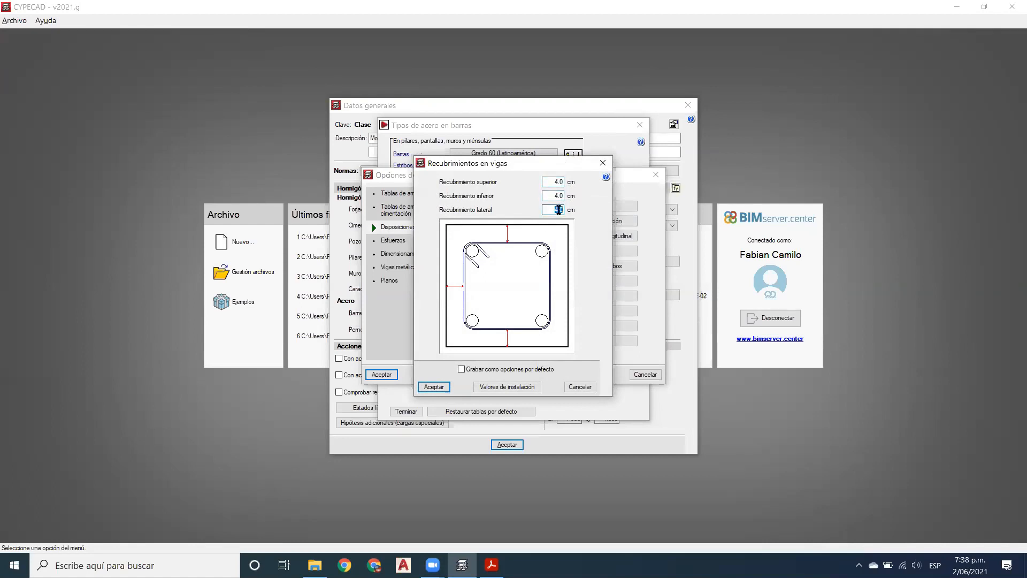
click(559, 182)
click(558, 194)
click(554, 209)
double_click(553, 209)
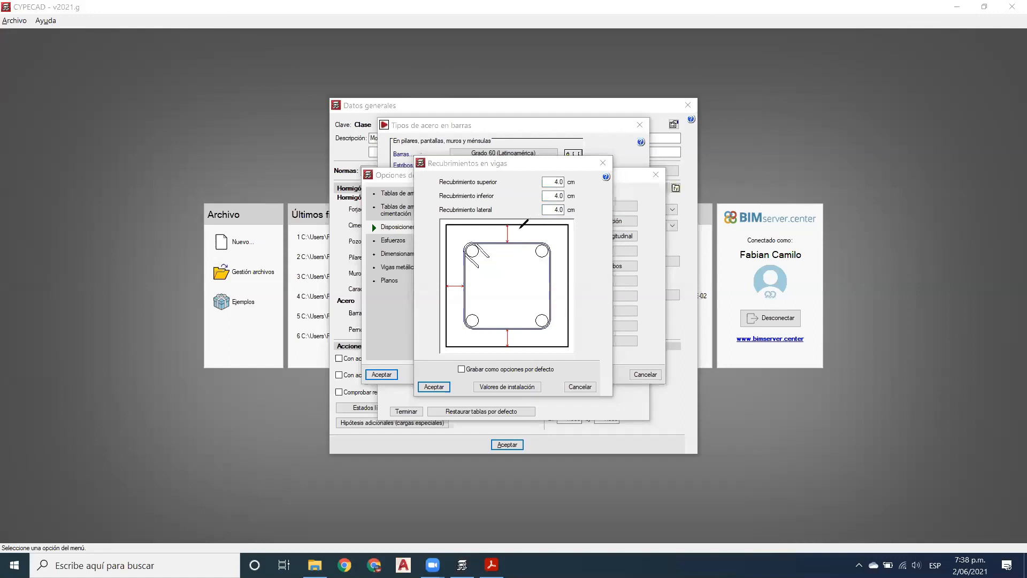
Step: Sketch the effective depth, labelled d, over the beam section diagram, clear the sketch and accept the beam covers
drag(506, 224, 503, 330)
drag(518, 280, 529, 282)
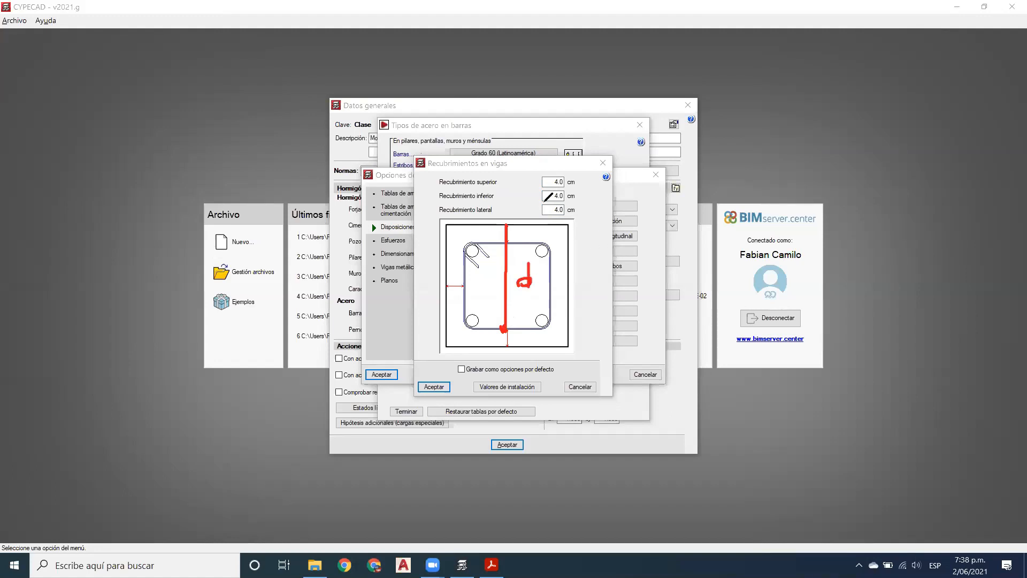
mouse_move(562, 167)
mouse_down()
mouse_move(529, 222)
mouse_move(579, 193)
mouse_move(571, 179)
mouse_up()
click(657, 53)
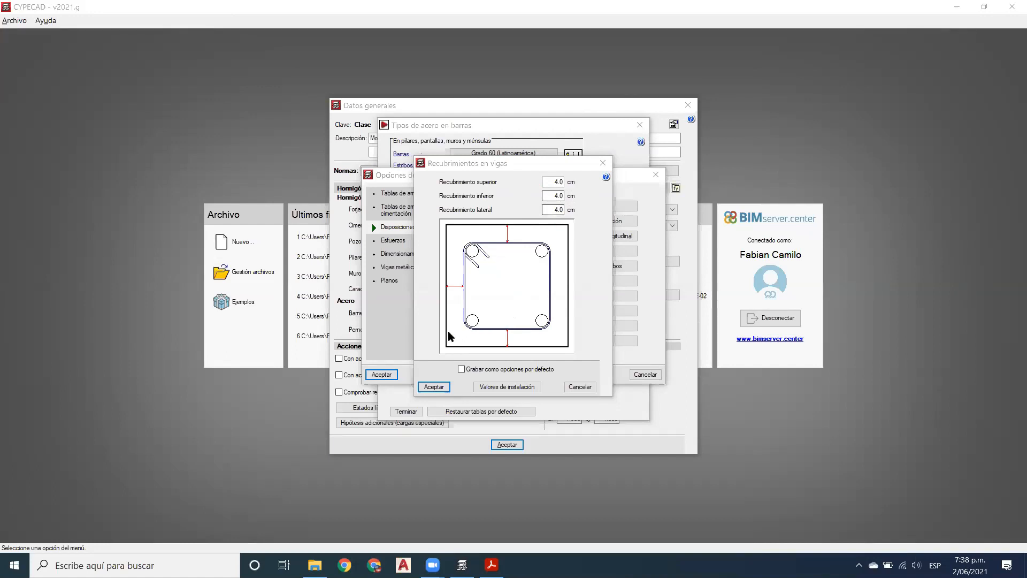
click(444, 386)
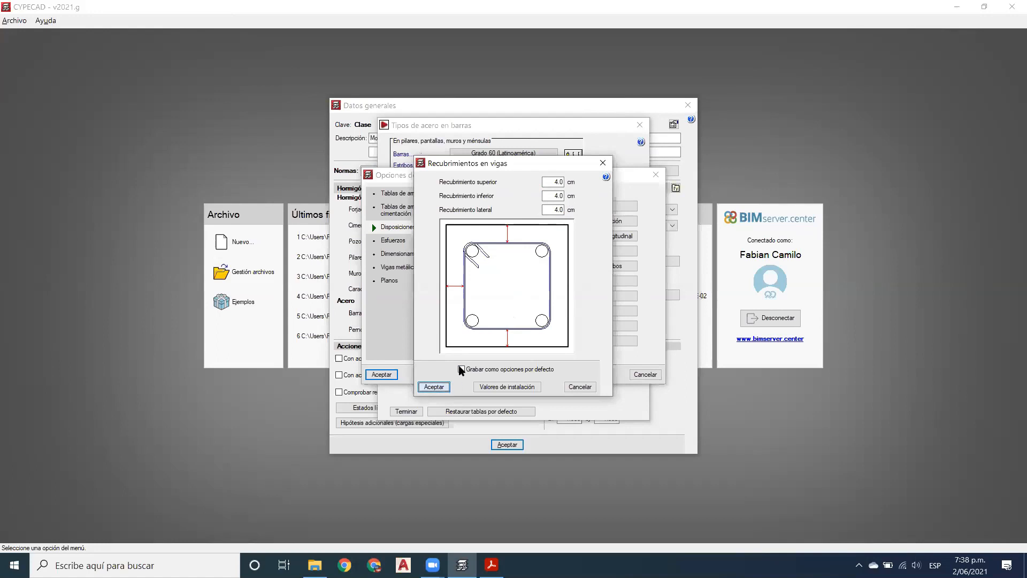
click(461, 369)
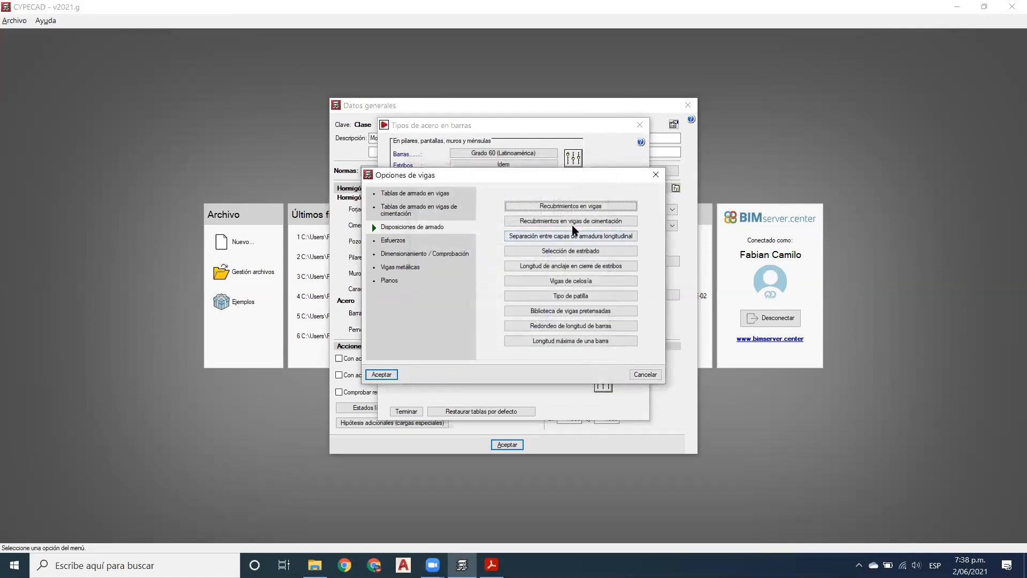
Step: Review the top, bottom and side concrete covers for foundation beams and accept them
click(577, 221)
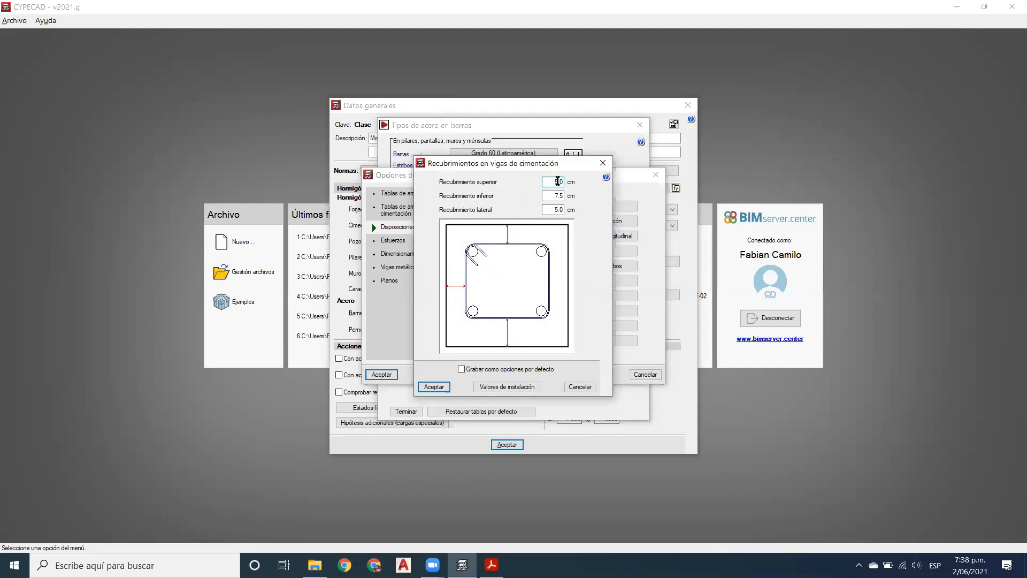
click(558, 198)
click(559, 210)
click(434, 386)
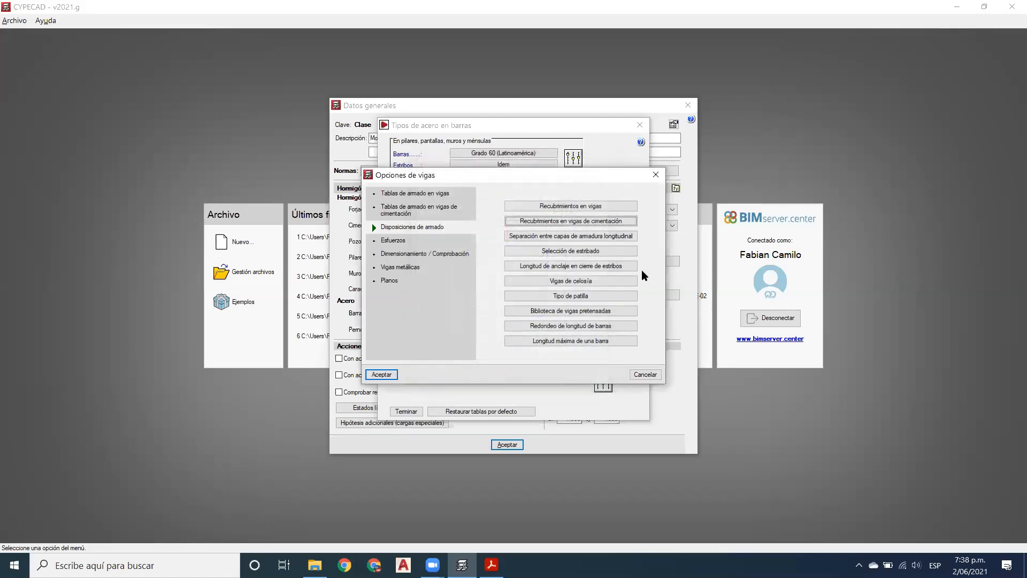
Step: Try the free spacing between longitudinal reinforcement layers (Sv), leave it disabled, and accept the setting saved as default
click(593, 236)
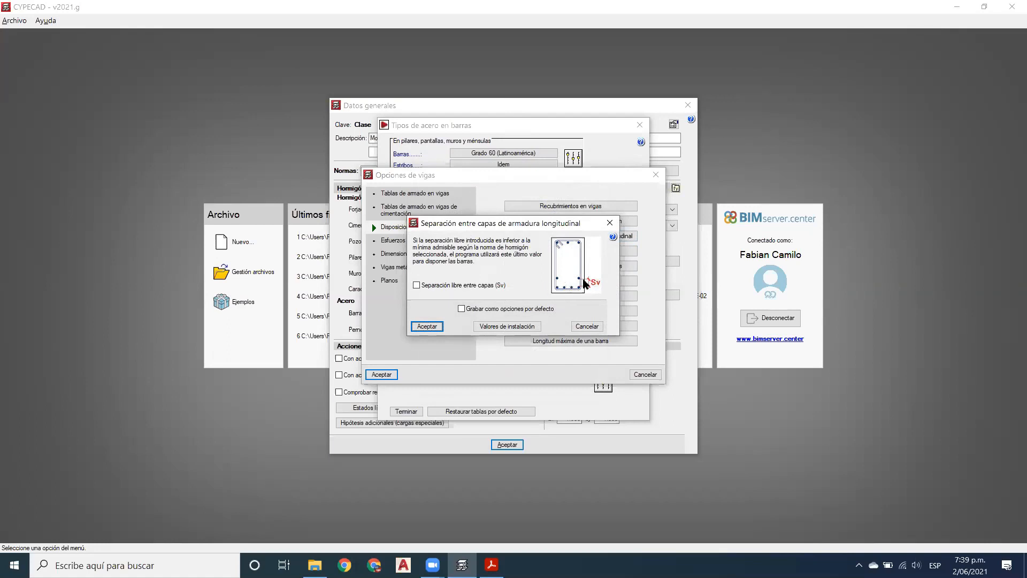
click(464, 289)
click(465, 289)
click(483, 285)
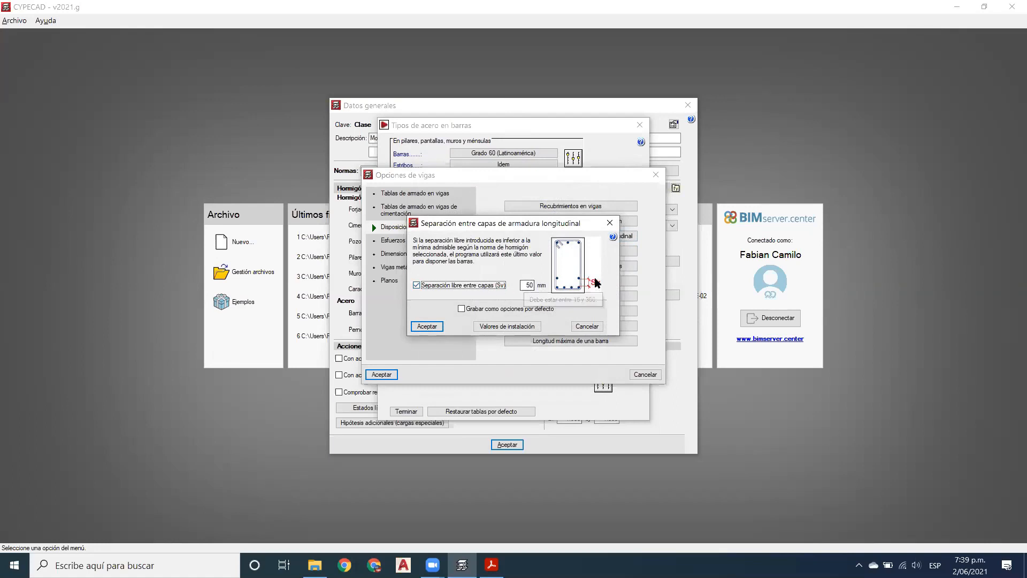
click(445, 287)
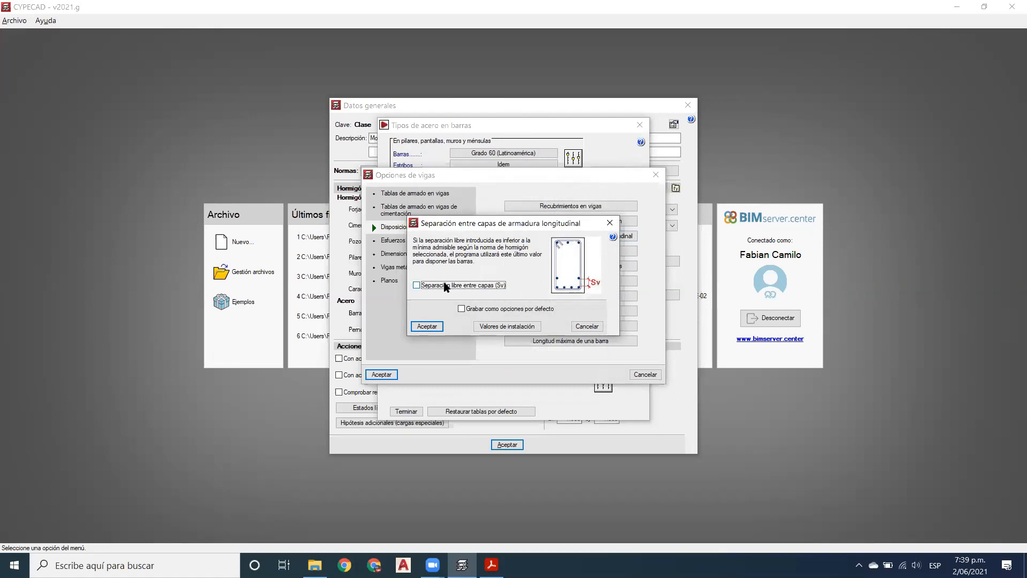
click(435, 327)
click(461, 309)
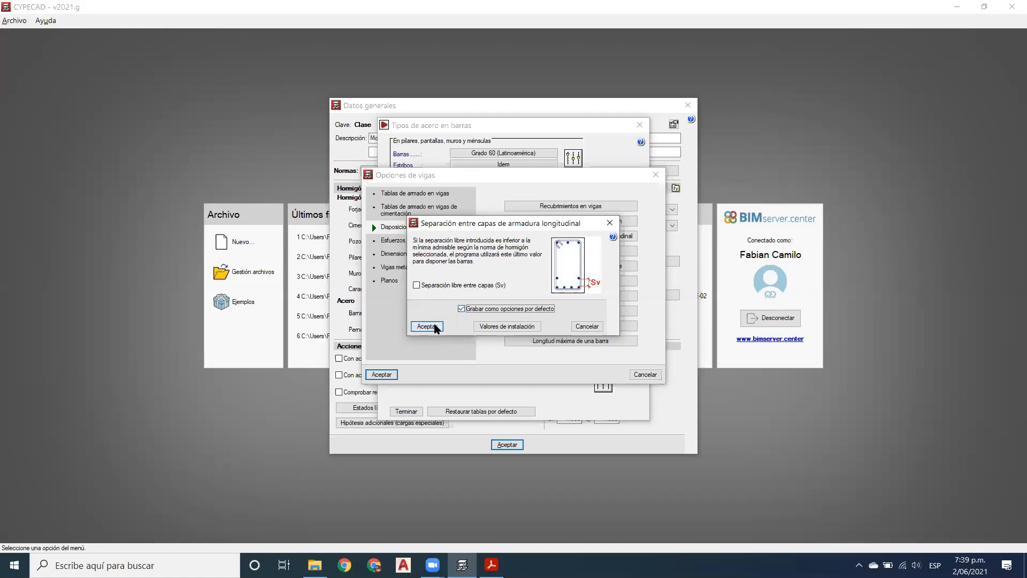
click(428, 327)
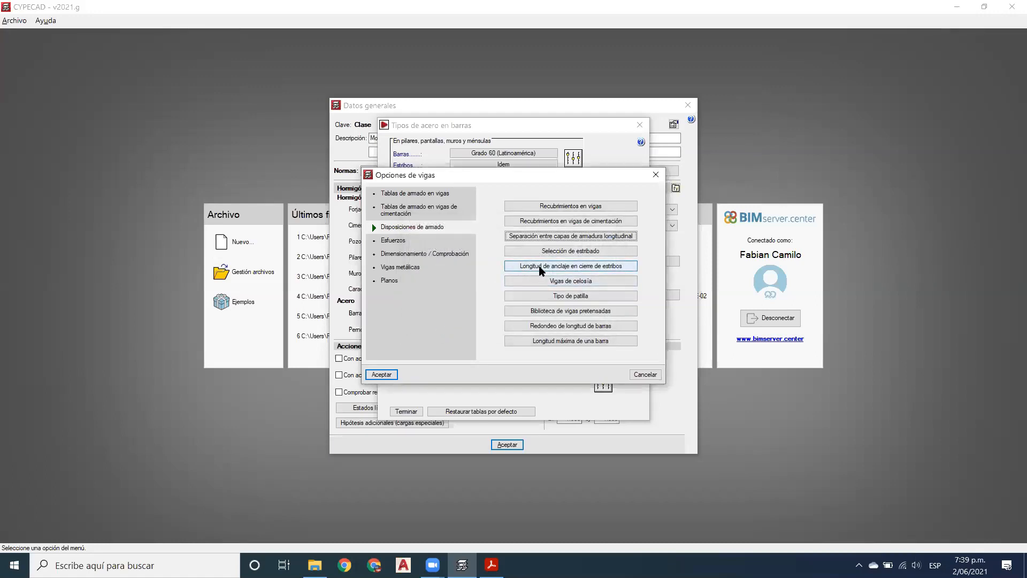
Step: Compare the stirrup selection options for column supports, keeping A caras interiores
click(567, 251)
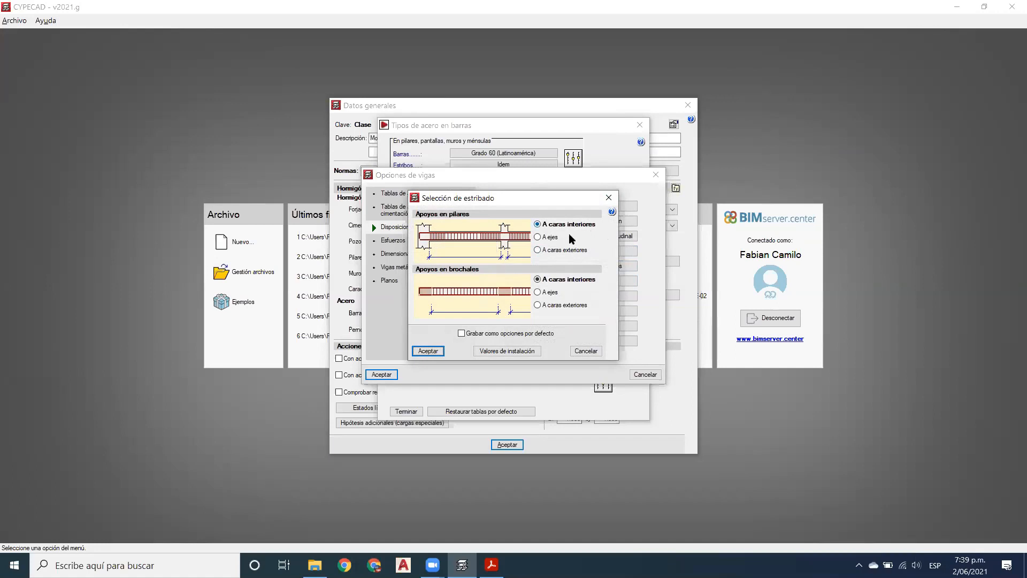
click(550, 237)
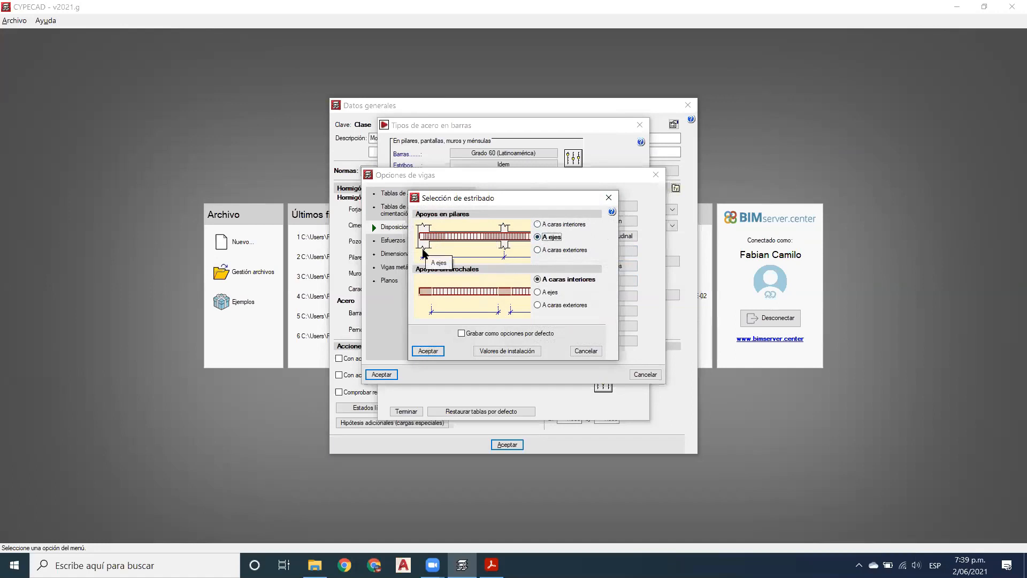
click(546, 250)
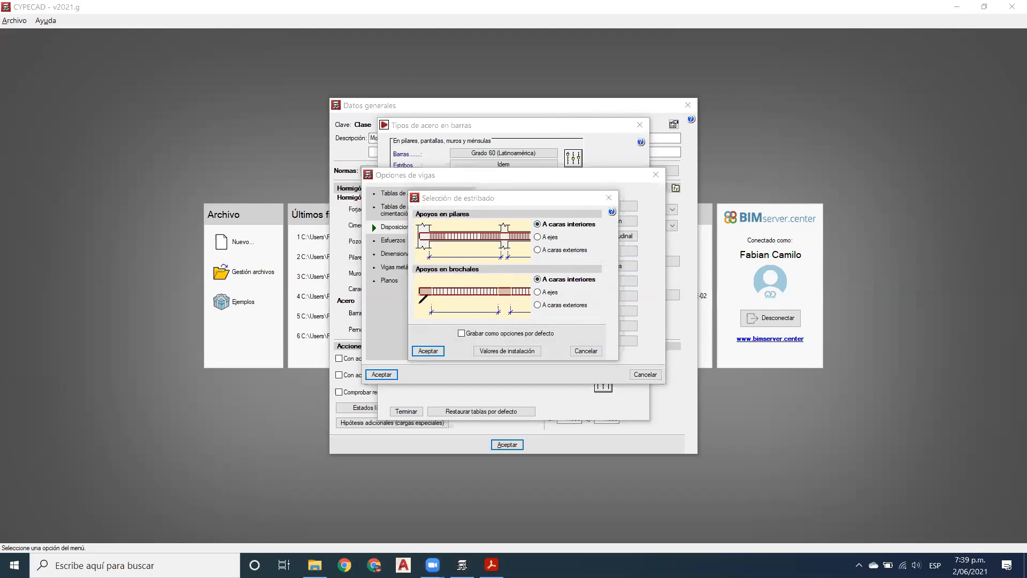
Step: Underline the Apoyos en brochales heading, sketch a beam framing into another beam between two columns with the joint circled, and clear the sketch
mouse_move(413, 267)
mouse_down()
mouse_move(497, 270)
mouse_move(425, 274)
mouse_up()
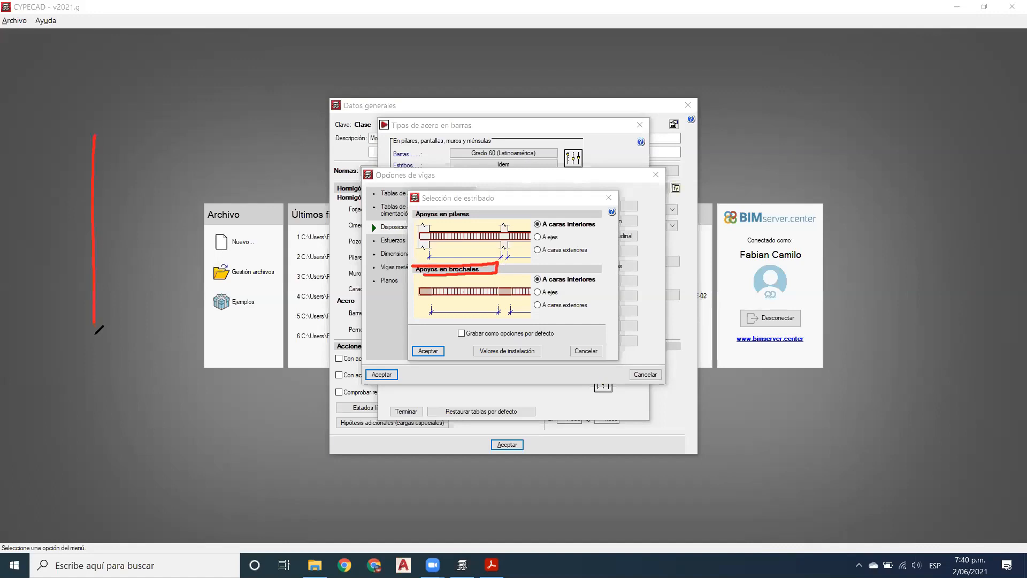
drag(127, 133, 135, 382)
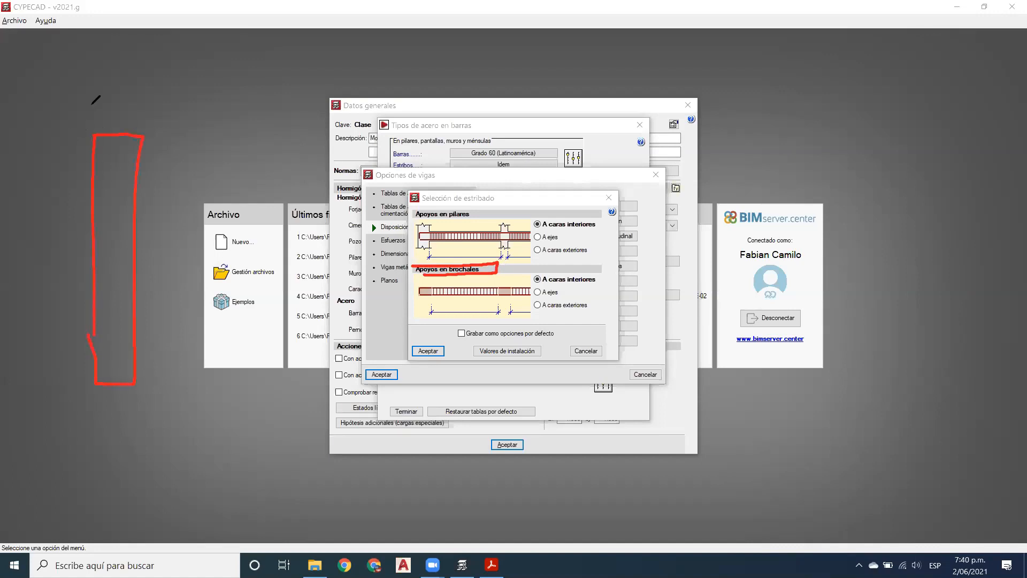
drag(92, 102, 125, 136)
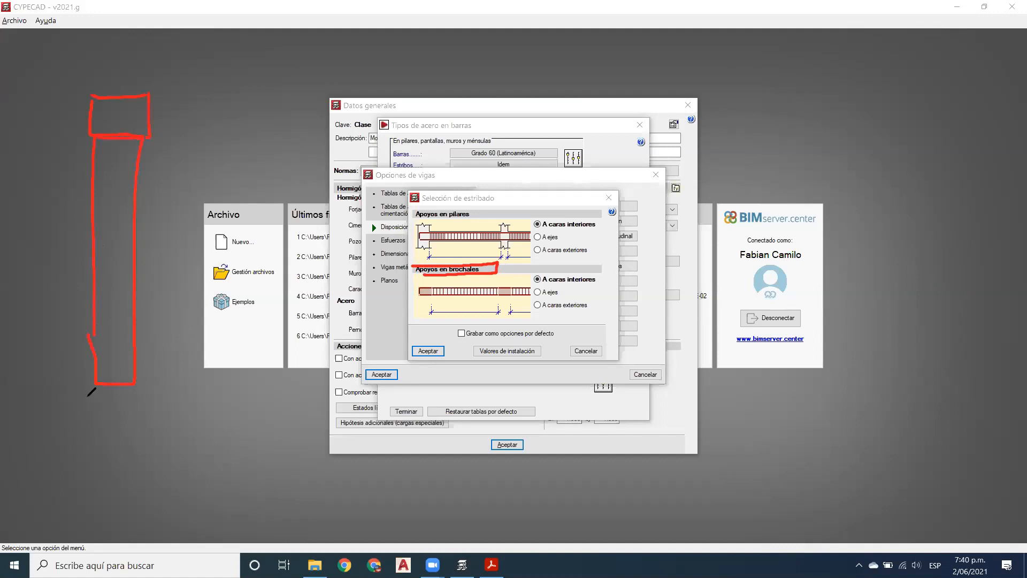
mouse_move(97, 384)
mouse_down()
mouse_move(136, 438)
mouse_move(134, 397)
mouse_up()
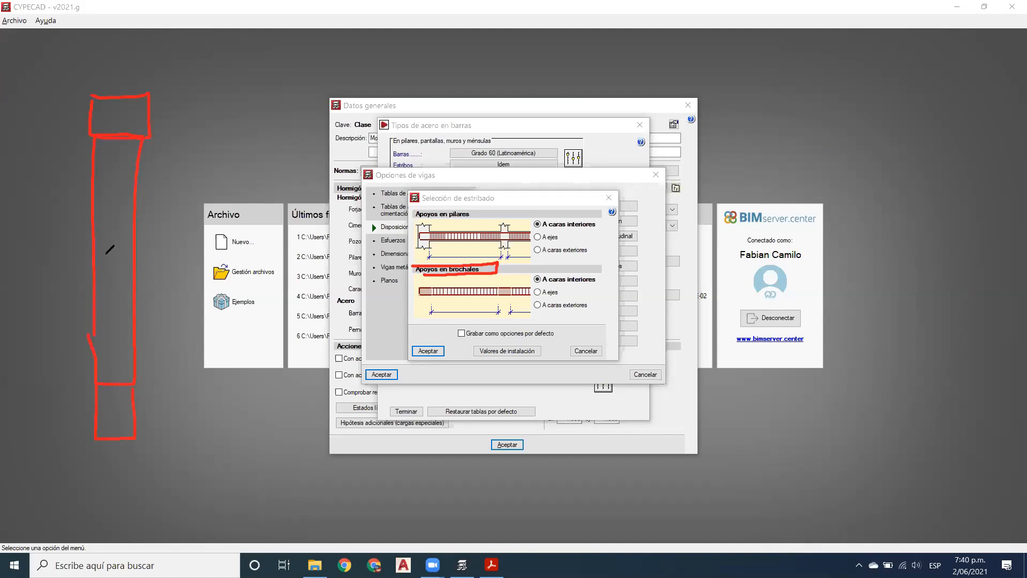
drag(97, 236, 378, 236)
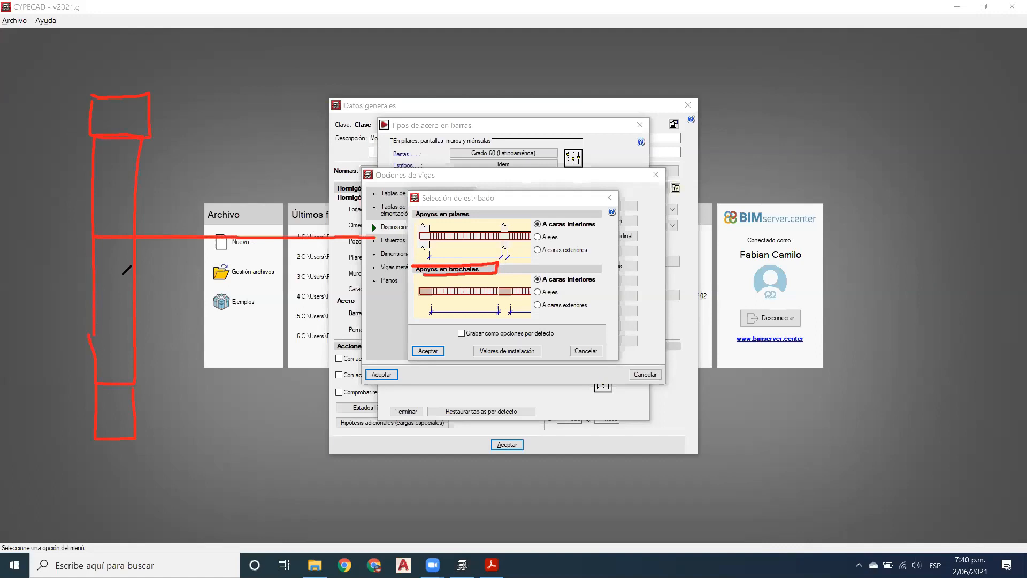
drag(95, 282, 391, 284)
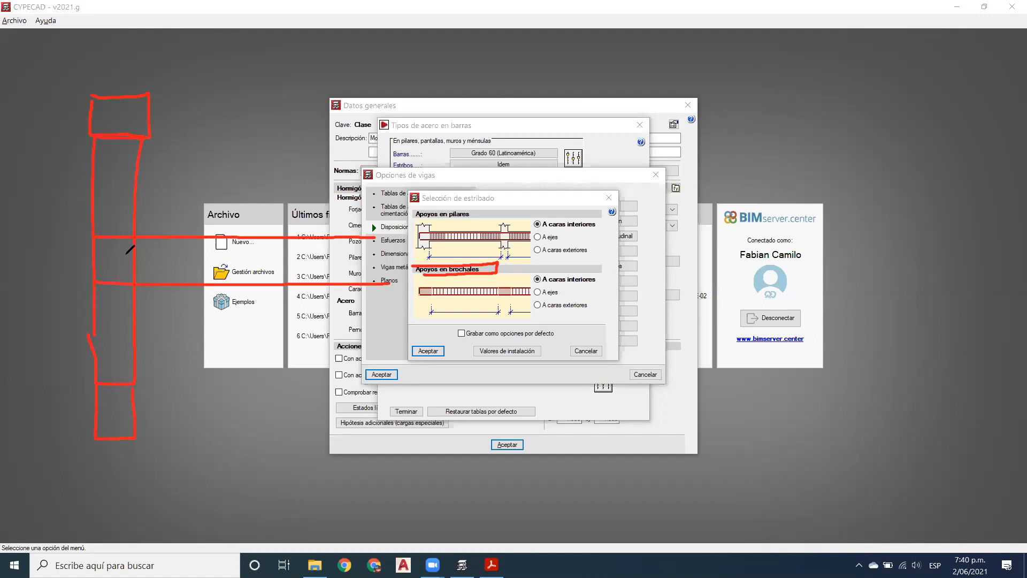
mouse_move(156, 225)
mouse_down()
mouse_move(129, 211)
mouse_move(73, 304)
mouse_move(156, 224)
mouse_up()
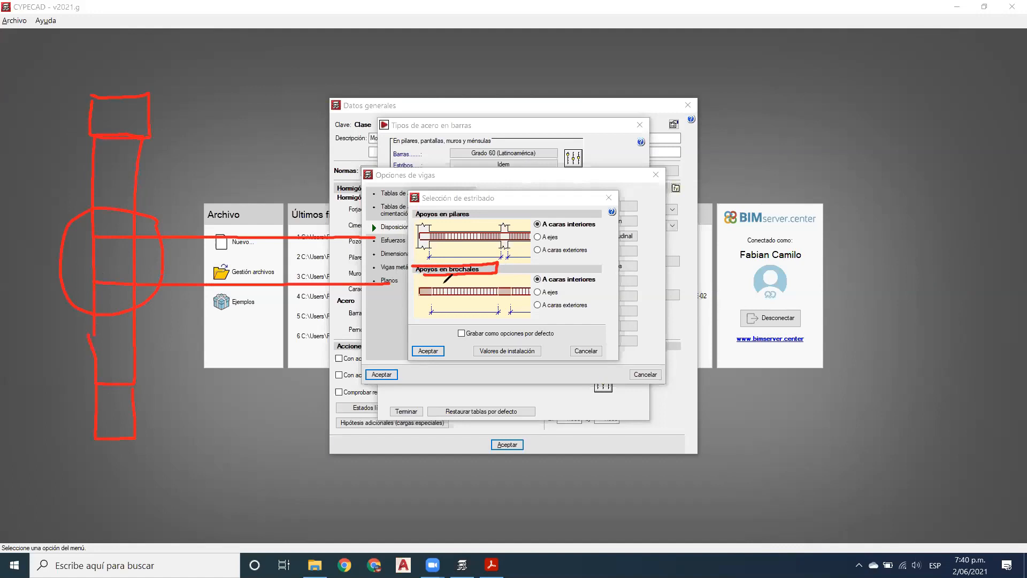
mouse_move(282, 319)
mouse_down()
mouse_move(172, 282)
mouse_move(185, 276)
mouse_move(157, 289)
mouse_up()
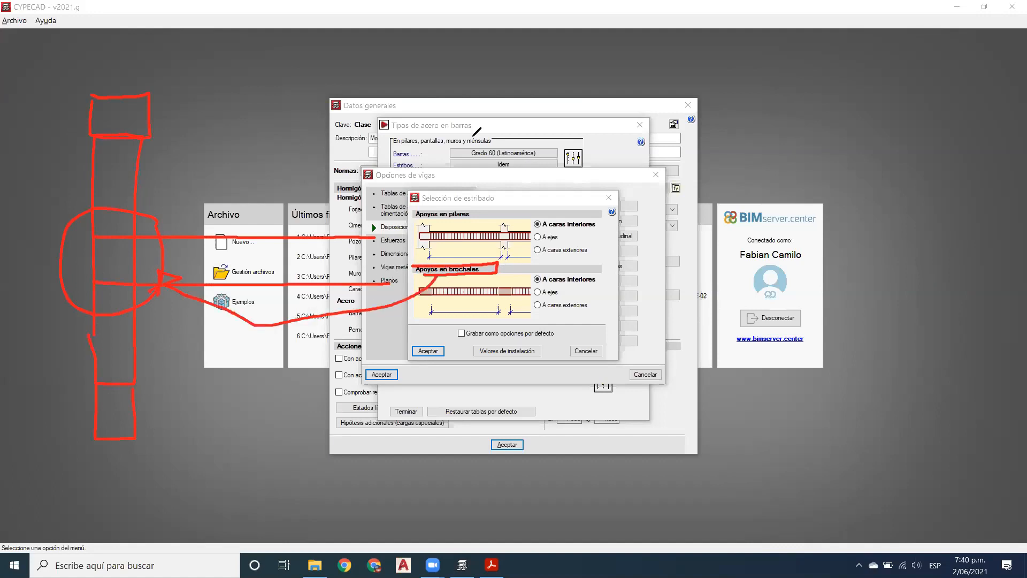
key(Escape)
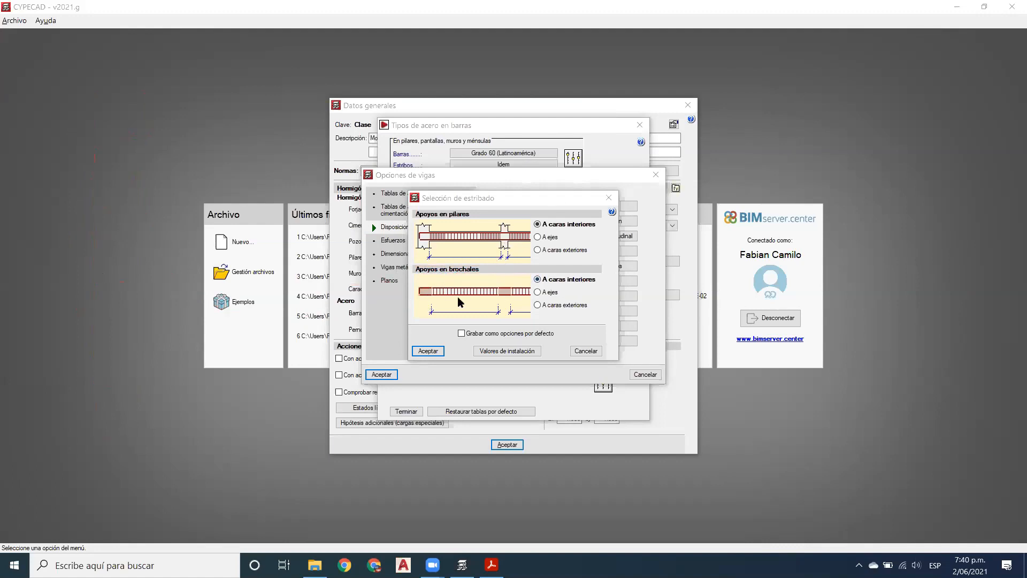
Step: Compare the stirrup selection options for beam-on-beam supports (Apoyos en brochales) and set them to A ejes
click(545, 294)
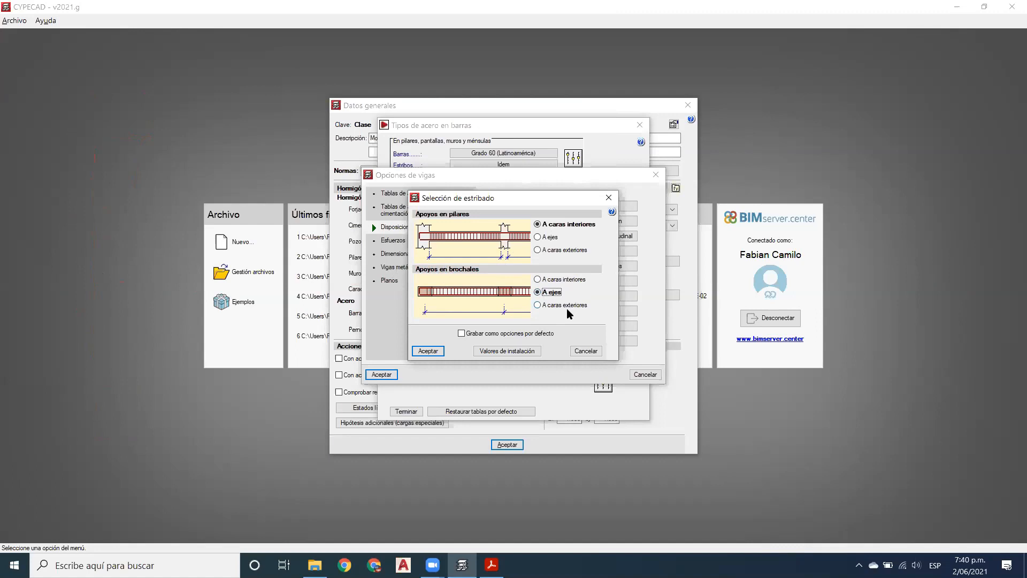
click(567, 306)
click(546, 281)
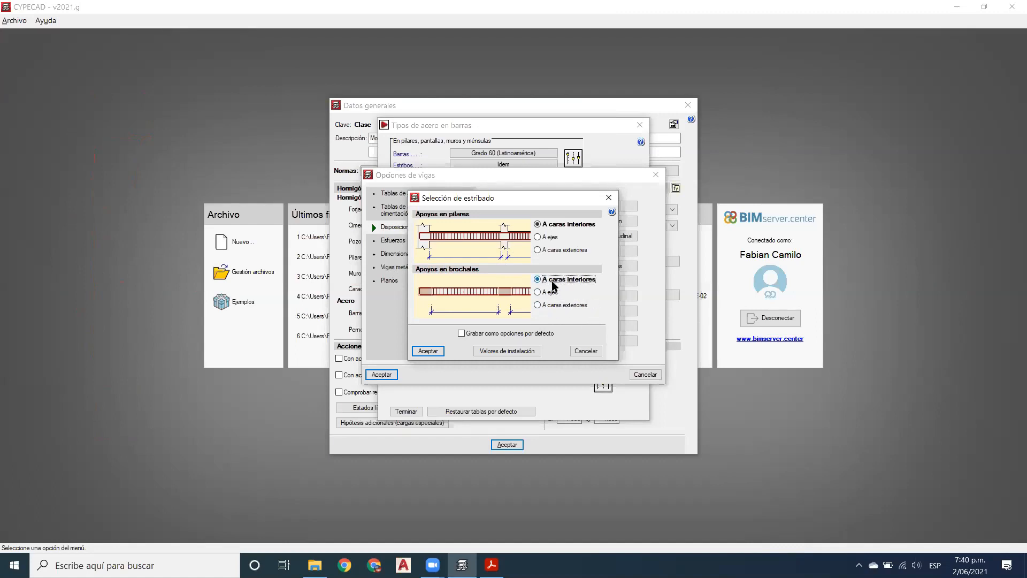
click(577, 306)
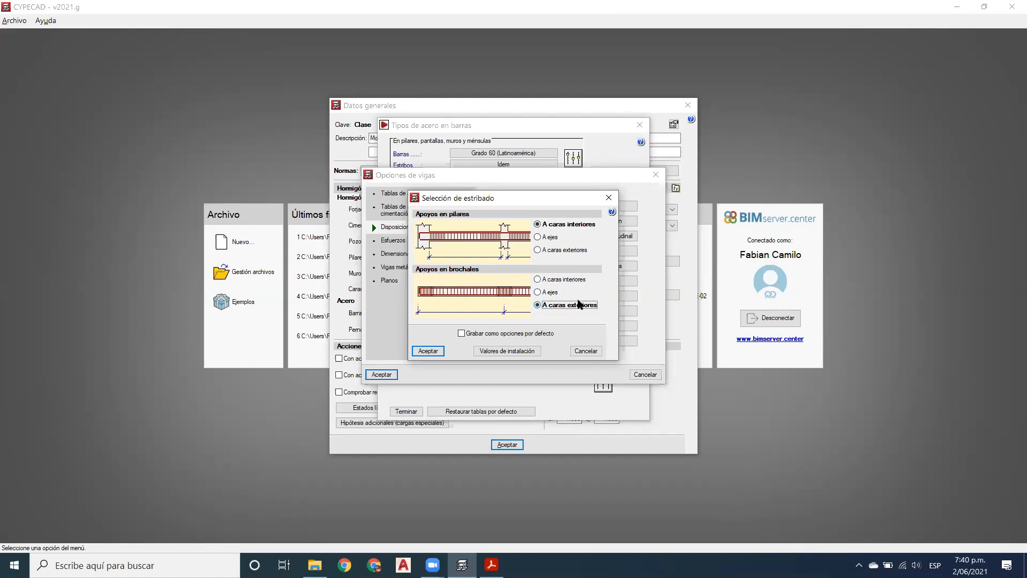
click(552, 293)
click(561, 305)
click(554, 292)
click(564, 280)
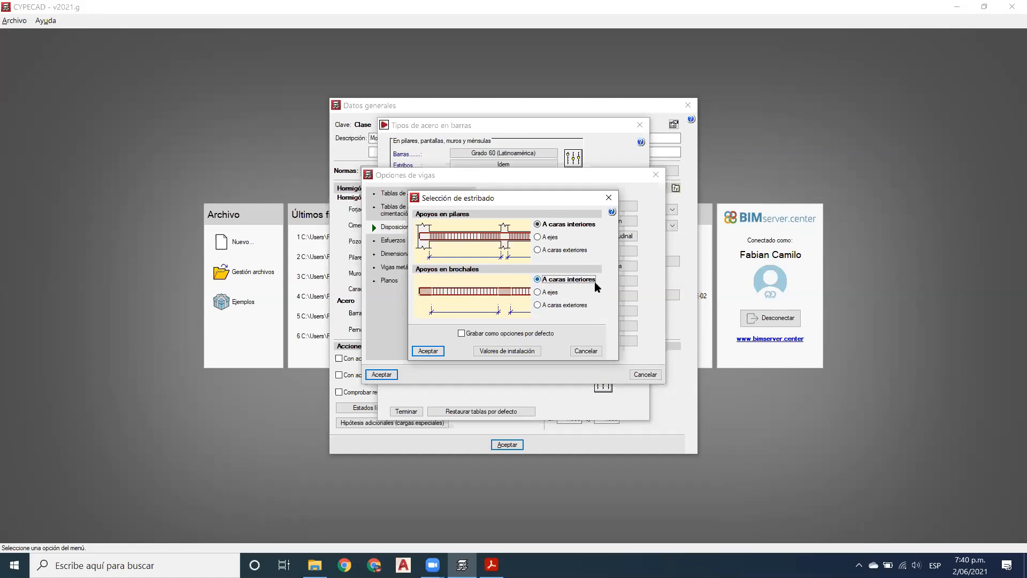
click(551, 292)
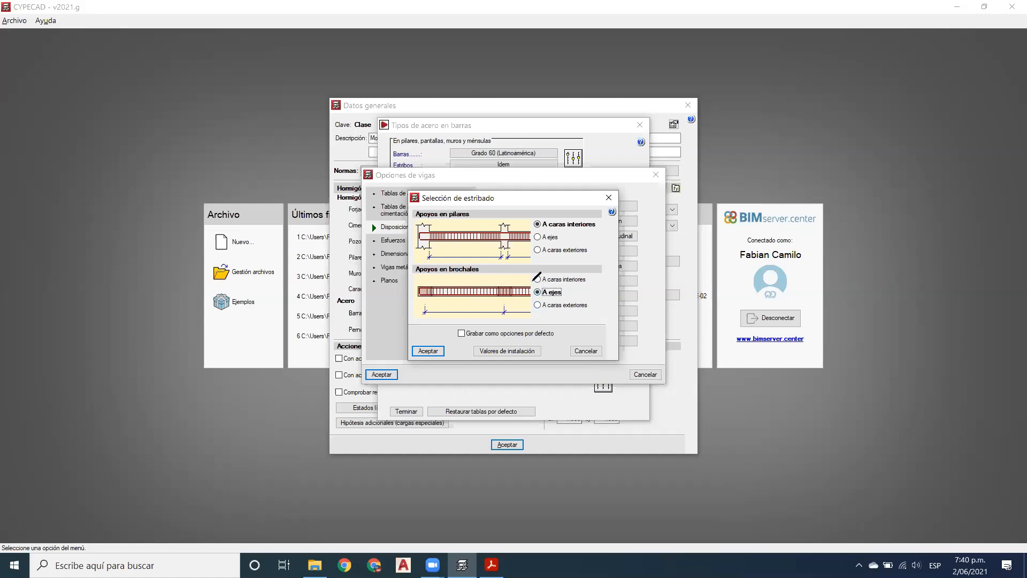
Step: Circle the intermediate support in the brochales diagram, clear the mark, and accept the stirrup selection saved as default
mouse_move(517, 277)
mouse_down()
mouse_move(486, 284)
mouse_move(514, 301)
mouse_move(505, 276)
mouse_move(502, 290)
mouse_move(512, 278)
mouse_up()
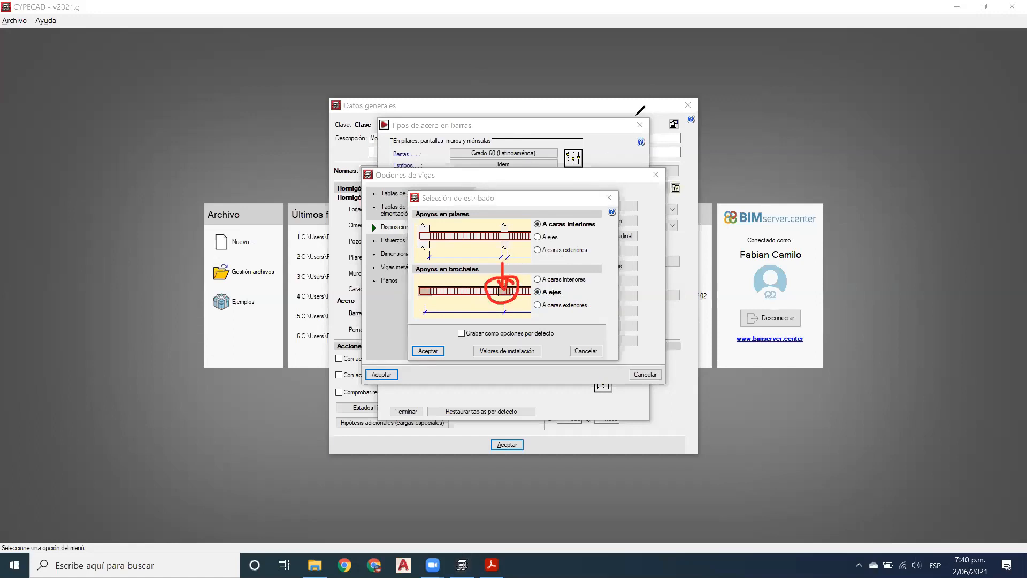
key(e)
click(466, 335)
click(432, 350)
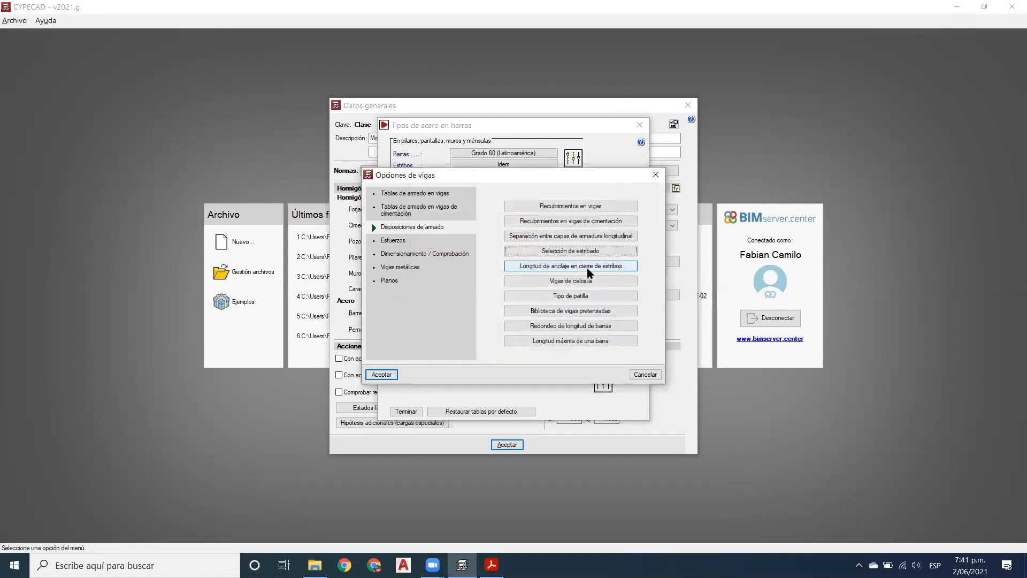
Step: Review the stirrup closure anchorage length and accept it, and inspect the lattice beam parameters without changing them
click(588, 266)
drag(541, 229, 547, 224)
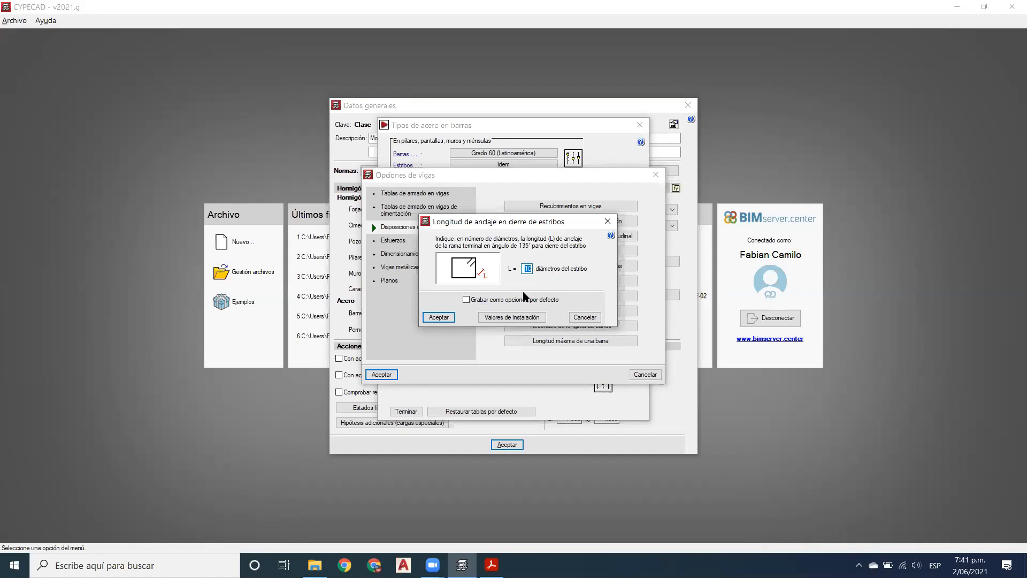
click(440, 317)
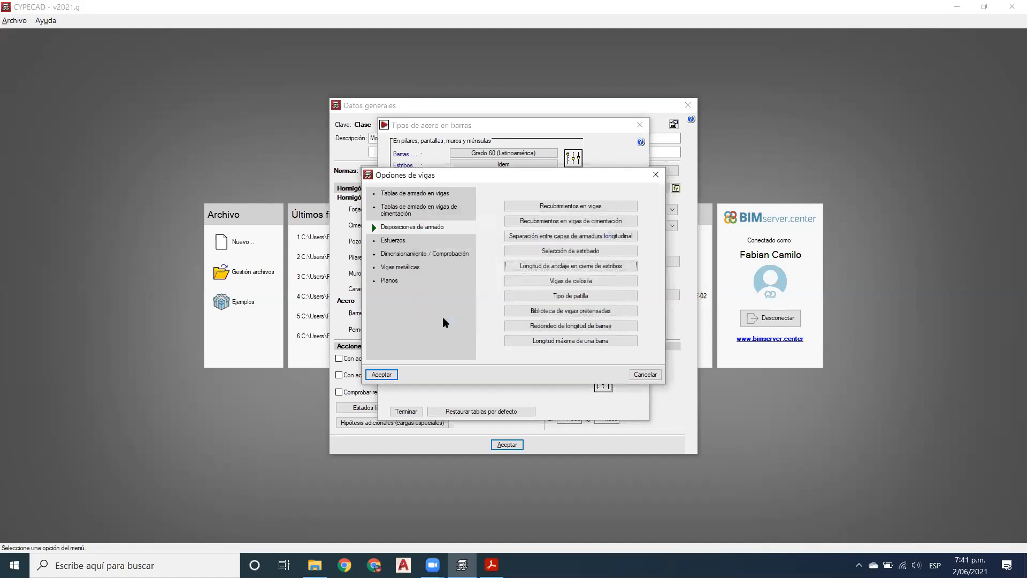
click(607, 279)
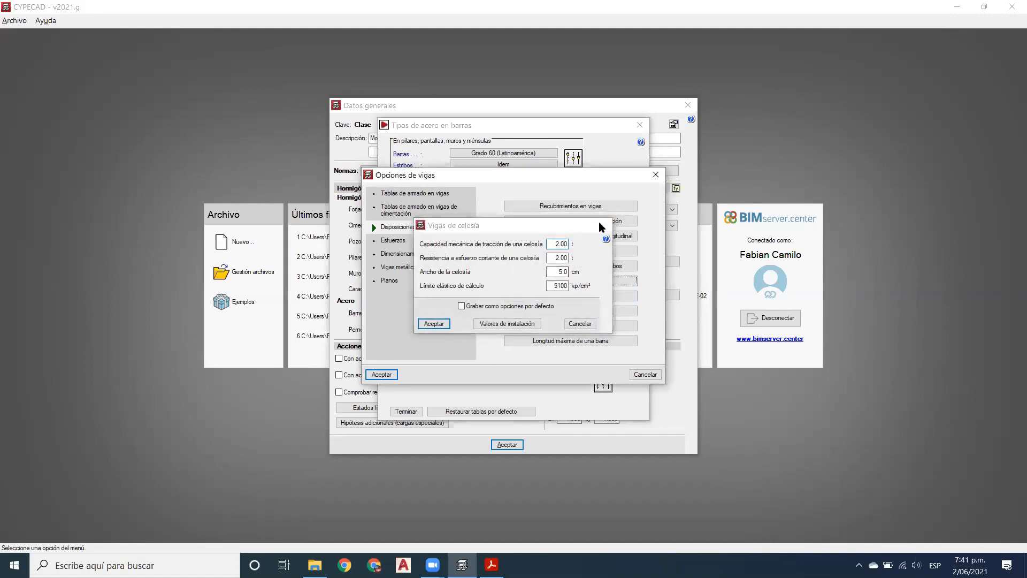
click(602, 224)
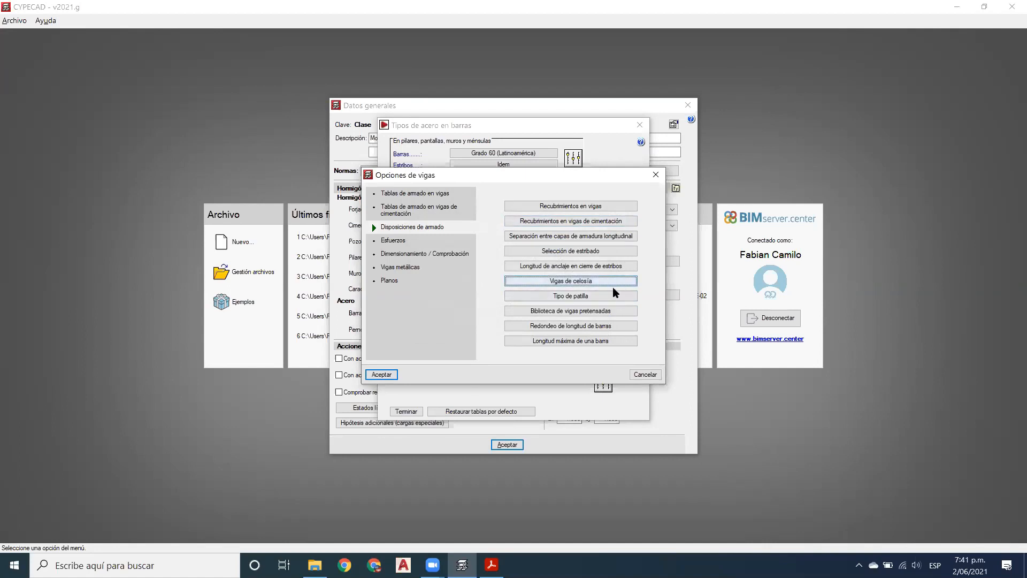
Step: Compare the available beam bar hook types, including the 180° hook, and accept the plain 90° hook
click(603, 298)
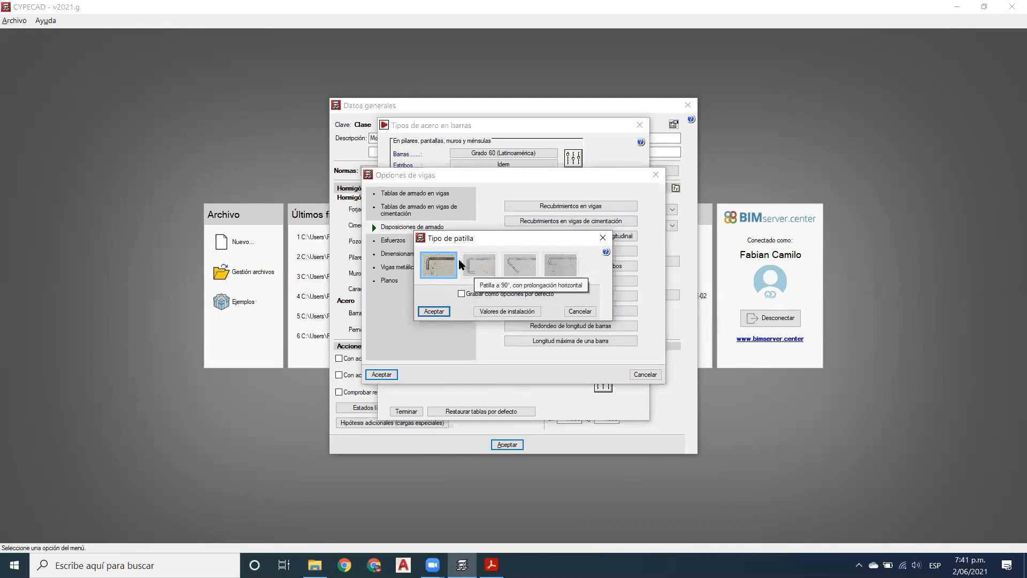
click(520, 265)
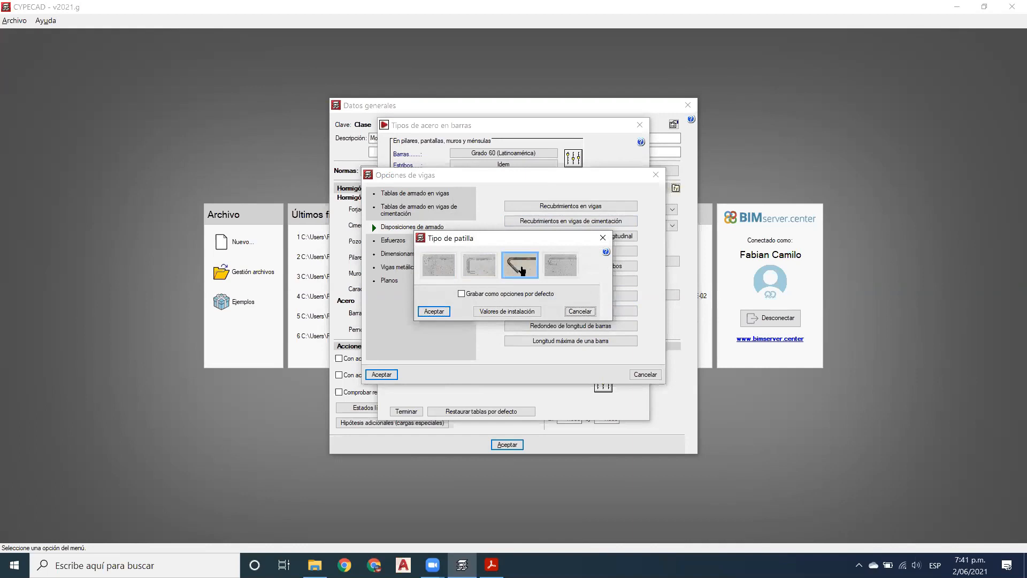
click(562, 266)
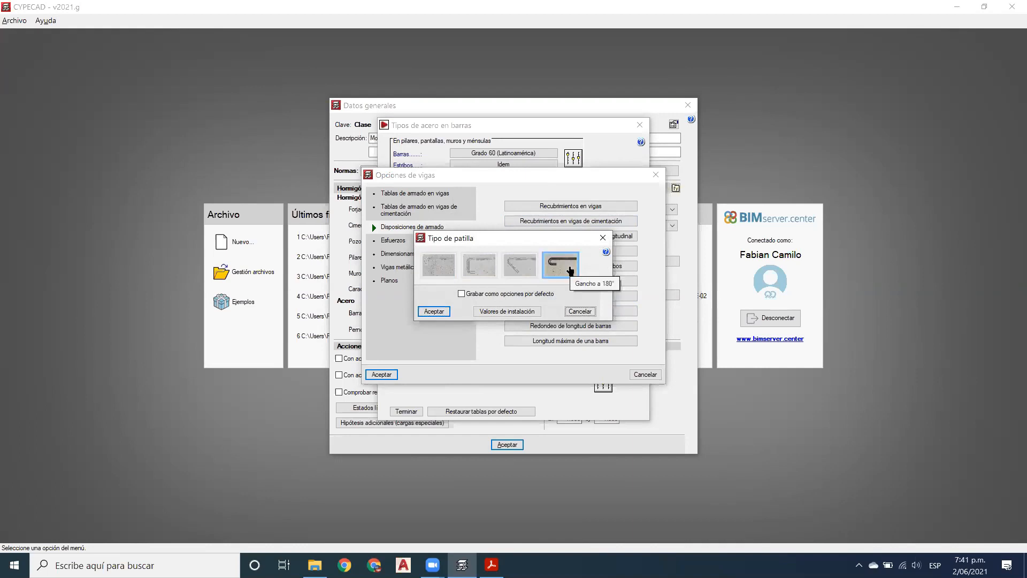
click(438, 266)
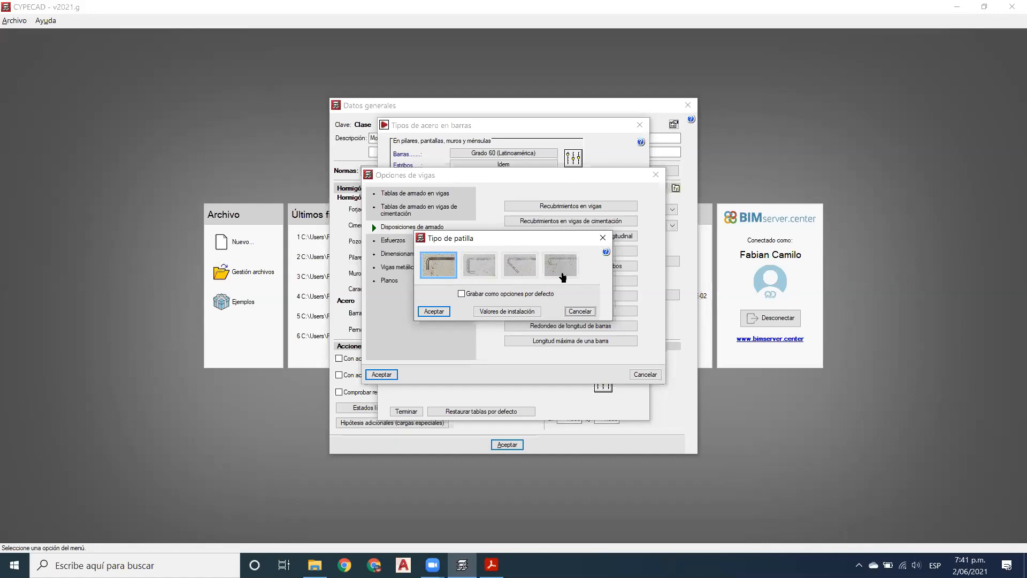
click(433, 311)
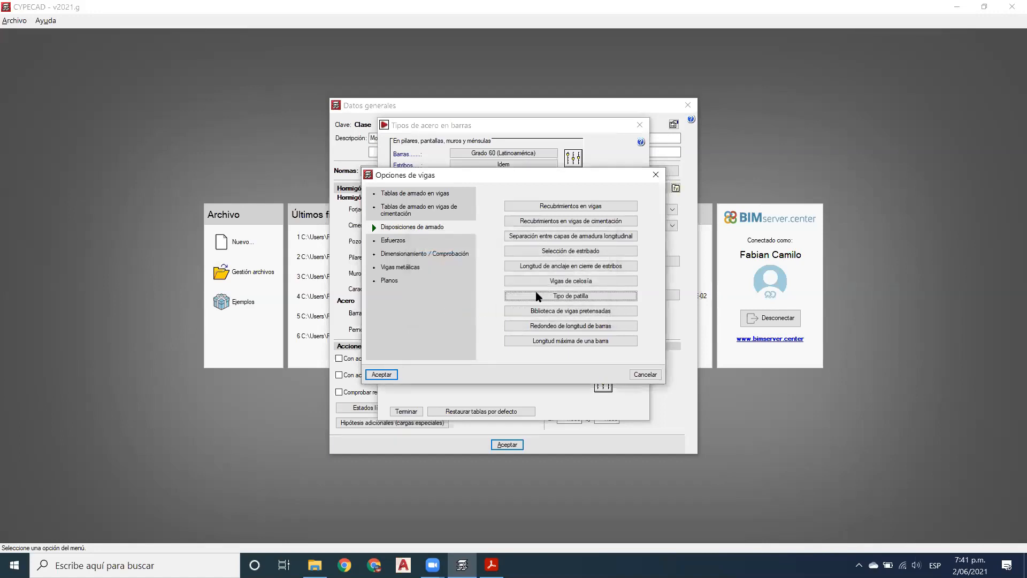
Step: Inspect the prestressed beam library without changing it, and accept the bar length rounding for beams
click(579, 314)
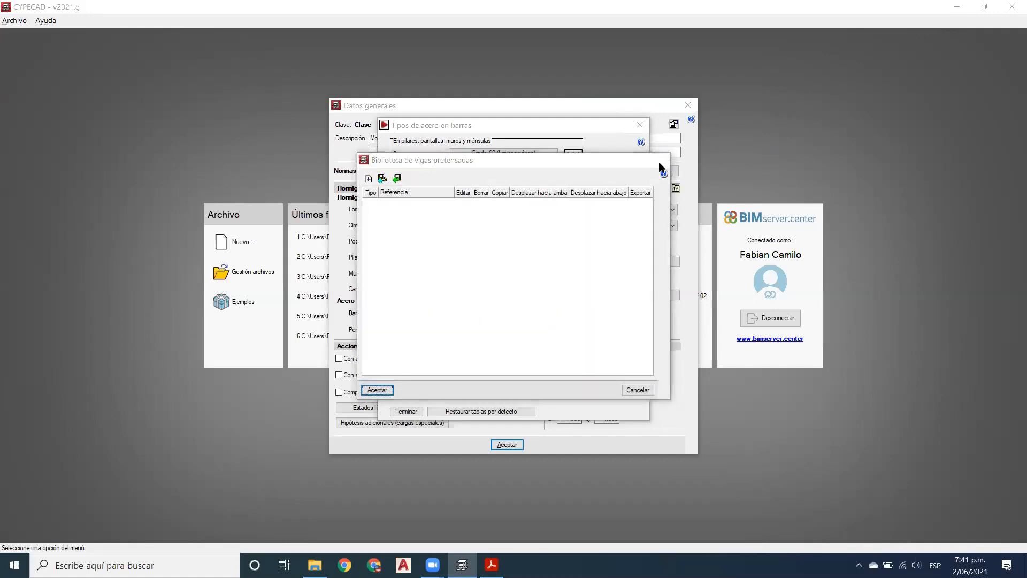
click(661, 160)
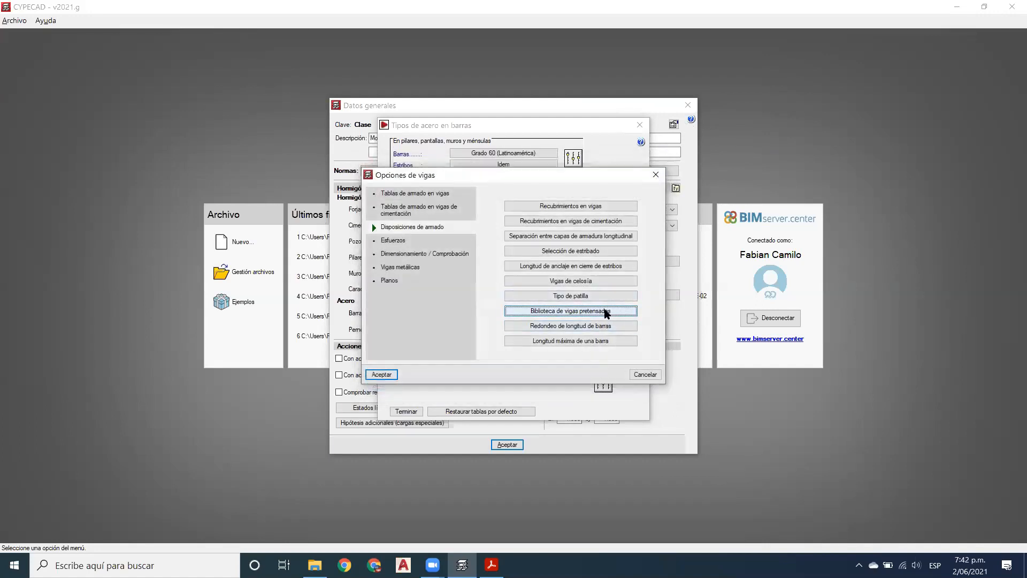
click(596, 329)
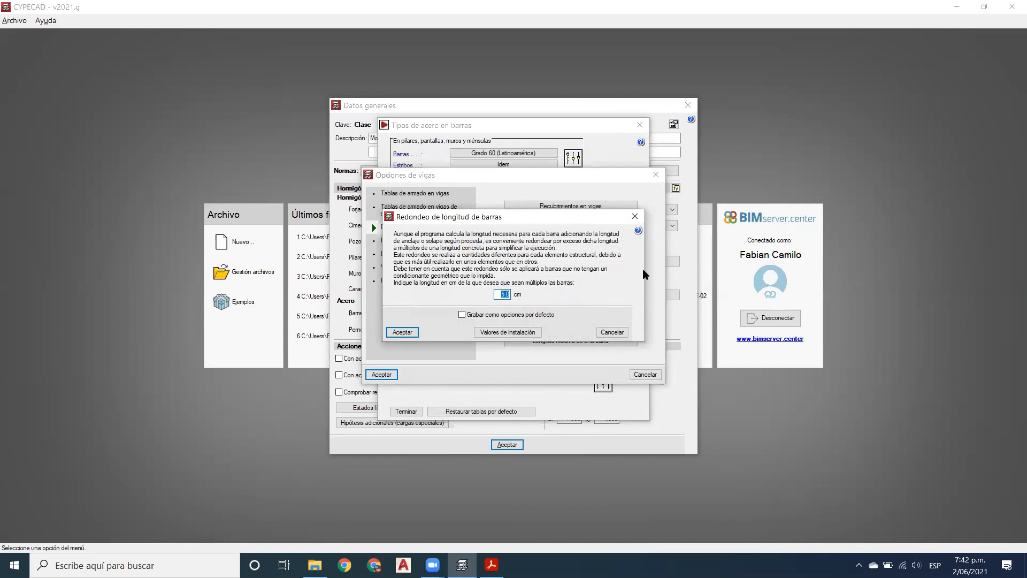
click(413, 332)
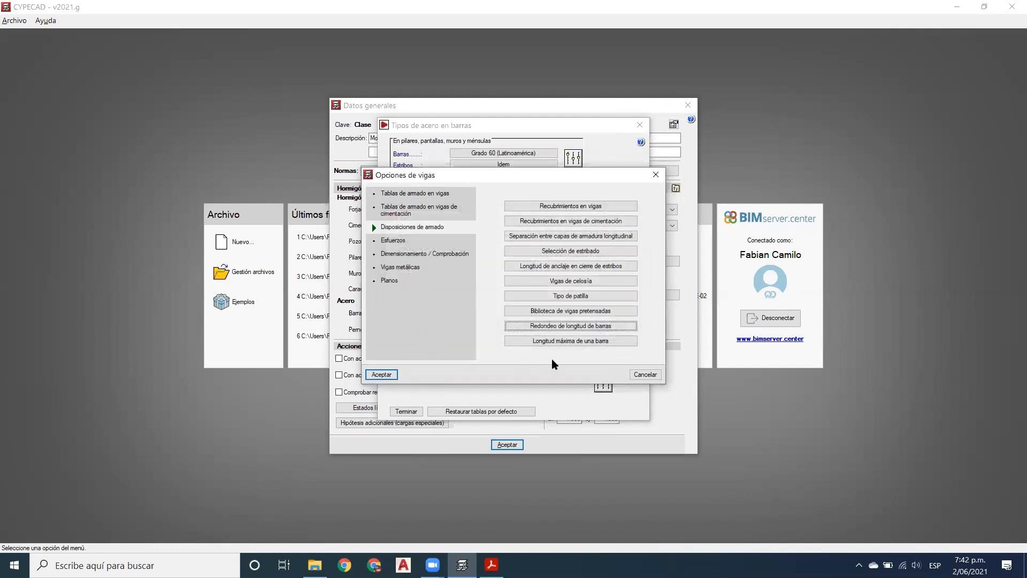
Step: Accept the maximum bar length for beams and display the beam force options (Esfuerzos)
click(557, 341)
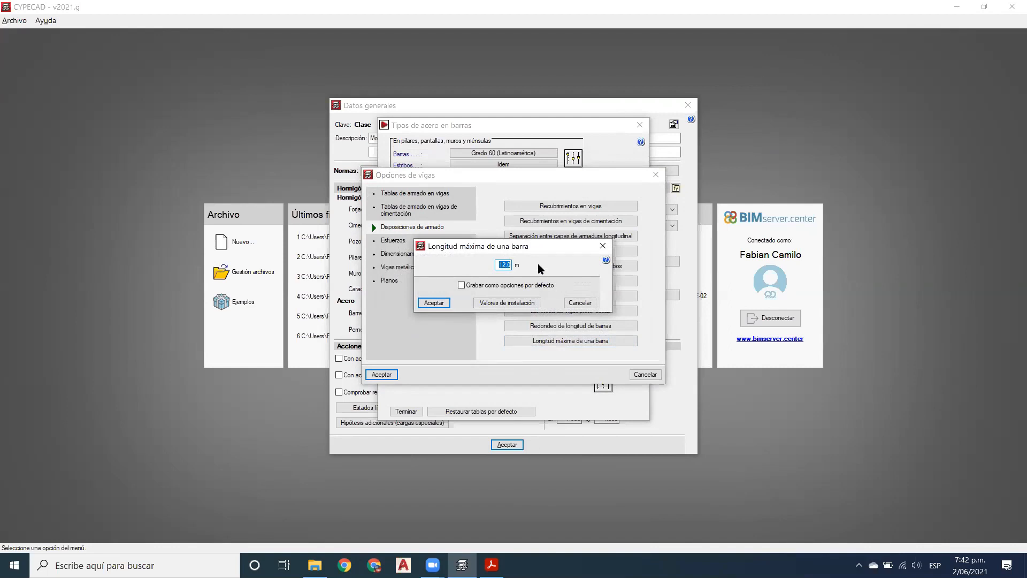
click(431, 304)
click(402, 245)
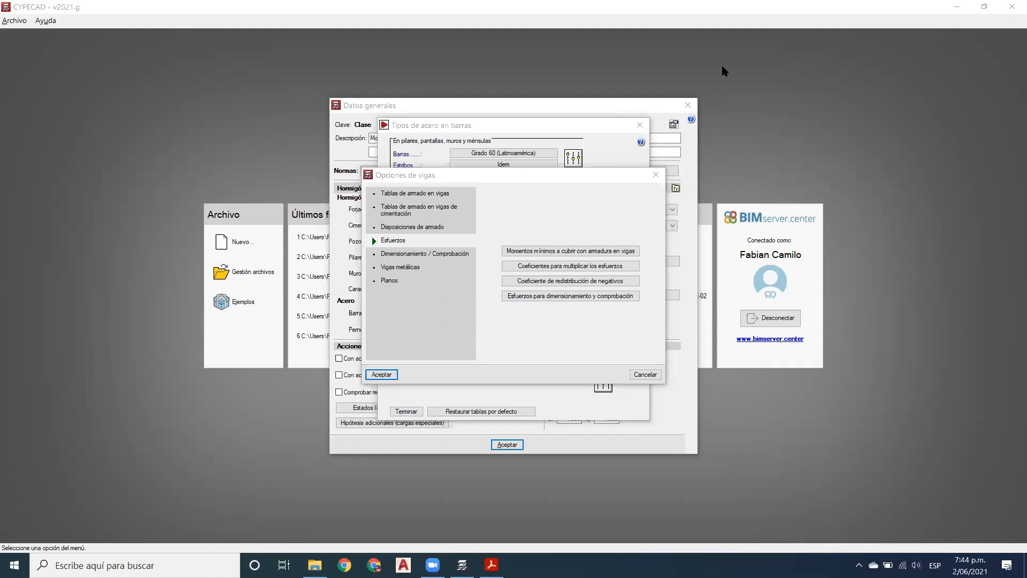
Step: Sketch a red frame elevation with three columns and four floor beams over the screen
click(337, 15)
drag(137, 63, 126, 315)
mouse_move(331, 65)
mouse_down()
mouse_move(390, 68)
mouse_move(372, 323)
mouse_up()
drag(257, 74, 252, 316)
drag(123, 272, 373, 269)
drag(128, 205, 374, 203)
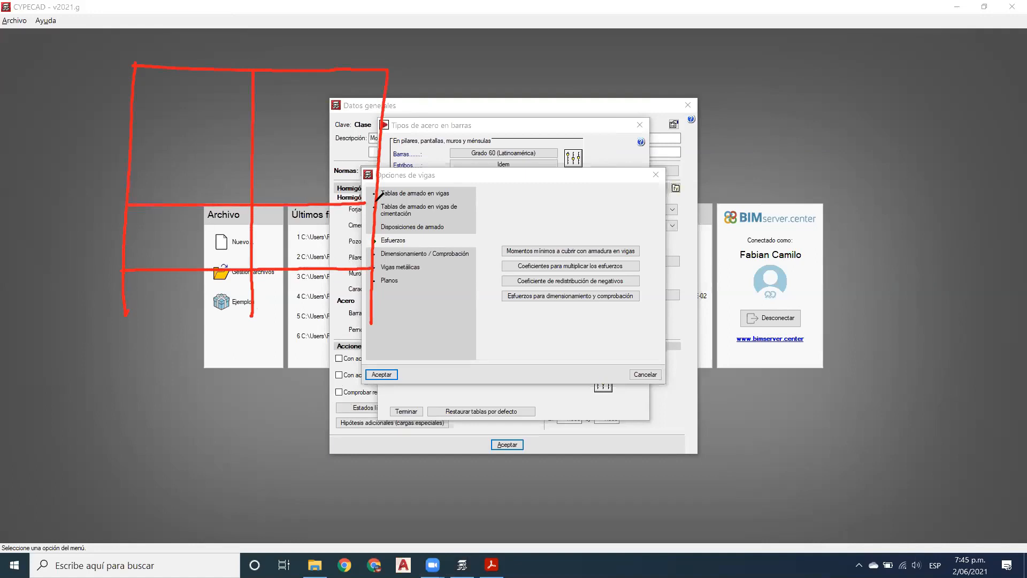
drag(129, 130, 385, 125)
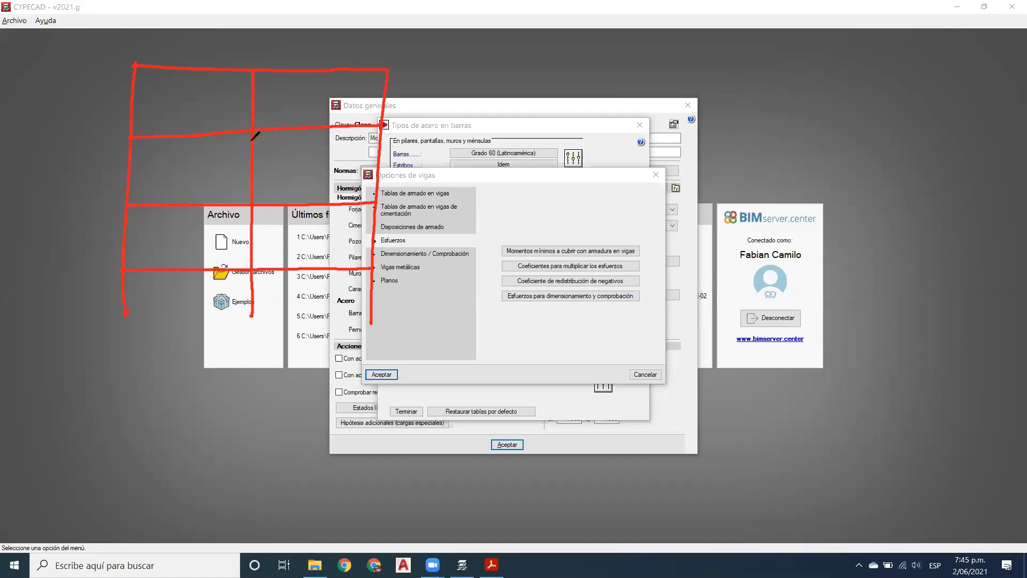
Step: Mark points on the sketched frame's middle column just above and below its beam joints
click(252, 140)
click(252, 198)
click(251, 215)
click(250, 264)
click(247, 280)
drag(252, 78, 250, 76)
drag(252, 121, 248, 122)
Step: Outline the sketched frame's top beam with its column joints and longitudinal bars, and clear the whole sketch
mouse_move(118, 57)
mouse_down()
mouse_move(154, 54)
mouse_move(112, 60)
mouse_move(129, 83)
mouse_move(146, 83)
mouse_move(421, 60)
mouse_move(411, 83)
mouse_move(114, 85)
mouse_move(143, 63)
mouse_up()
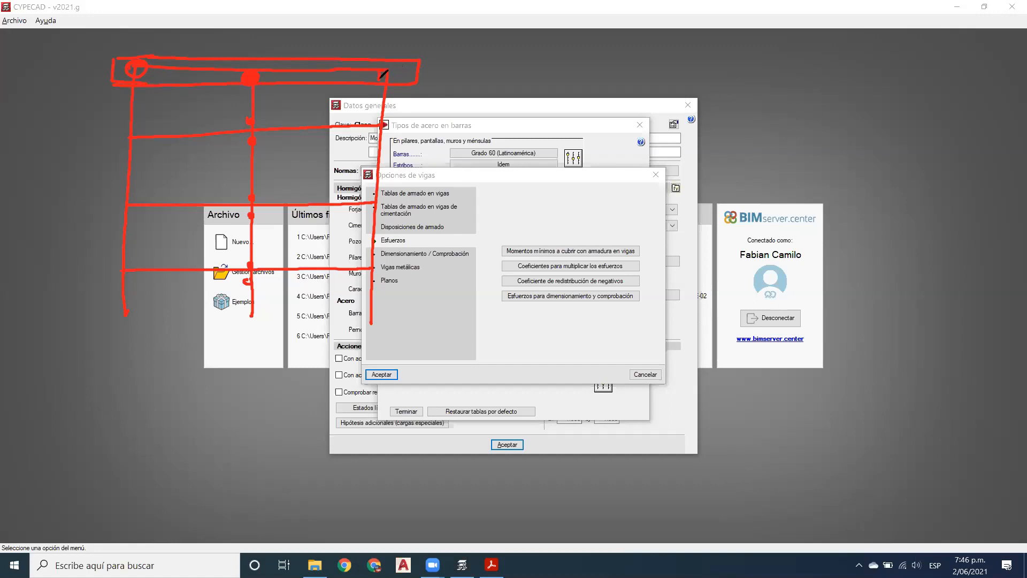
drag(381, 69, 381, 93)
mouse_move(248, 68)
mouse_down()
mouse_move(247, 54)
mouse_move(254, 70)
mouse_up()
drag(131, 46, 134, 66)
drag(381, 48, 385, 68)
drag(420, 62, 434, 68)
mouse_move(128, 59)
mouse_down()
mouse_move(109, 66)
mouse_move(413, 82)
mouse_up()
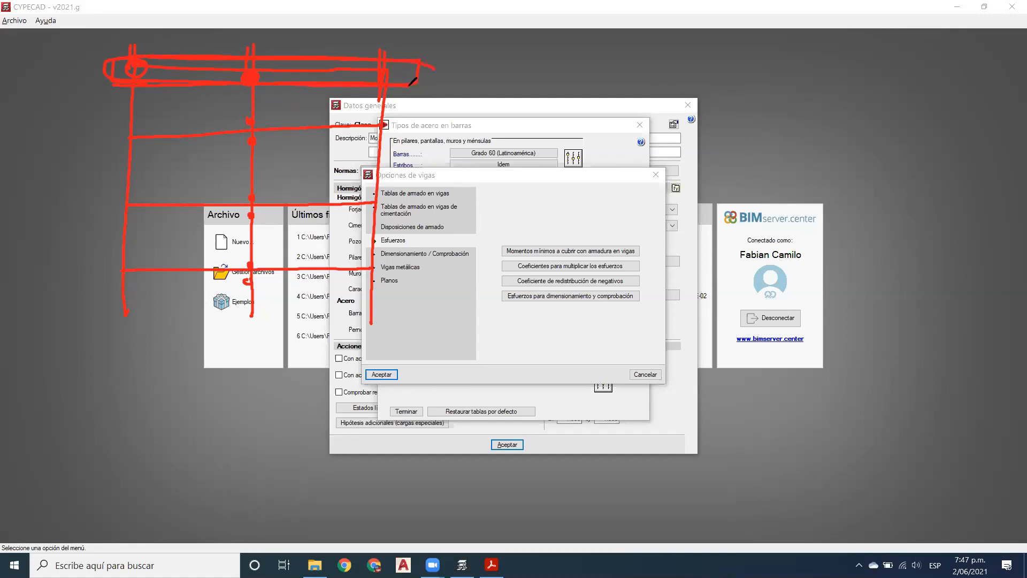
click(514, 63)
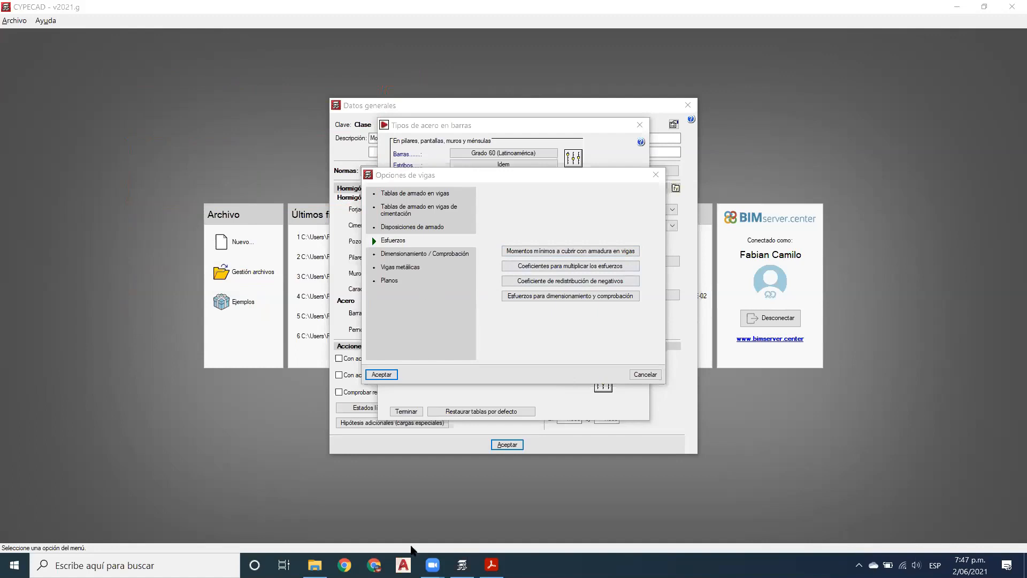
Step: Accept the beam options and return to the bar steel types (Tipos de acero en barras)
mouse_move(433, 564)
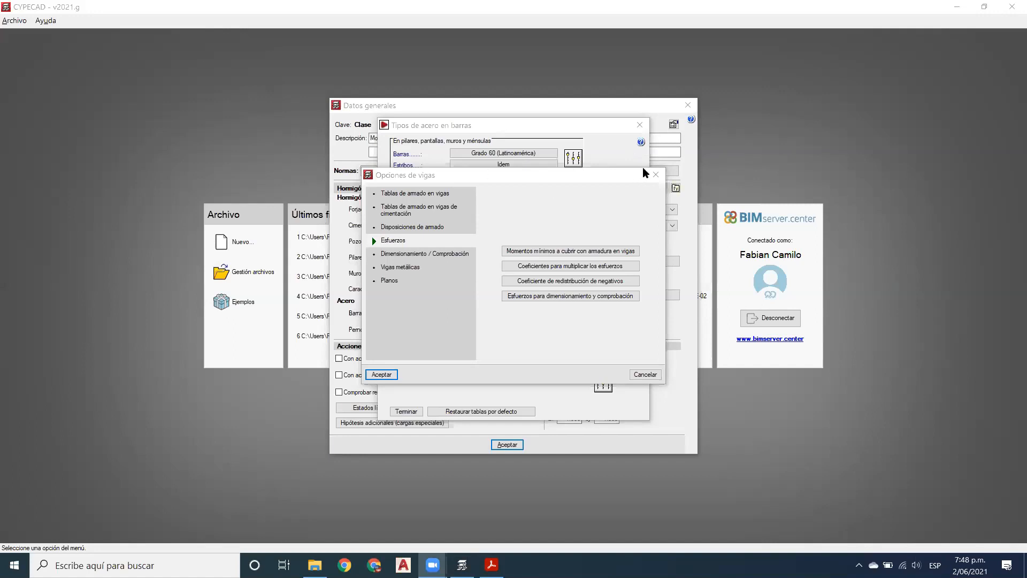
click(383, 374)
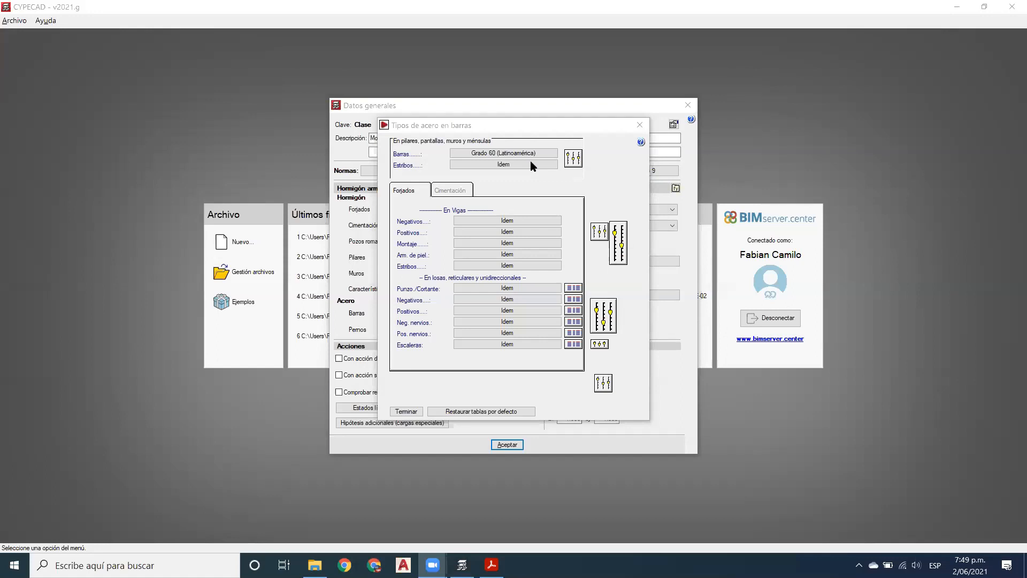
key(XF86AudioRaiseVolume)
key(XF86AudioRaiseVolume)
key(XF86AudioRaiseVolume)
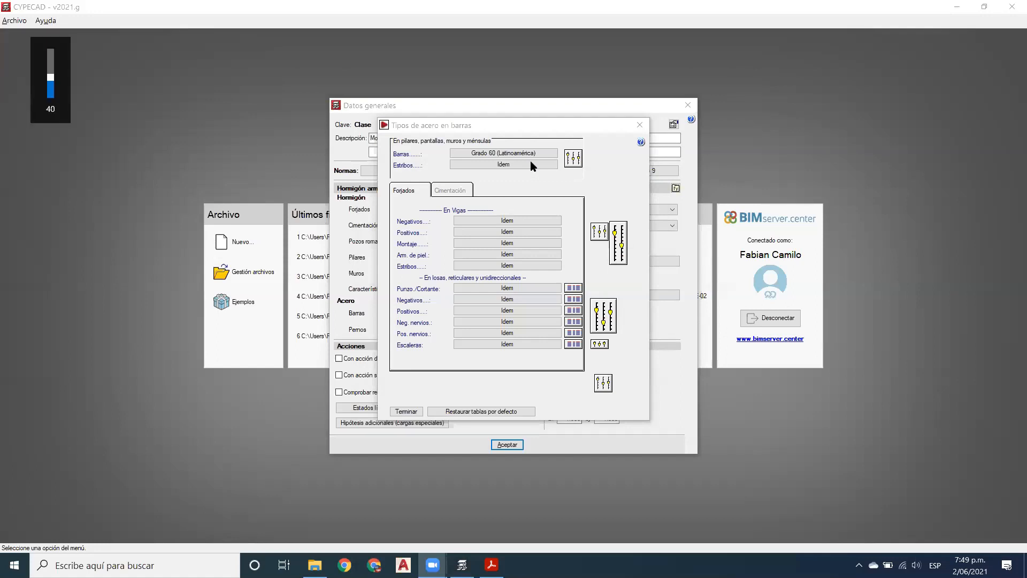
key(XF86AudioRaiseVolume)
key(XF86AudioRaiseVolume)
key(XF86AudioRaiseVolume)
key(XF86AudioRaiseVolume)
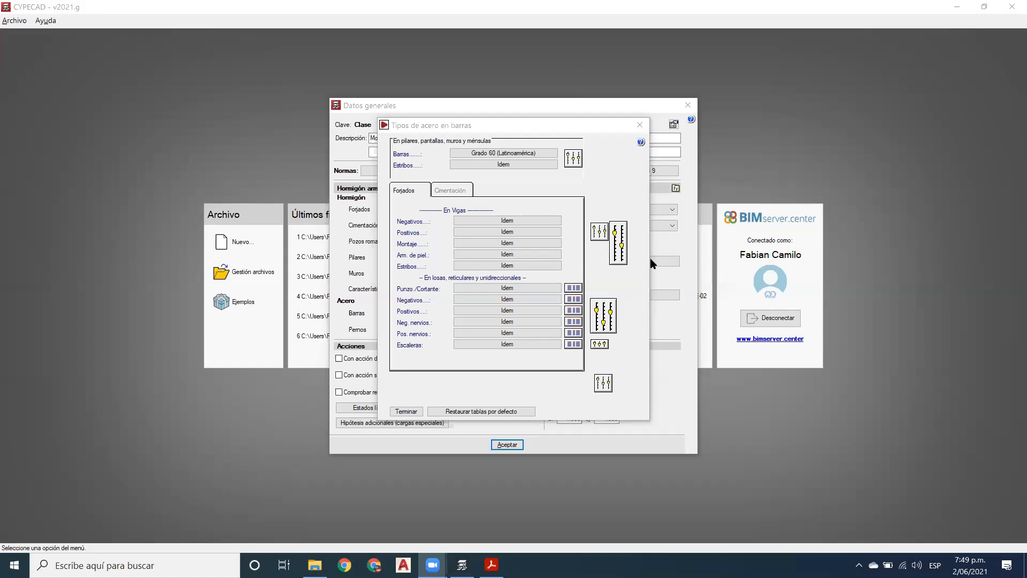
key(XF86AudioLowerVolume)
key(XF86AudioLowerVolume)
key(XF86AudioLowerVolume)
key(XF86AudioLowerVolume)
key(XF86AudioLowerVolume)
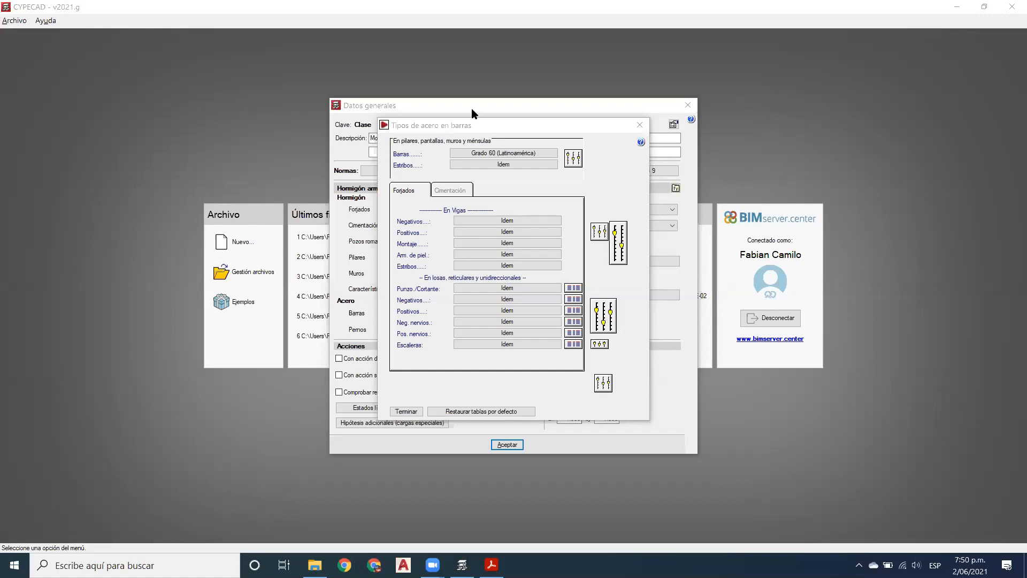
key(XF86AudioRaiseVolume)
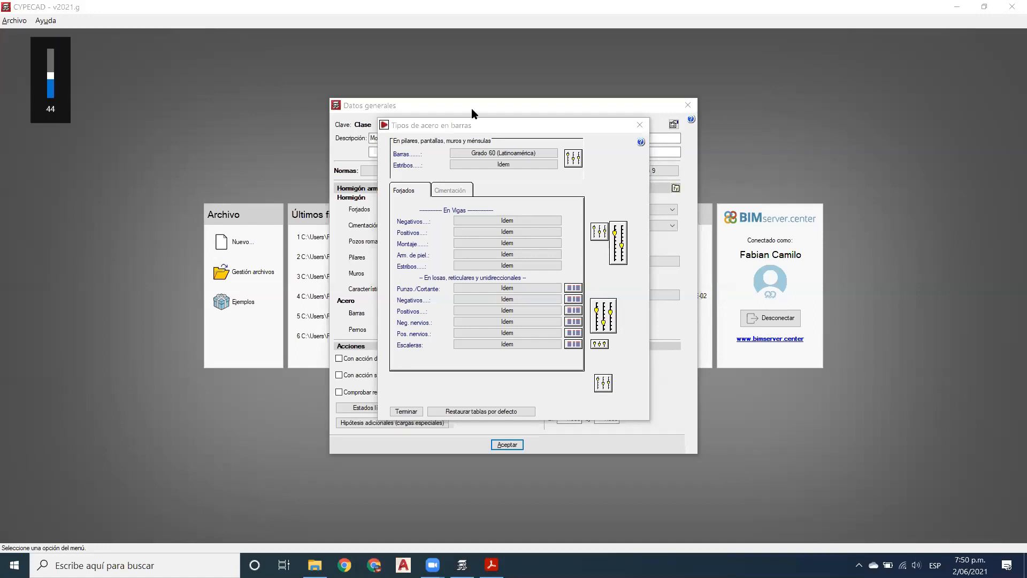